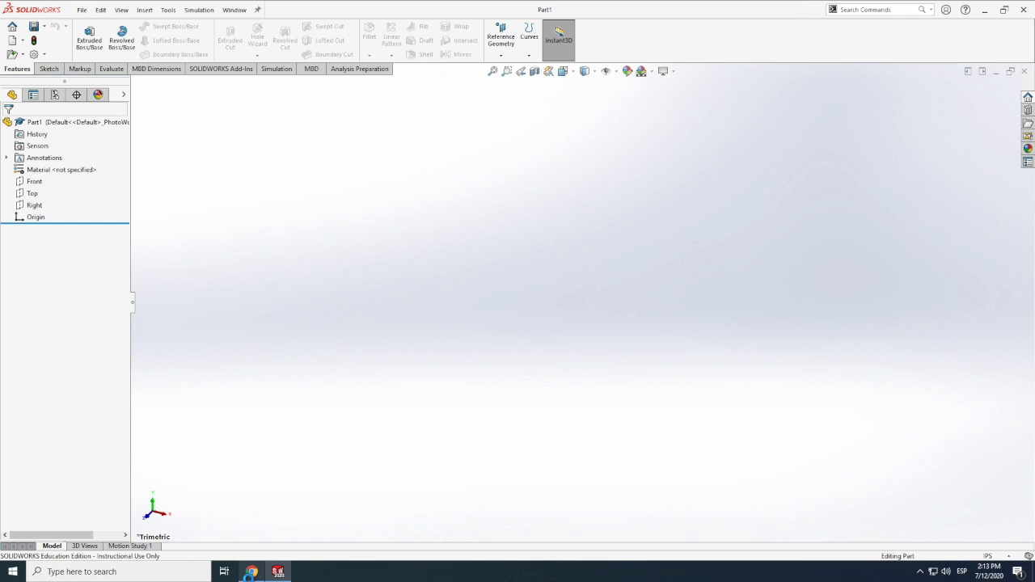
# Switch to Chrome to examine the Airbus A300 fuselage cross-section photo, and return to SOLIDWORKS
pyautogui.click(253, 573)
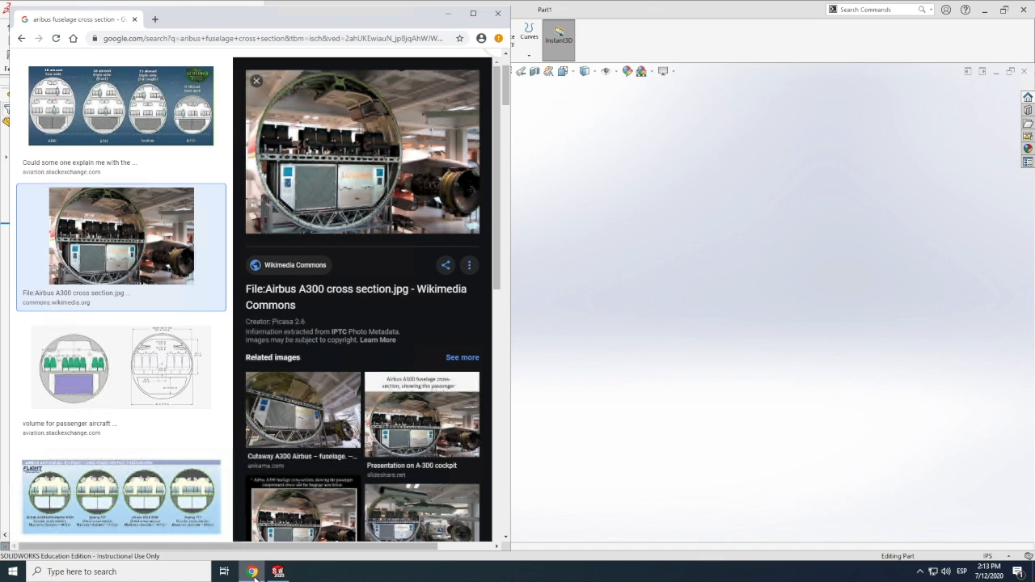
pyautogui.click(278, 571)
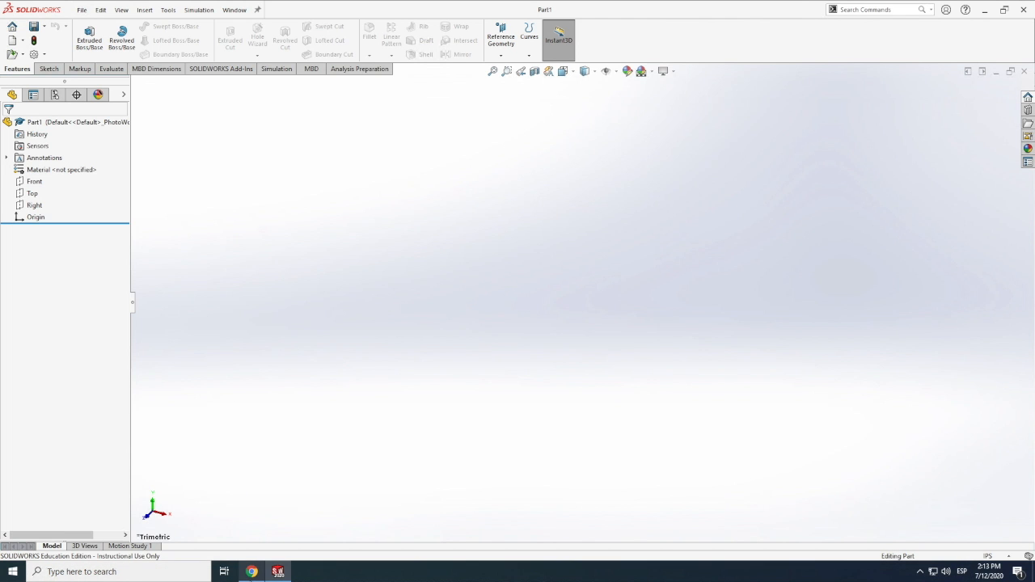
pyautogui.click(251, 572)
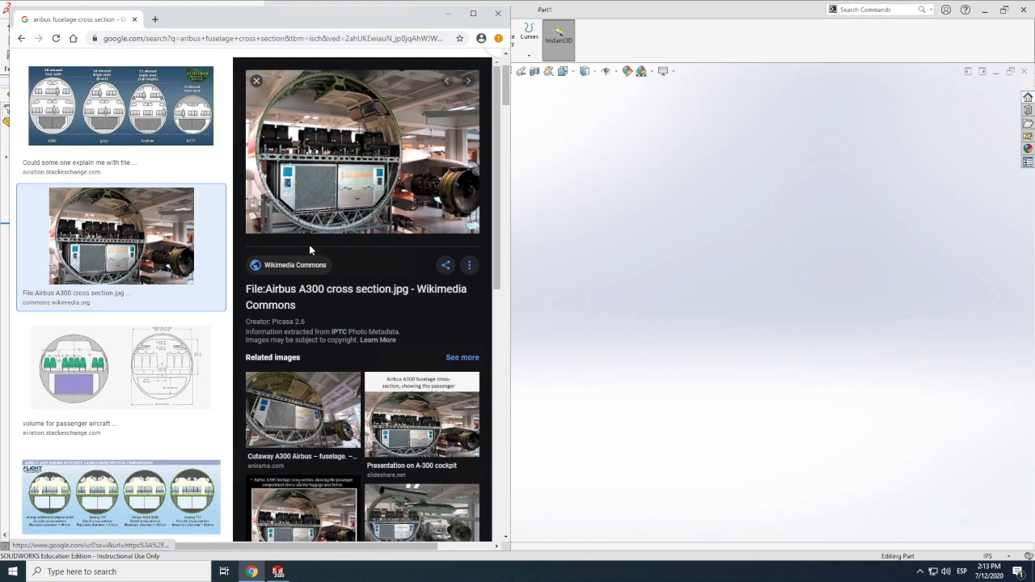
pyautogui.scroll(1, 354, 299)
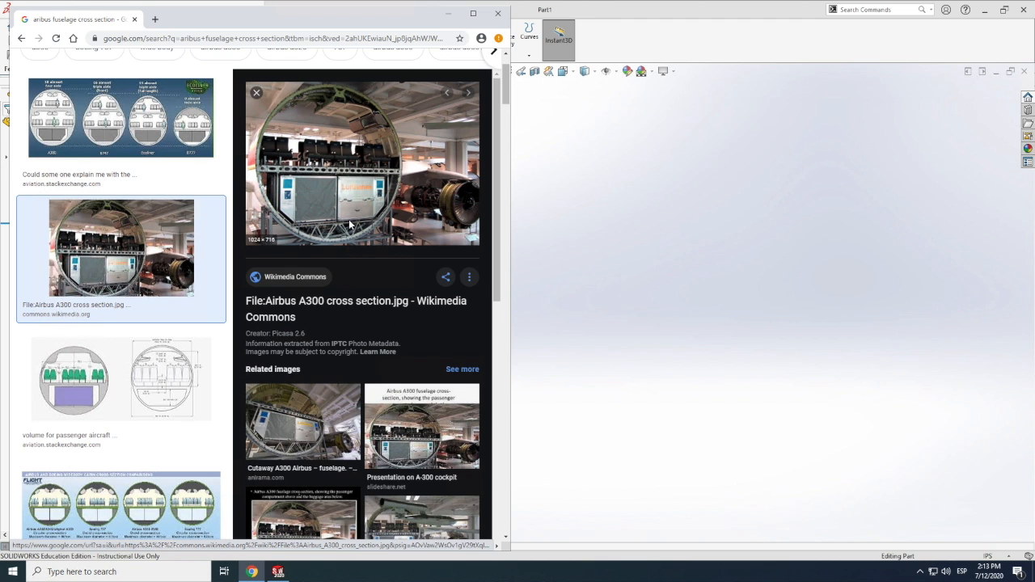
pyautogui.hscroll(1, 345, 303)
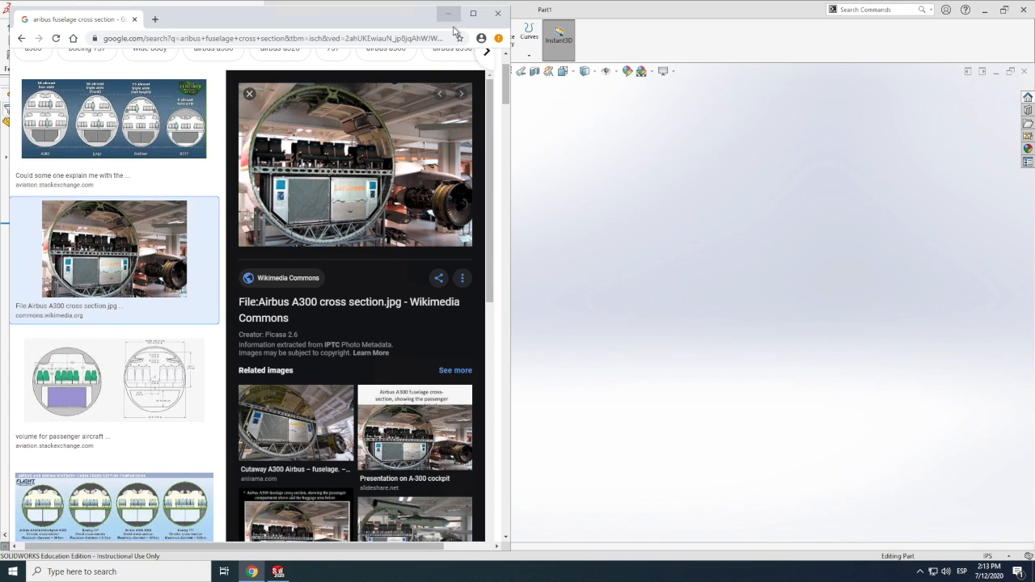
pyautogui.click(547, 129)
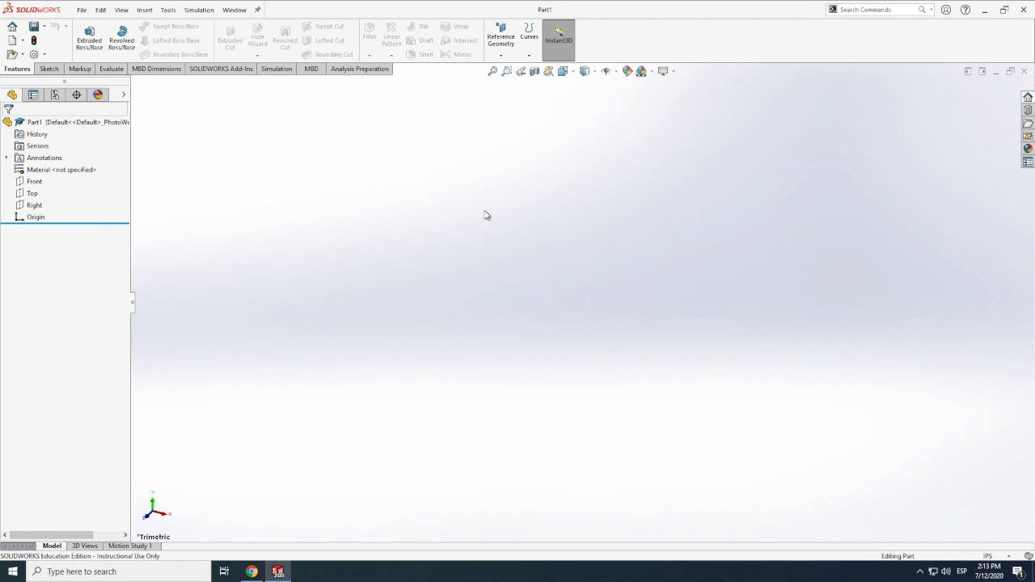
# Add a global variable named "fuselage" with the value 8 to the part's equations
pyautogui.click(144, 10)
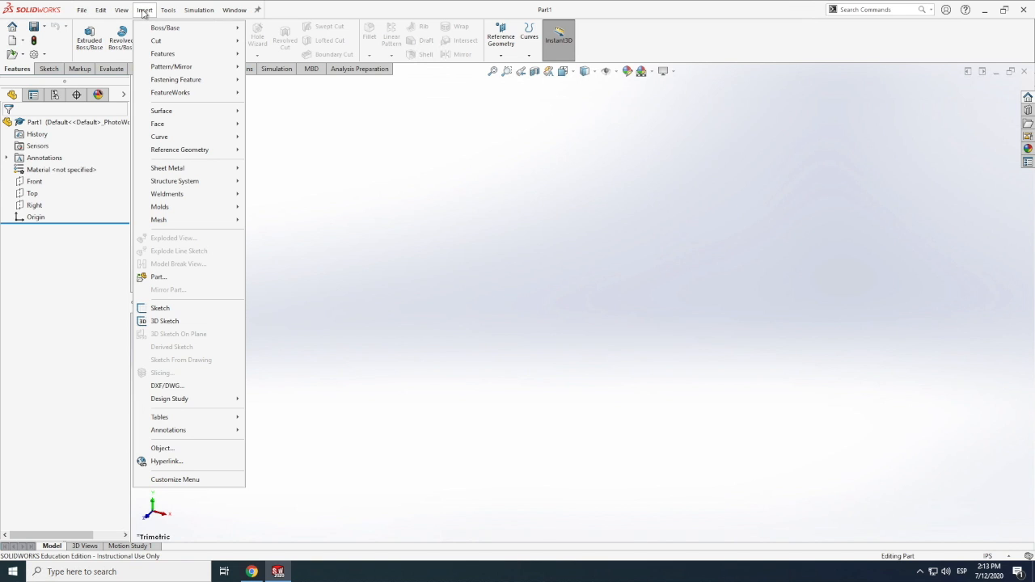
pyautogui.click(167, 10)
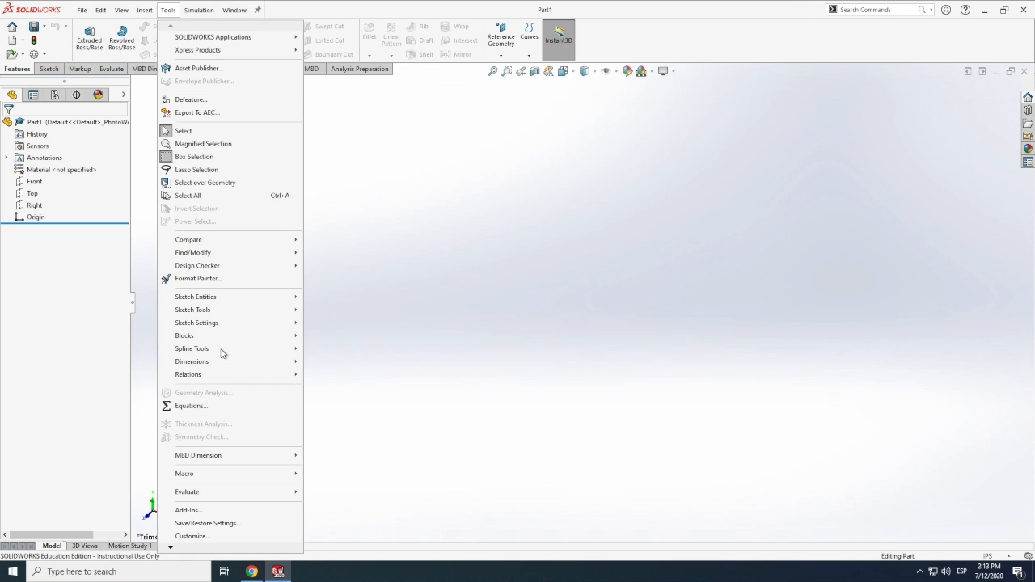
pyautogui.click(187, 406)
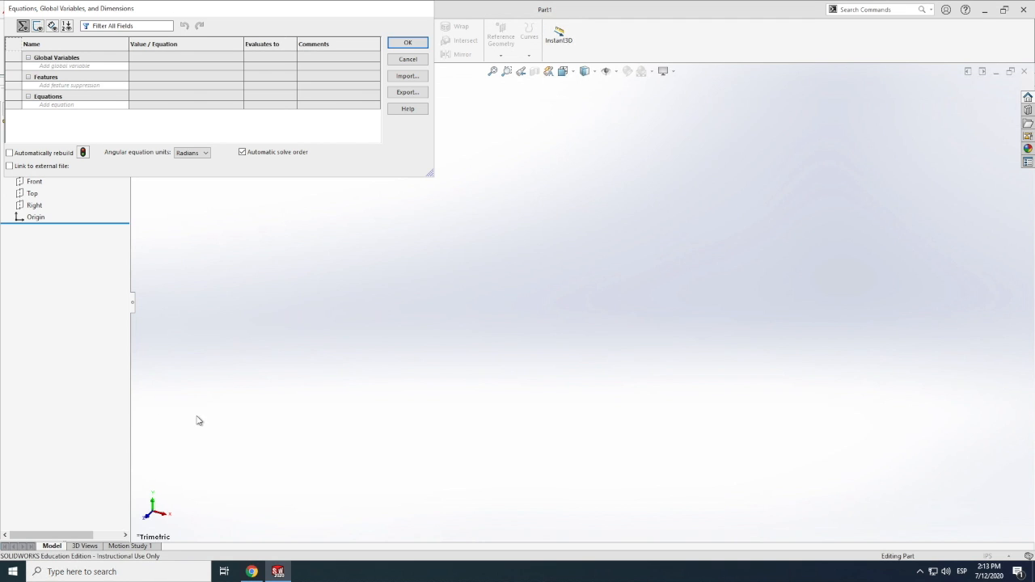
pyautogui.click(71, 66)
pyautogui.click(148, 65)
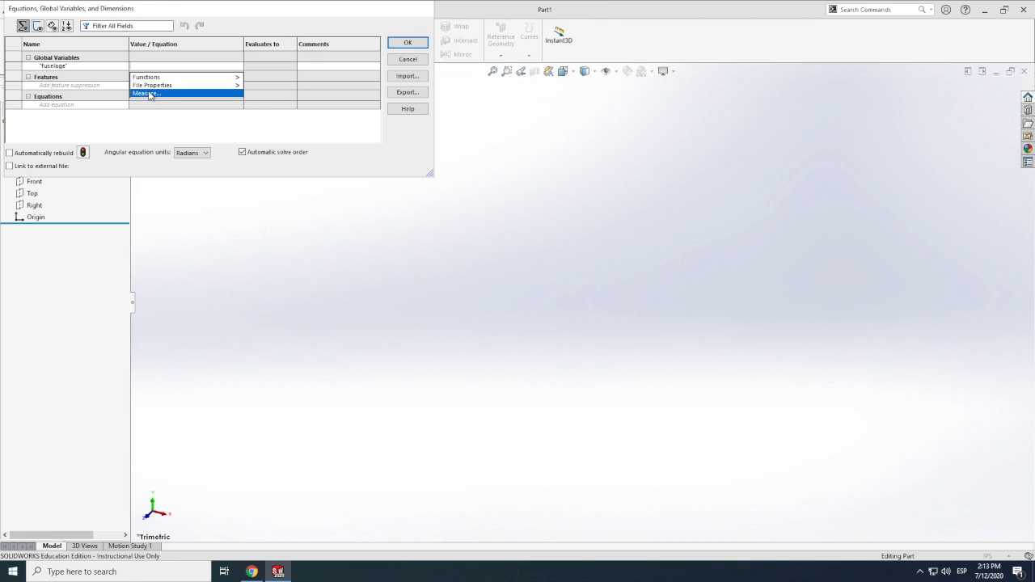
pyautogui.click(149, 94)
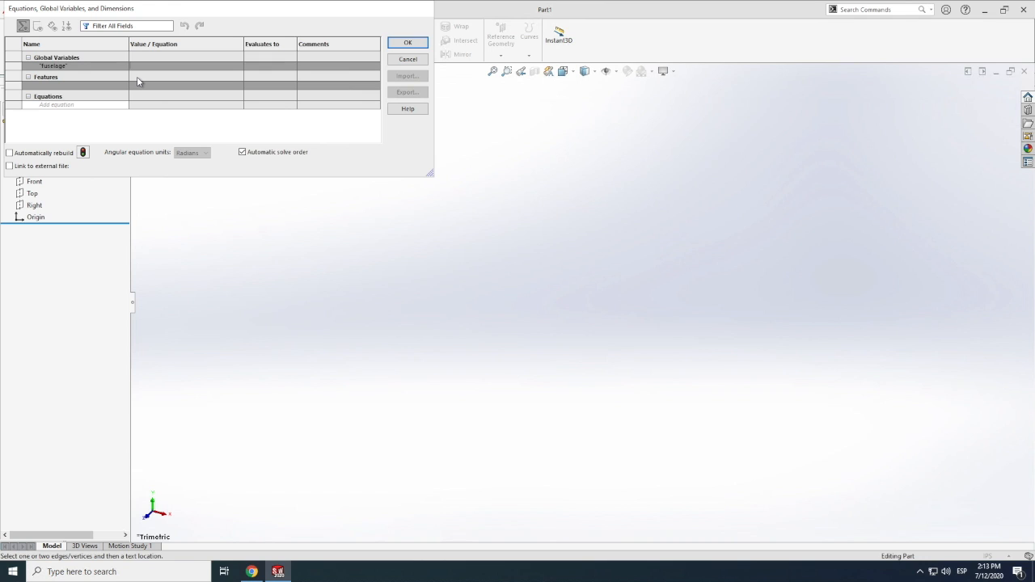
pyautogui.write('=8')
pyautogui.click(409, 42)
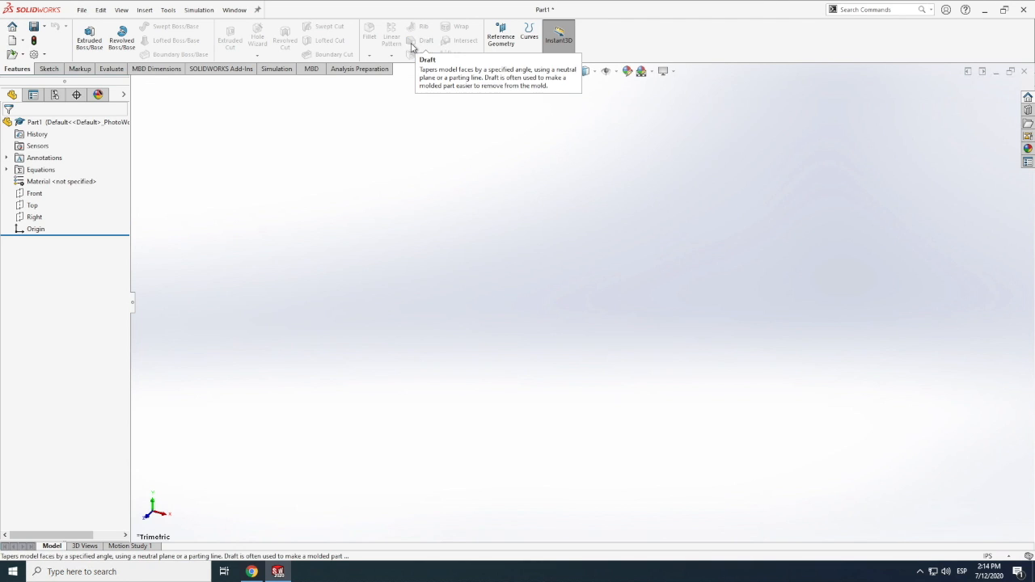
# Start a sketch on the Front plane and draw a circle centred on the origin with a radius of about 0.78 in
pyautogui.click(49, 68)
pyautogui.click(85, 34)
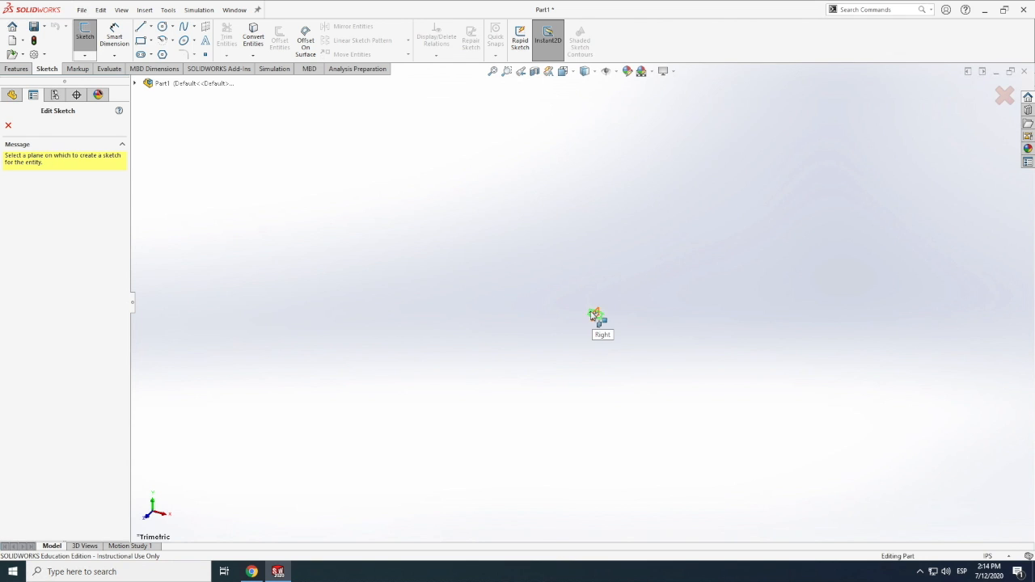
pyautogui.click(595, 315)
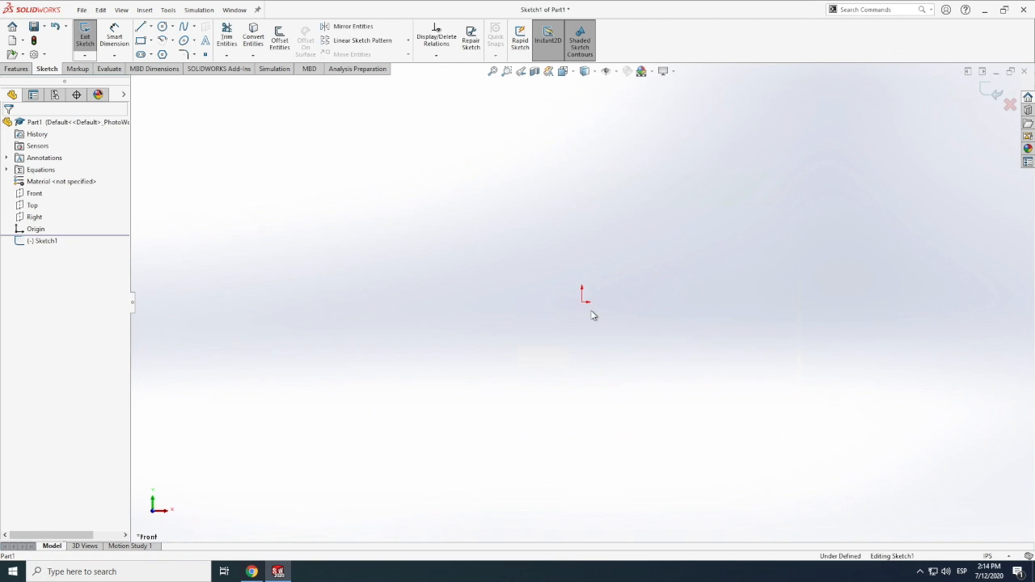
pyautogui.click(163, 26)
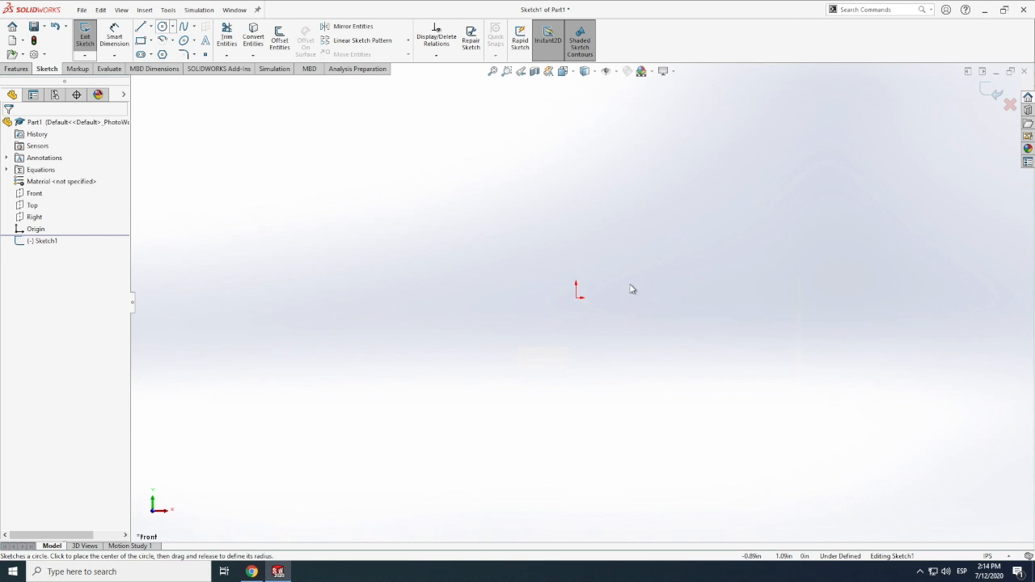
pyautogui.moveTo(578, 297); pyautogui.dragTo(671, 307)
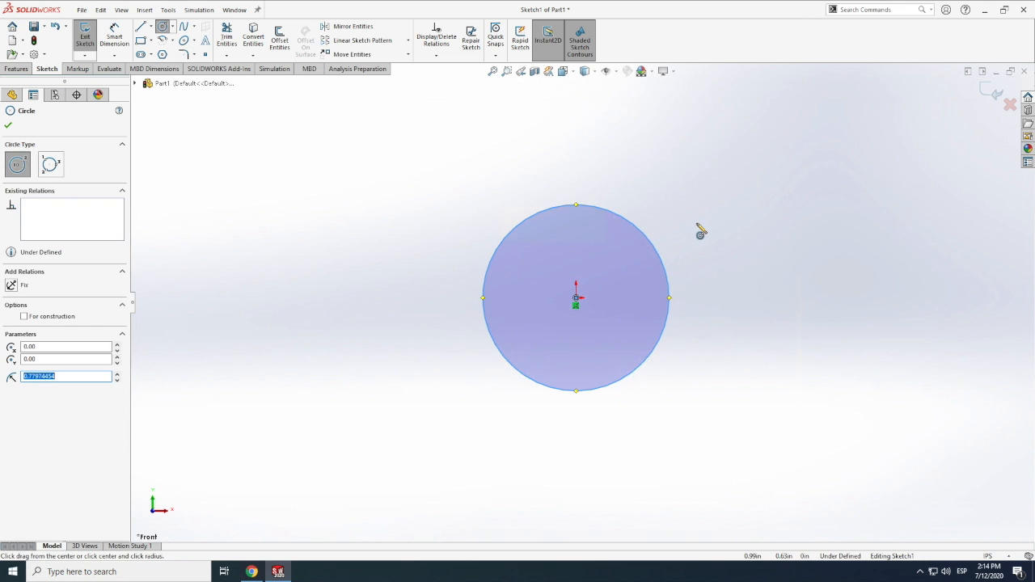
pyautogui.press('Escape')
# Dimension the circle's diameter and link it to the global variable "fuselage"
pyautogui.click(114, 37)
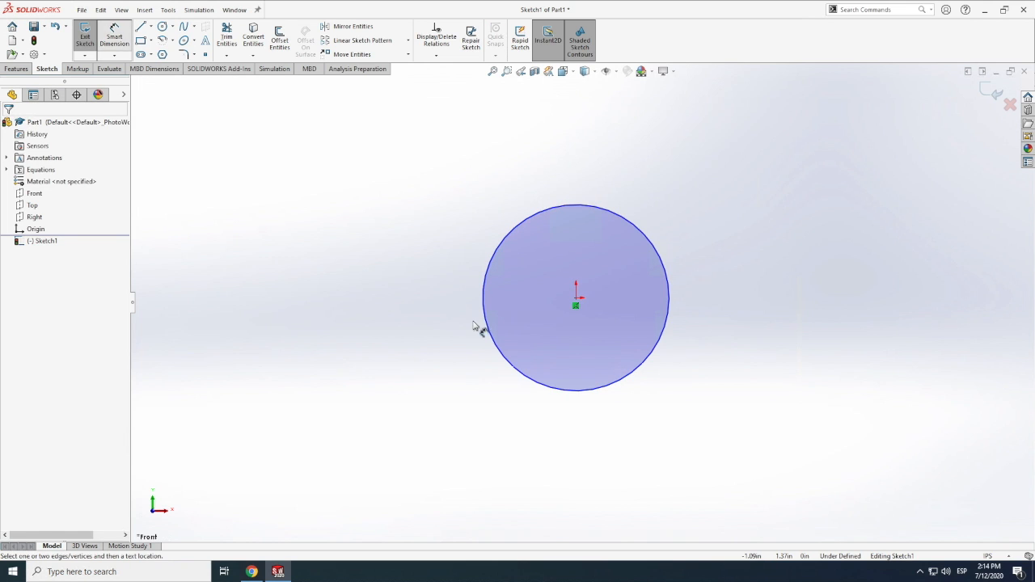
pyautogui.click(486, 315)
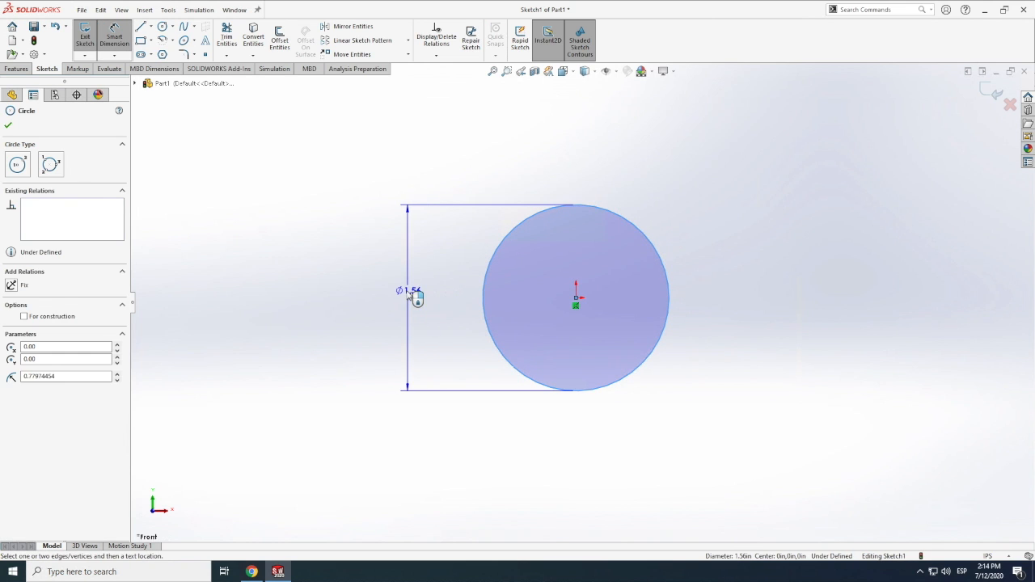
pyautogui.click(412, 296)
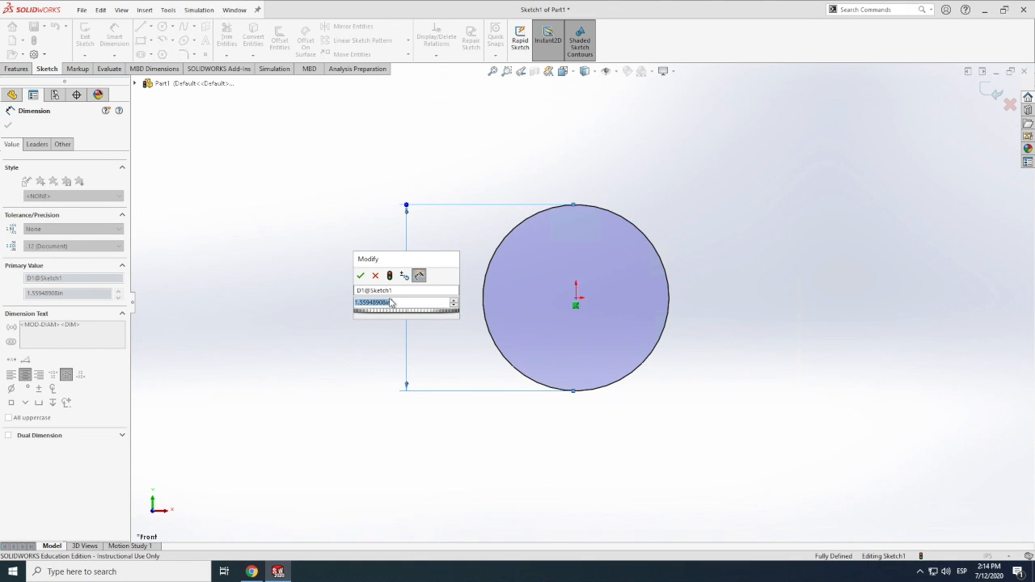
pyautogui.write('=')
pyautogui.moveTo(396, 321)
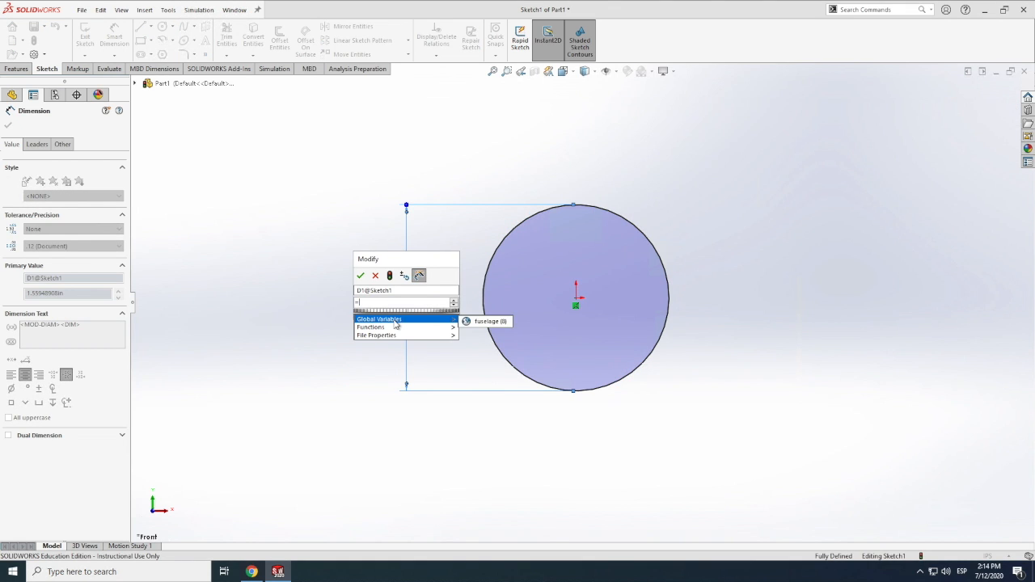
pyautogui.click(488, 322)
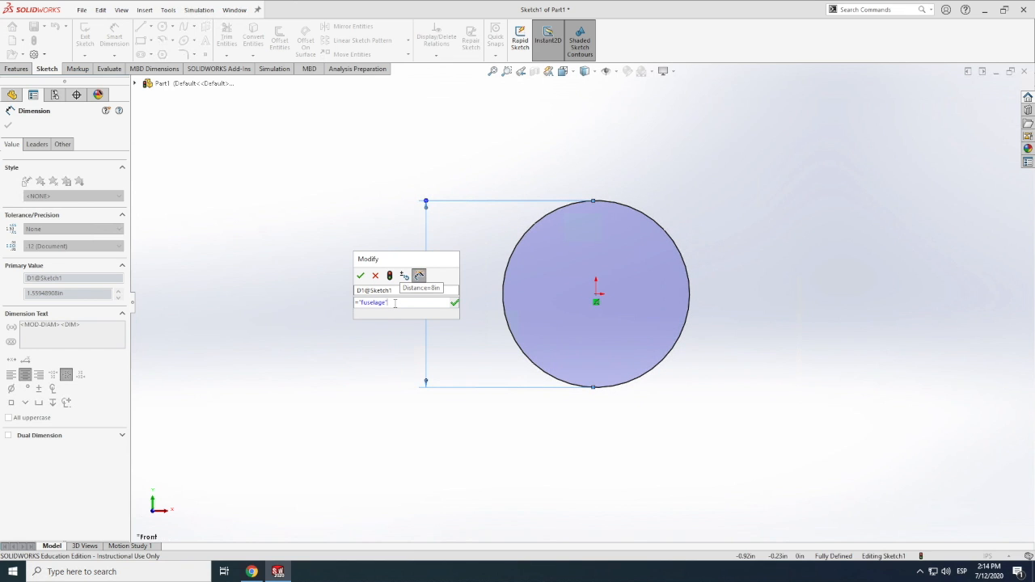
pyautogui.write('*2')
pyautogui.press('BackSpace')
pyautogui.press('BackSpace')
pyautogui.click(361, 278)
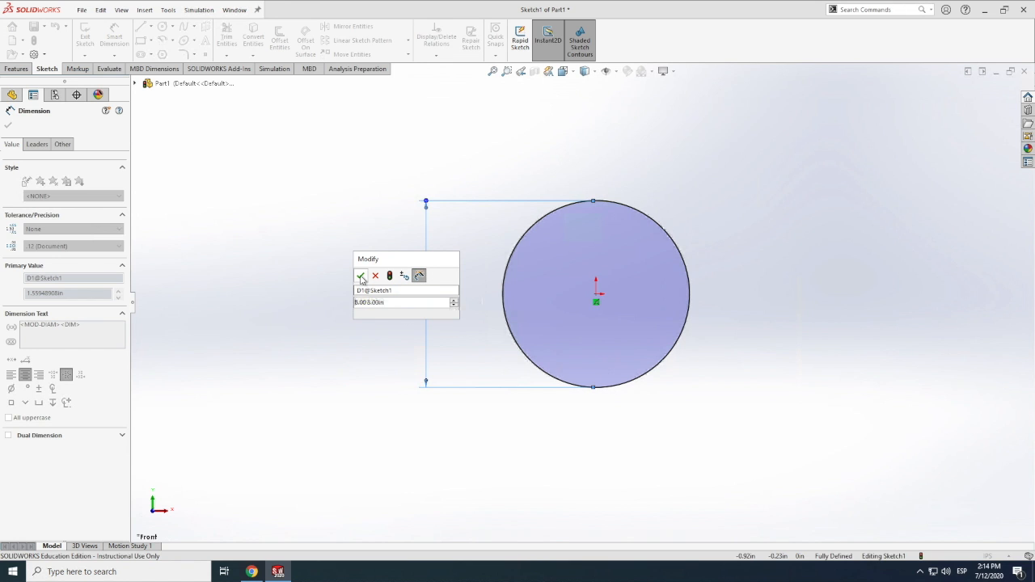
pyautogui.scroll(-3, 372, 299)
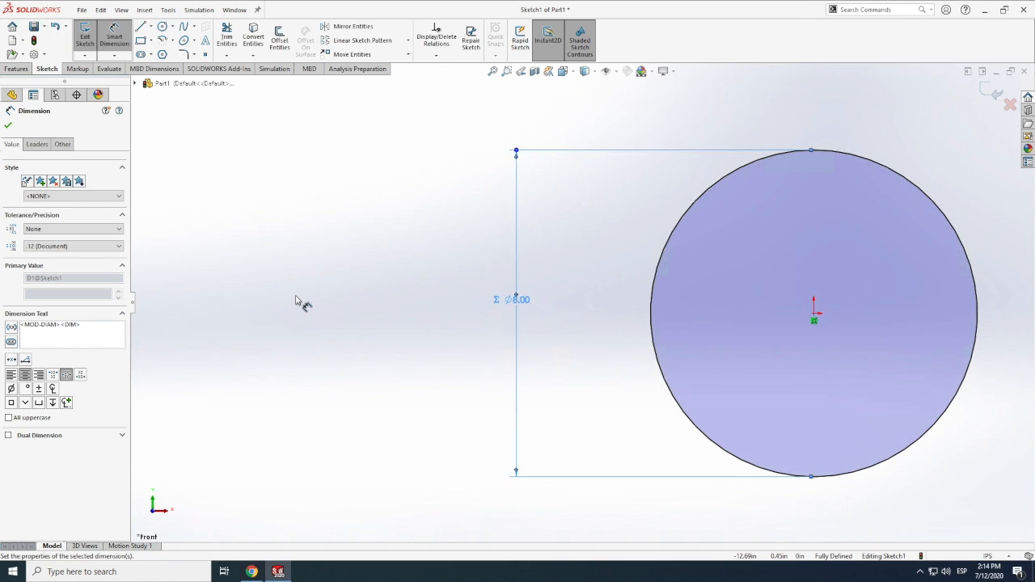
pyautogui.scroll(4, 295, 300)
pyautogui.scroll(-2, 296, 300)
pyautogui.scroll(9, 439, 352)
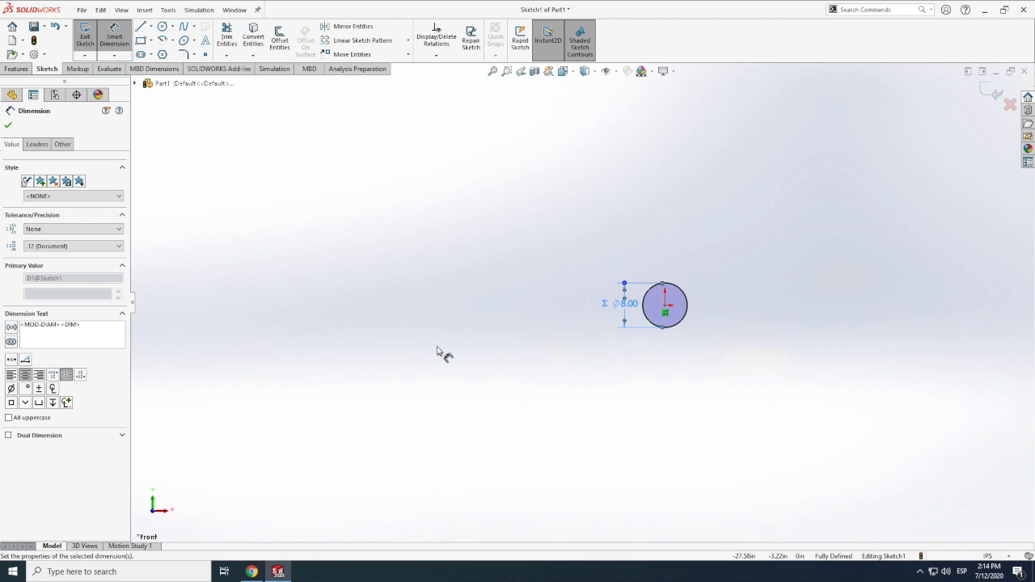
pyautogui.scroll(-6, 639, 305)
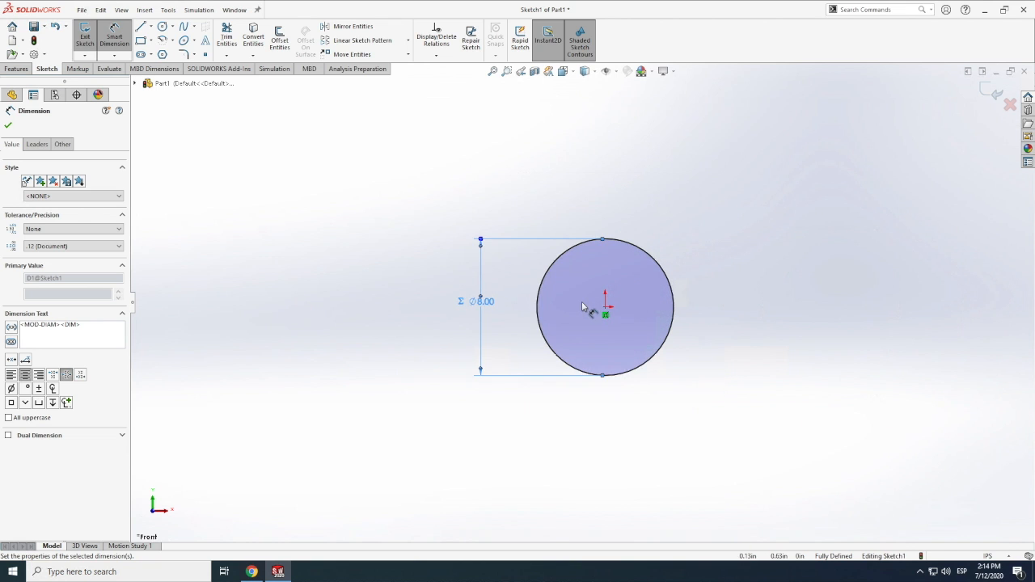
pyautogui.scroll(-2, 594, 310)
pyautogui.scroll(-3, 594, 310)
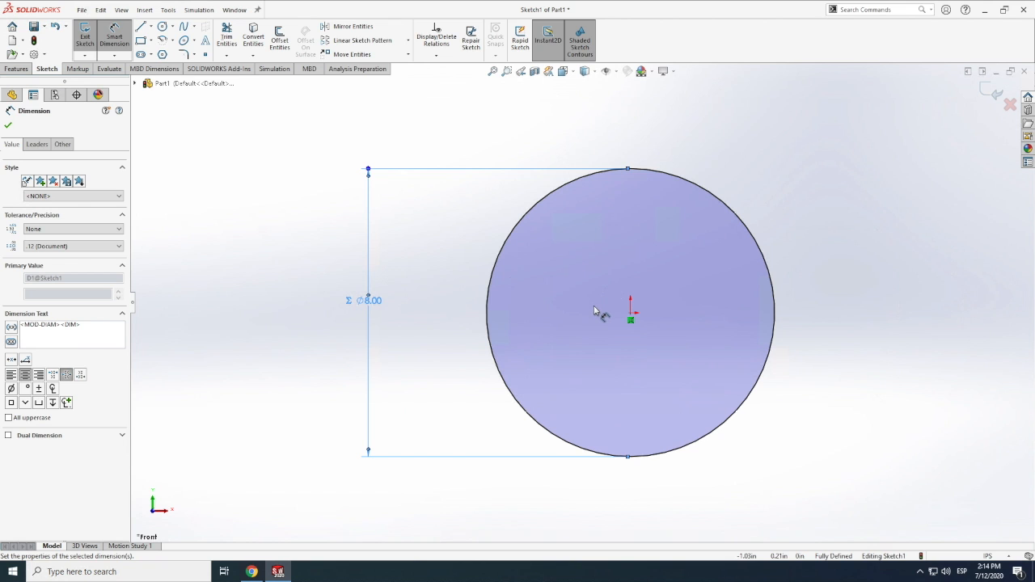
pyautogui.scroll(-4, 594, 303)
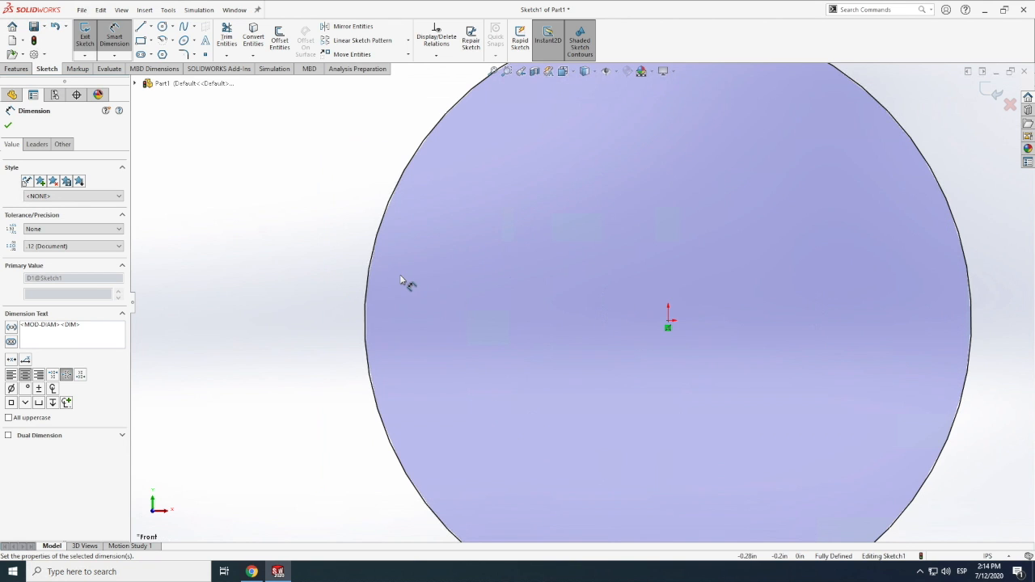
# Draw a second circle centred on the origin just inside the first, with a radius of about 3.81 in
pyautogui.press('f')
pyautogui.scroll(-1, 404, 282)
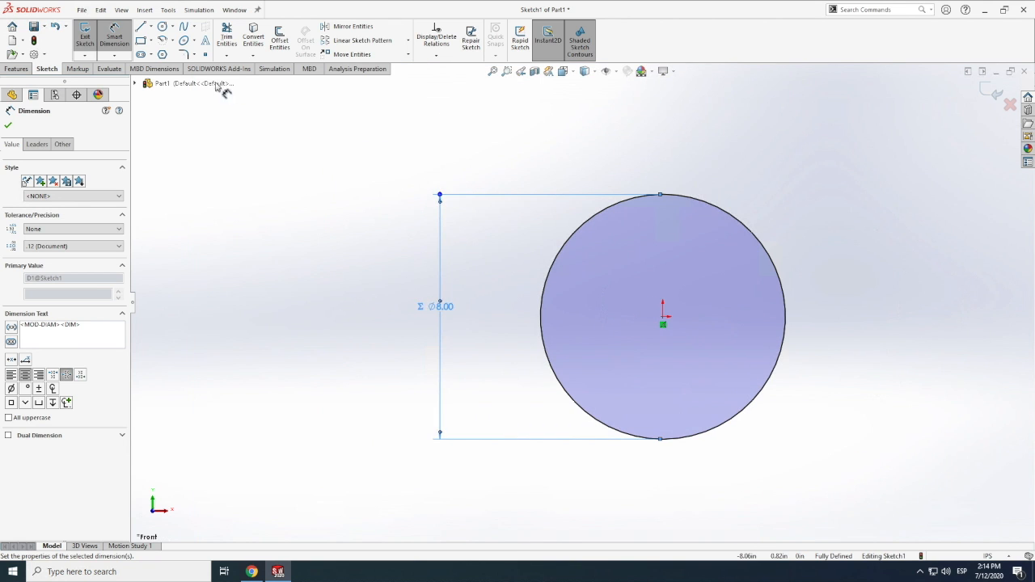
pyautogui.click(162, 27)
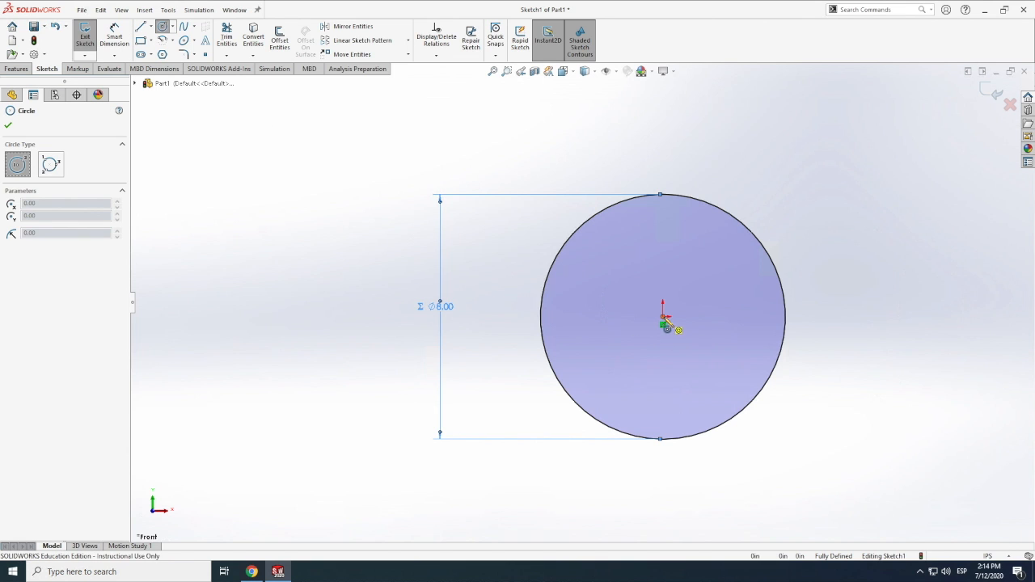
pyautogui.click(663, 316)
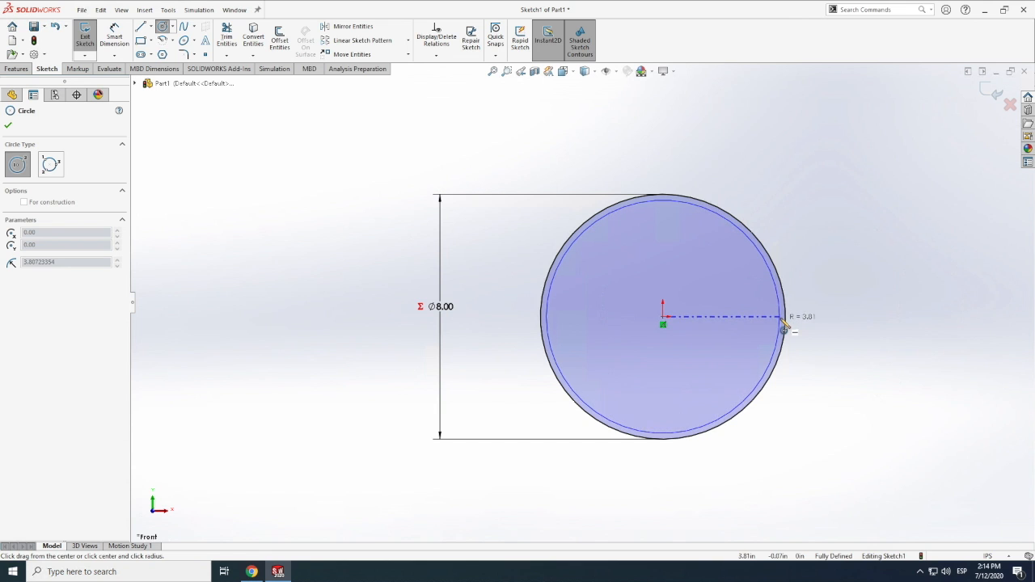
pyautogui.click(783, 327)
pyautogui.press('Escape')
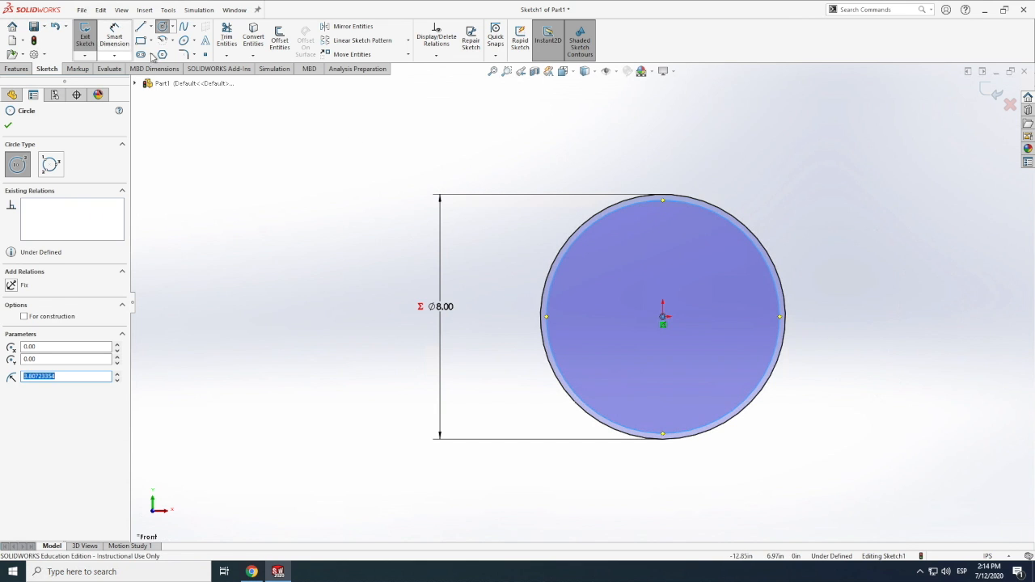
# Dimension the inner circle's diameter and drive it with the equation "fuselage"-0.25
pyautogui.click(637, 209)
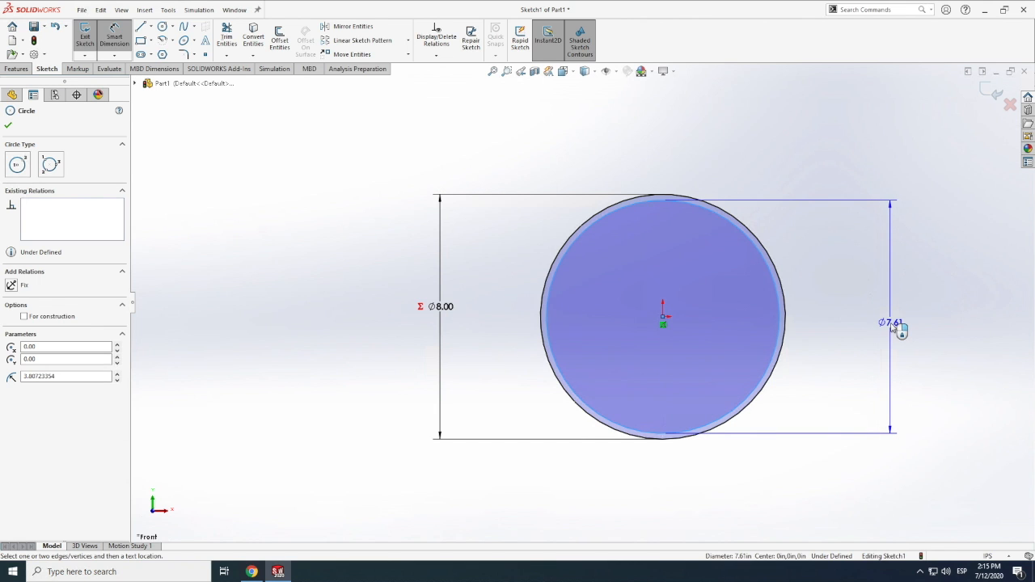
pyautogui.click(890, 326)
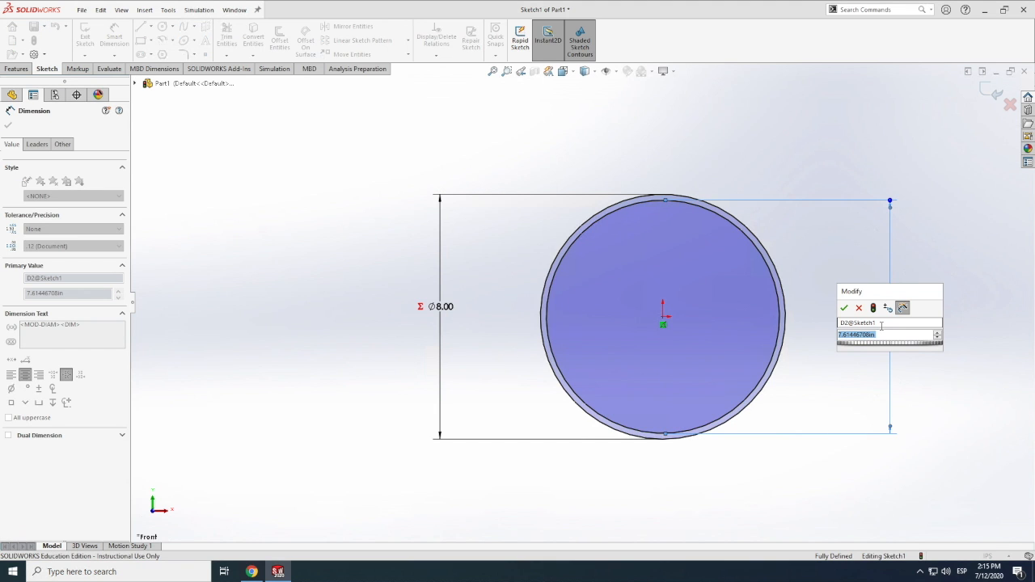
pyautogui.write('=')
pyautogui.moveTo(875, 352)
pyautogui.click(969, 354)
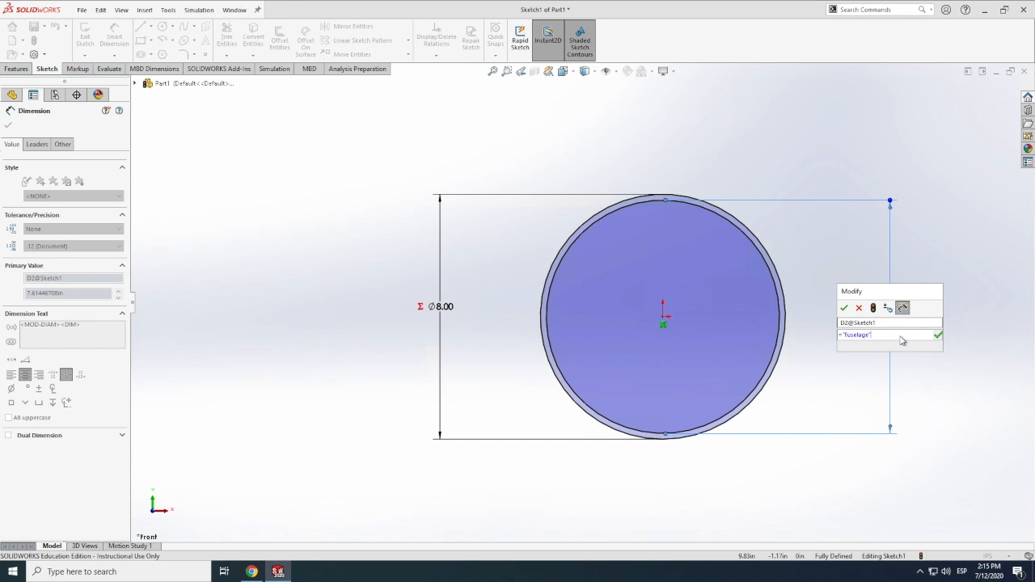
pyautogui.write('-0.1')
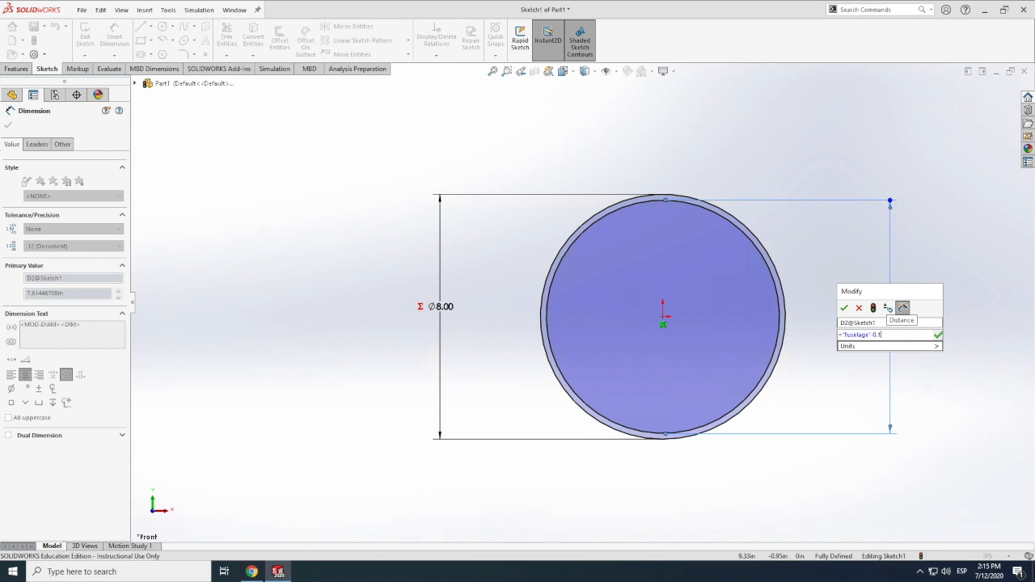
pyautogui.press('BackSpace')
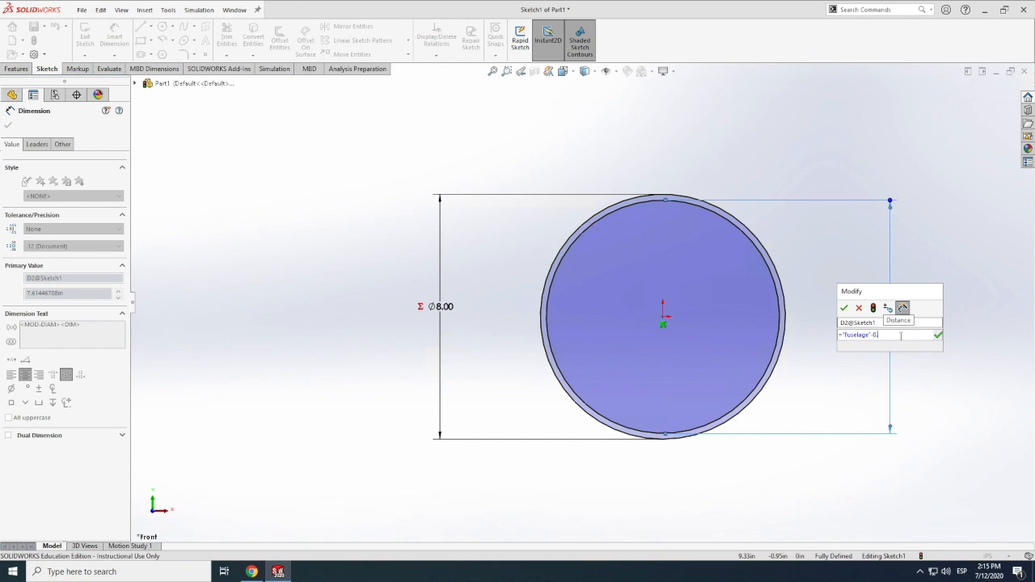
pyautogui.write('.25')
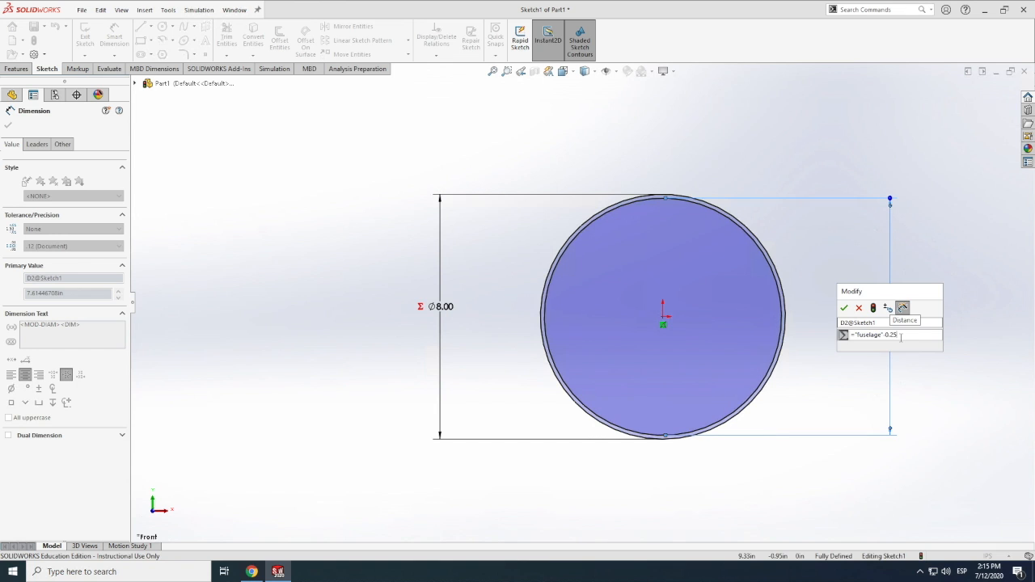
pyautogui.click(843, 308)
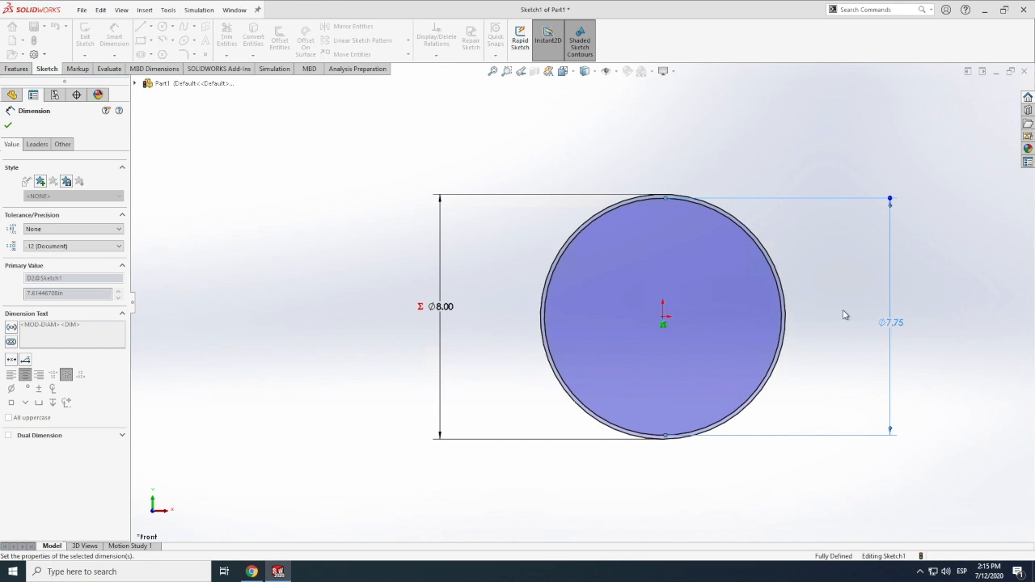
# Extrude the ring between the two circles as a boss with a blind depth of 6 in
pyautogui.click(16, 69)
pyautogui.click(89, 36)
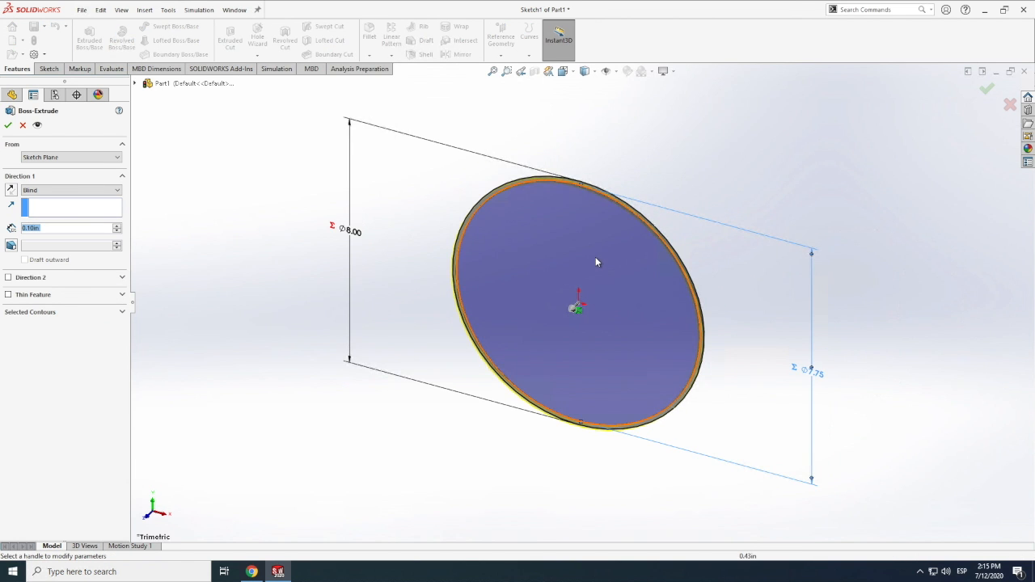
pyautogui.write('5')
pyautogui.press('Return')
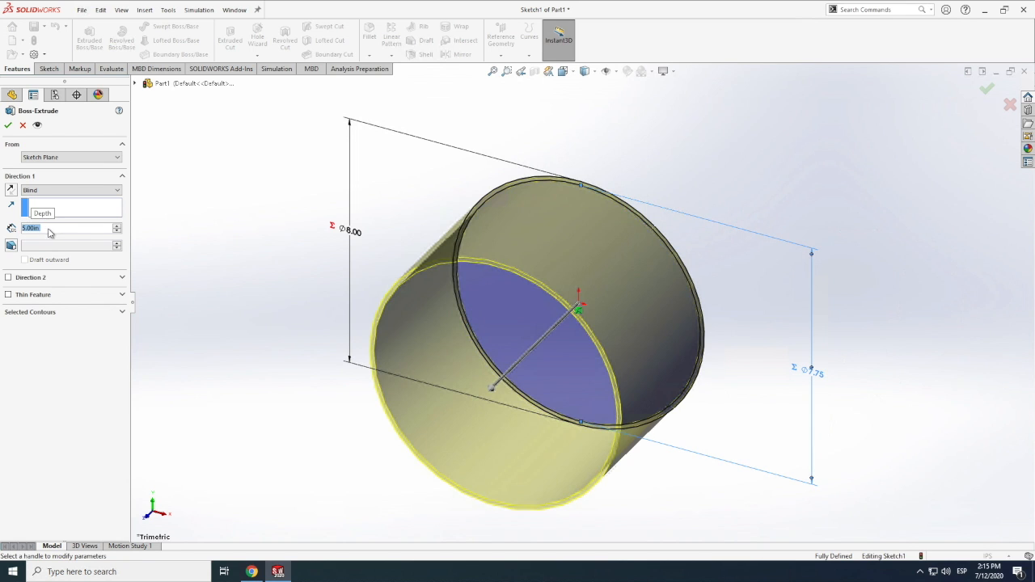
pyautogui.scroll(1, 50, 235)
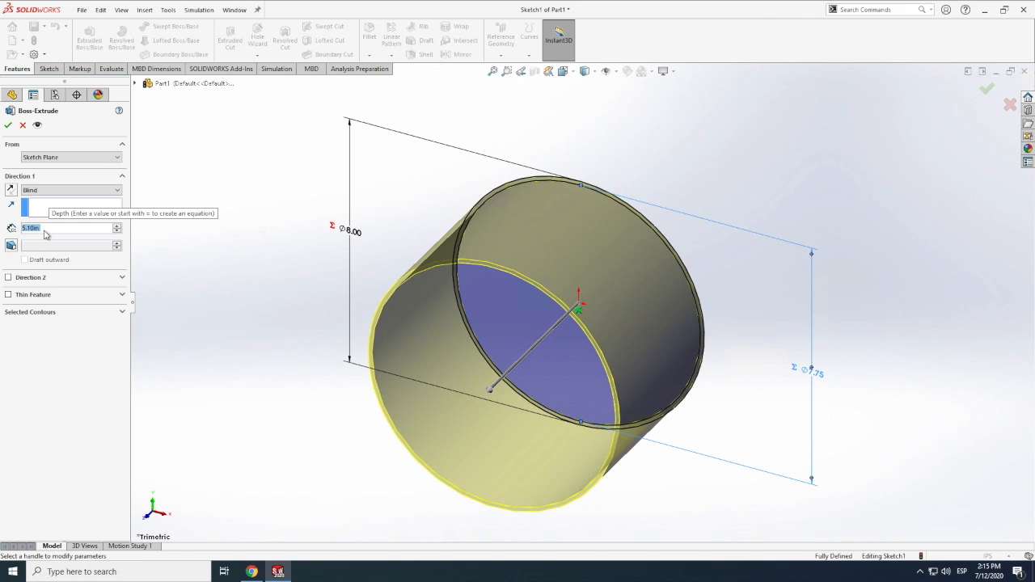
pyautogui.write('6')
pyautogui.press('Return')
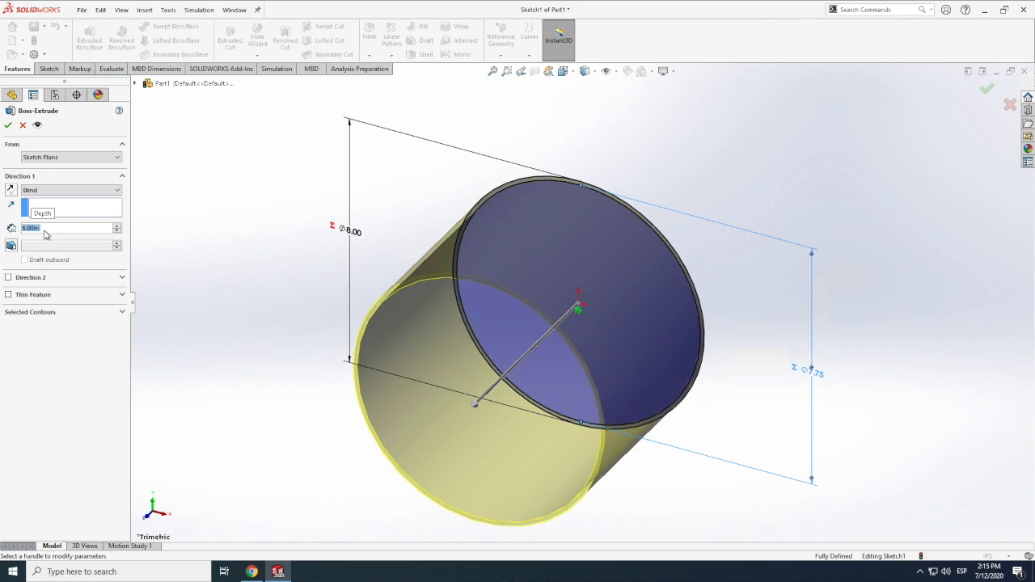
pyautogui.click(8, 126)
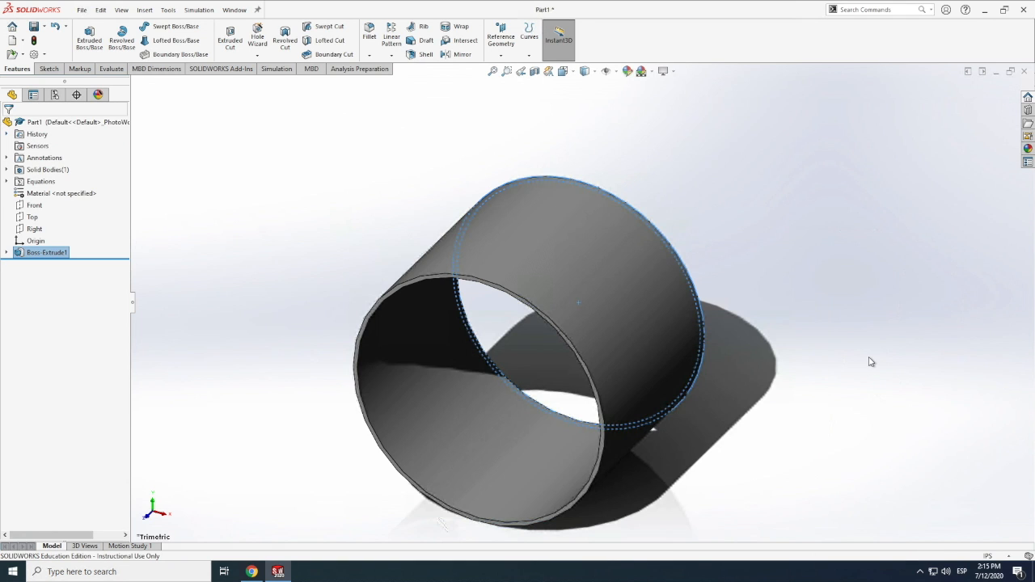
pyautogui.click(868, 369)
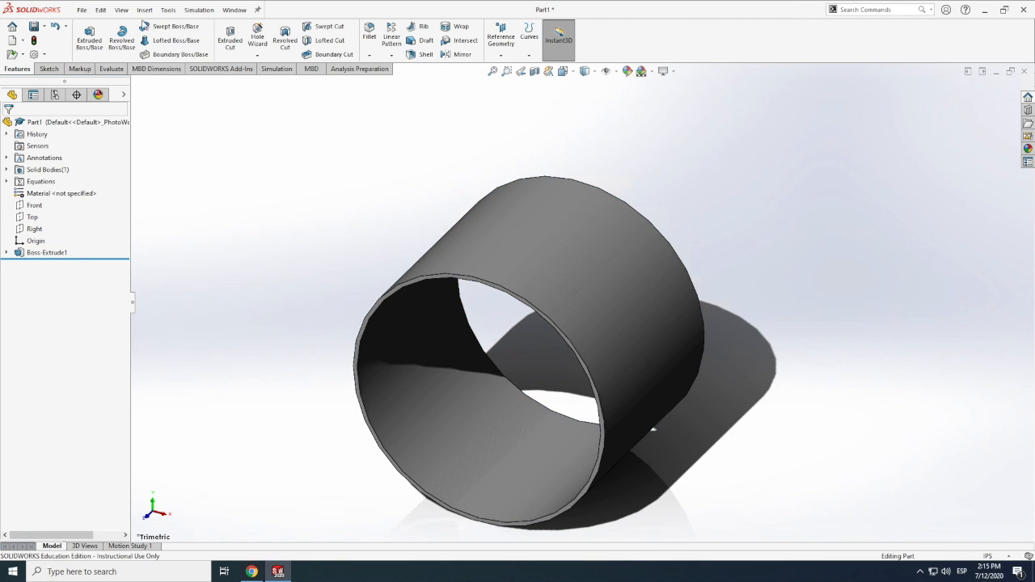
# Rotate and zoom the view to examine the extruded fuselage ring from several angles
pyautogui.click(121, 9)
pyautogui.moveTo(149, 75)
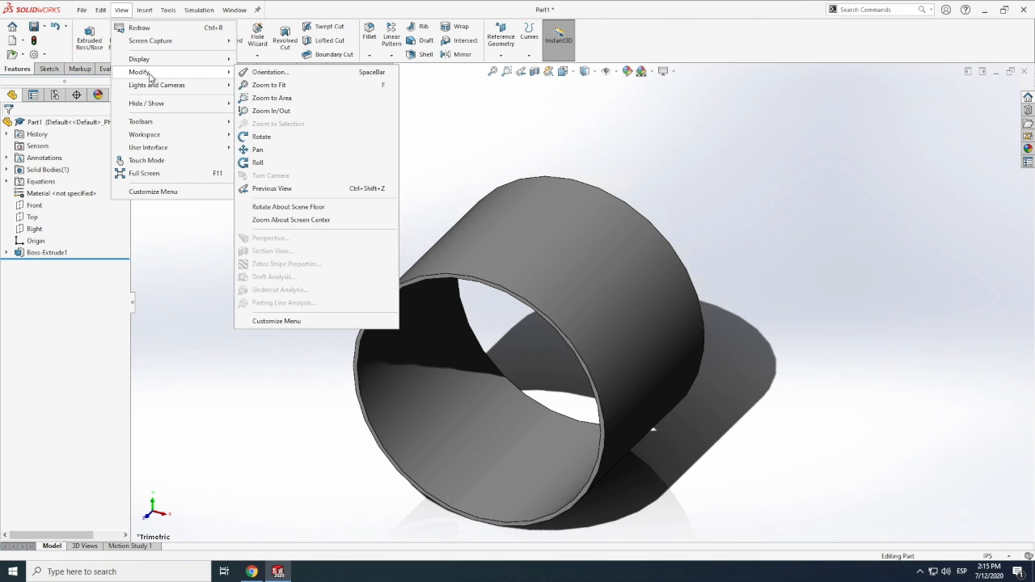
pyautogui.click(259, 137)
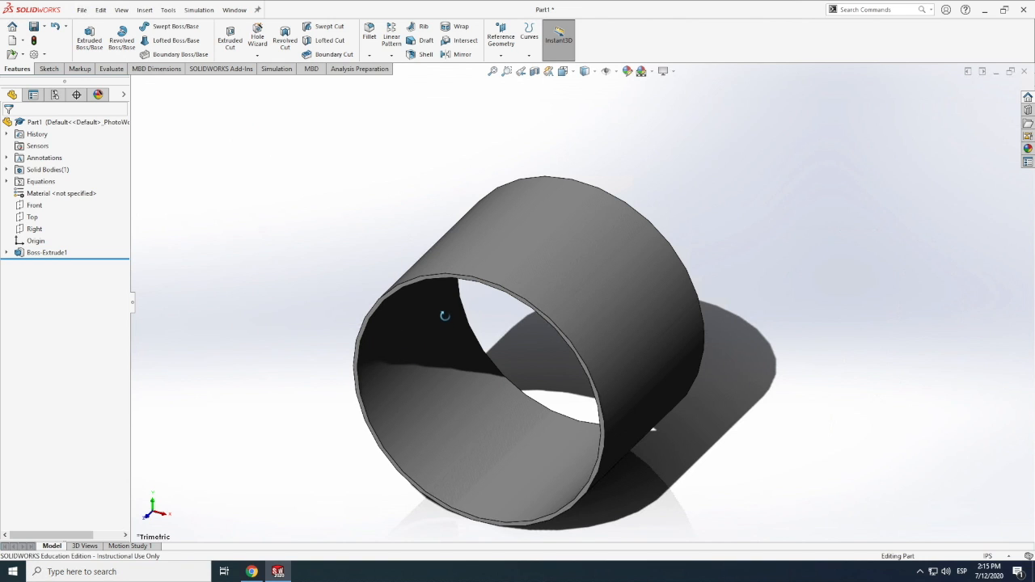
pyautogui.moveTo(452, 299); pyautogui.dragTo(483, 301)
pyautogui.scroll(5, 483, 301)
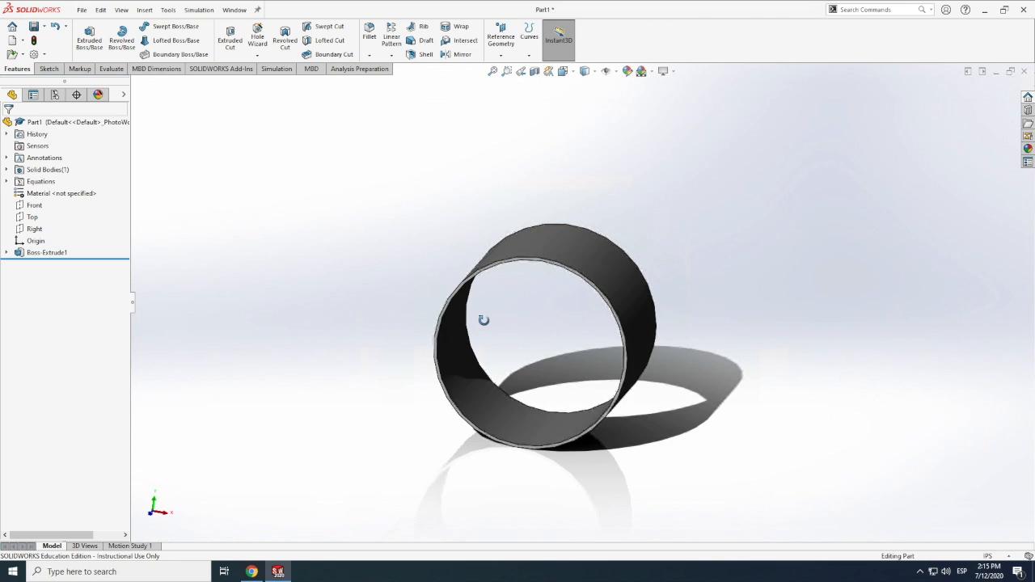
pyautogui.moveTo(586, 338); pyautogui.dragTo(621, 352)
pyautogui.scroll(-2, 617, 354)
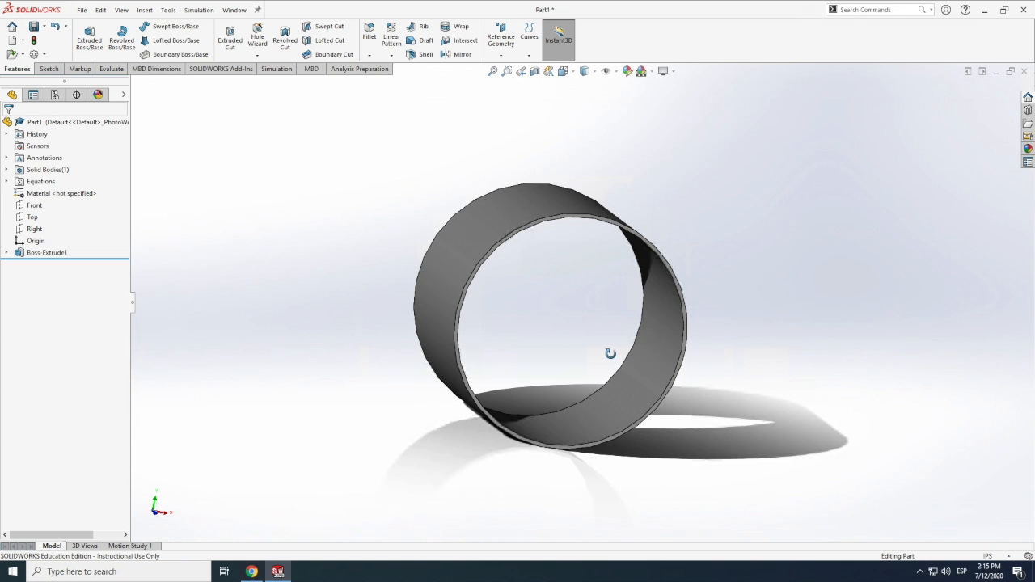
pyautogui.scroll(-4, 608, 351)
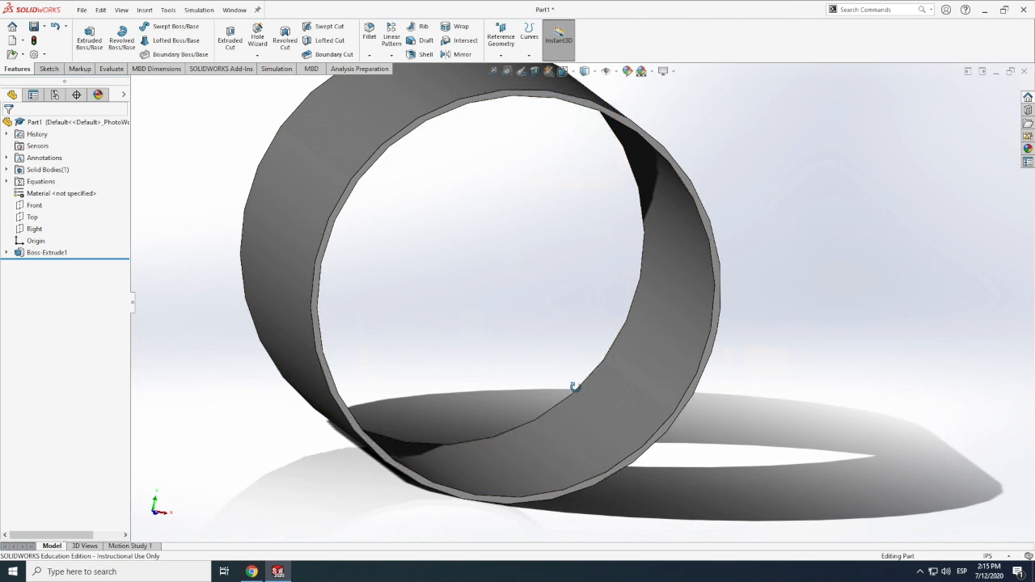
pyautogui.moveTo(575, 386); pyautogui.dragTo(576, 385, button='middle')
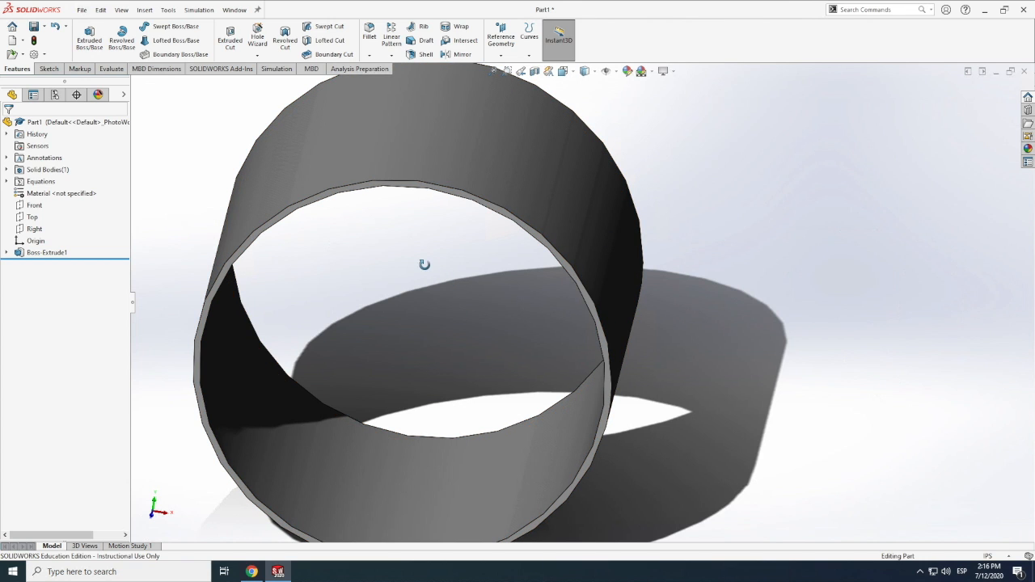
# Start an extruded boss sketch on the Front plane and draw a circle centred on the origin with a radius of about 1.81 in
pyautogui.click(83, 10)
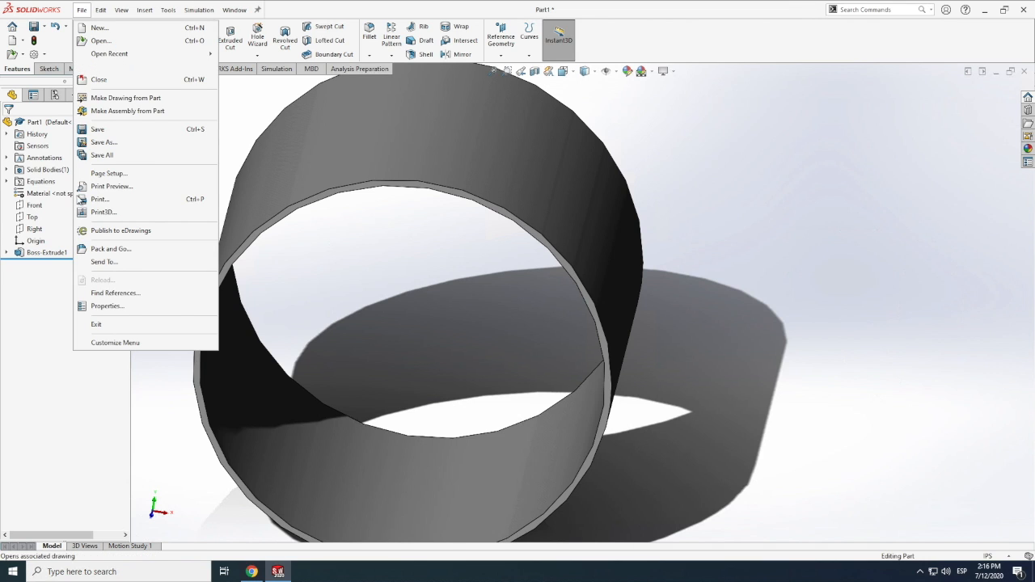
pyautogui.click(49, 70)
pyautogui.click(88, 36)
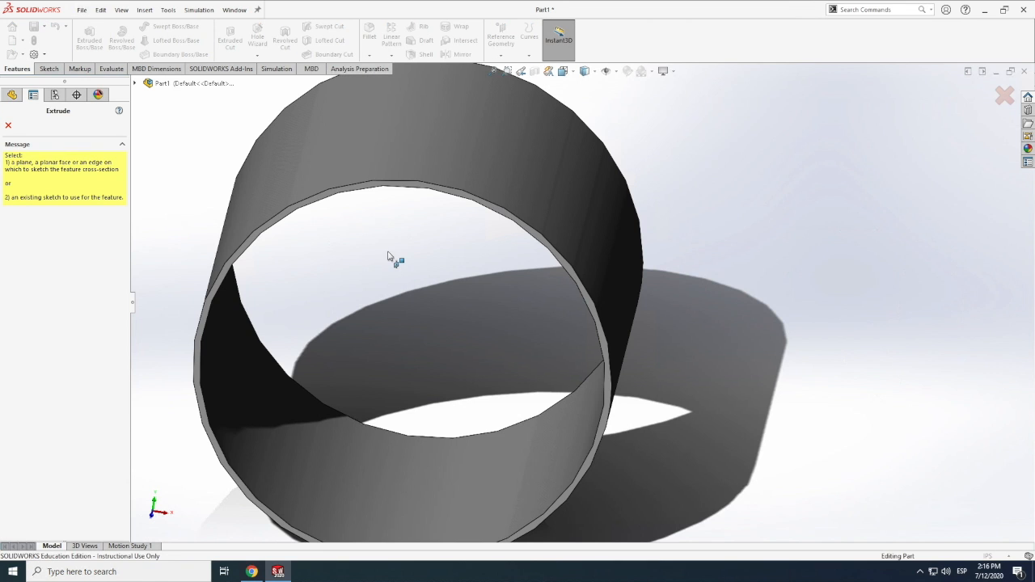
pyautogui.click(135, 84)
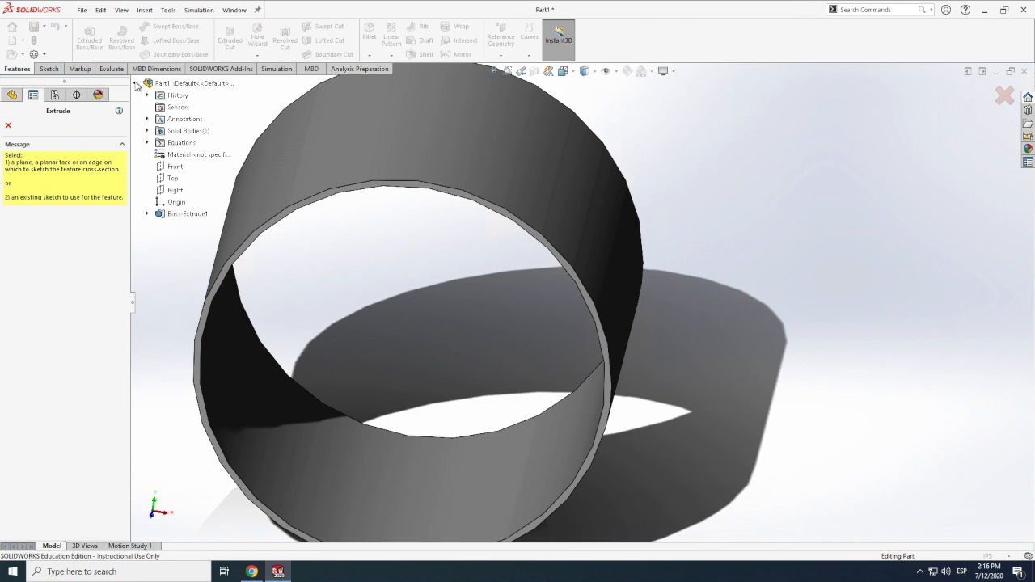
pyautogui.click(172, 172)
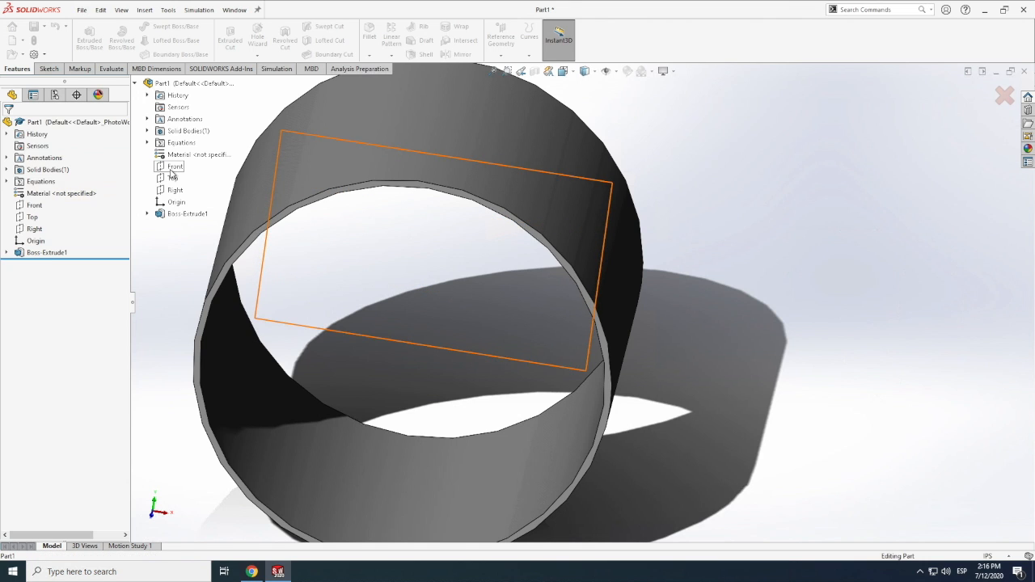
pyautogui.click(162, 26)
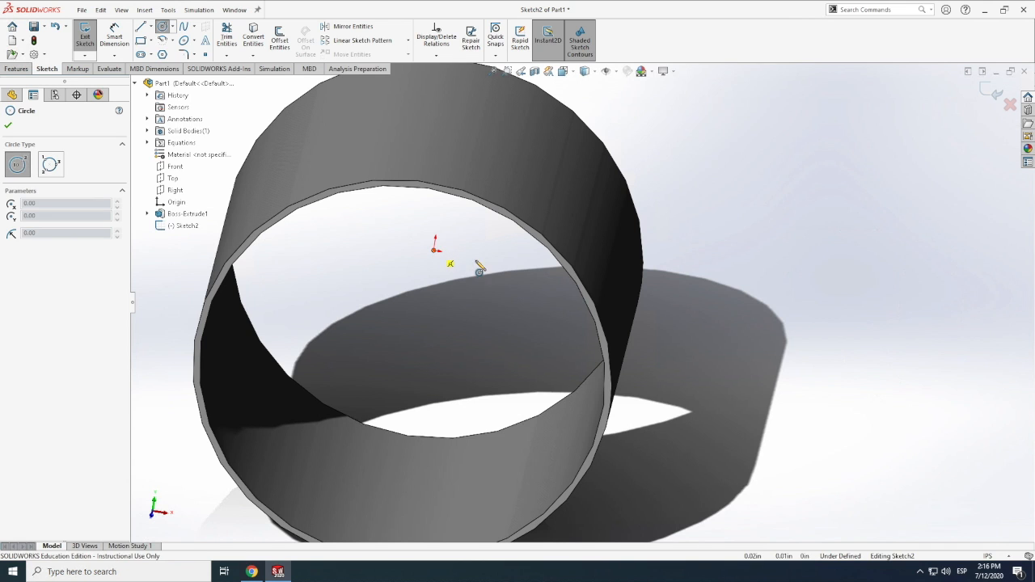
pyautogui.click(436, 250)
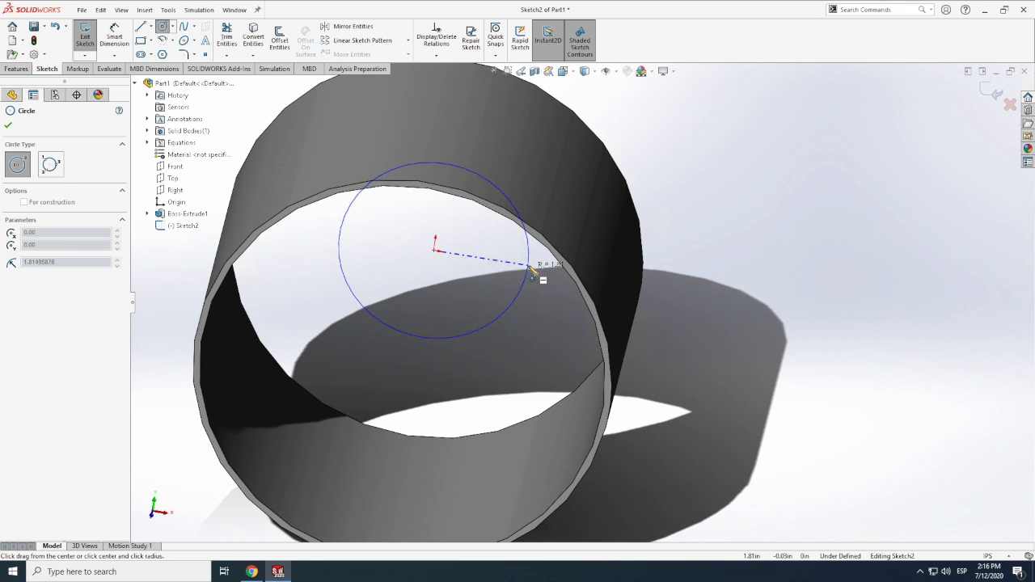
pyautogui.click(532, 272)
pyautogui.press('Escape')
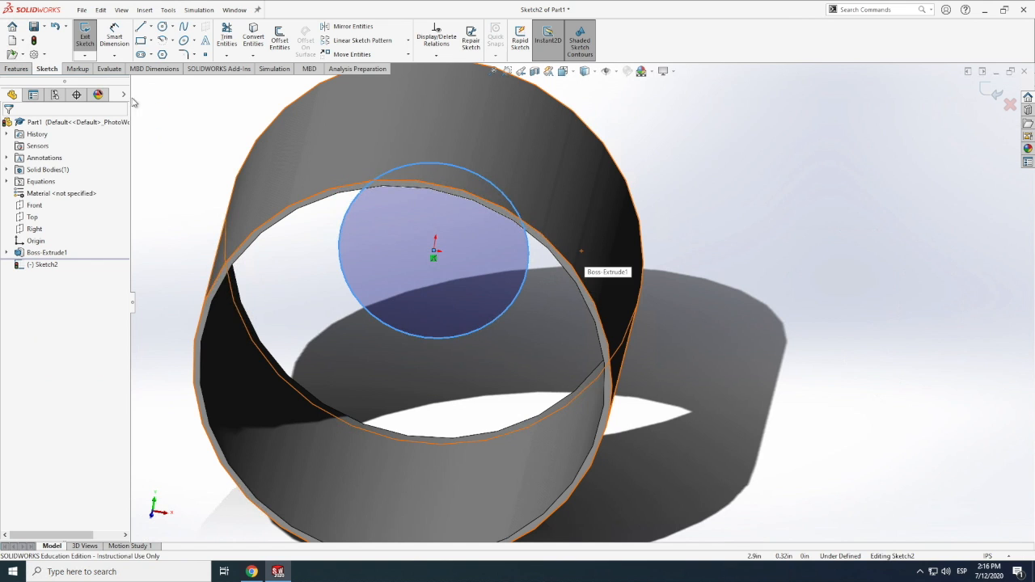
# Dimension the new circle's diameter and drive it with the equation "fuselage"-0.25
pyautogui.click(116, 35)
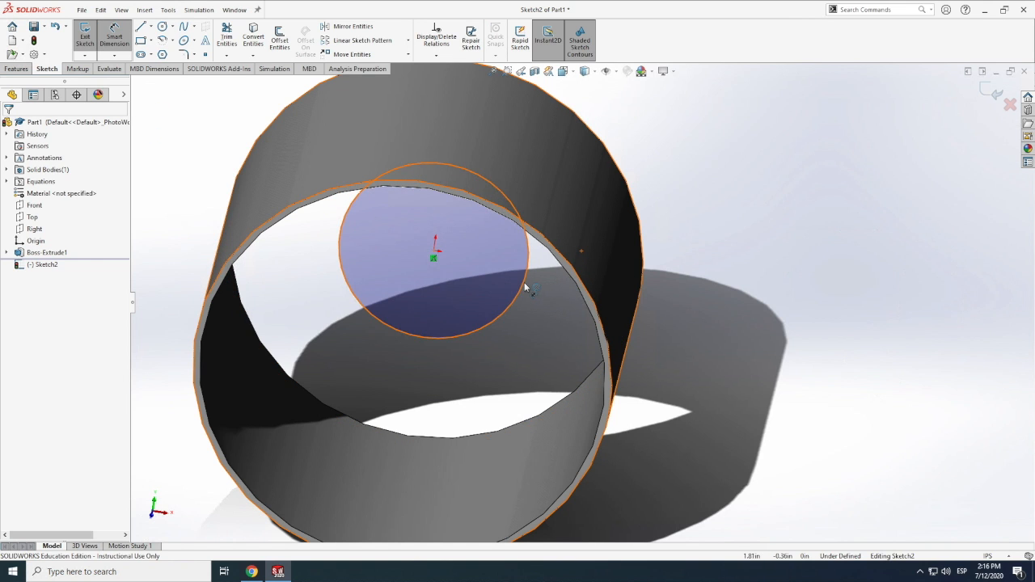
pyautogui.click(602, 232)
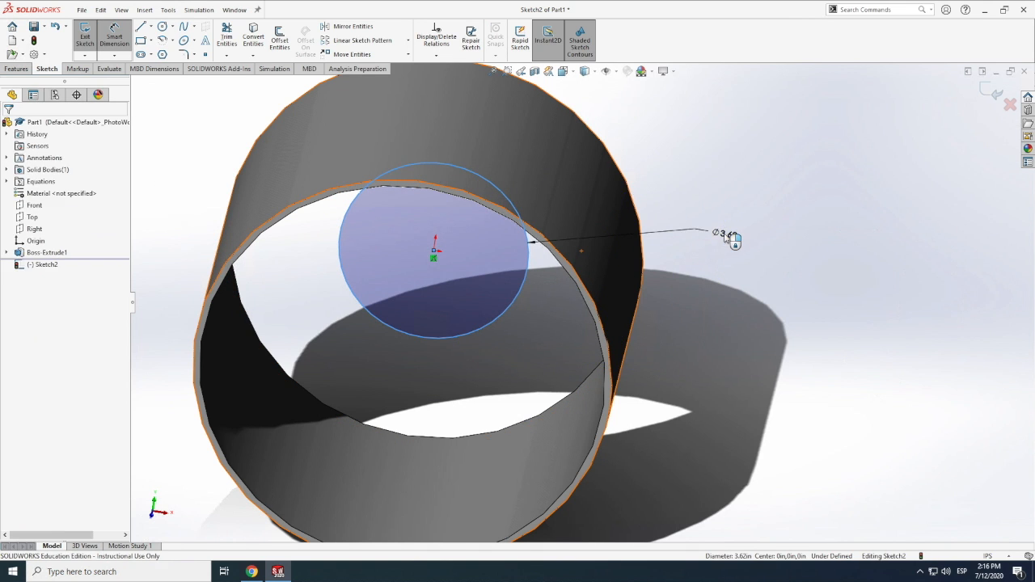
pyautogui.click(712, 239)
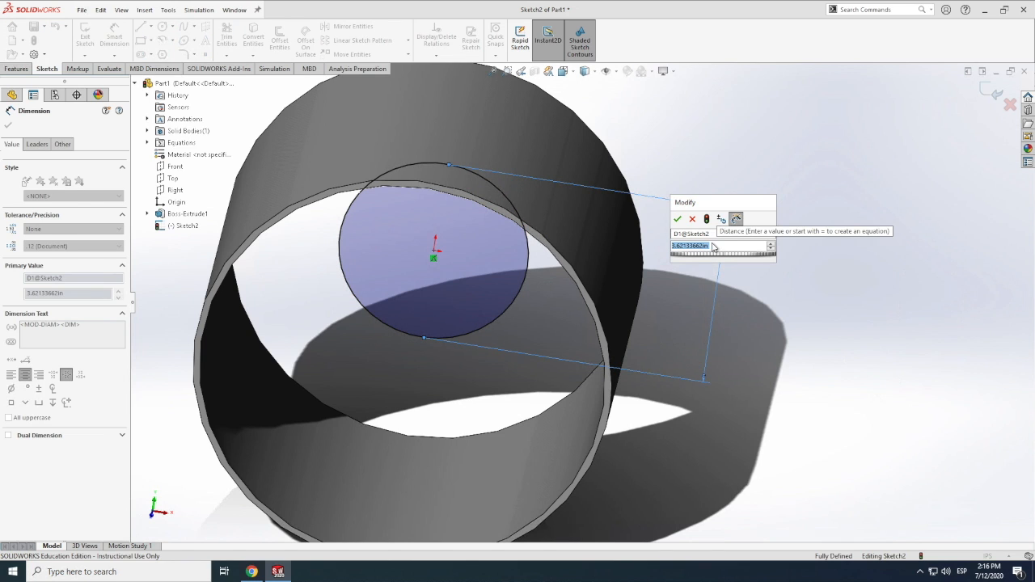
pyautogui.write('=')
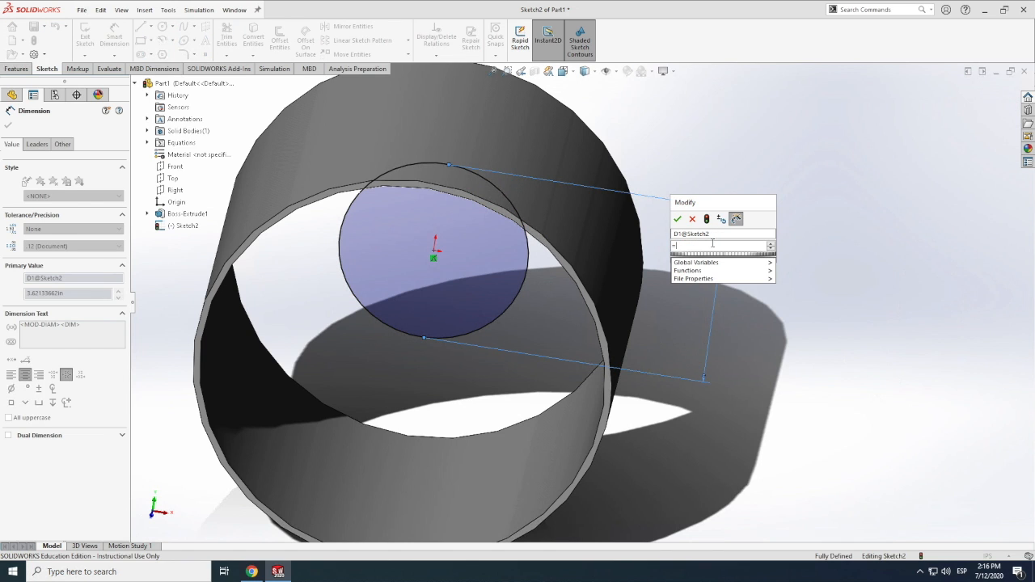
pyautogui.write('fus')
pyautogui.click(700, 258)
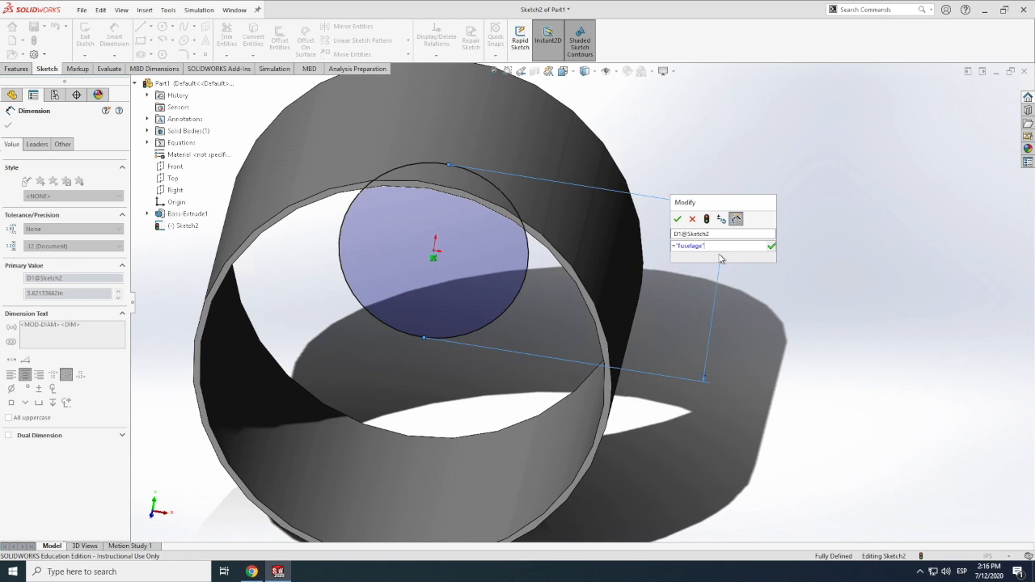
pyautogui.write('-0.25')
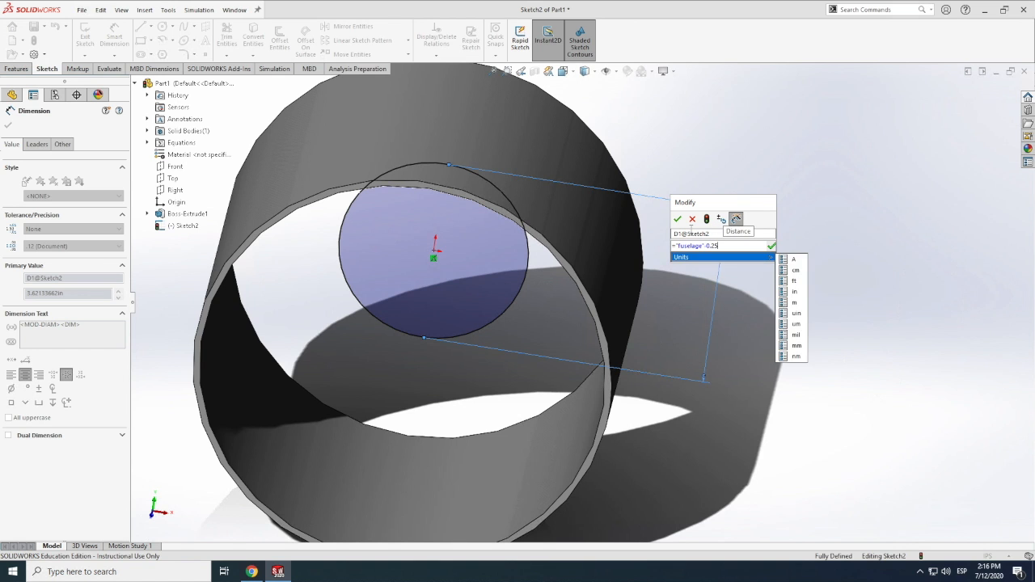
pyautogui.press('Return')
# Draw a second circle centred on the origin, about 5.77 in in diameter, inside the dimensioned circle
pyautogui.scroll(-4, 714, 270)
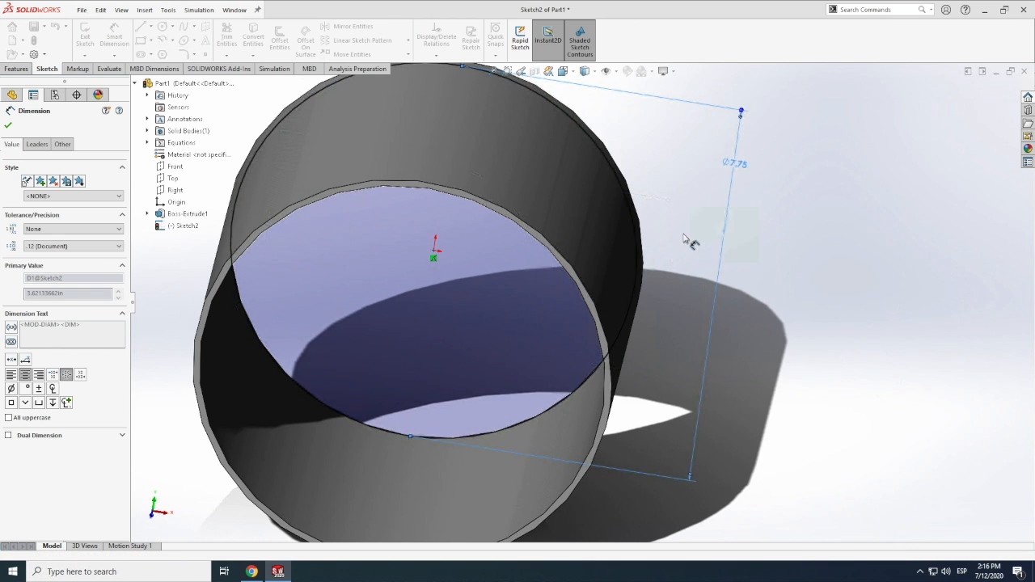
pyautogui.scroll(5, 719, 275)
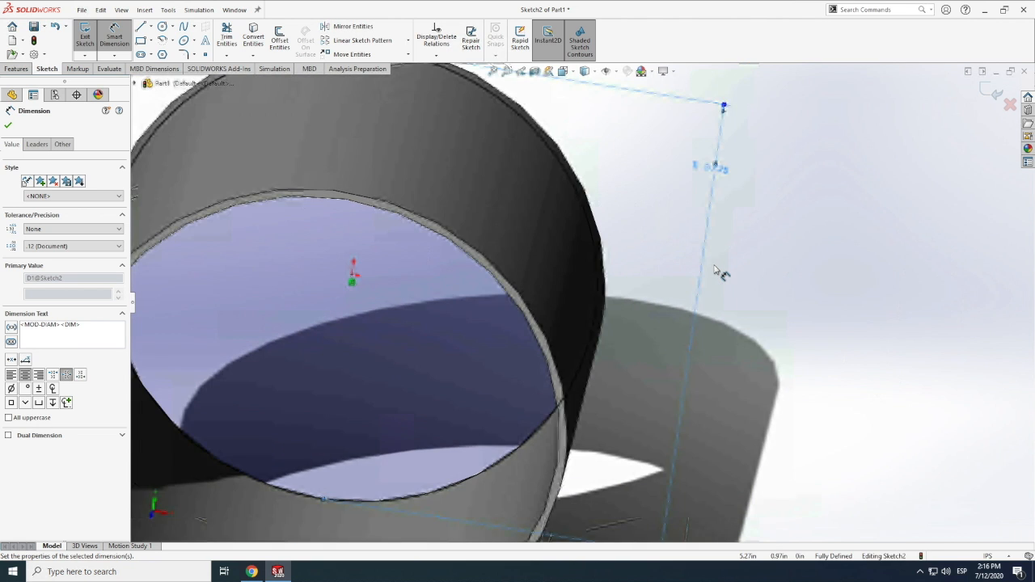
pyautogui.click(162, 26)
pyautogui.click(375, 314)
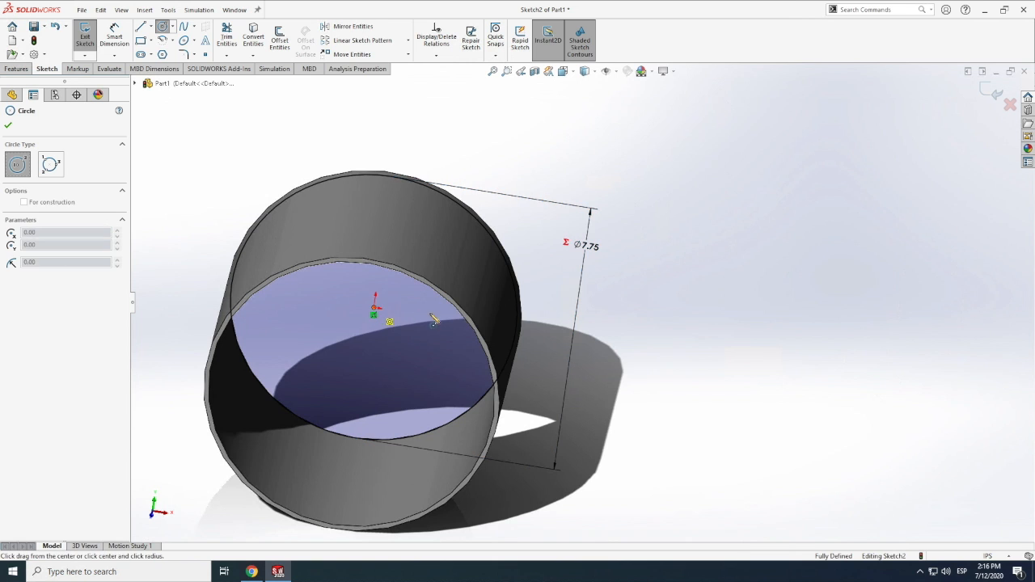
pyautogui.click(482, 319)
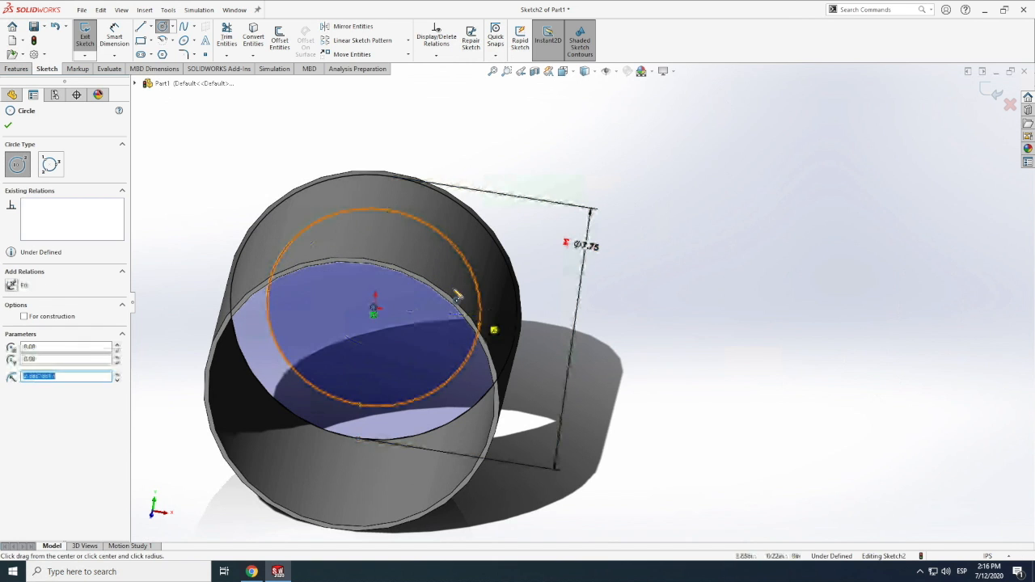
# Dimension the inner circle's diameter and drive it with the equation "fuselage"-0.65
pyautogui.click(112, 33)
pyautogui.click(412, 219)
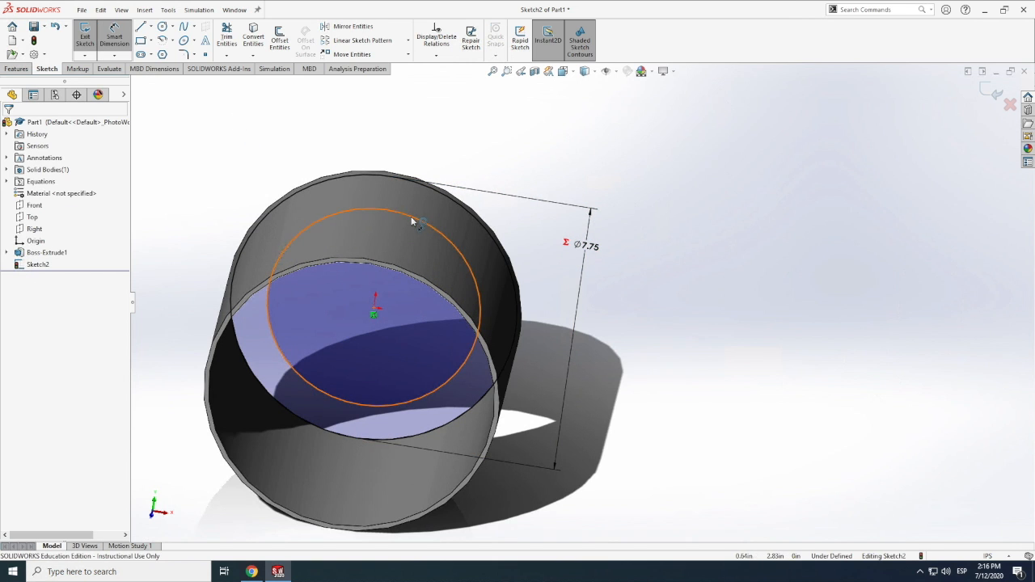
pyautogui.click(418, 123)
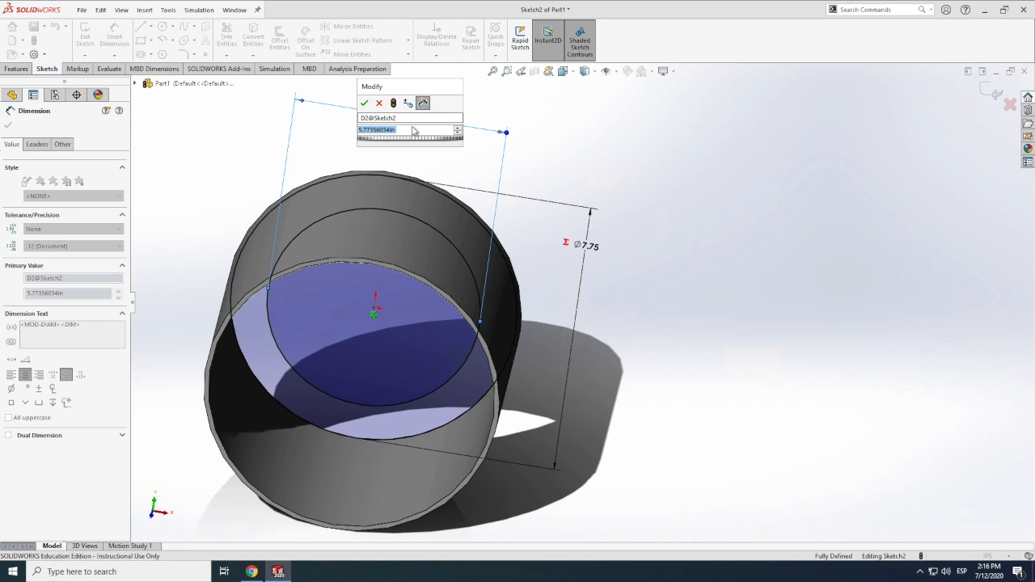
pyautogui.write('=fu')
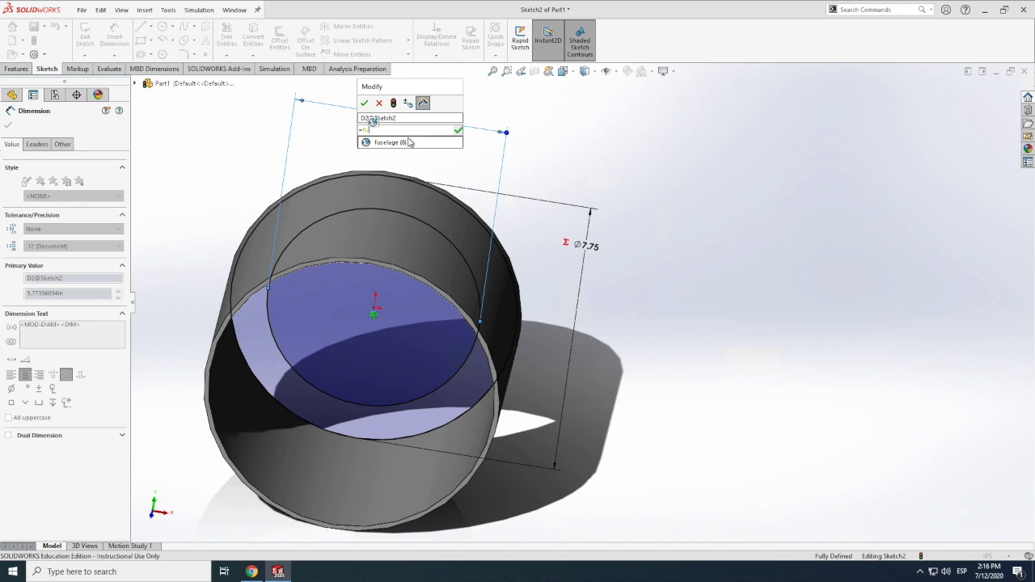
pyautogui.click(408, 143)
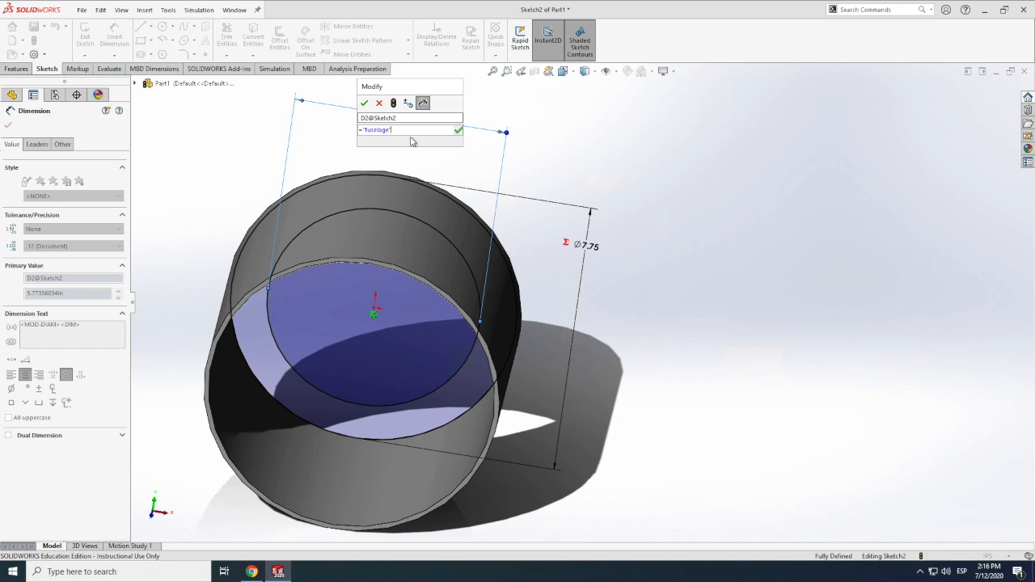
pyautogui.write('-0.3')
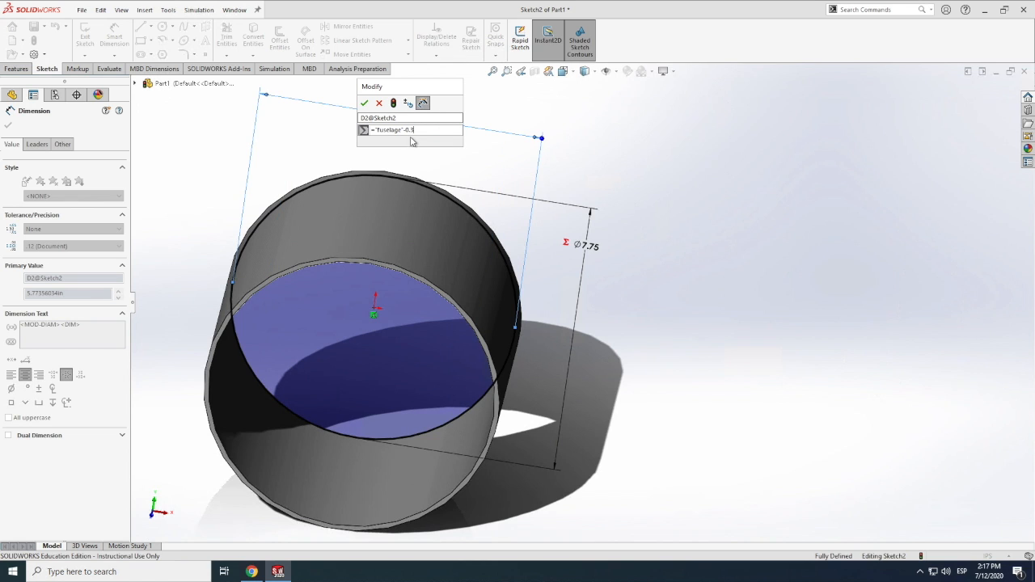
pyautogui.press('BackSpace')
pyautogui.write('55')
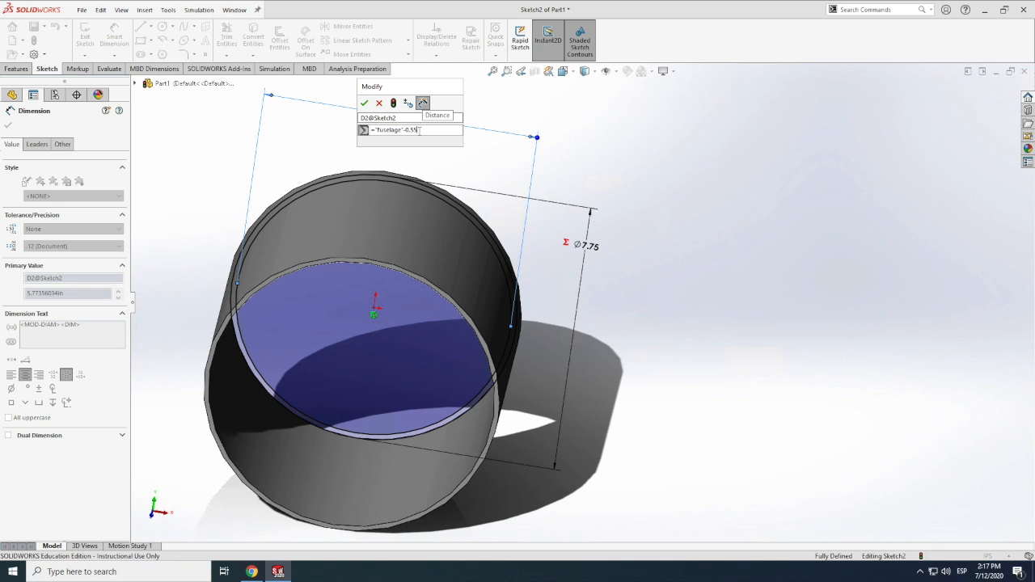
pyautogui.click(419, 130)
pyautogui.press('BackSpace')
pyautogui.press('BackSpace')
pyautogui.write('75')
pyautogui.press('BackSpace')
pyautogui.press('BackSpace')
pyautogui.write('65')
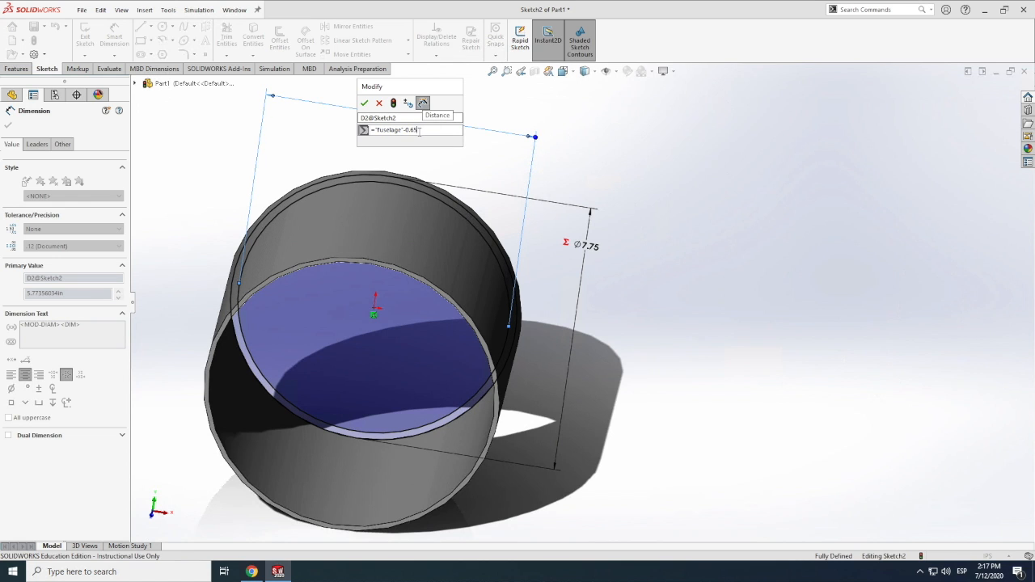
pyautogui.click(364, 104)
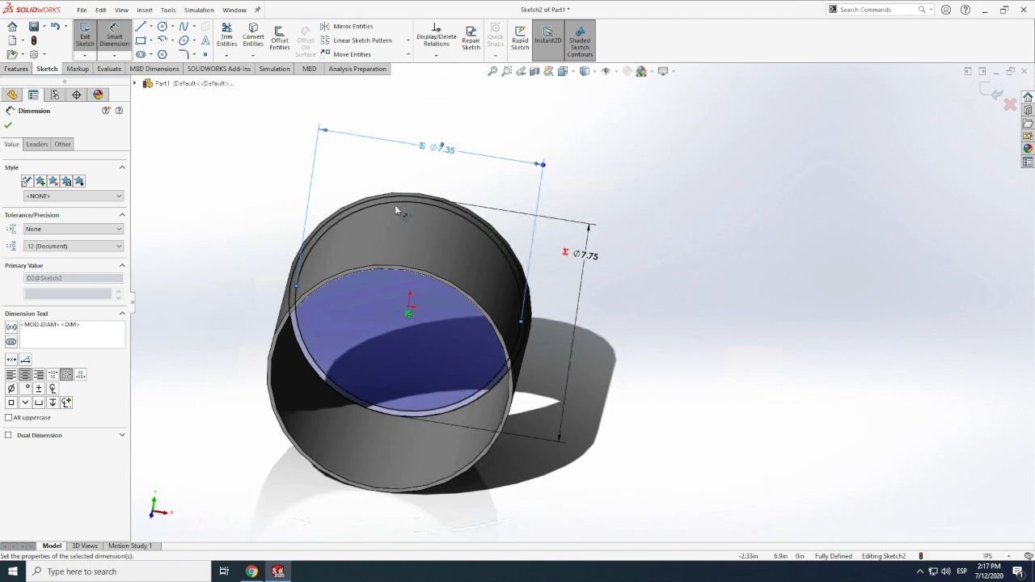
# Rotate the model until the sketch is seen almost front-on and zoom in on the two circles
pyautogui.scroll(1, 444, 325)
pyautogui.scroll(-1, 441, 325)
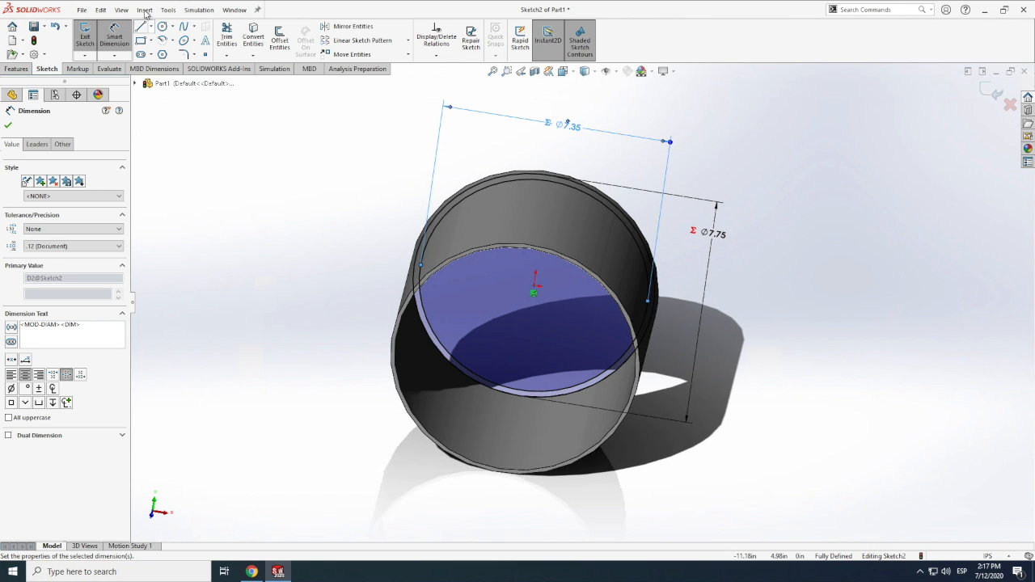
pyautogui.click(124, 10)
pyautogui.moveTo(147, 73)
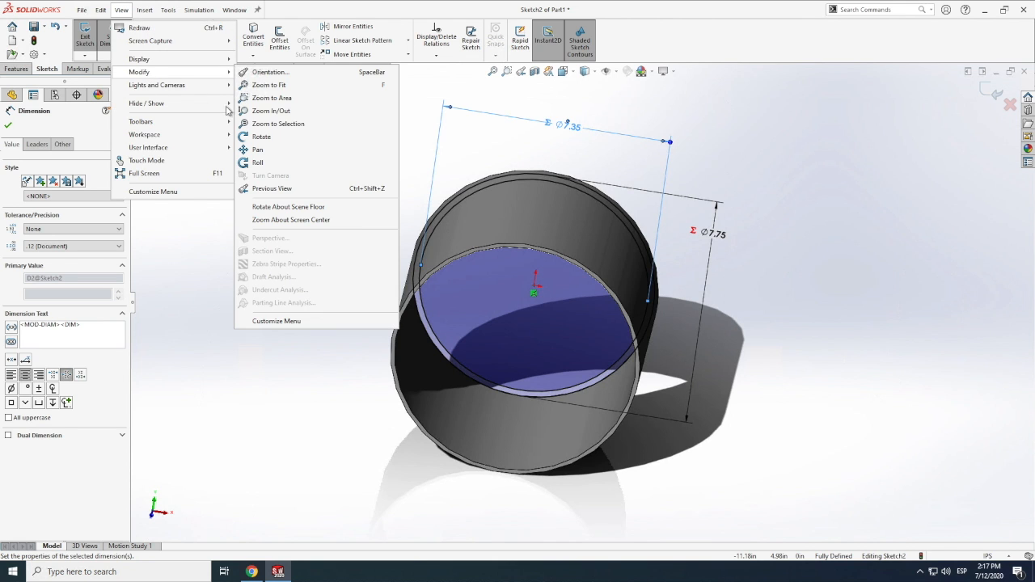
pyautogui.click(265, 137)
pyautogui.moveTo(525, 142); pyautogui.dragTo(572, 155)
pyautogui.moveTo(548, 314)
pyautogui.mouseDown()
pyautogui.moveTo(563, 303)
pyautogui.moveTo(548, 333)
pyautogui.mouseUp()
pyautogui.scroll(1, 551, 324)
pyautogui.scroll(-1, 549, 330)
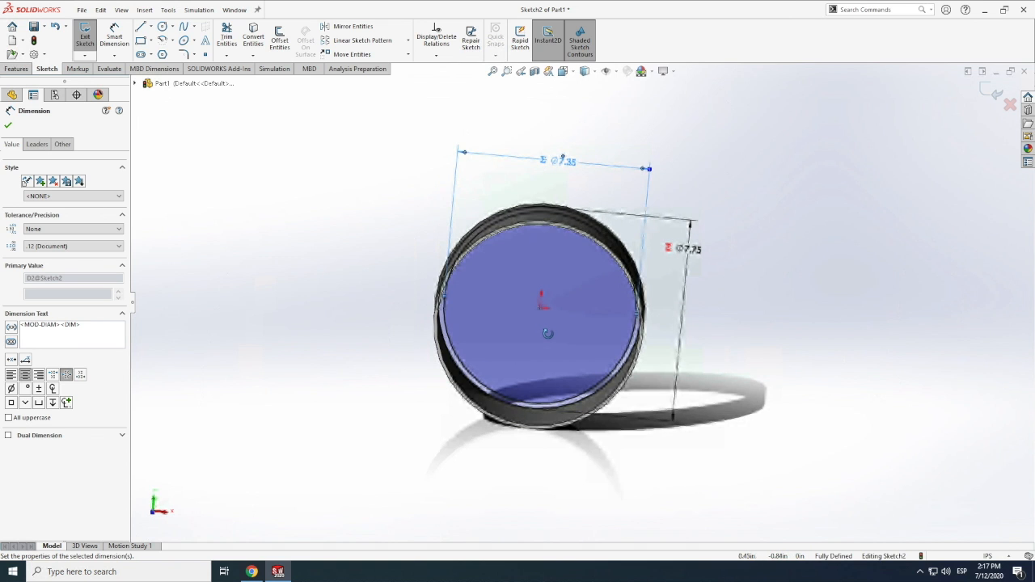
pyautogui.scroll(2, 539, 343)
pyautogui.scroll(-4, 566, 323)
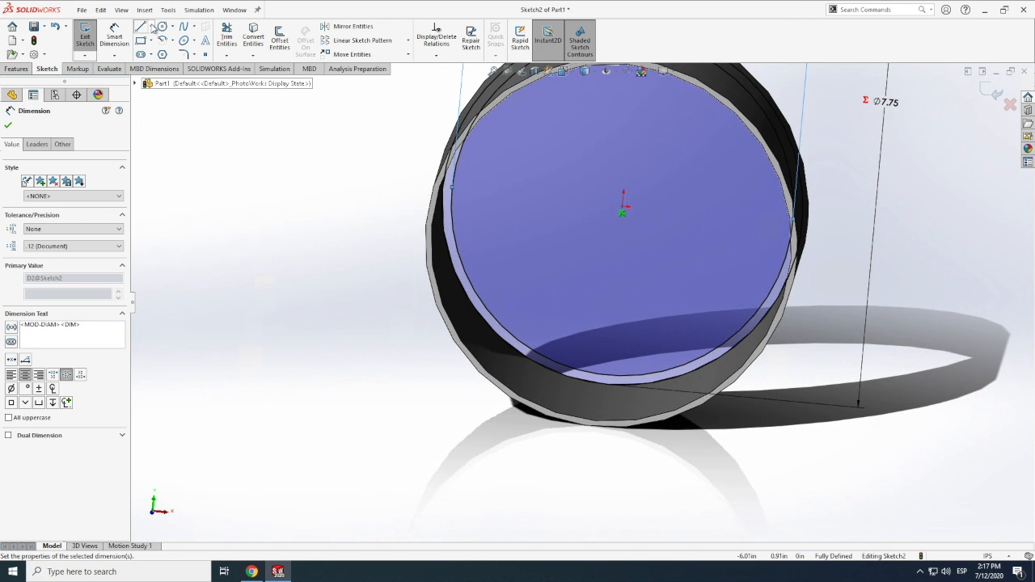
# Draw a vertical centerline from the origin down to the lowest point of the inner circle
pyautogui.click(150, 26)
pyautogui.click(165, 53)
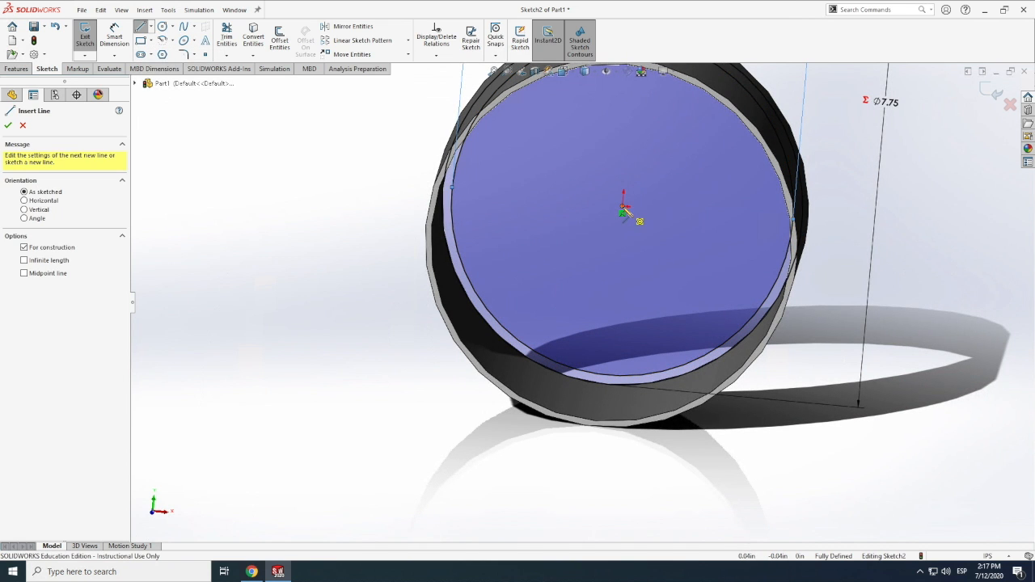
pyautogui.click(622, 207)
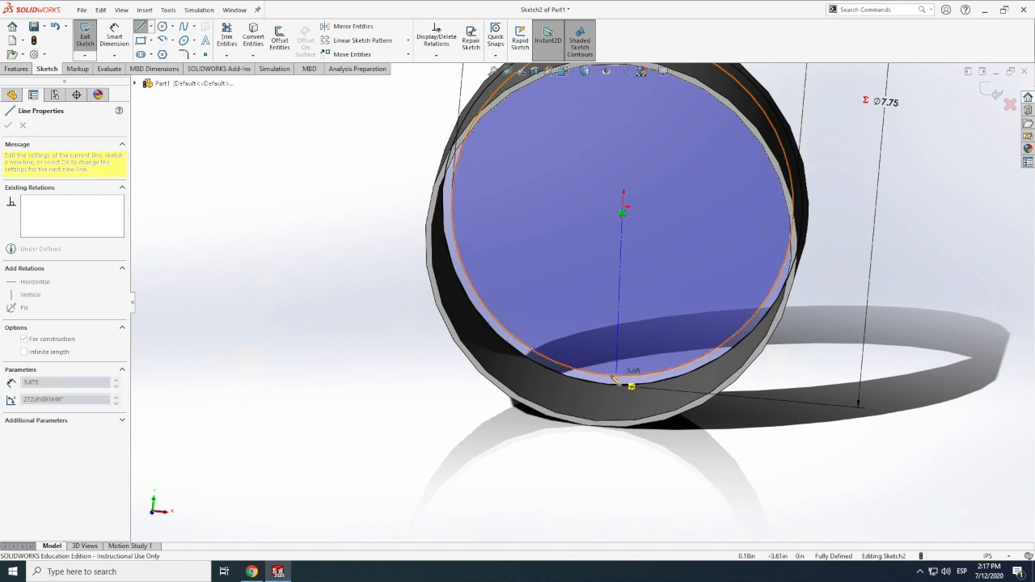
pyautogui.click(608, 372)
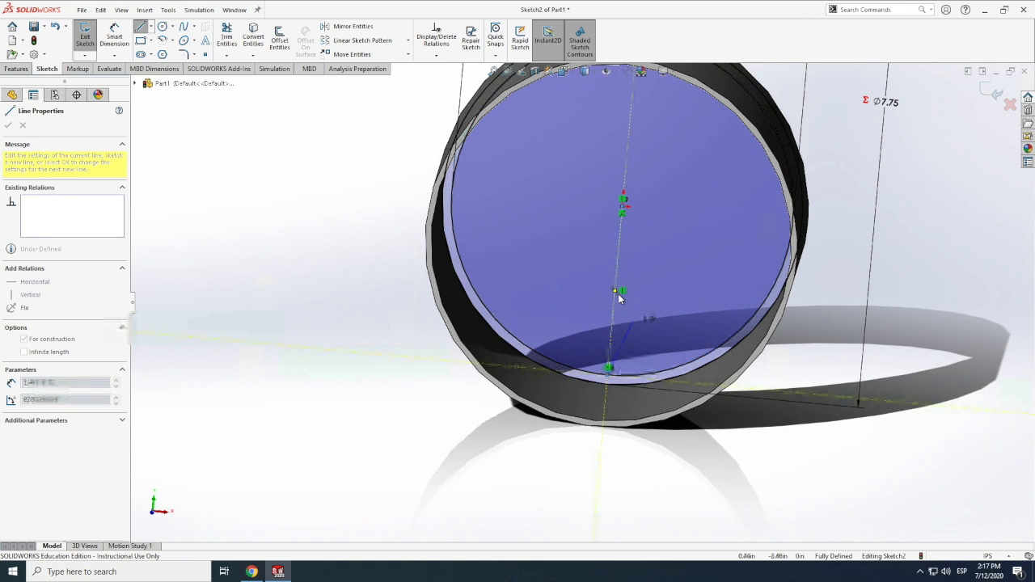
pyautogui.press('Escape')
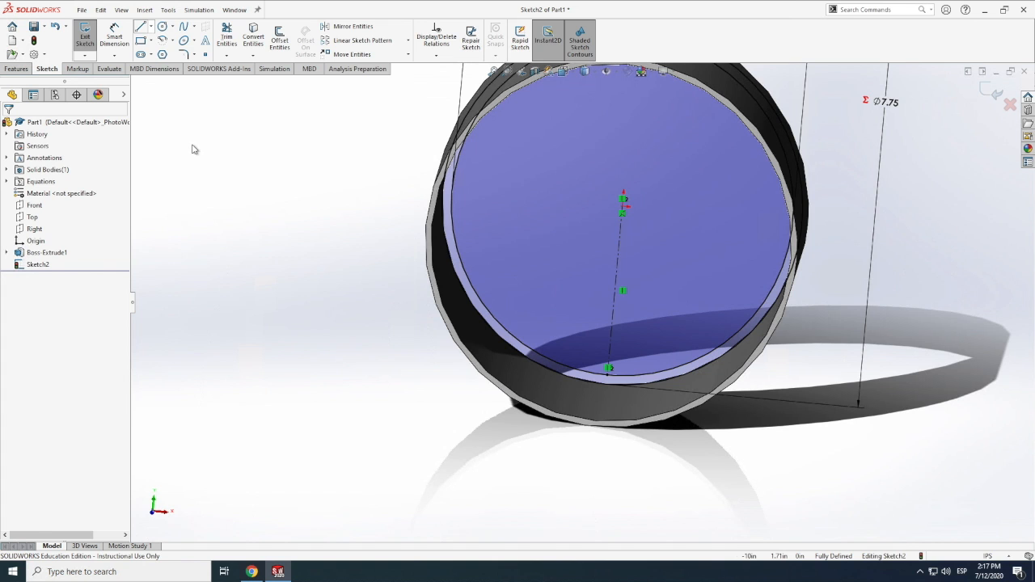
# Switch to Chrome to examine the Airbus A300 cross section photo, and return to the SOLIDWORKS sketch
pyautogui.scroll(1, 251, 577)
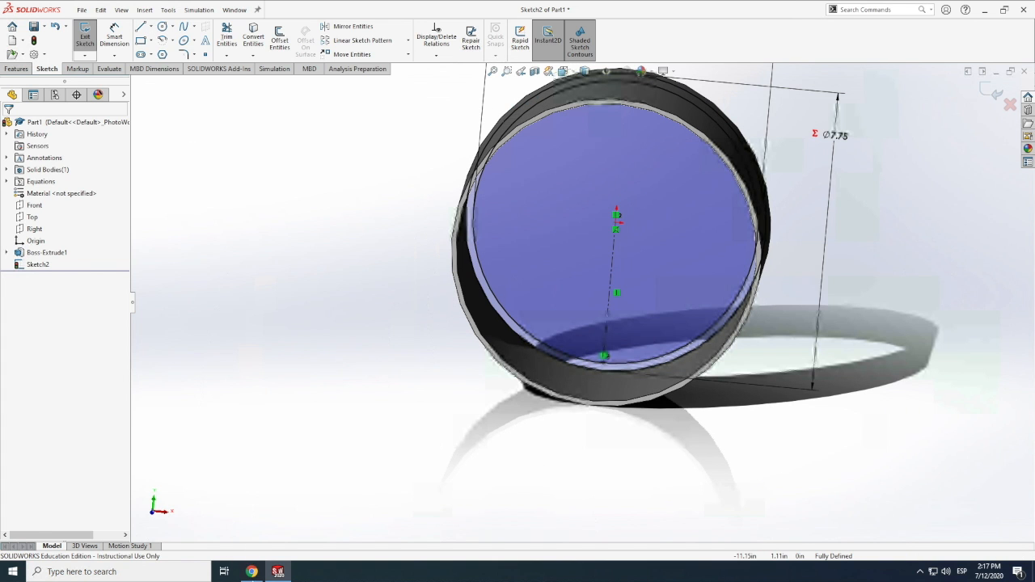
pyautogui.click(251, 572)
pyautogui.click(251, 571)
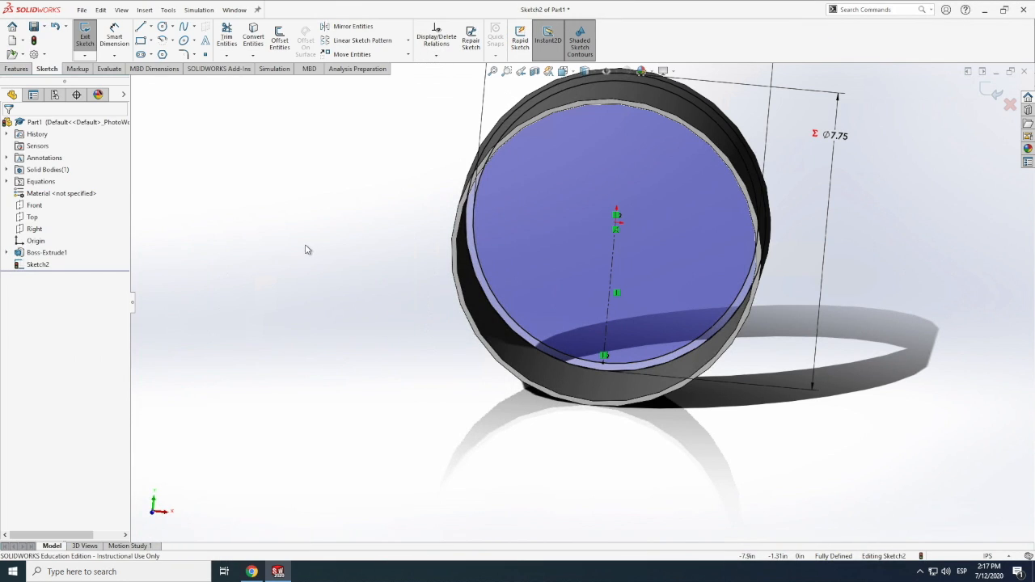
pyautogui.click(252, 572)
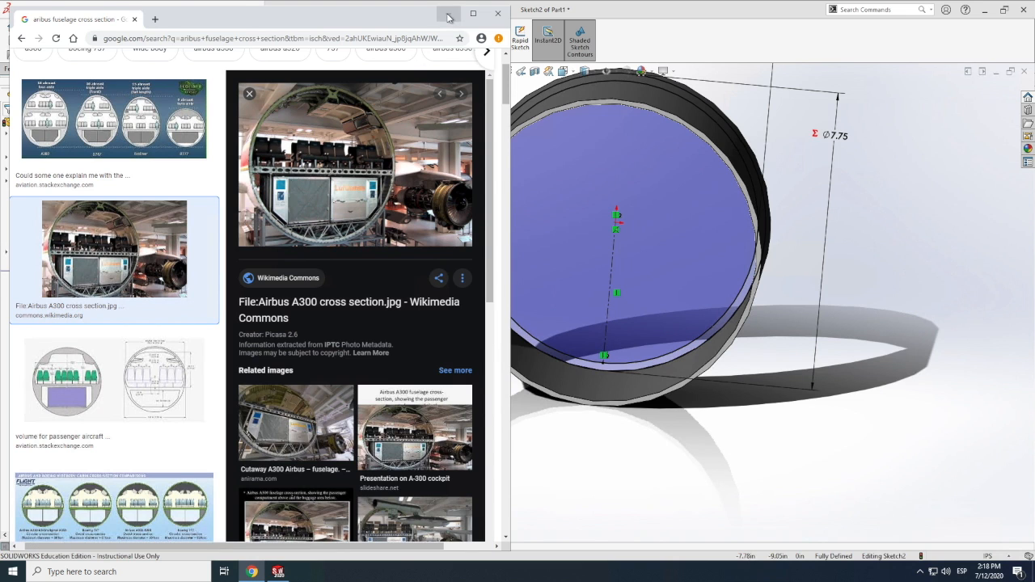
pyautogui.click(447, 14)
# Draw a short vertical centerline about 0.89 in long upward from the lower endpoint of the first centerline
pyautogui.click(150, 26)
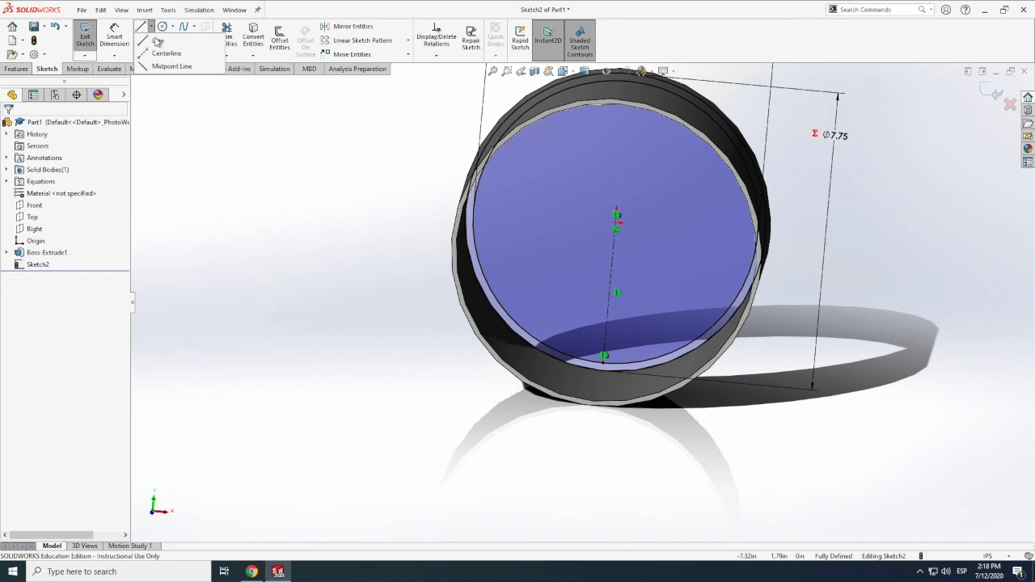
pyautogui.click(161, 57)
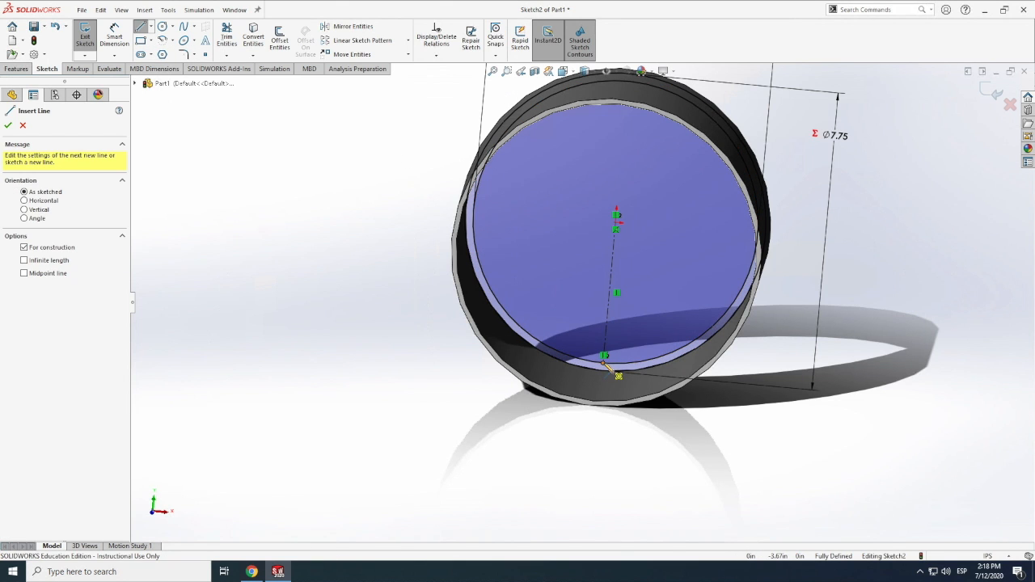
pyautogui.click(609, 331)
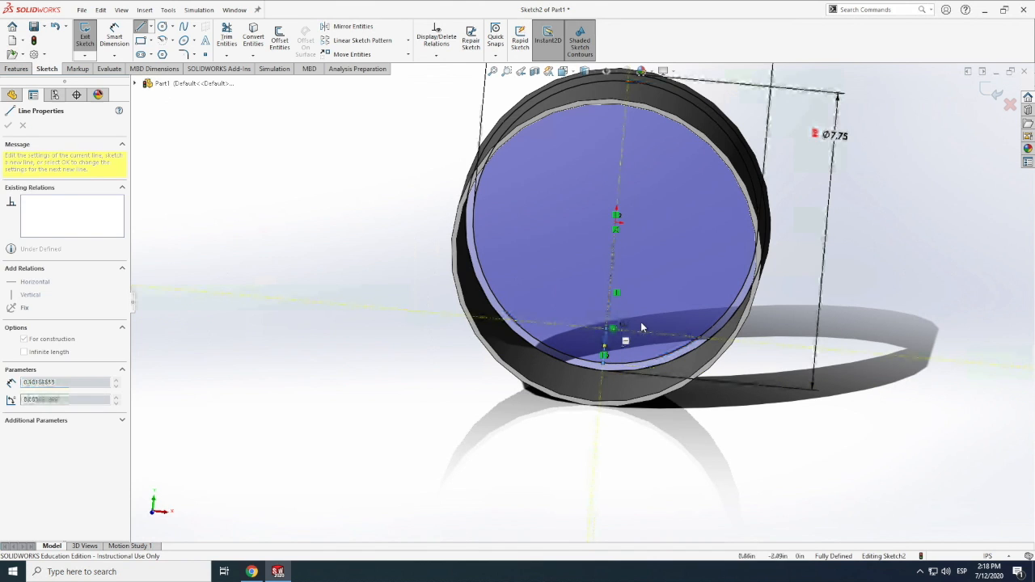
pyautogui.press('Escape')
# Dimension the length of the short vertical centerline at the circle's lowest point with the equation ="fuselage"/10
pyautogui.click(113, 34)
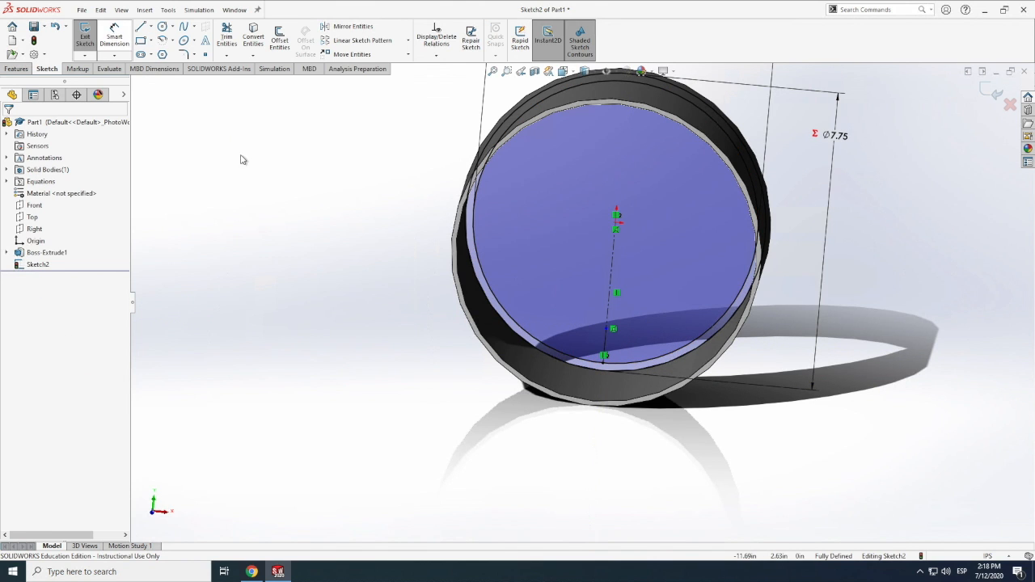
pyautogui.click(608, 331)
pyautogui.click(590, 362)
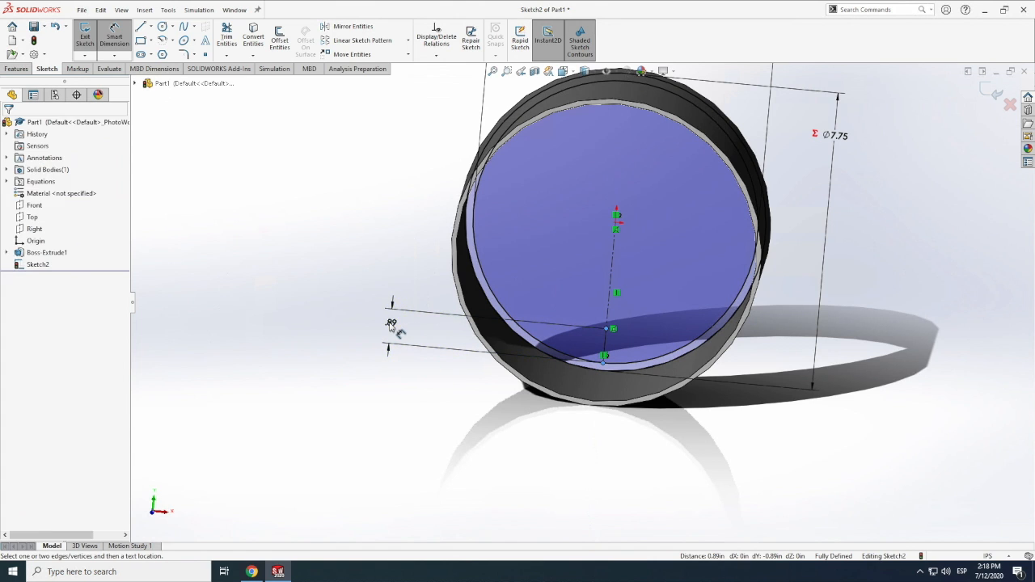
pyautogui.click(391, 324)
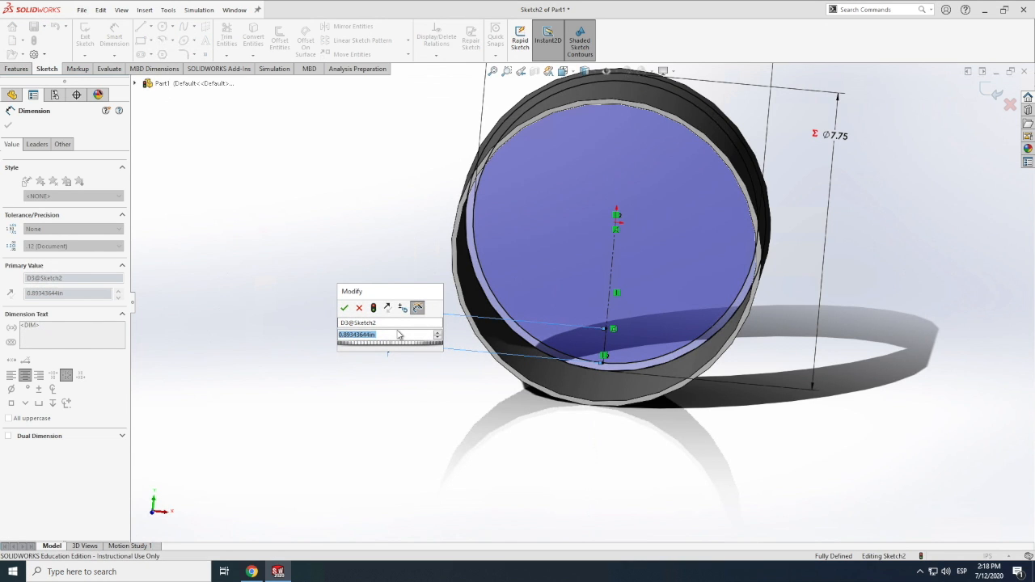
pyautogui.write('=')
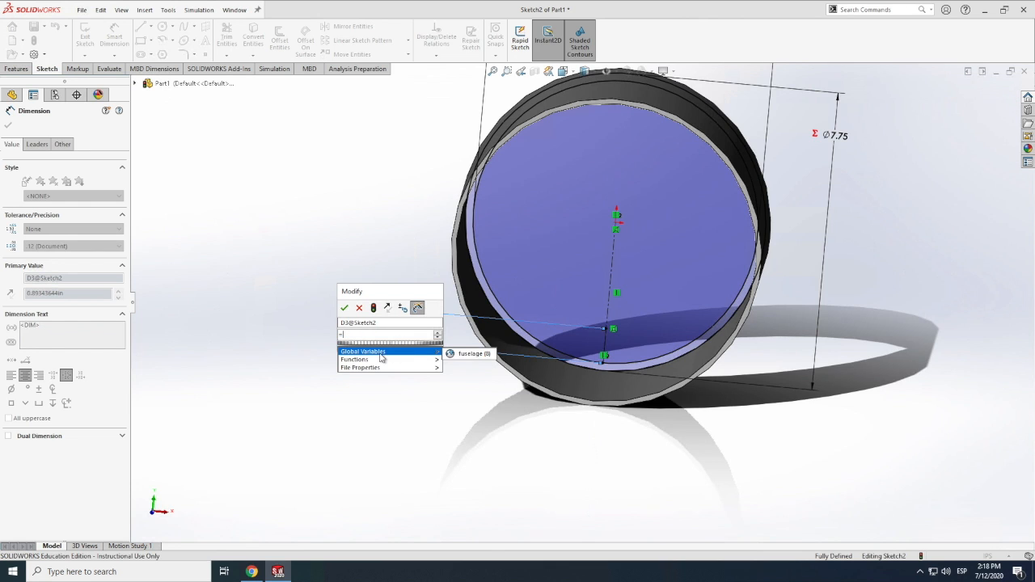
pyautogui.moveTo(435, 359)
pyautogui.click(468, 354)
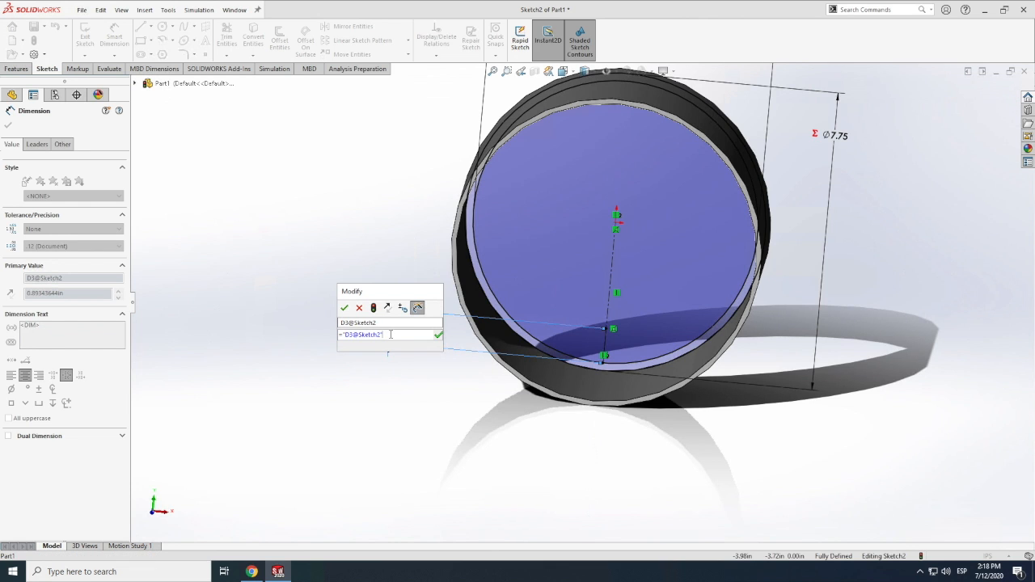
pyautogui.press('BackSpace')
pyautogui.press('BackSpace')
pyautogui.press('BackSpace')
pyautogui.press('BackSpace')
pyautogui.press('BackSpace')
pyautogui.moveTo(374, 347)
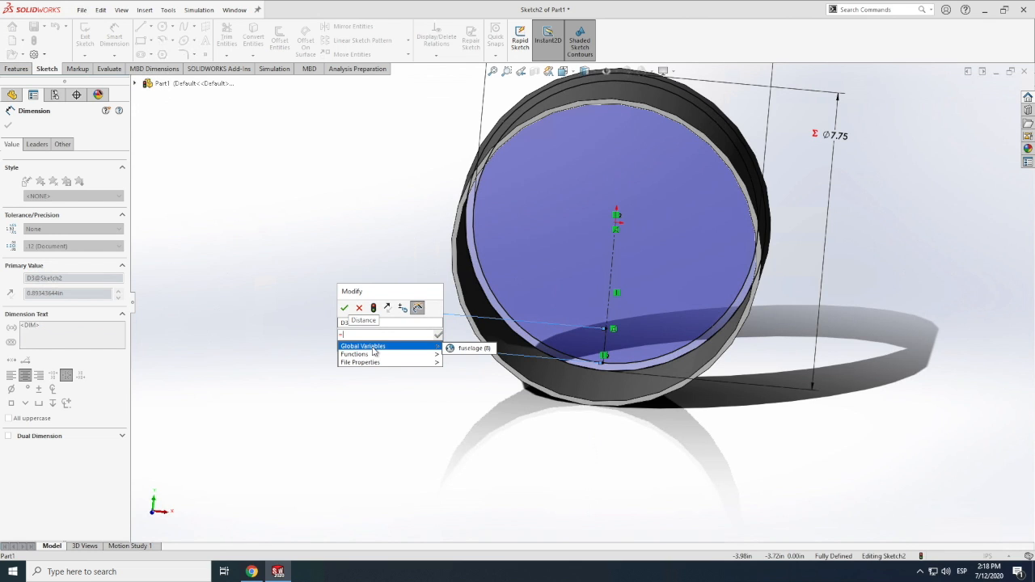
pyautogui.click(470, 348)
pyautogui.write('/')
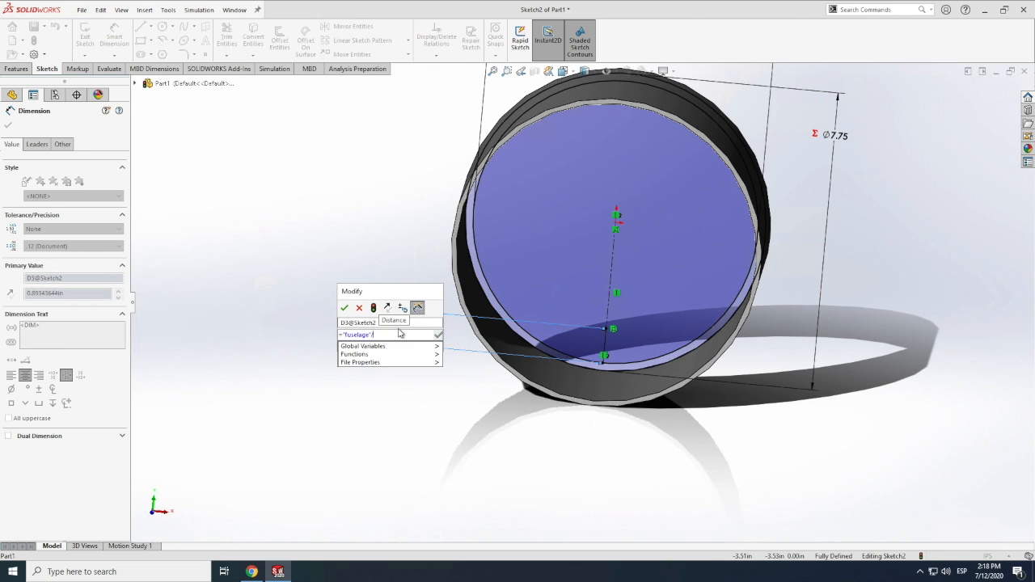
pyautogui.write('10')
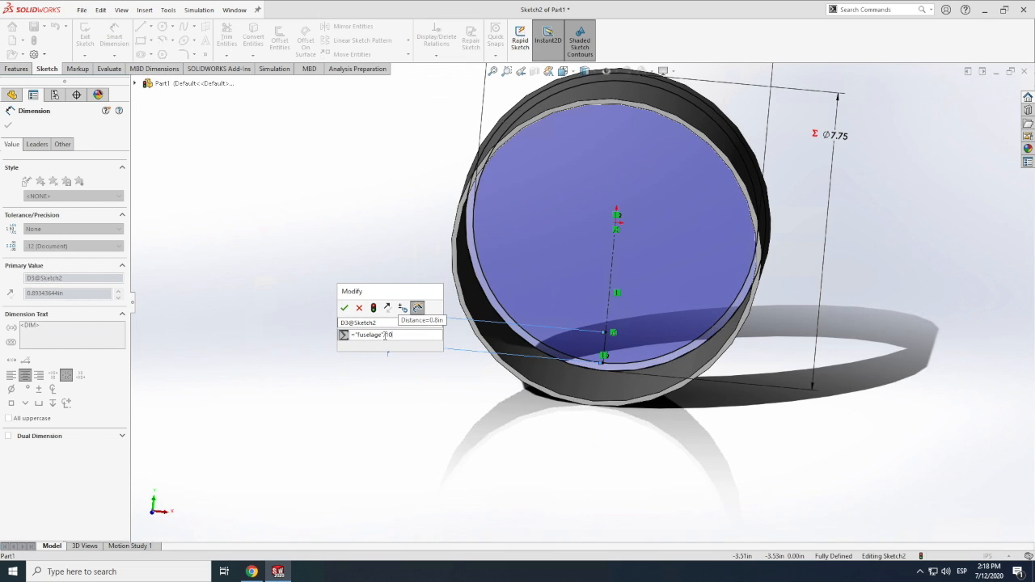
# Change the divisor in the short centerline's length equation to 12, giving ="fuselage"/12, and accept the dimension
pyautogui.press('BackSpace')
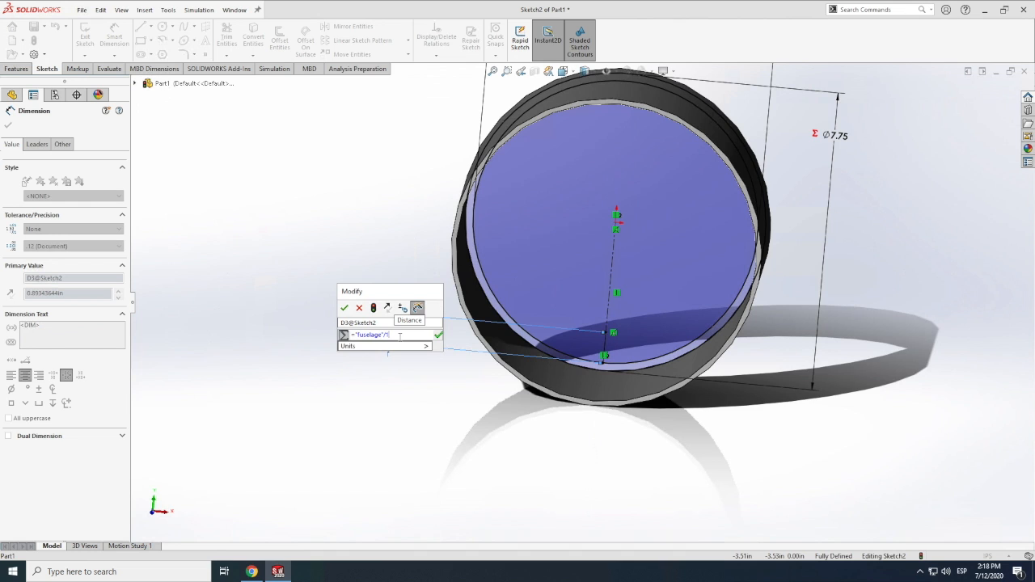
pyautogui.write('2')
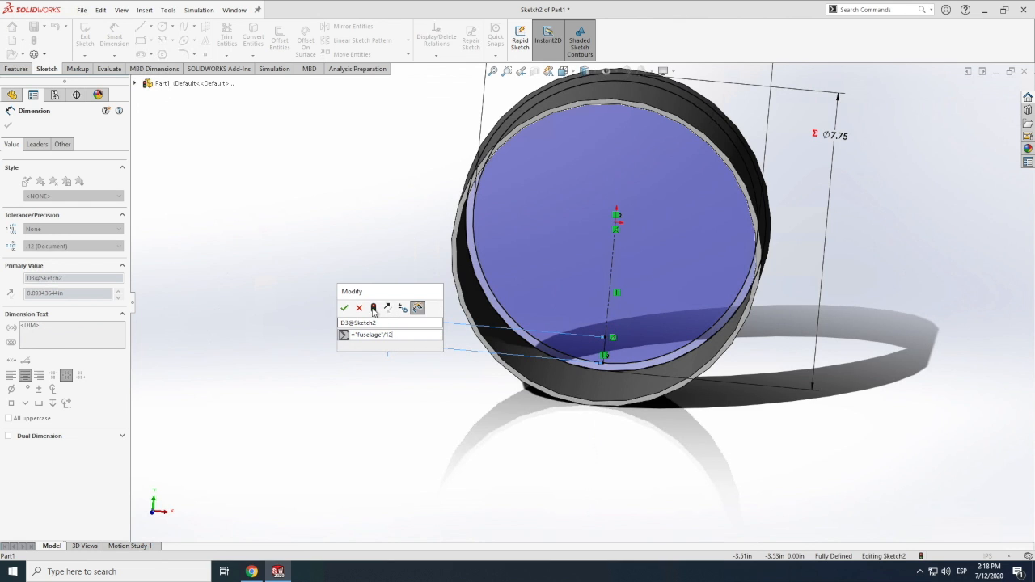
pyautogui.click(344, 307)
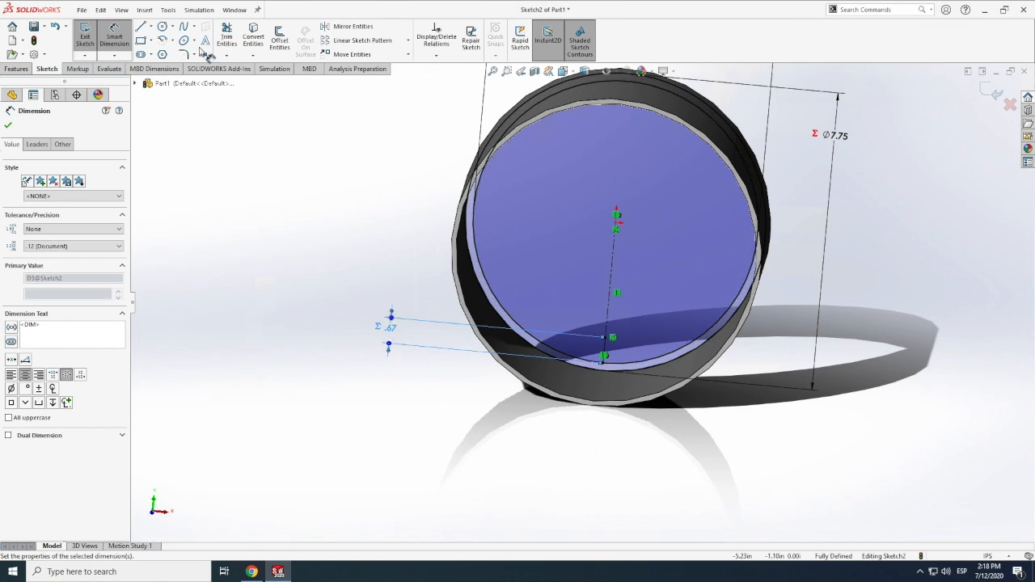
# Draw a solid horizontal line about 2.11 in long from the short centerline's upper endpoint rightward to the inner circle
pyautogui.click(150, 26)
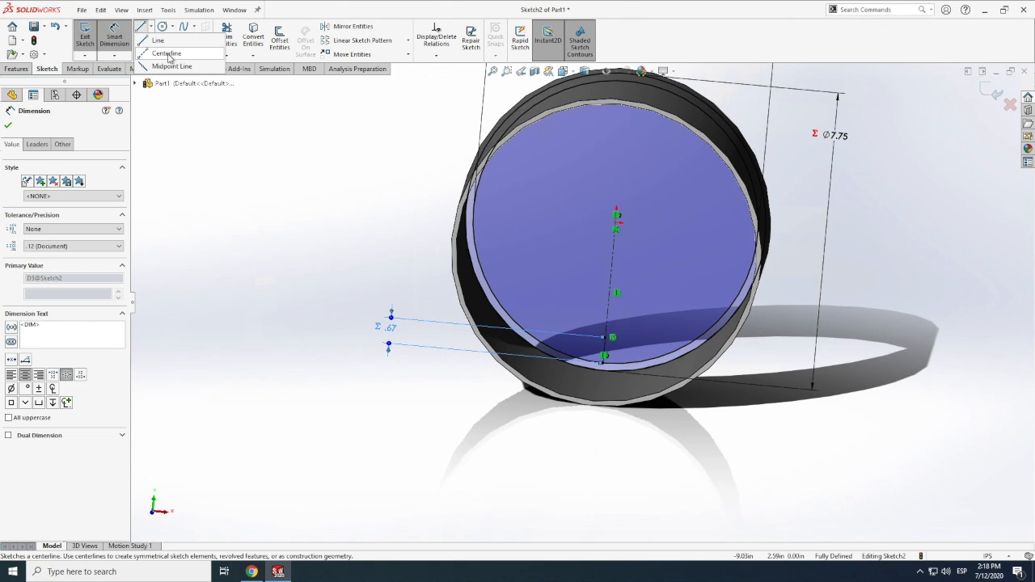
pyautogui.click(166, 53)
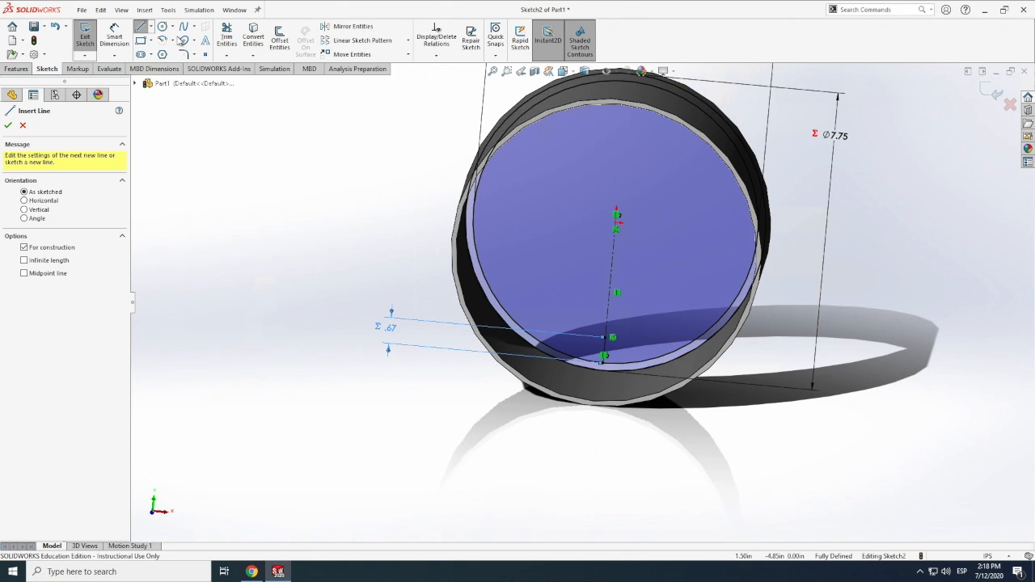
pyautogui.click(151, 26)
pyautogui.click(157, 42)
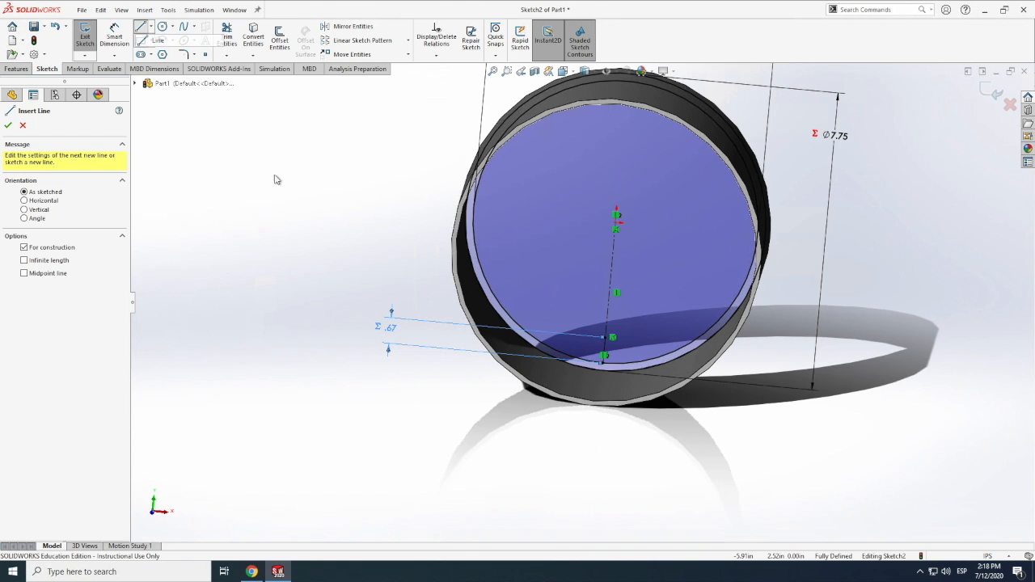
pyautogui.click(613, 340)
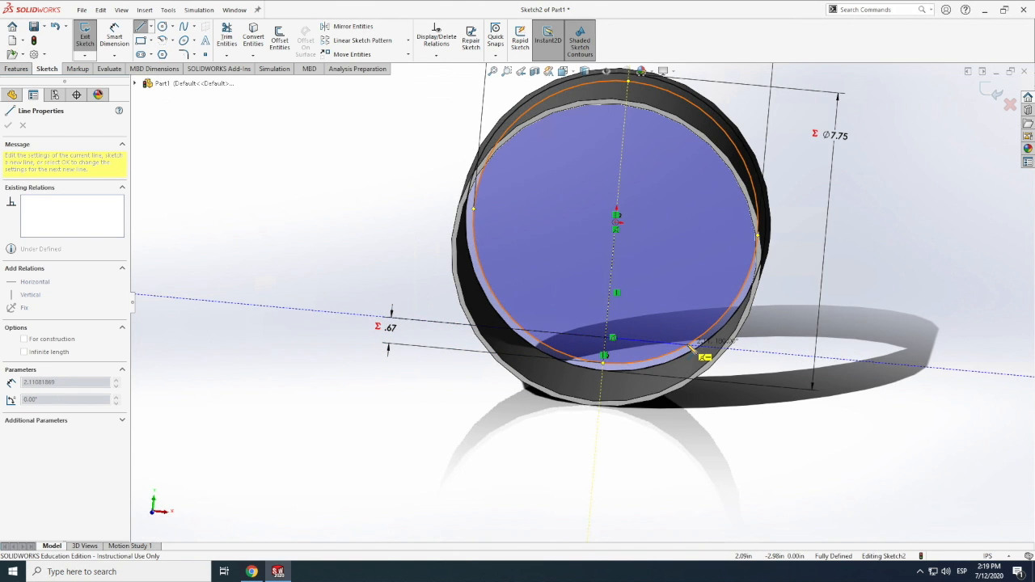
pyautogui.click(692, 338)
pyautogui.press('Escape')
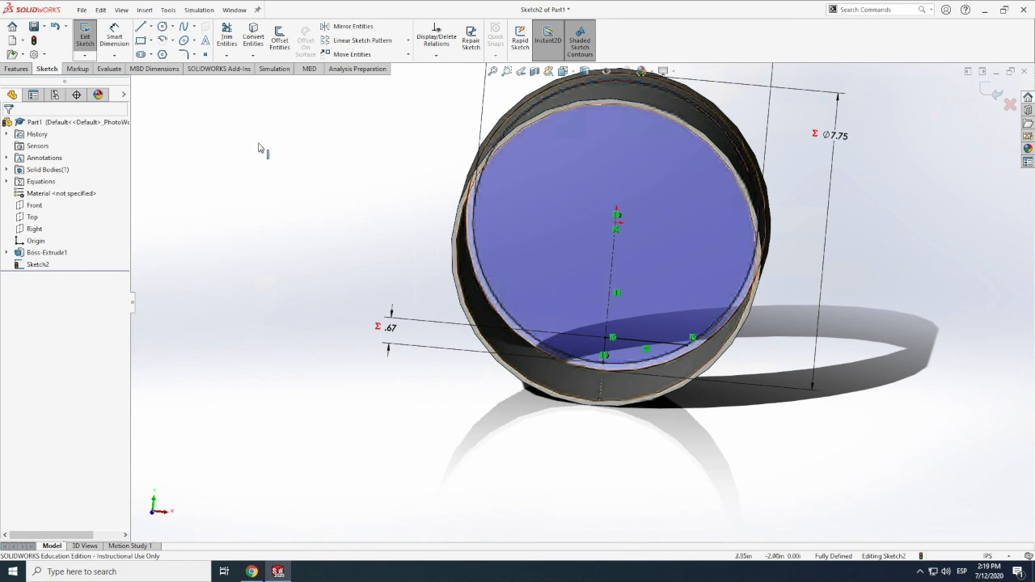
# Draw a matching solid horizontal line from the short centerline's upper endpoint leftward to the inner circle
pyautogui.click(141, 28)
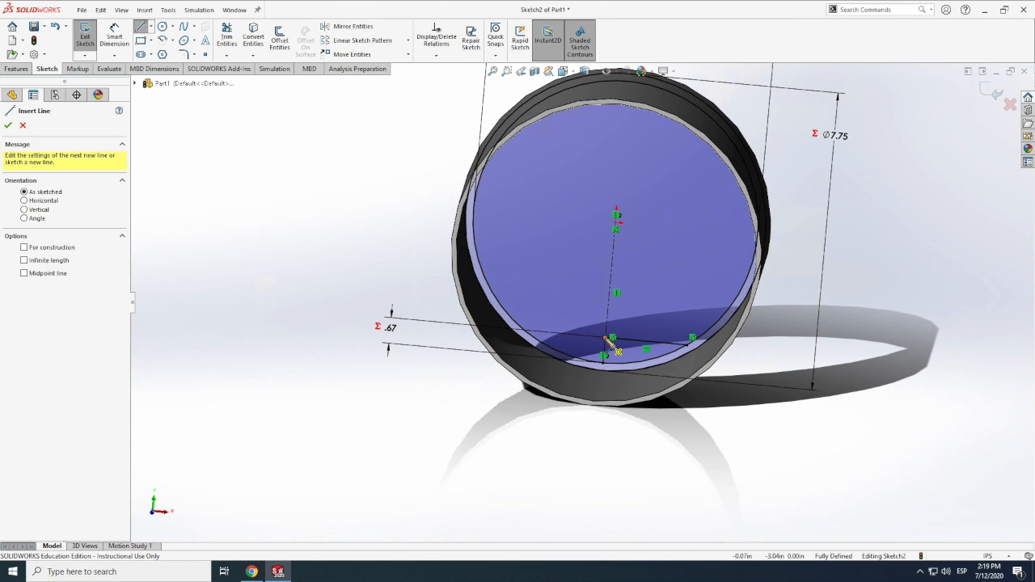
pyautogui.click(543, 334)
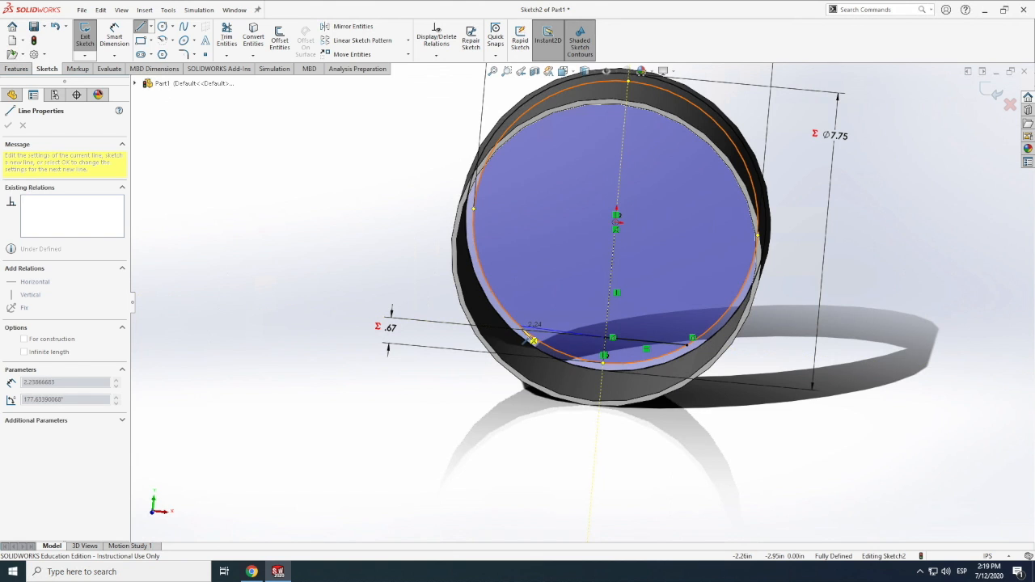
pyautogui.click(524, 330)
pyautogui.press('Escape')
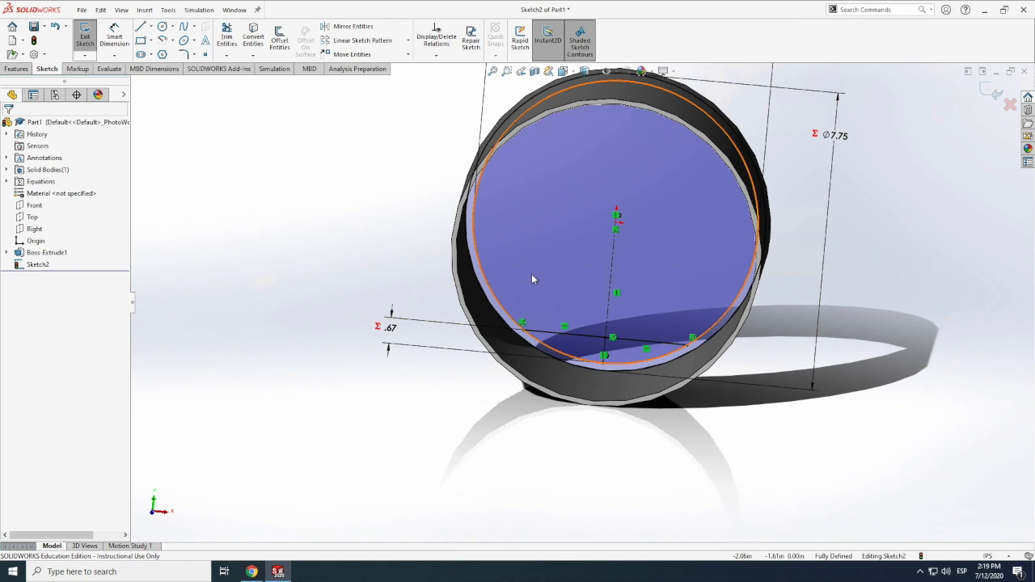
# Draw a vertical centerline about 0.29 in long upward from the point where the two horizontal lines meet
pyautogui.scroll(-2, 615, 331)
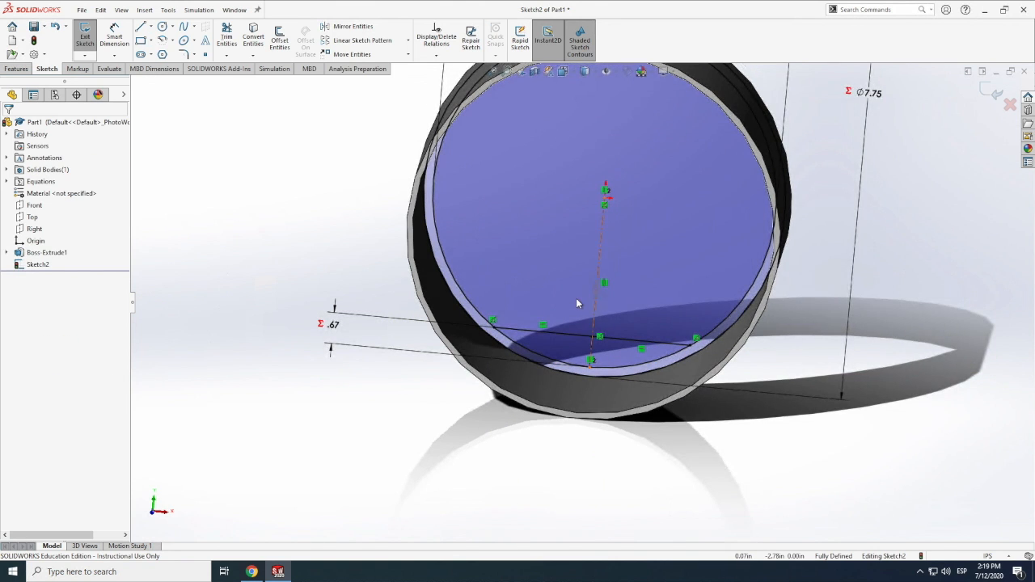
pyautogui.scroll(-3, 580, 299)
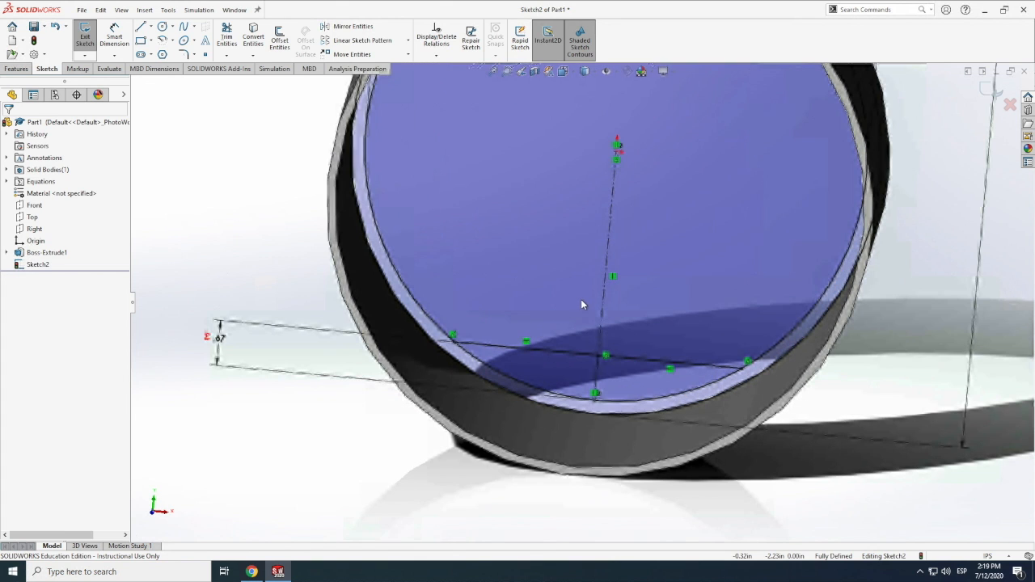
pyautogui.click(141, 29)
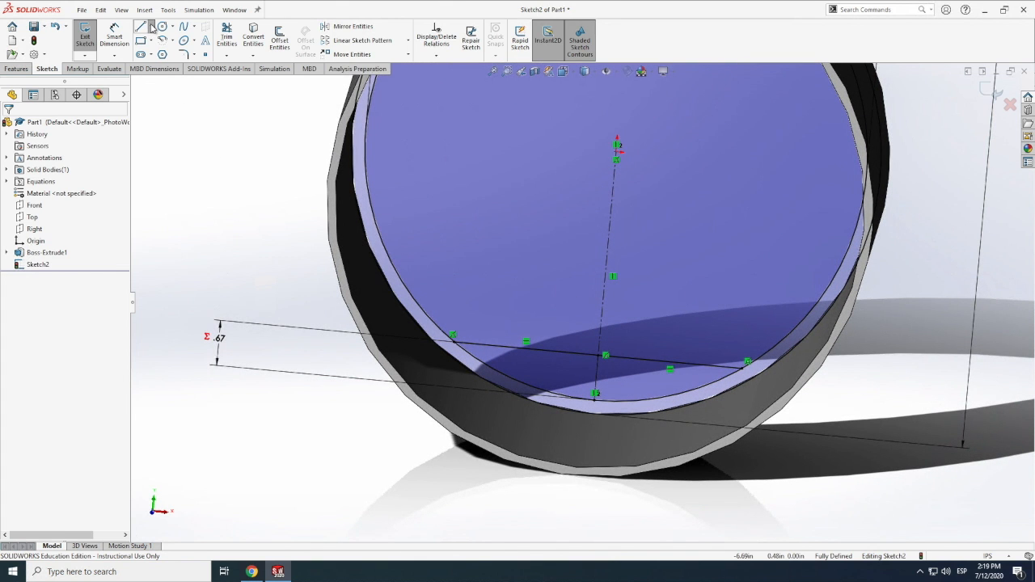
pyautogui.click(151, 29)
pyautogui.click(170, 54)
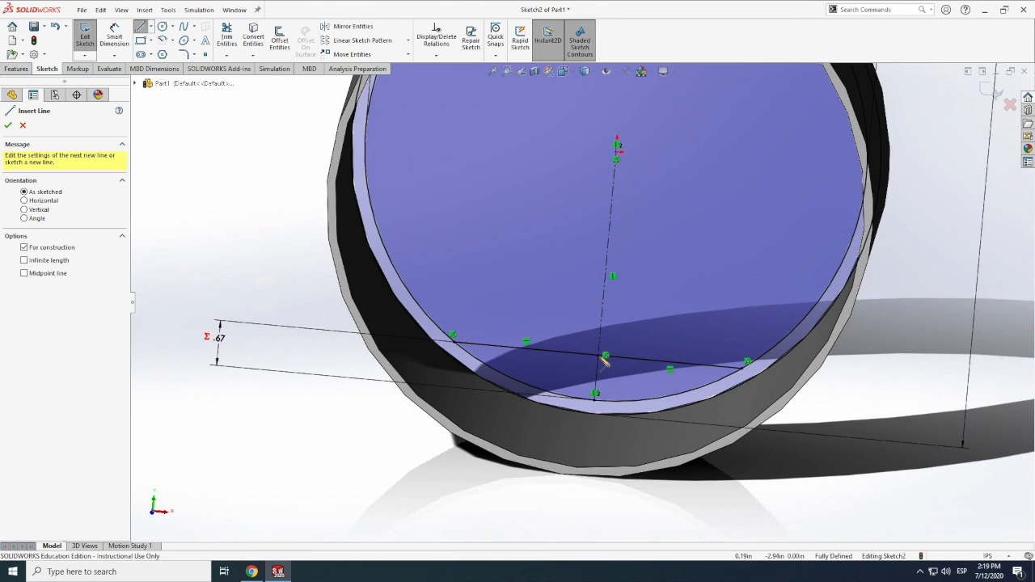
pyautogui.click(602, 355)
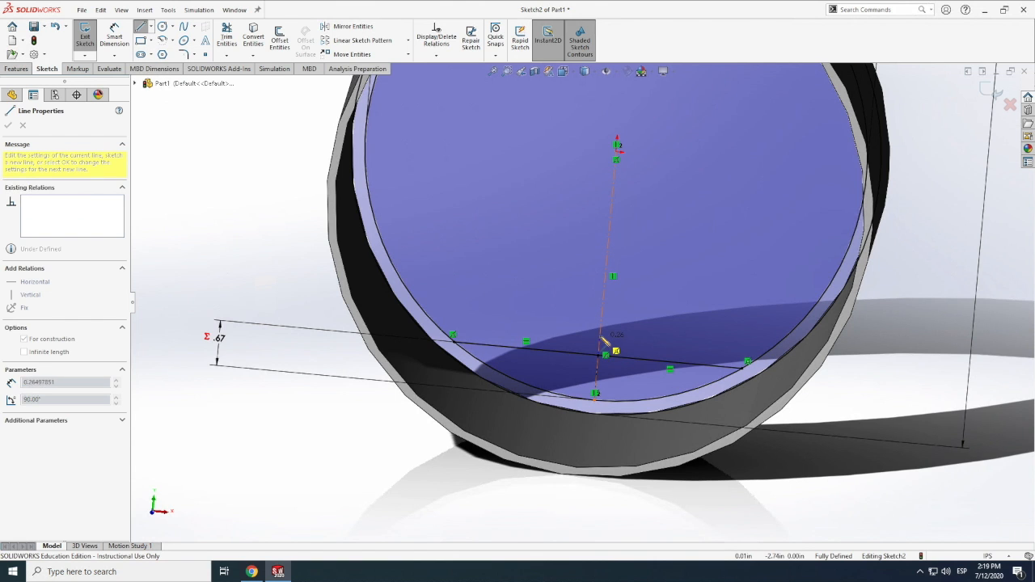
pyautogui.press('Escape')
pyautogui.moveTo(620, 318); pyautogui.dragTo(657, 349, button='middle')
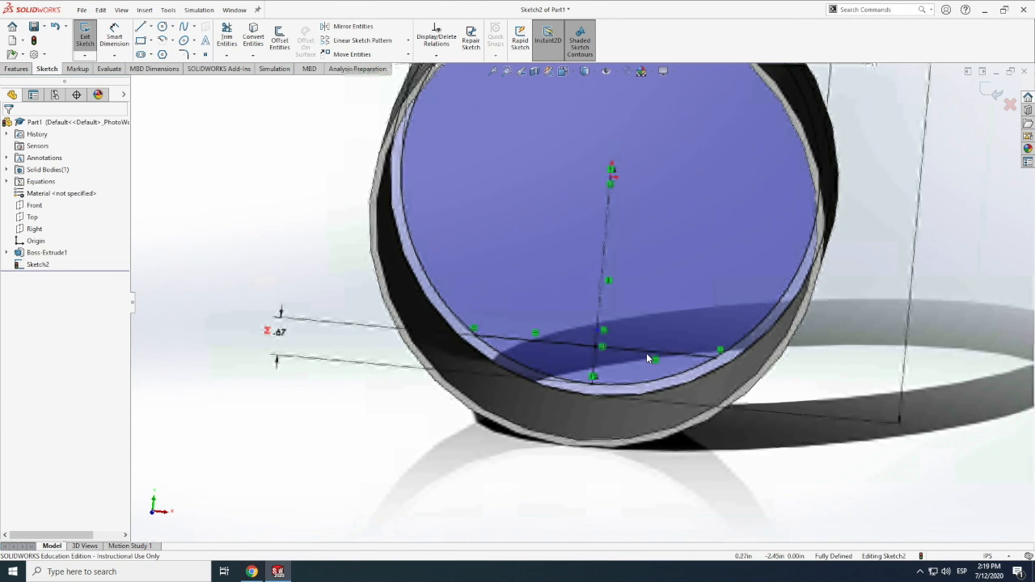
# Dimension the new vertical centerline above the horizontal lines and set its length to 0.25 in
pyautogui.scroll(2, 641, 357)
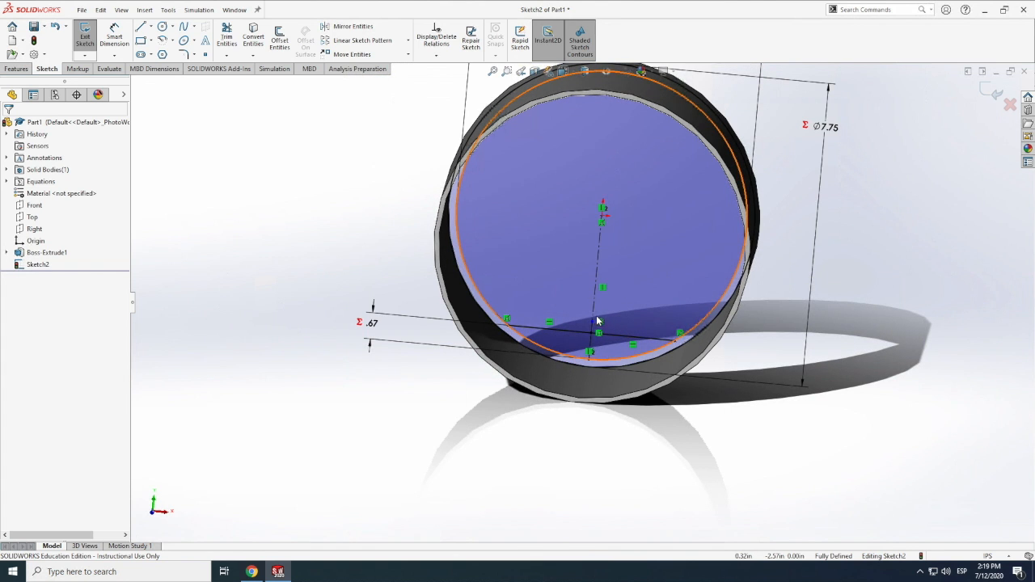
pyautogui.click(115, 36)
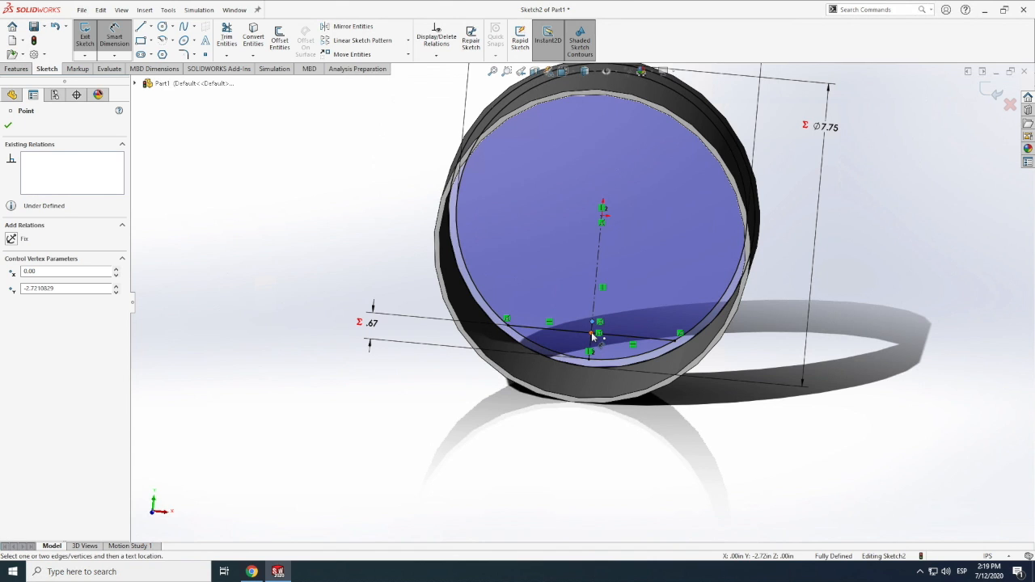
pyautogui.click(596, 333)
pyautogui.click(423, 311)
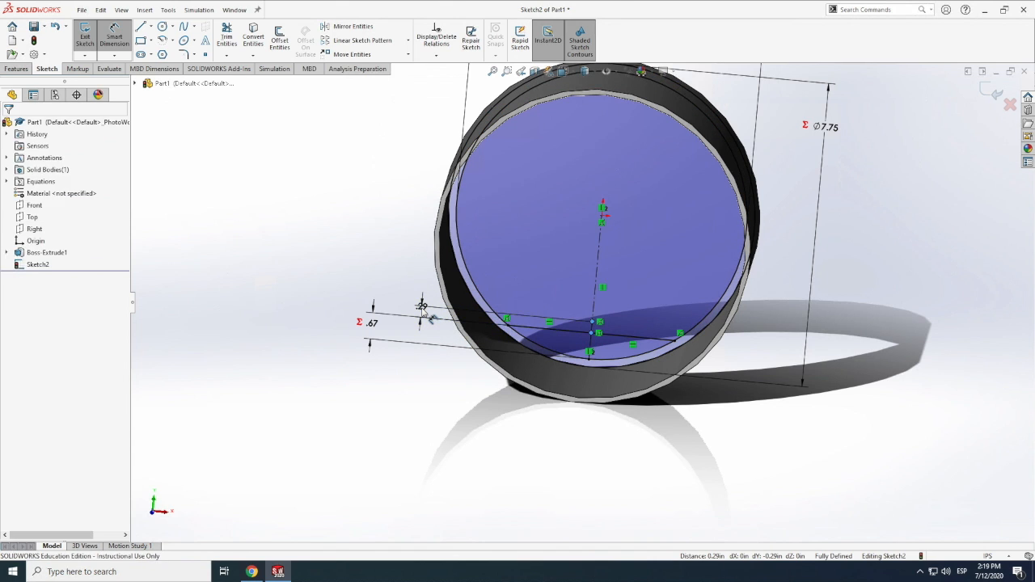
pyautogui.write('0.25')
pyautogui.press('Return')
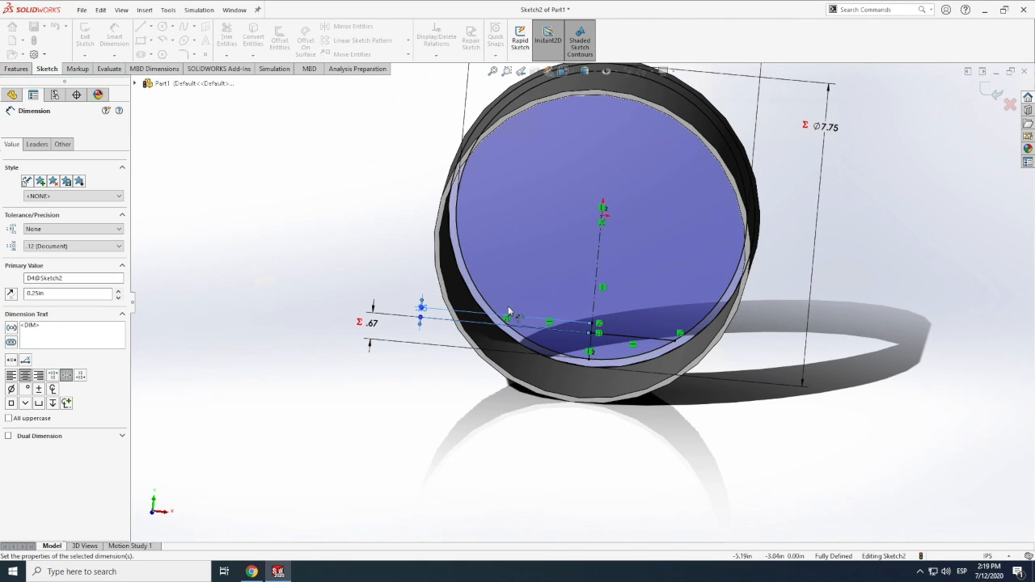
# Draw a second horizontal line about 2.41 in long from the 0.25 in centerline's upper endpoint rightward to the inner circle
pyautogui.scroll(-3, 558, 301)
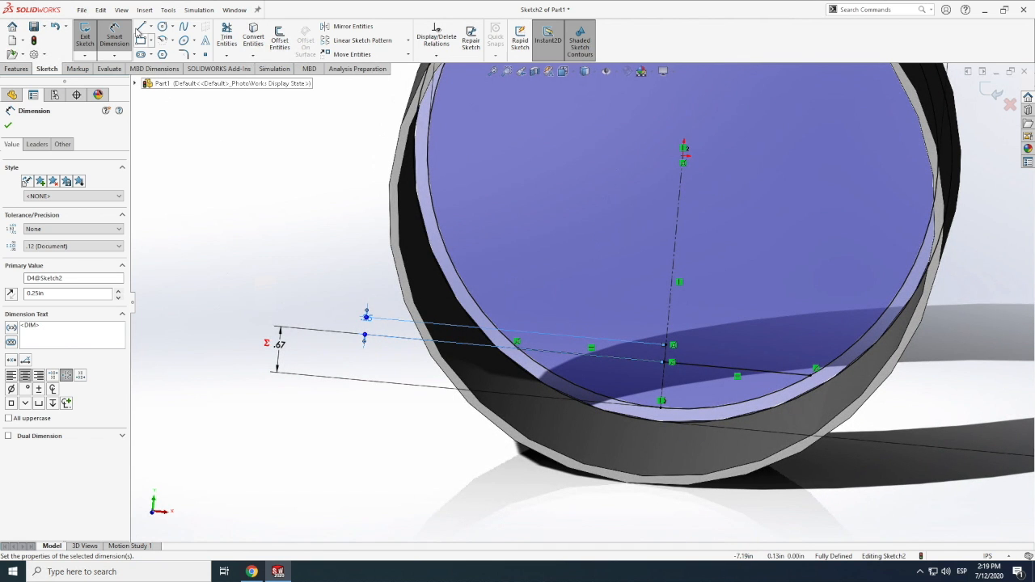
pyautogui.press('l')
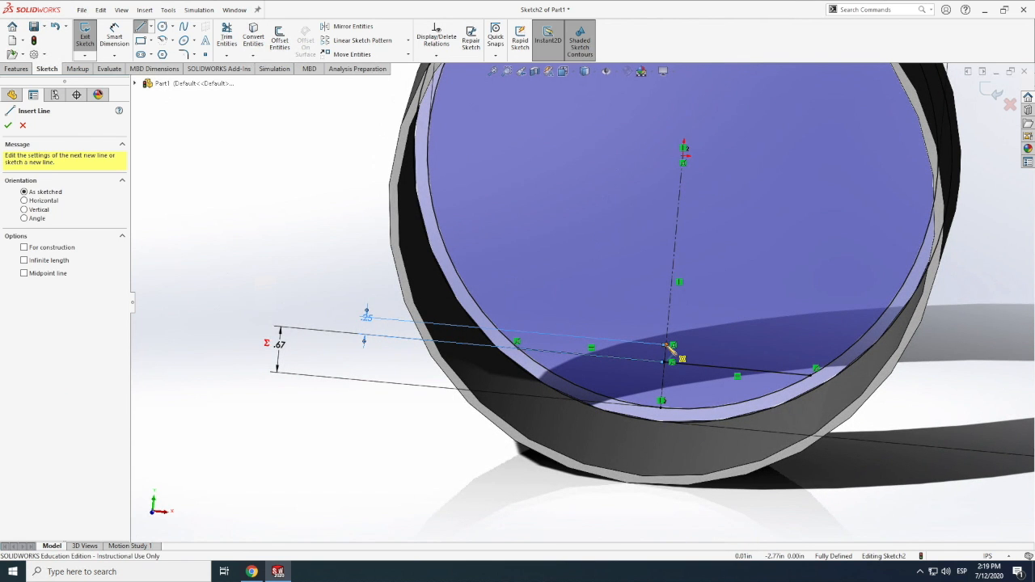
pyautogui.click(668, 347)
pyautogui.scroll(3, 681, 358)
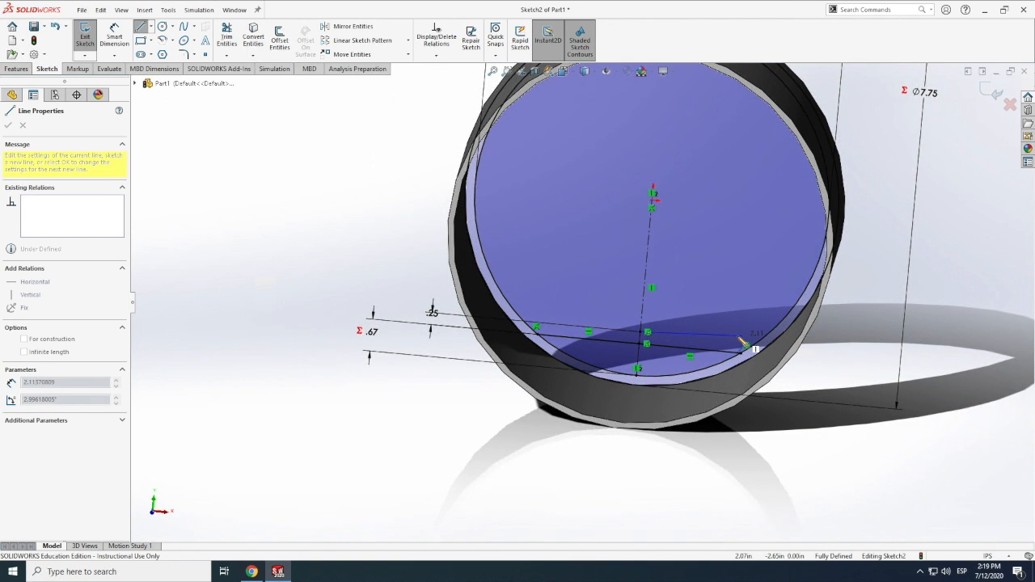
pyautogui.scroll(-2, 742, 343)
pyautogui.scroll(-3, 739, 344)
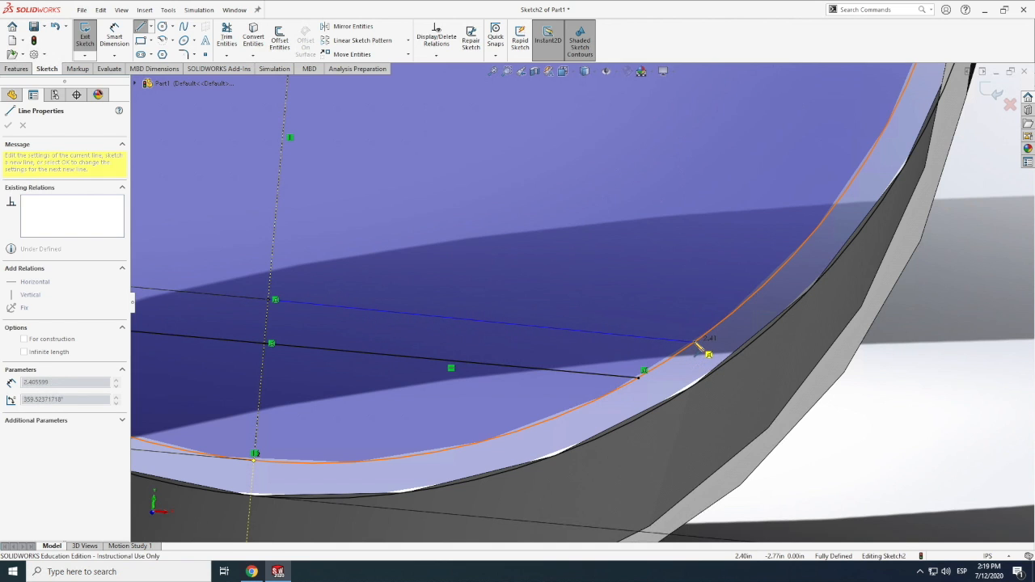
pyautogui.click(702, 342)
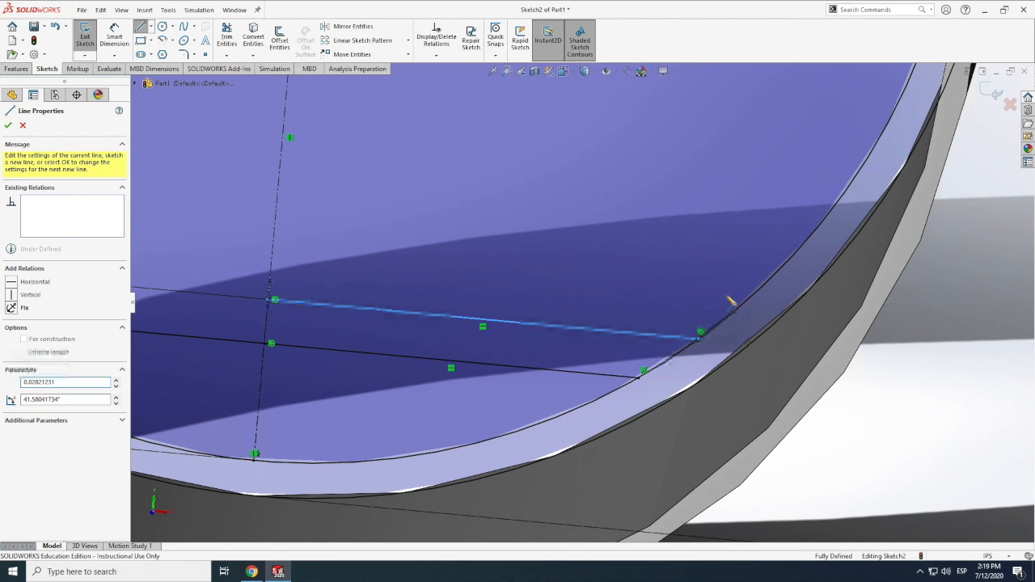
pyautogui.press('Escape')
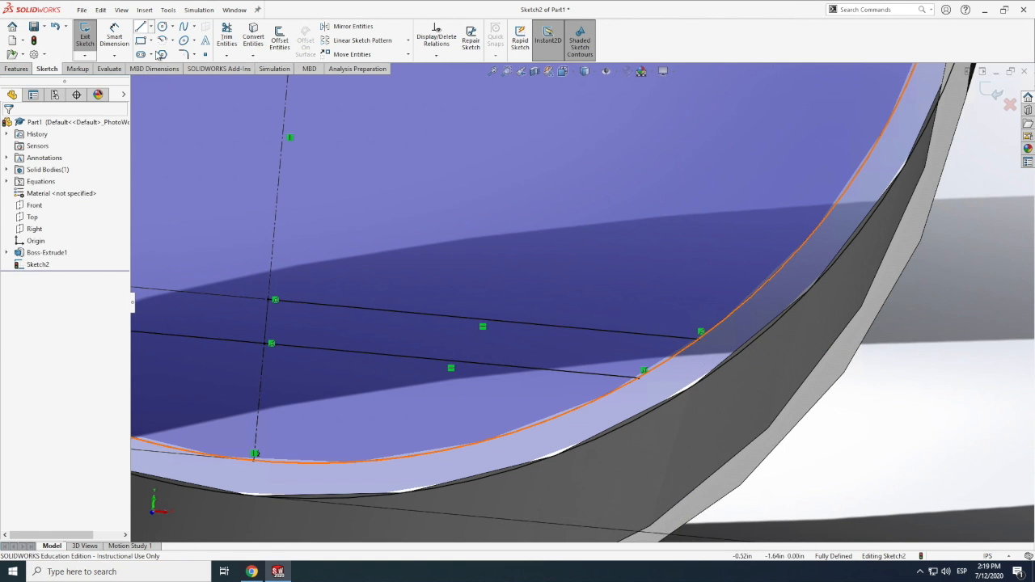
# Try to draw a horizontal line from the 0.25 in centerline's upper endpoint leftward to the inner circle
pyautogui.click(140, 26)
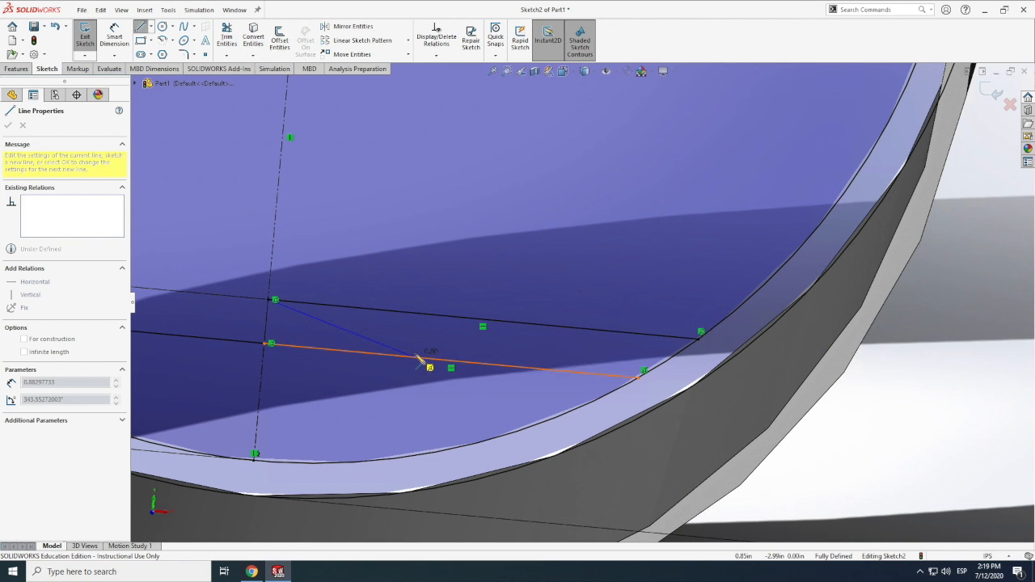
pyautogui.scroll(5, 419, 361)
pyautogui.scroll(-1, 313, 308)
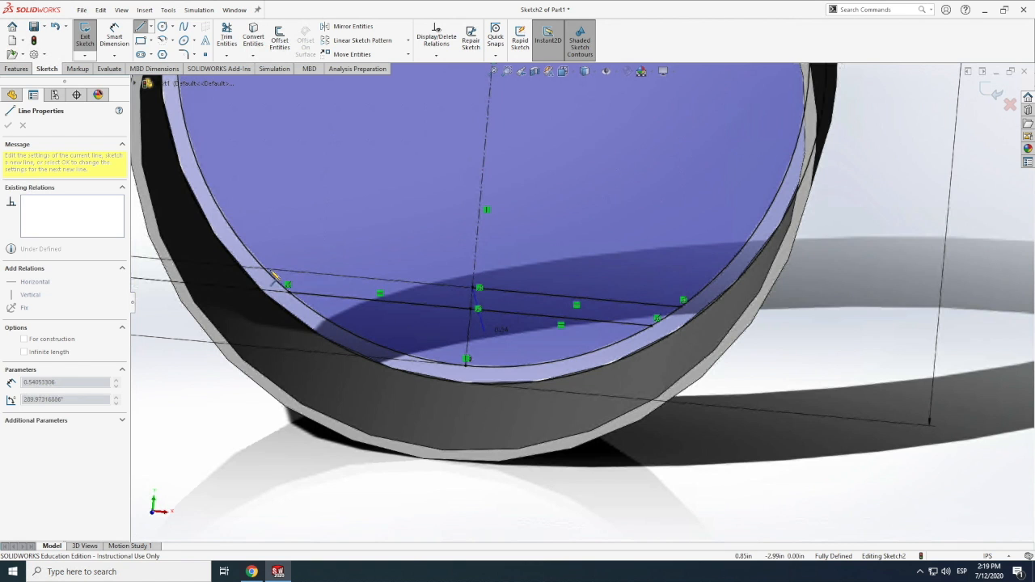
pyautogui.scroll(1, 274, 277)
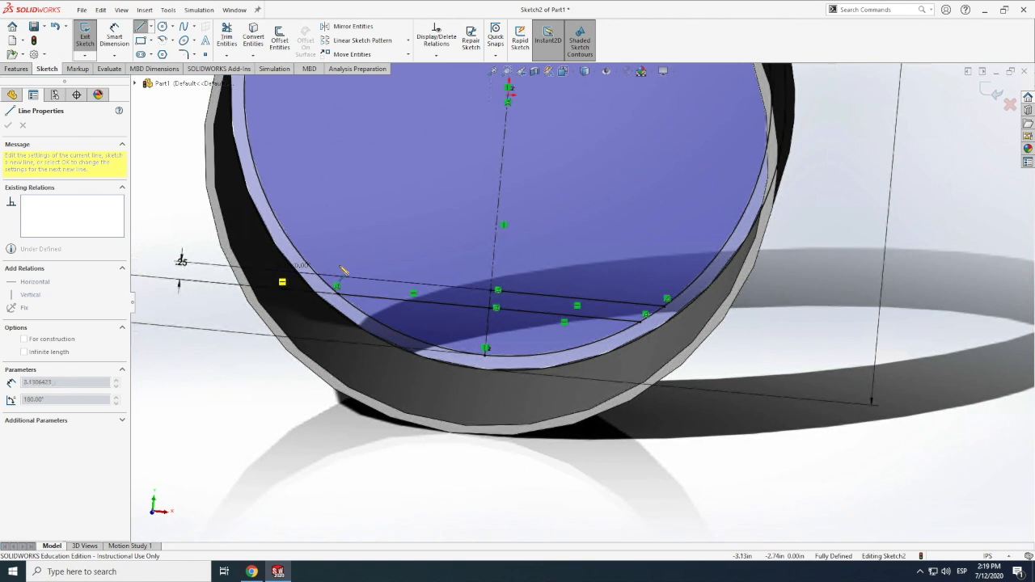
pyautogui.scroll(-2, 339, 273)
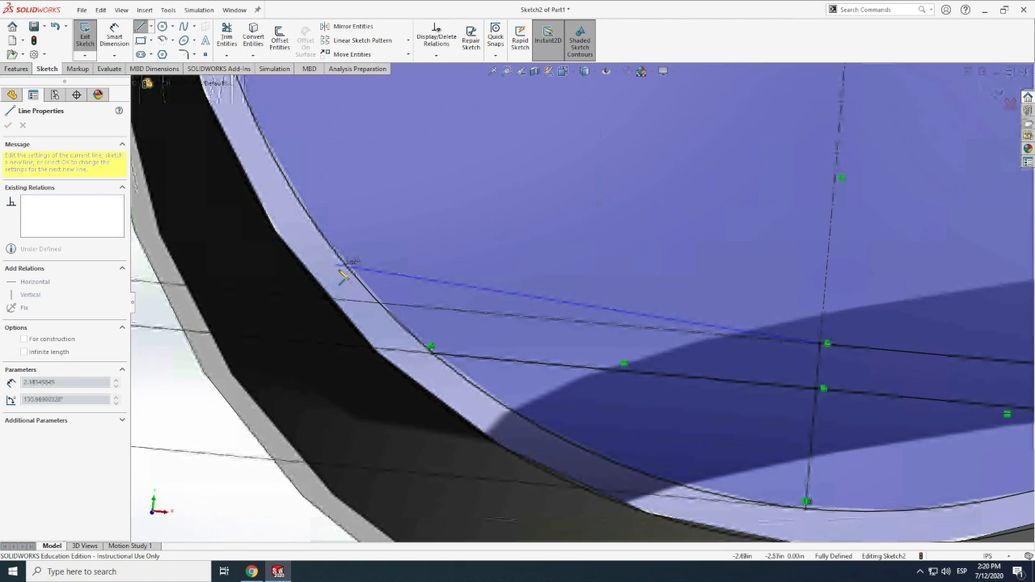
pyautogui.scroll(1, 380, 307)
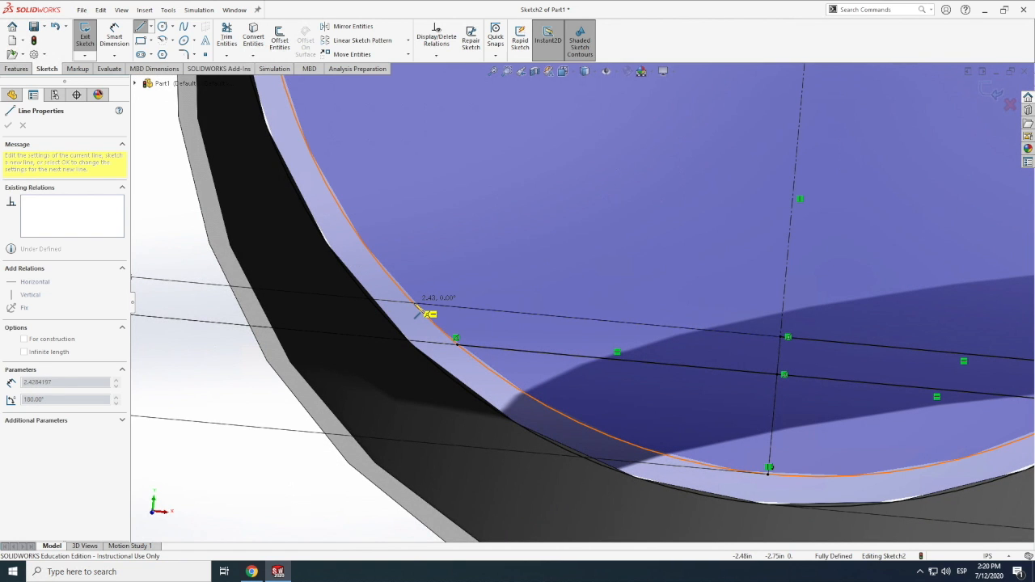
pyautogui.scroll(-1, 418, 311)
pyautogui.scroll(-1, 426, 294)
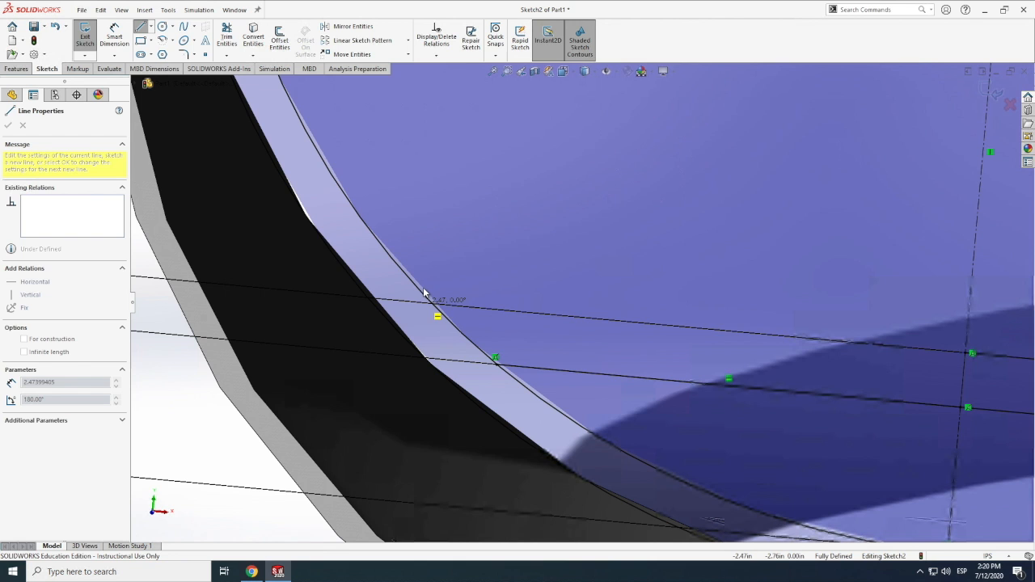
pyautogui.click(425, 285)
pyautogui.press('Escape')
pyautogui.scroll(2, 479, 283)
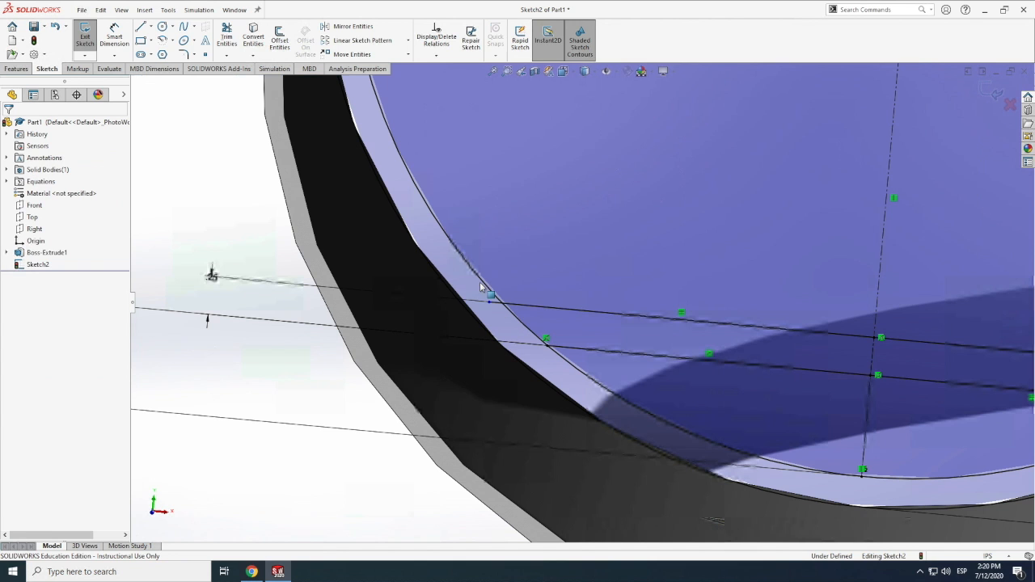
pyautogui.click(525, 306)
pyautogui.press('Escape')
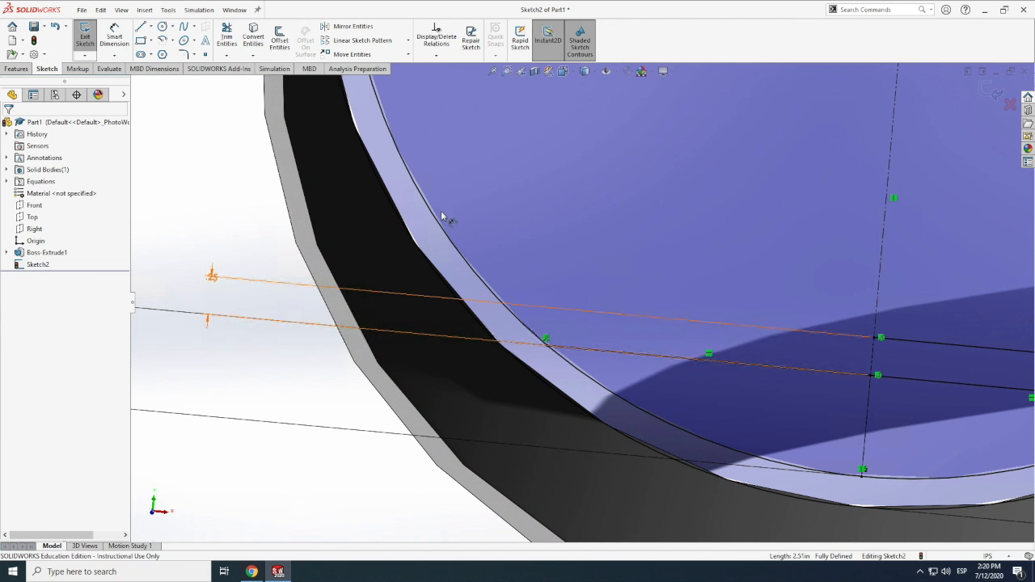
# Draw a horizontal line about 2.4 in long from the 0.25 in centerline's upper endpoint leftward, ending on the inner circle
pyautogui.click(141, 27)
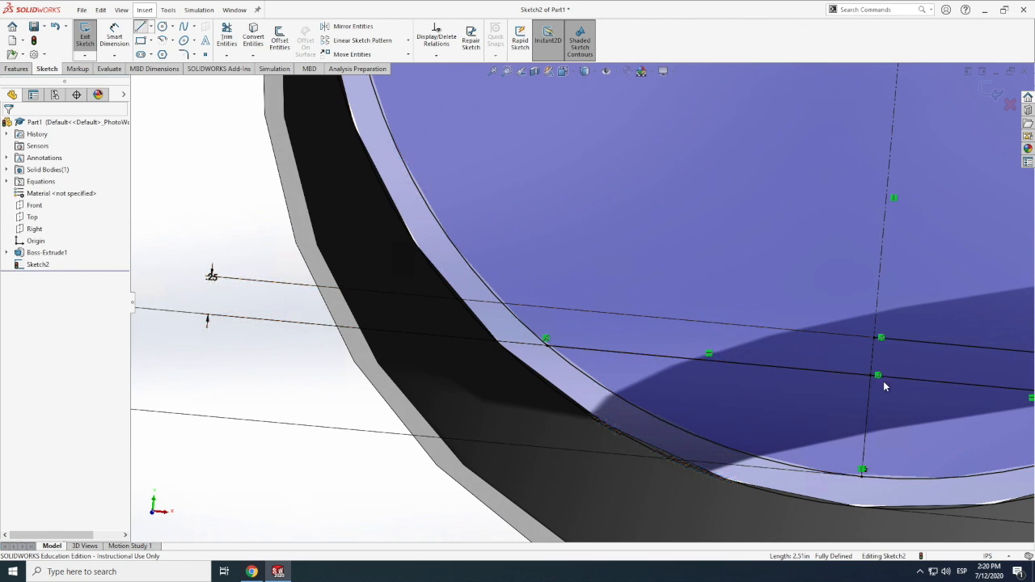
pyautogui.click(879, 340)
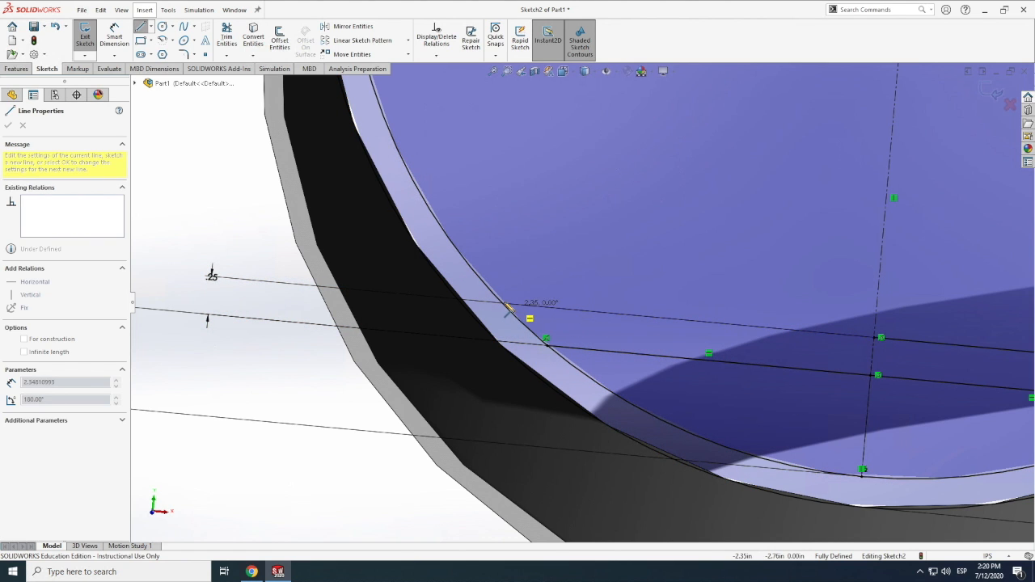
pyautogui.click(502, 295)
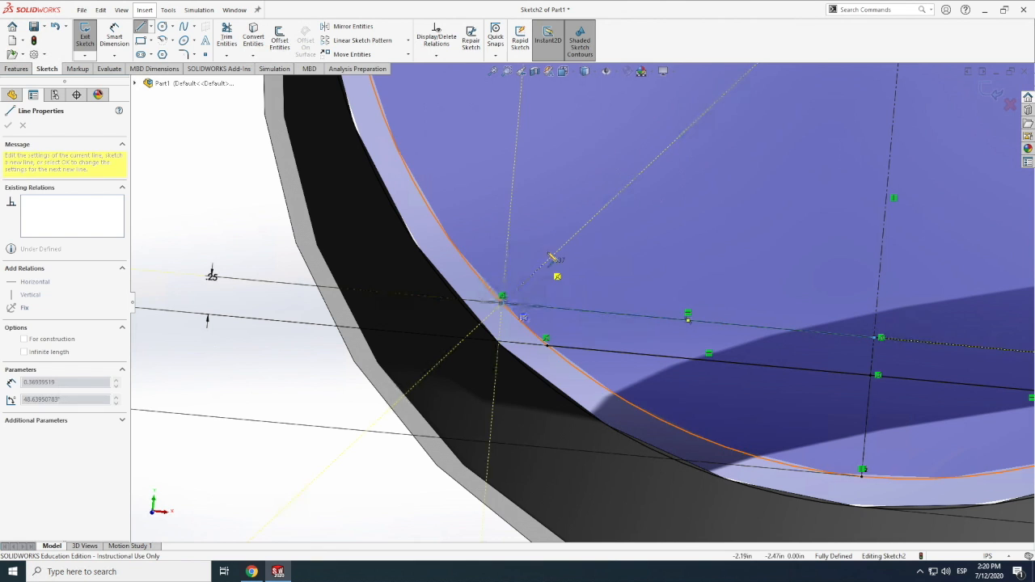
pyautogui.press('Escape')
pyautogui.press('Escape')
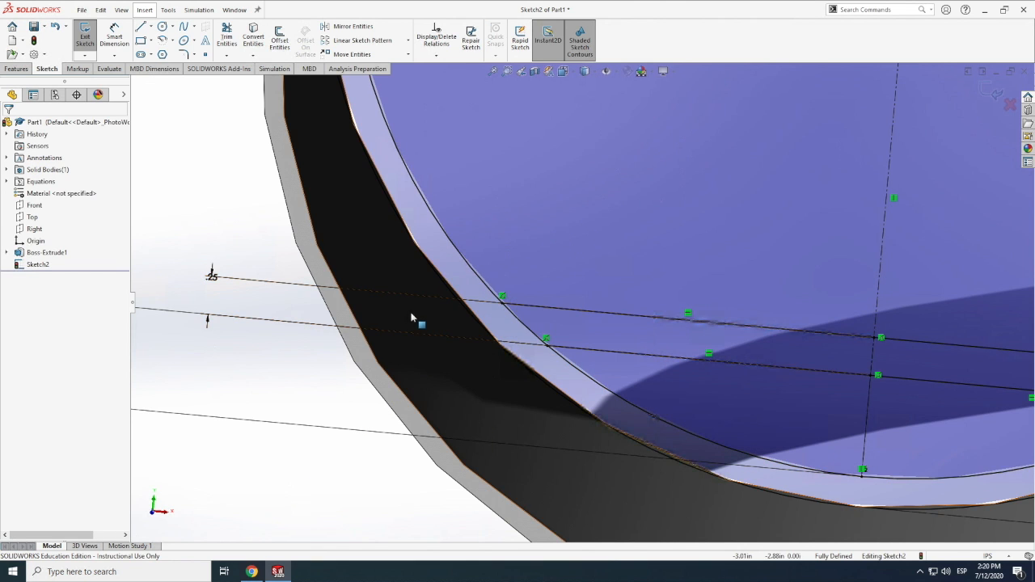
# Examine the Airbus A300 cross-section photo in the Chrome browser and return to SOLIDWORKS
pyautogui.scroll(5, 414, 319)
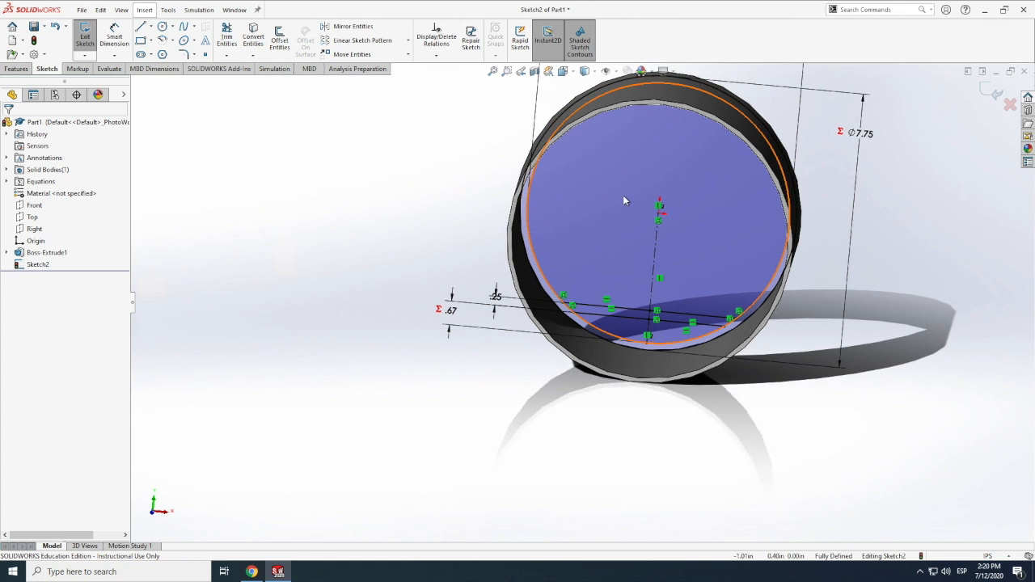
pyautogui.scroll(-4, 622, 200)
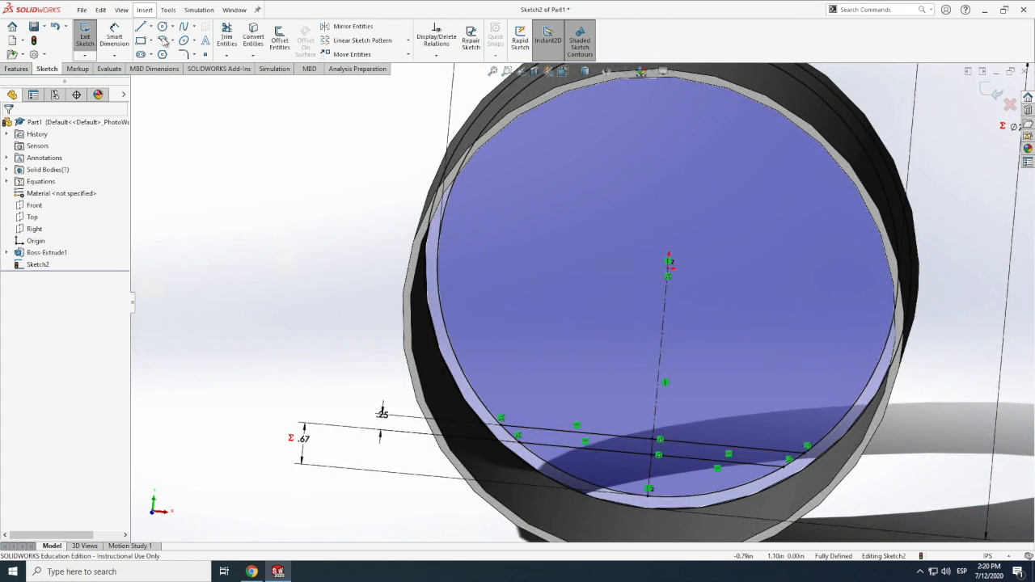
pyautogui.press('f')
pyautogui.click(151, 28)
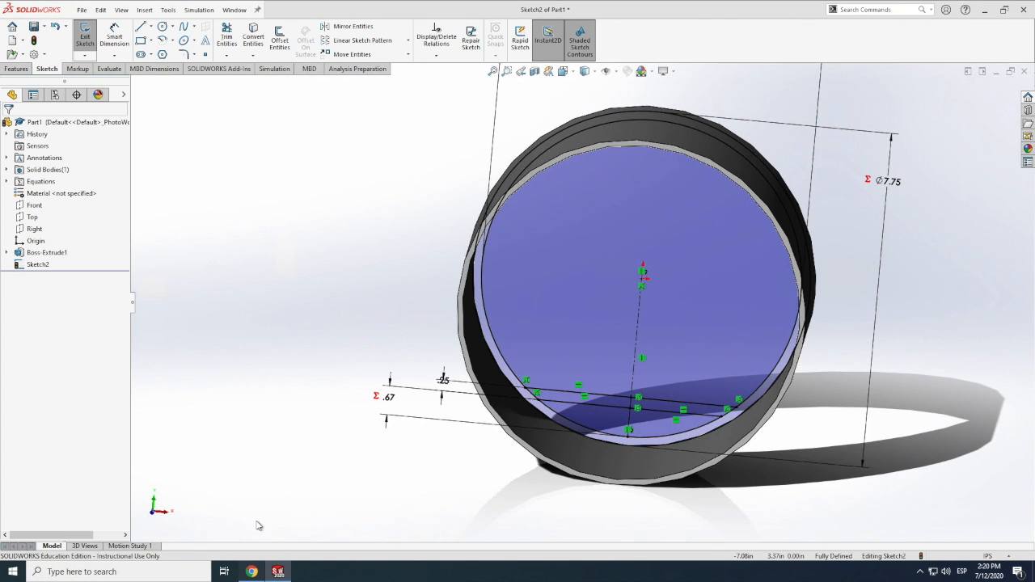
pyautogui.click(252, 572)
pyautogui.click(252, 571)
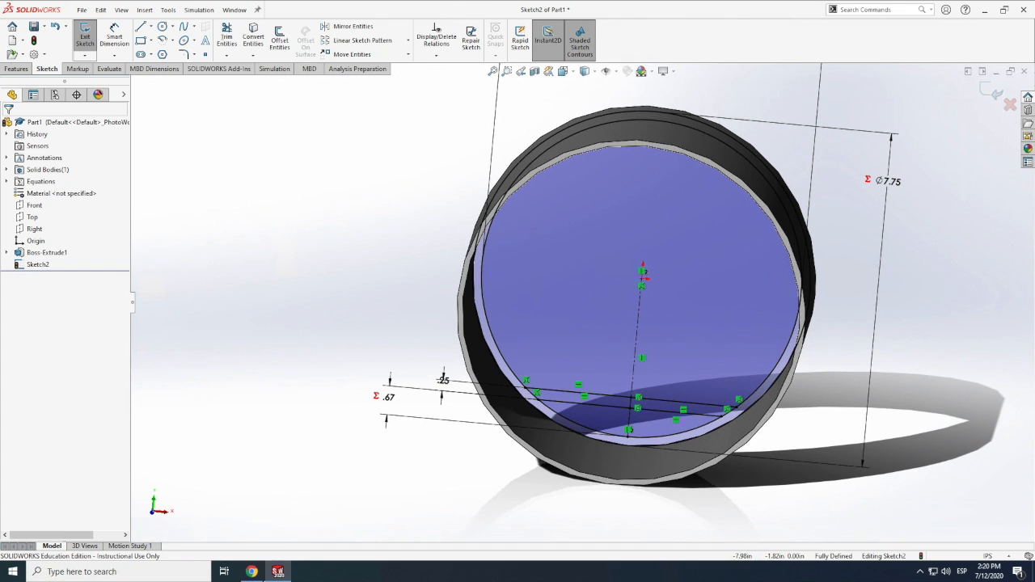
pyautogui.click(253, 571)
pyautogui.click(252, 572)
pyautogui.click(252, 571)
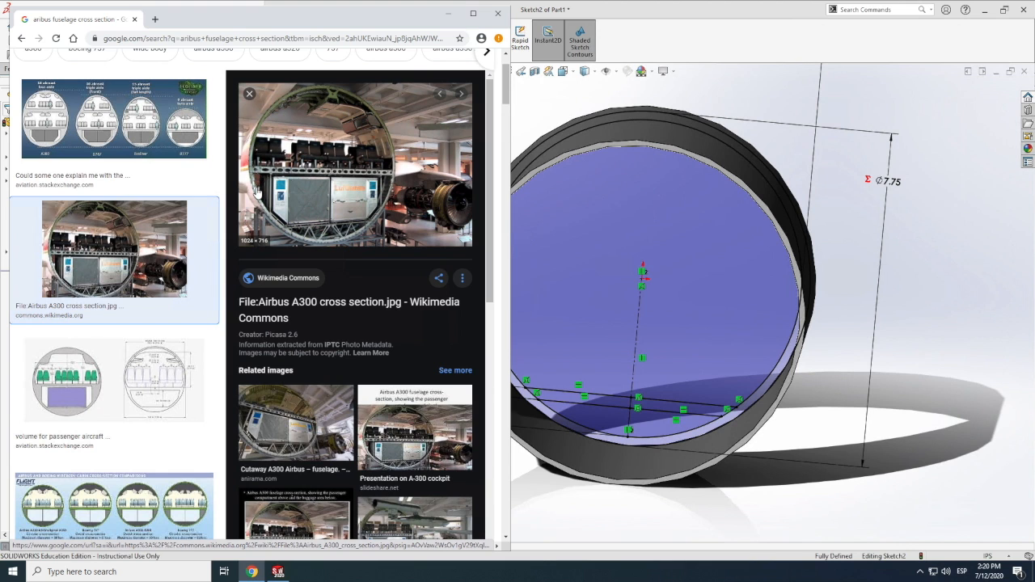
pyautogui.click(449, 14)
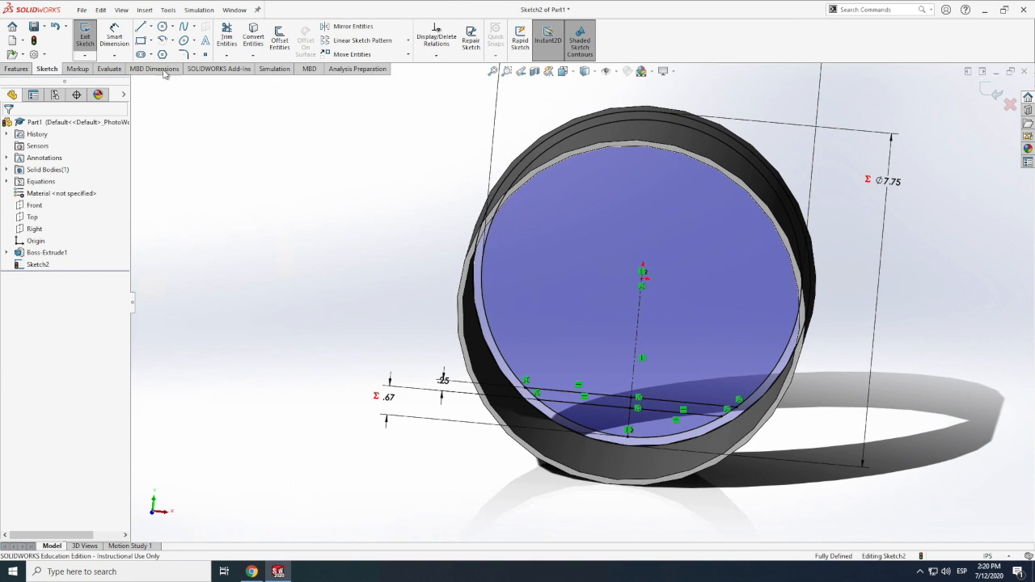
# Draw a short vertical centerline about 0.38 in long from the origin downward along the existing vertical centerline
pyautogui.click(152, 28)
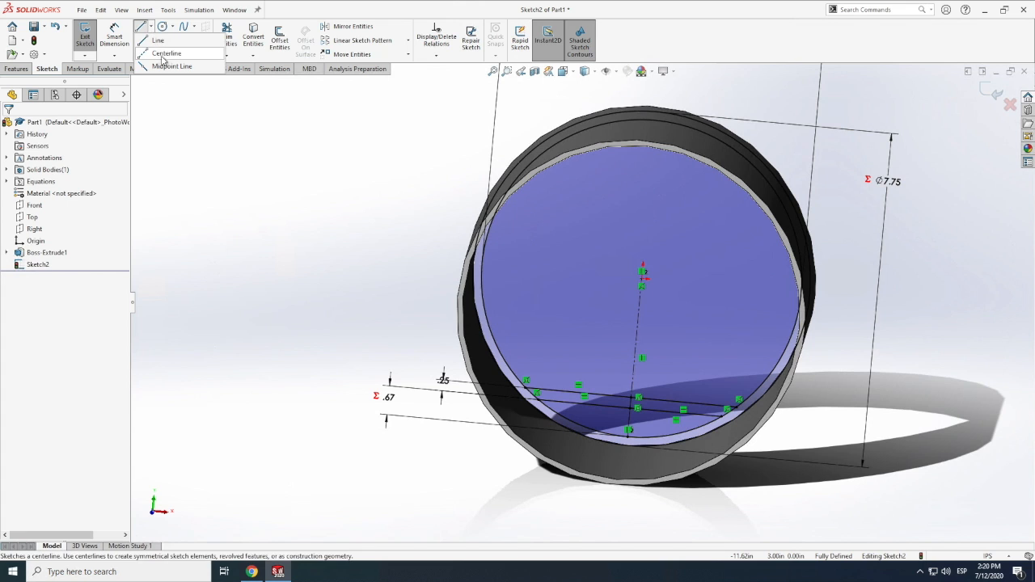
pyautogui.click(166, 54)
pyautogui.click(641, 283)
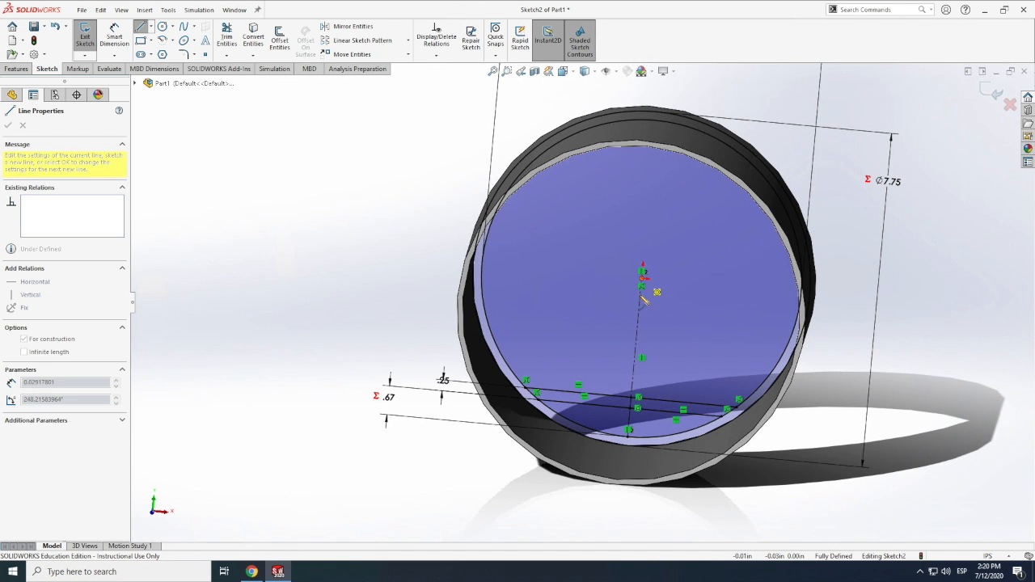
pyautogui.press('Escape')
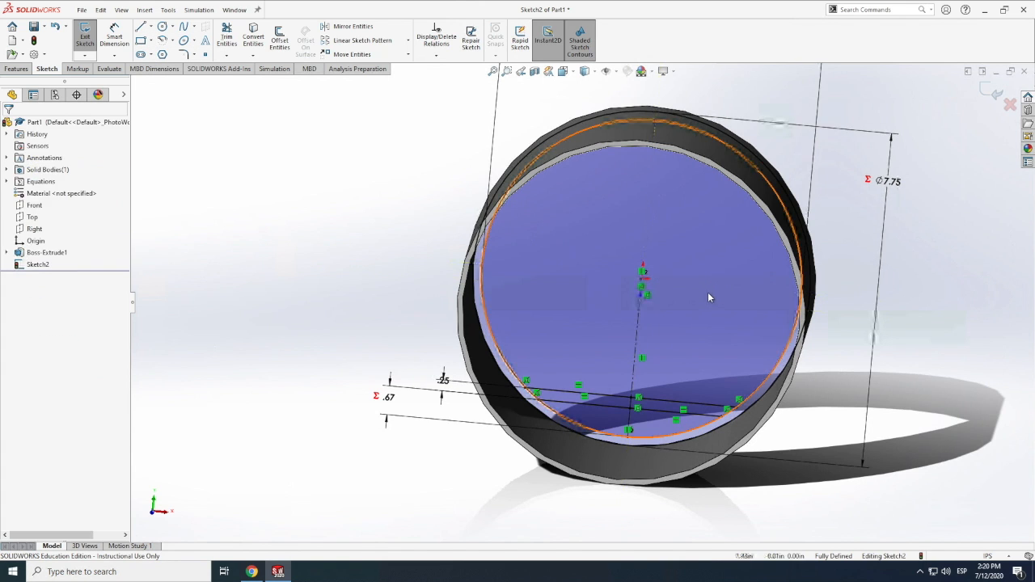
# Dimension the vertical distance from the origin to the short centerline's lower endpoint, placing the dimension to the left of the rings
pyautogui.click(114, 37)
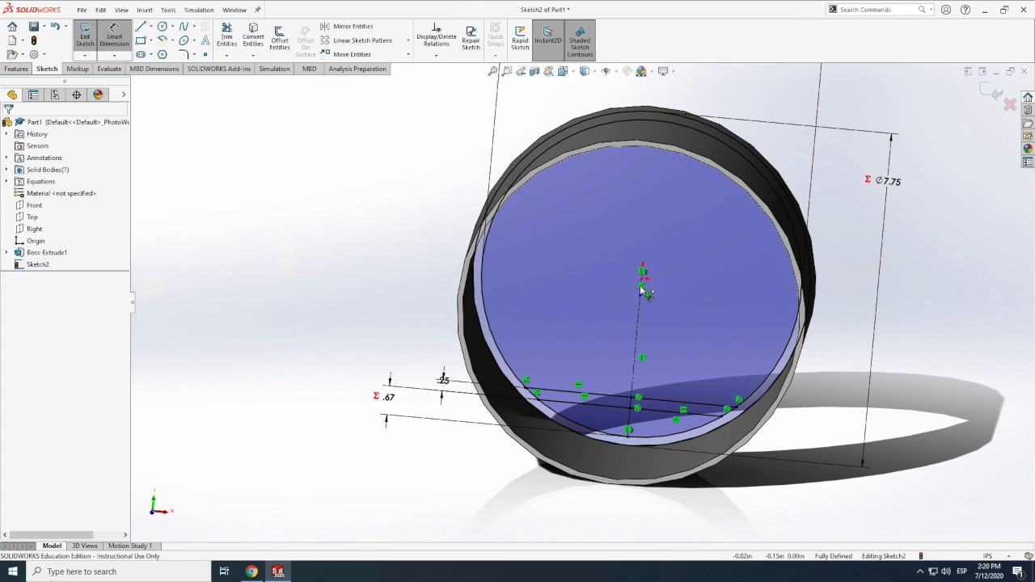
pyautogui.scroll(-5, 643, 291)
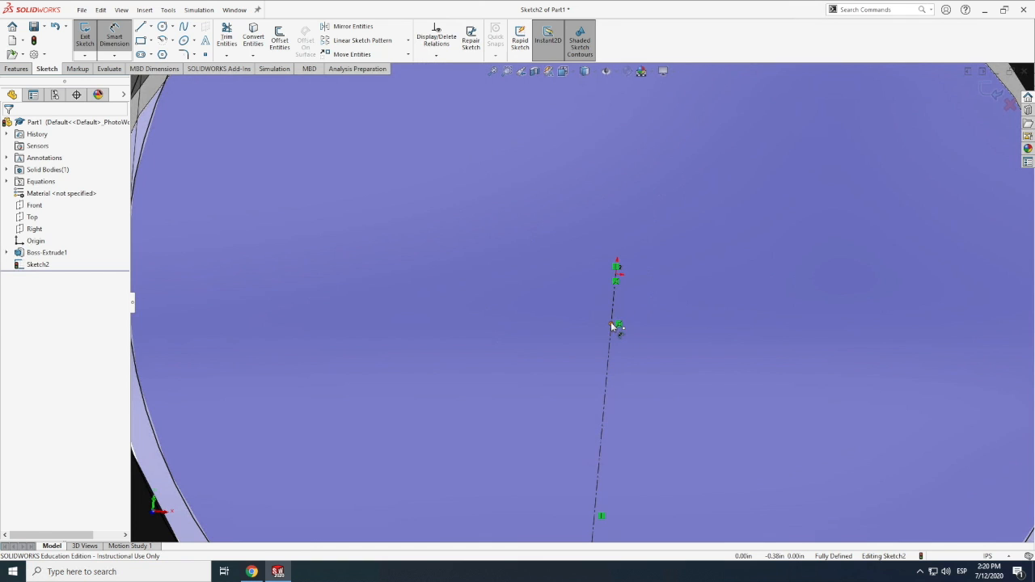
pyautogui.click(617, 279)
pyautogui.click(612, 324)
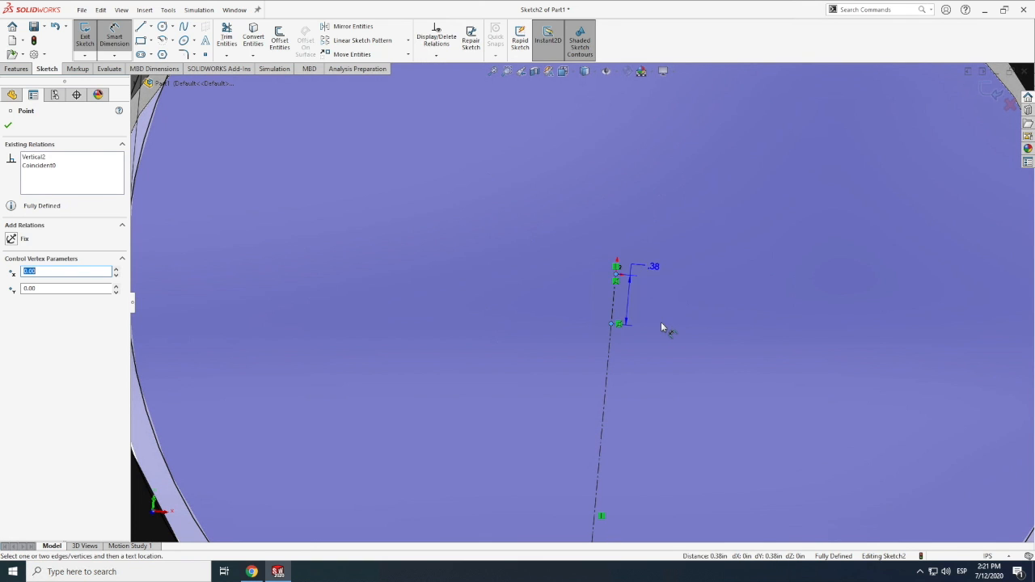
pyautogui.scroll(5, 661, 323)
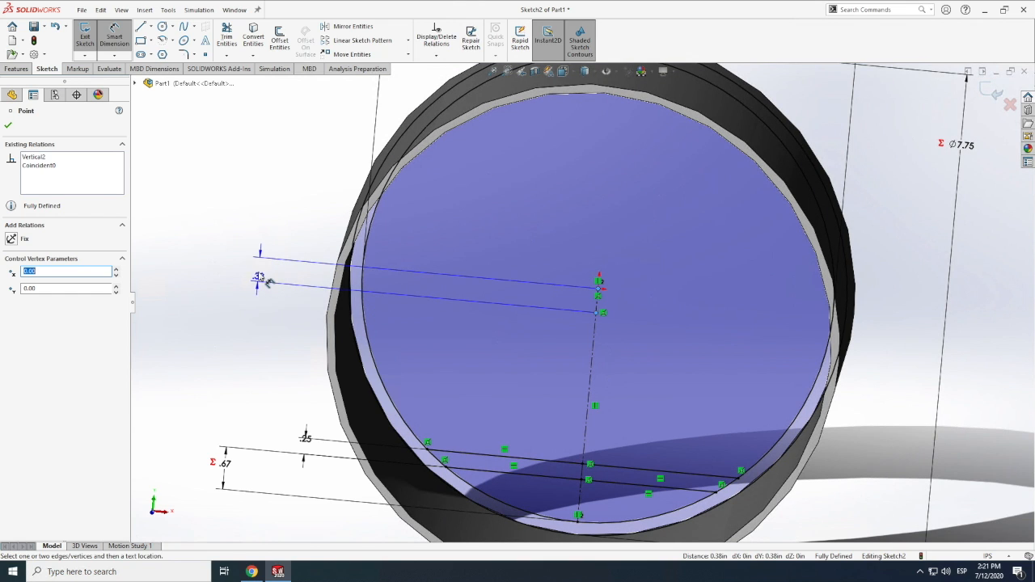
pyautogui.click(266, 281)
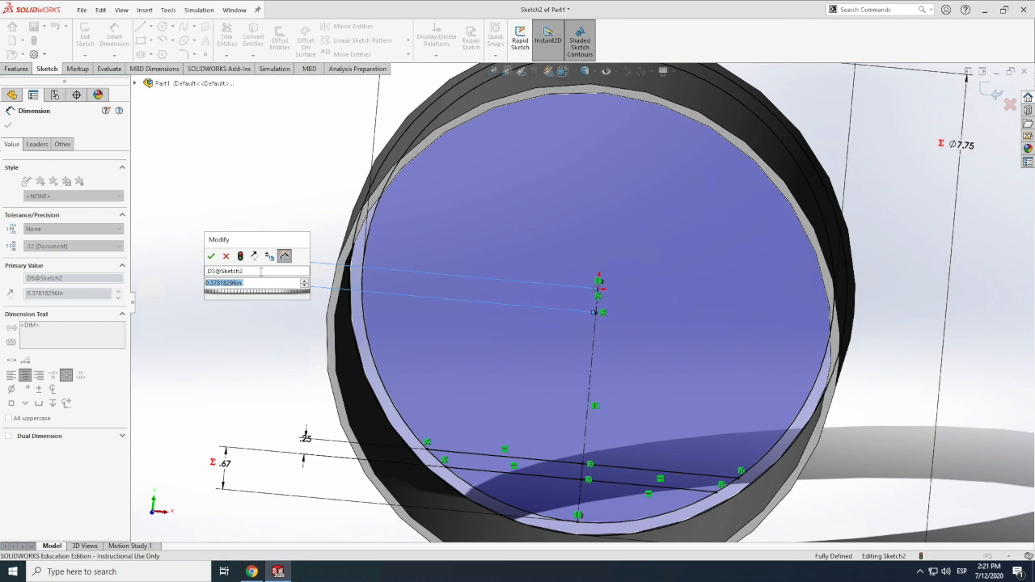
# Set the short centerline's dimension to the equation ="fuselage"/20
pyautogui.write('="fu')
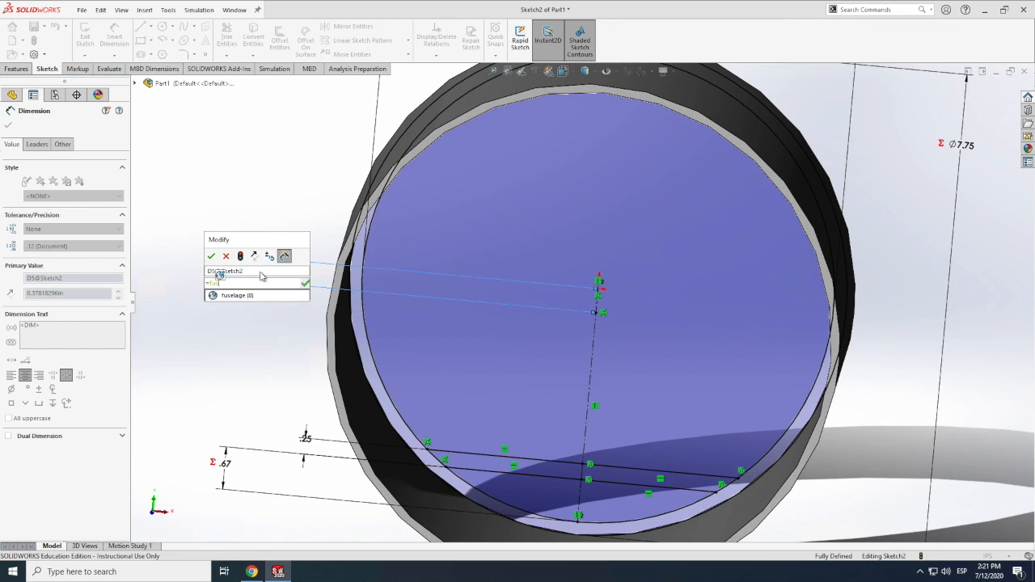
pyautogui.write('se')
pyautogui.click(251, 296)
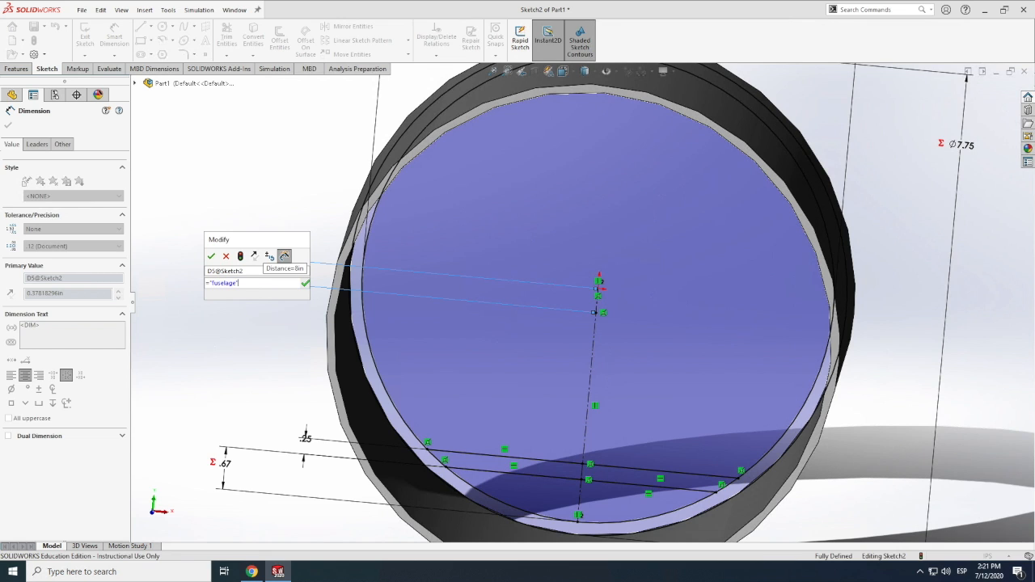
pyautogui.write('/20')
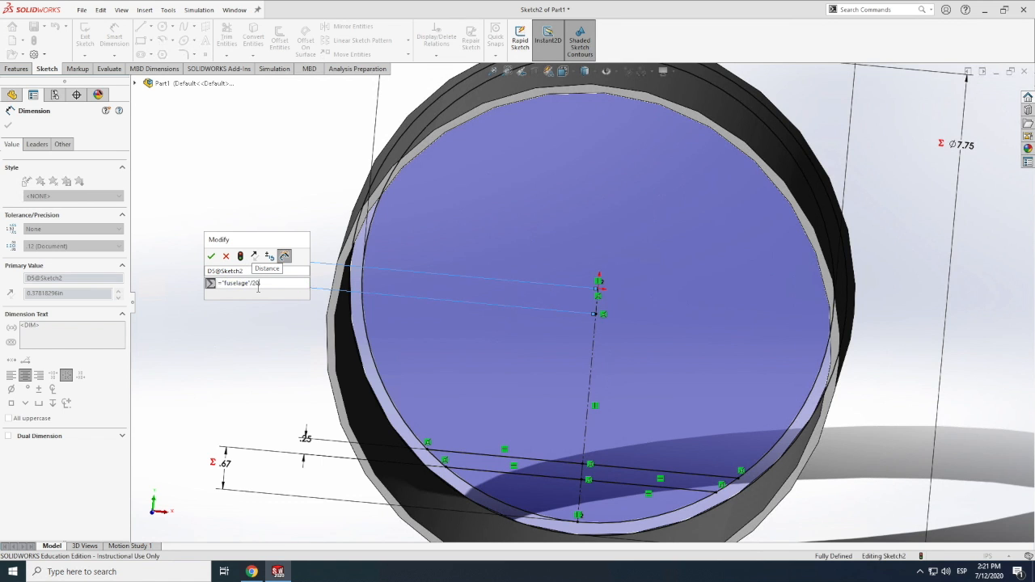
pyautogui.click(210, 257)
pyautogui.scroll(-4, 215, 275)
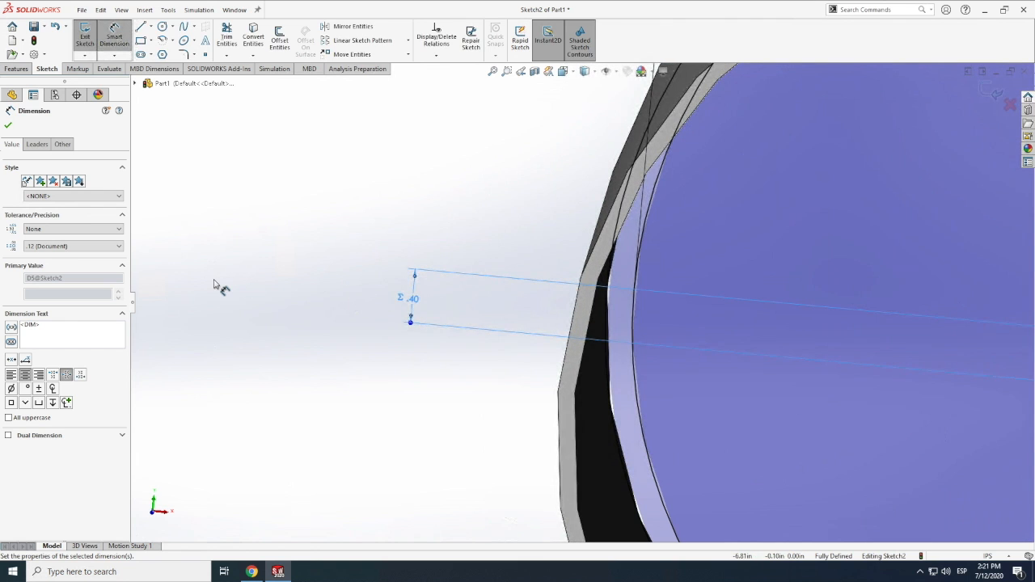
pyautogui.scroll(5, 212, 284)
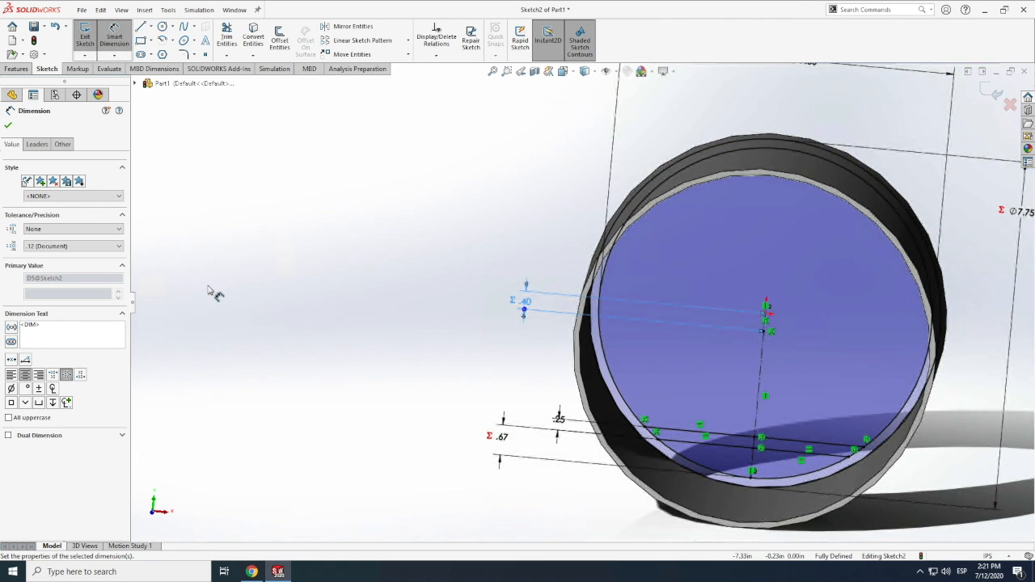
# Draw a horizontal line about 3.66 in long from the short centerline's lower endpoint to the inner circle's right side
pyautogui.scroll(-5, 772, 329)
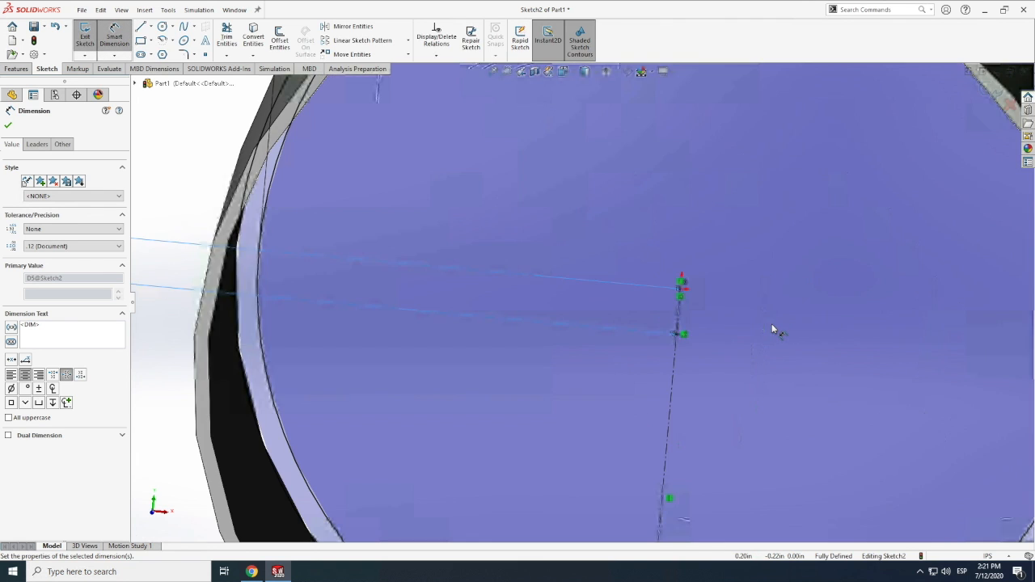
pyautogui.press('l')
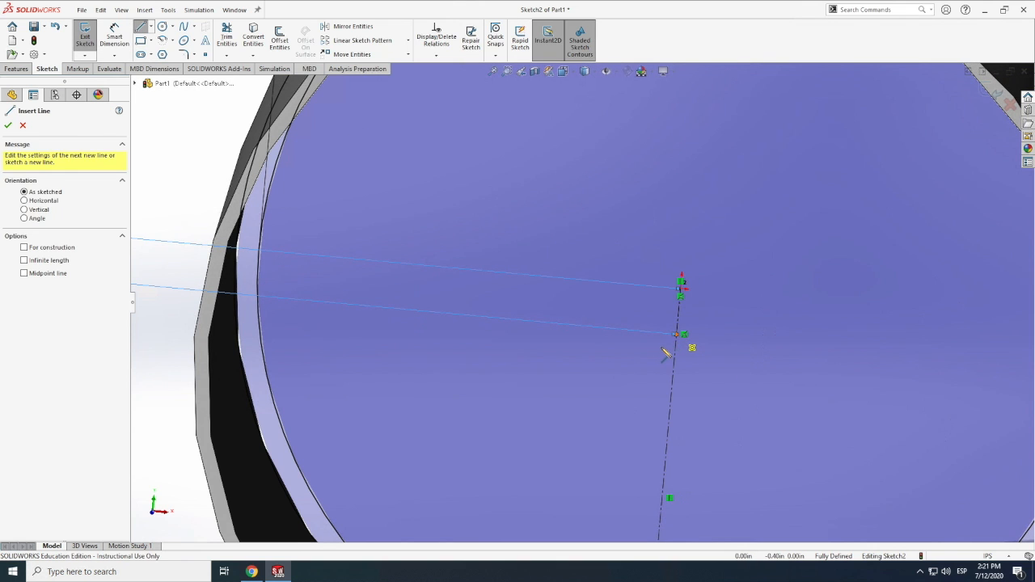
pyautogui.click(676, 334)
pyautogui.scroll(6, 665, 351)
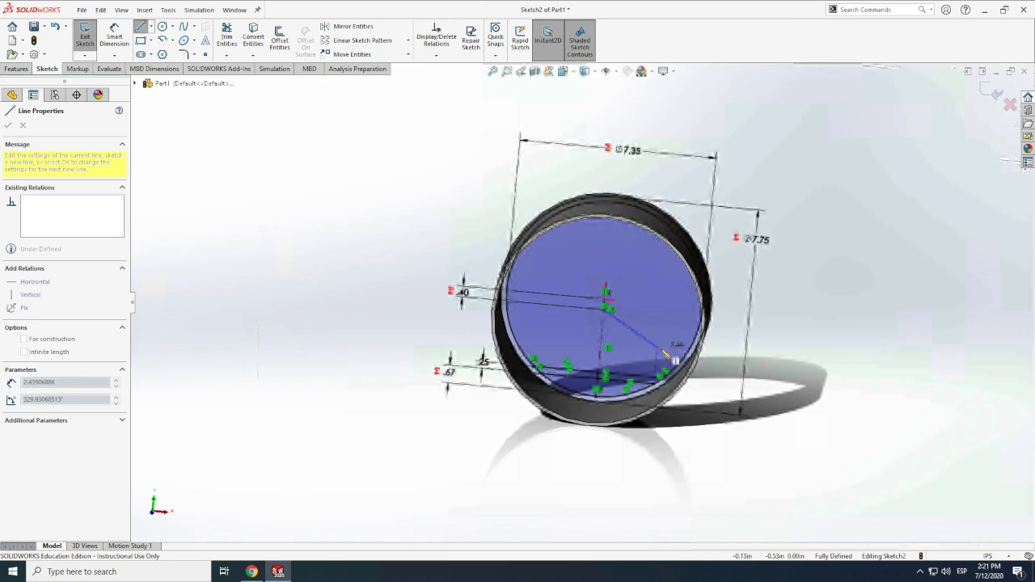
pyautogui.scroll(2, 639, 326)
pyautogui.scroll(-5, 628, 322)
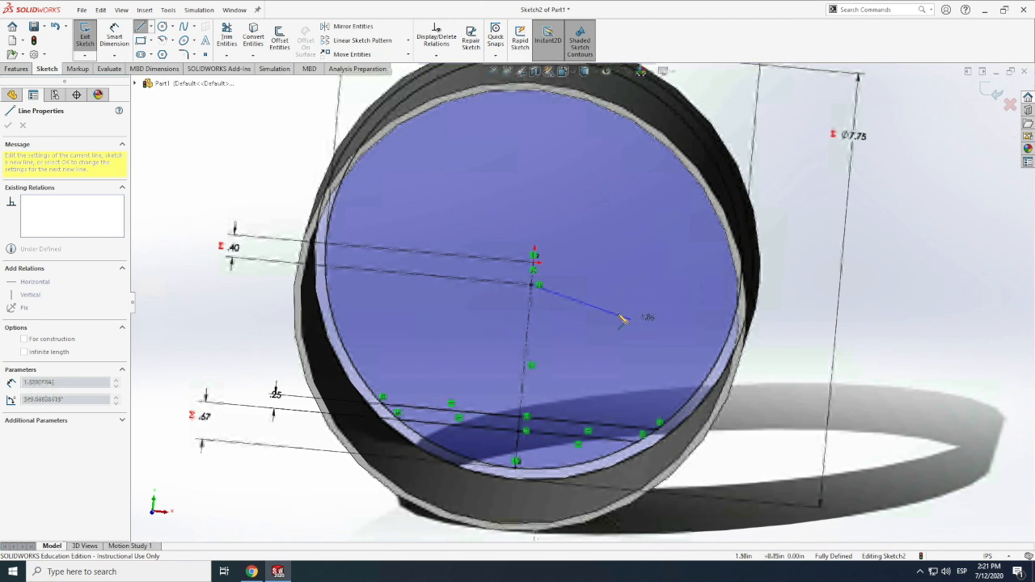
pyautogui.scroll(-3, 621, 319)
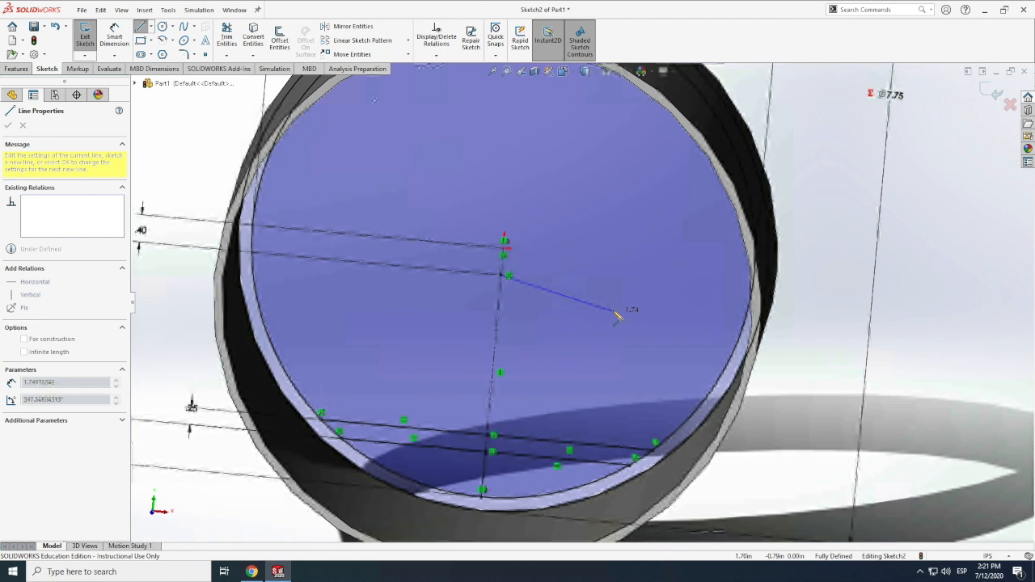
pyautogui.scroll(-3, 617, 315)
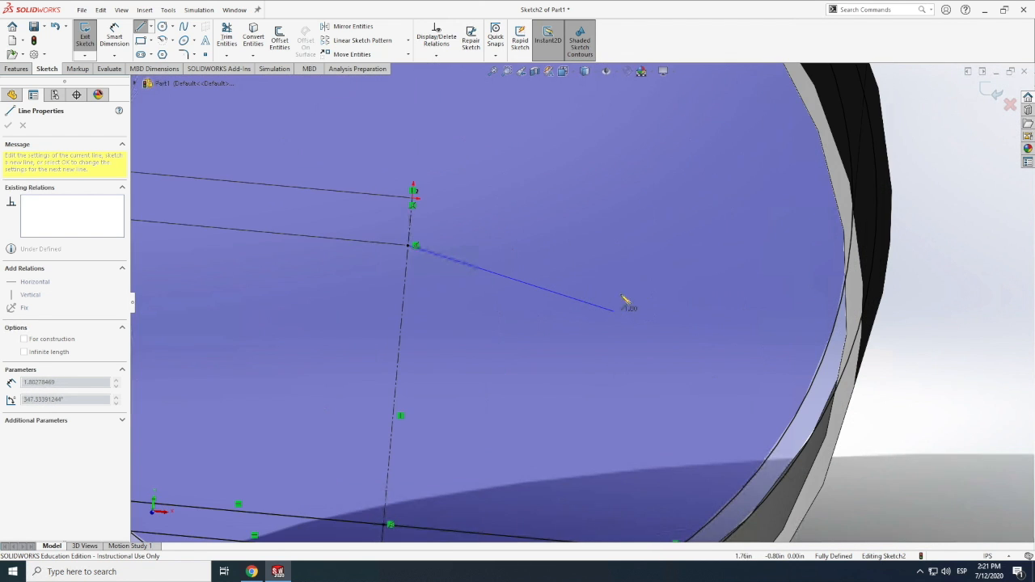
pyautogui.click(848, 285)
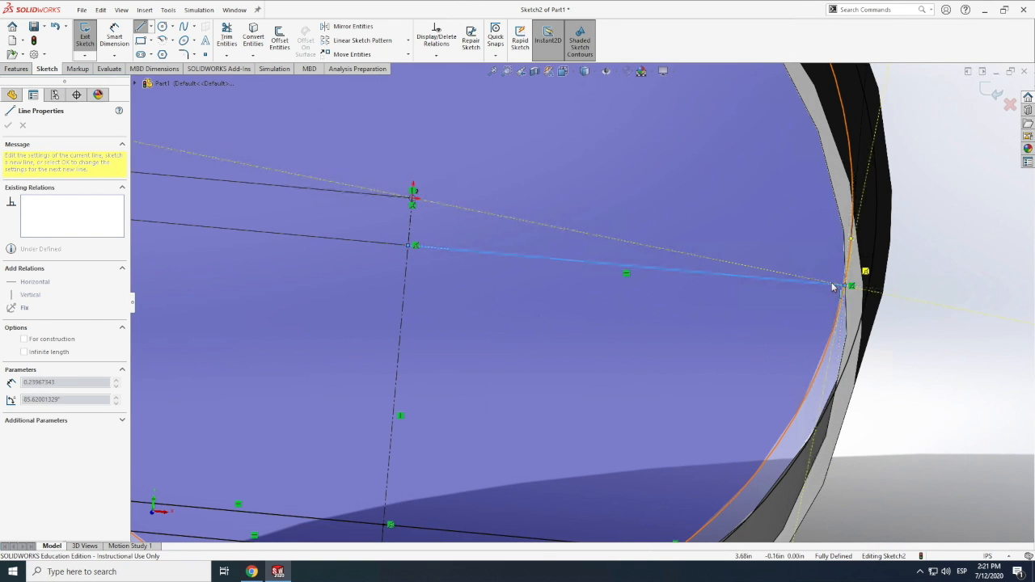
pyautogui.press('Escape')
# Draw a matching horizontal line about 3.65 in long from the same centre point to the inner circle's left side
pyautogui.click(139, 28)
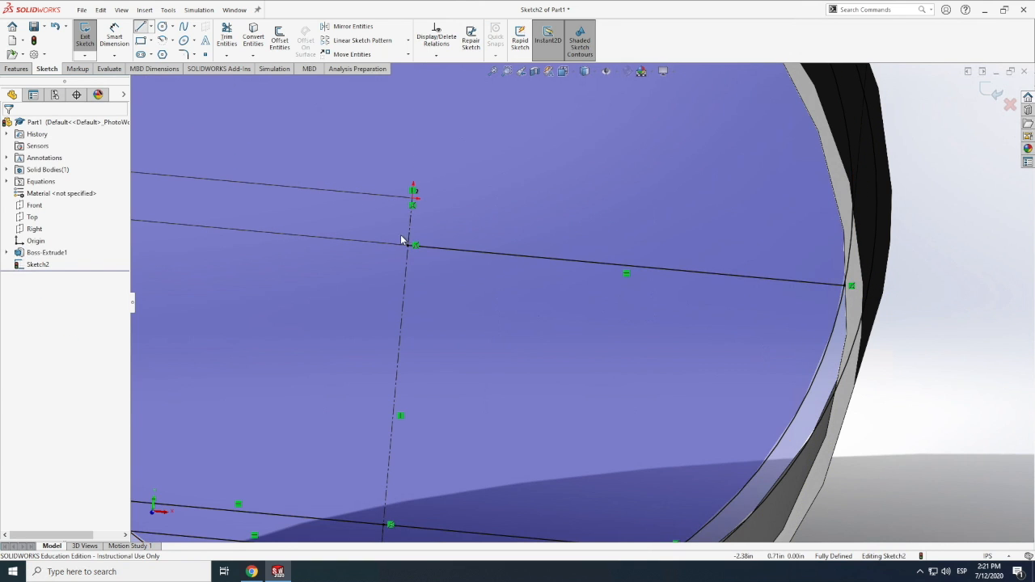
pyautogui.click(408, 245)
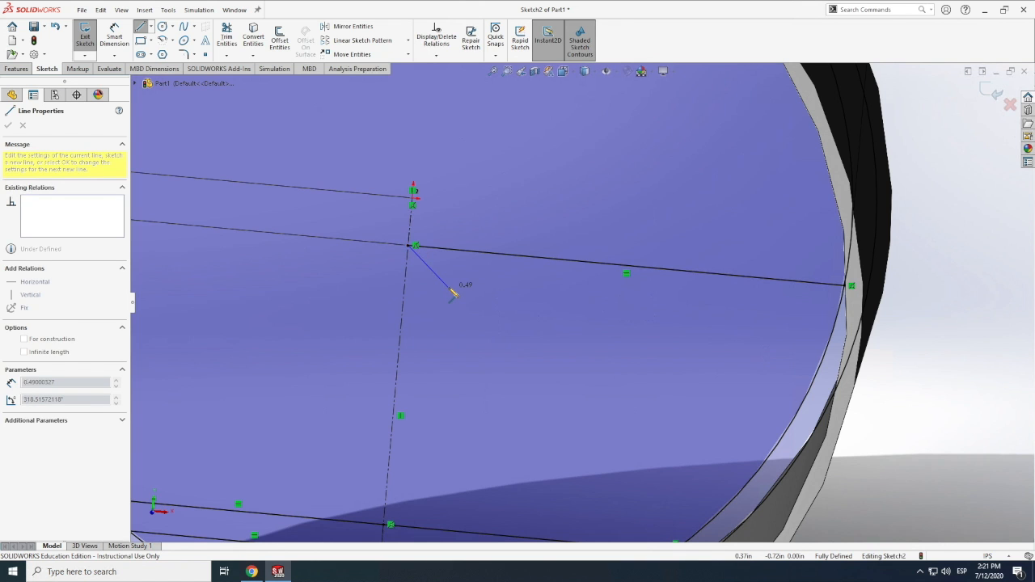
pyautogui.scroll(1, 448, 287)
pyautogui.scroll(5, 451, 290)
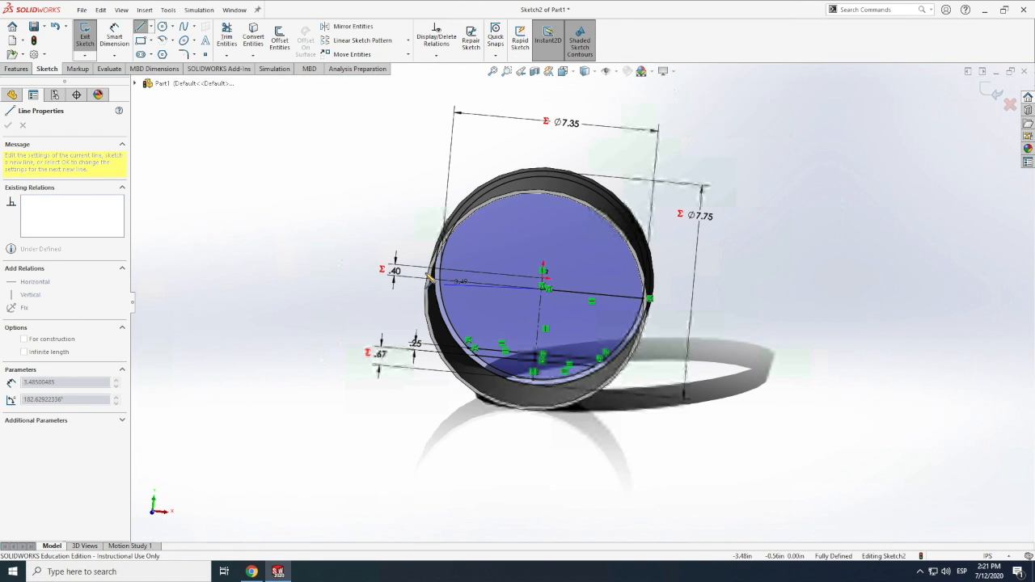
pyautogui.scroll(-3, 449, 285)
pyautogui.scroll(-3, 540, 304)
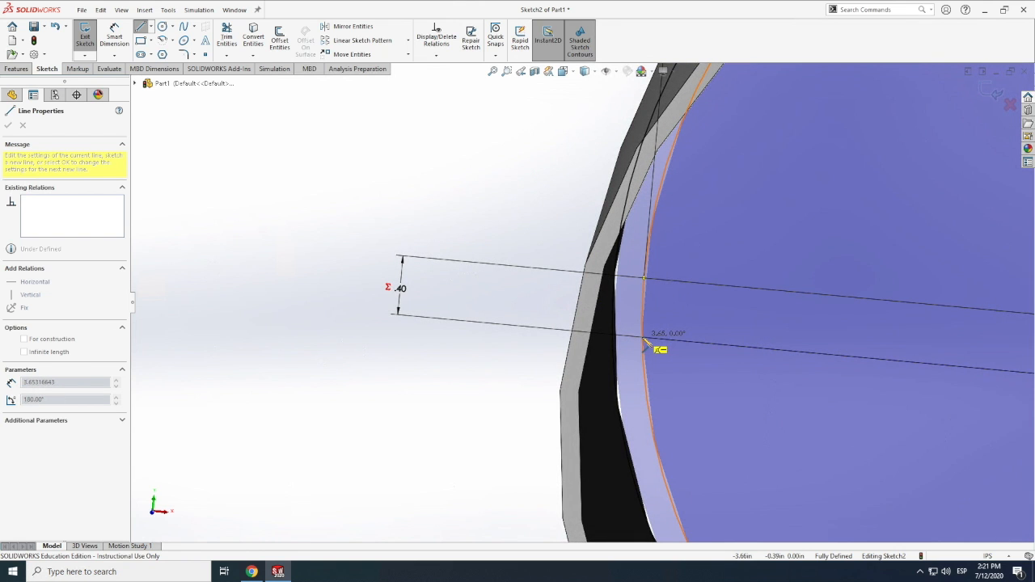
pyautogui.click(645, 337)
pyautogui.press('Escape')
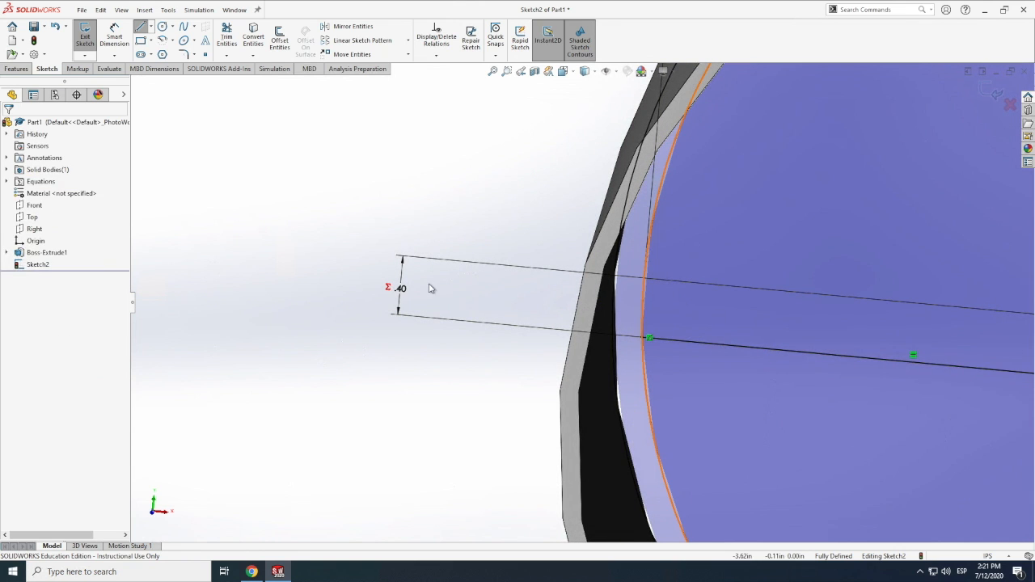
pyautogui.scroll(5, 402, 282)
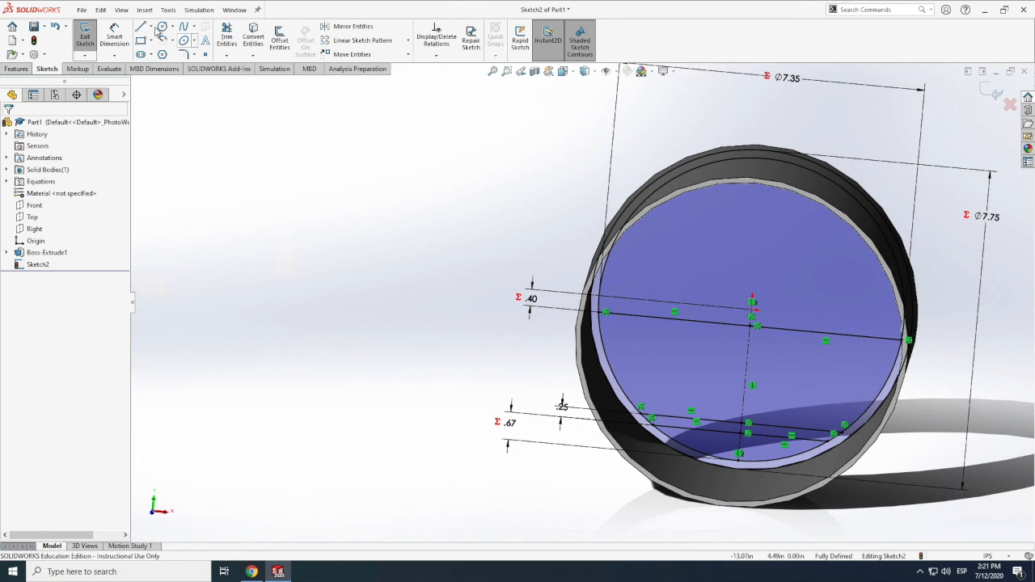
# Draw a short vertical centerline about 0.30 in long between the new floor line's centre point and a point below it
pyautogui.click(151, 27)
pyautogui.click(168, 49)
pyautogui.click(750, 338)
pyautogui.click(752, 305)
pyautogui.press('Escape')
# Dimension the vertical distance from the floor line to the new centerline's lower endpoint as 0.25 in, placed left of the rings
pyautogui.click(119, 30)
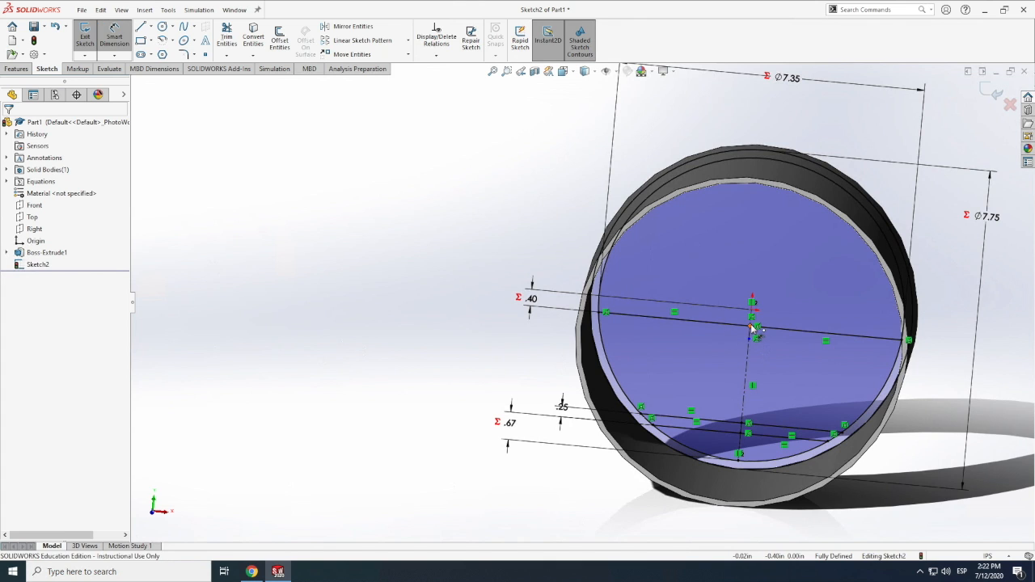
pyautogui.click(752, 338)
pyautogui.click(635, 315)
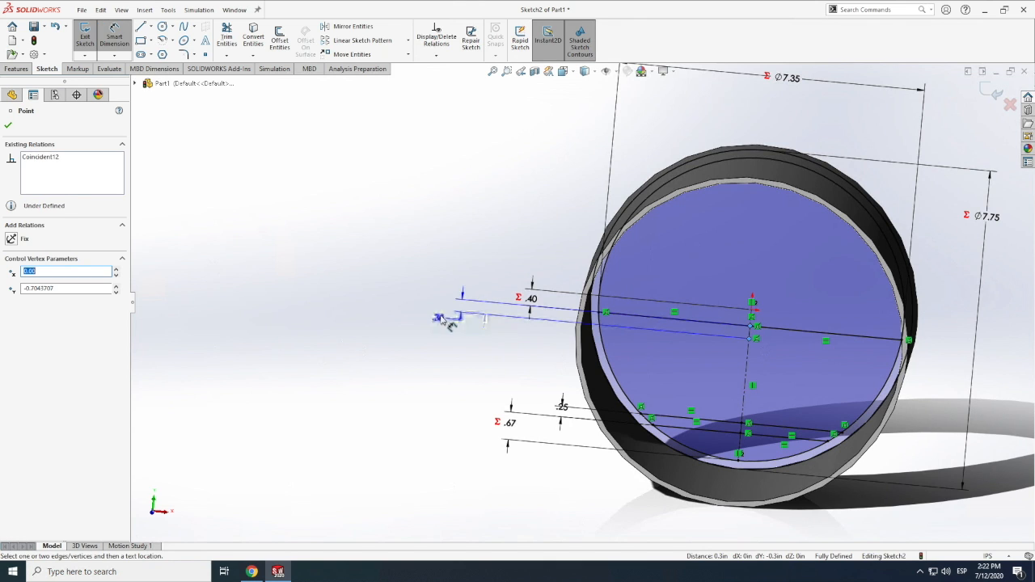
pyautogui.click(412, 316)
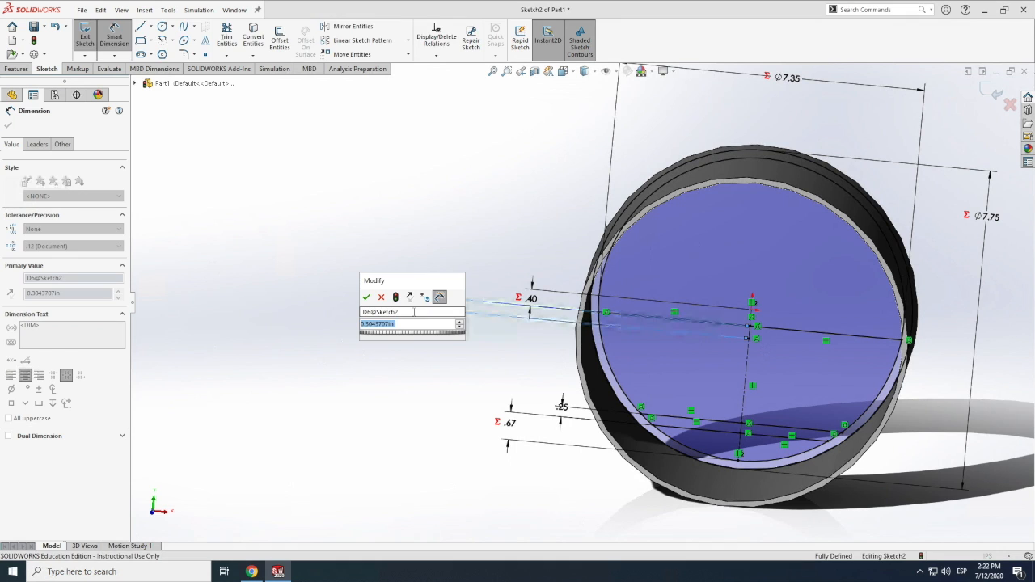
pyautogui.write('.25')
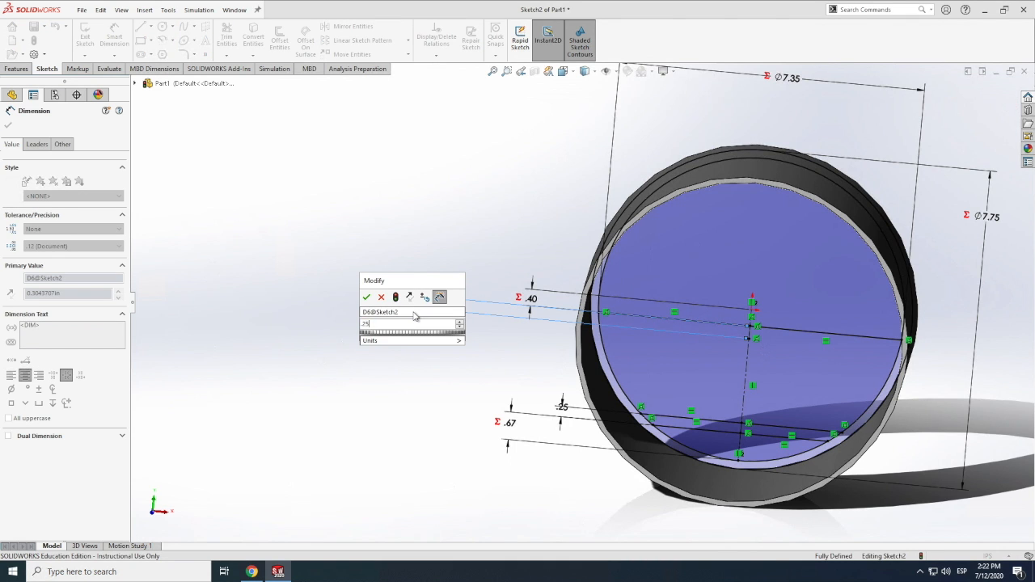
pyautogui.press('Return')
# Draw a horizontal line about 3.62 in long from the 0.25 in centerline's lower endpoint to the inner circle's right side
pyautogui.scroll(3, 831, 338)
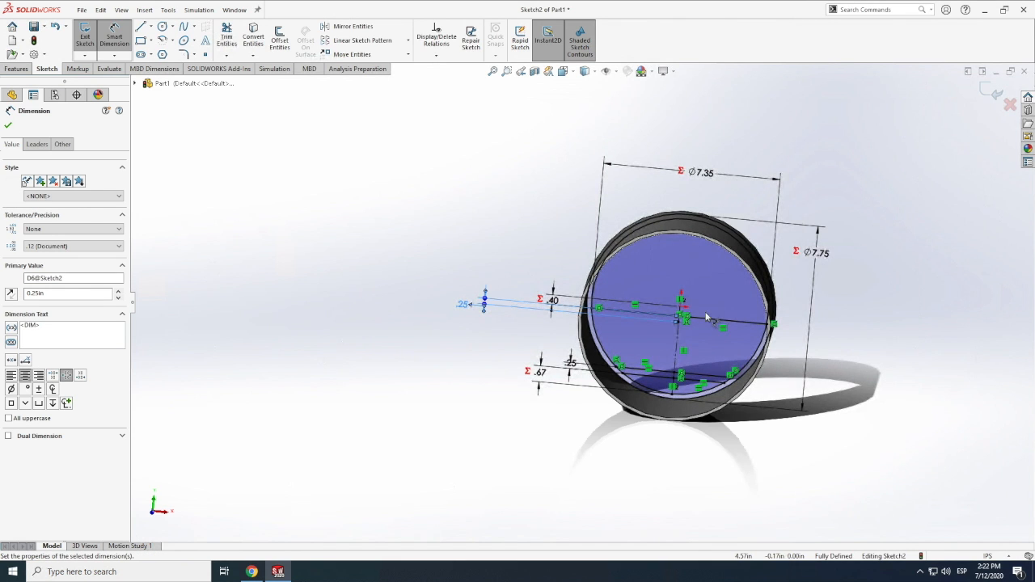
pyautogui.scroll(-2, 638, 314)
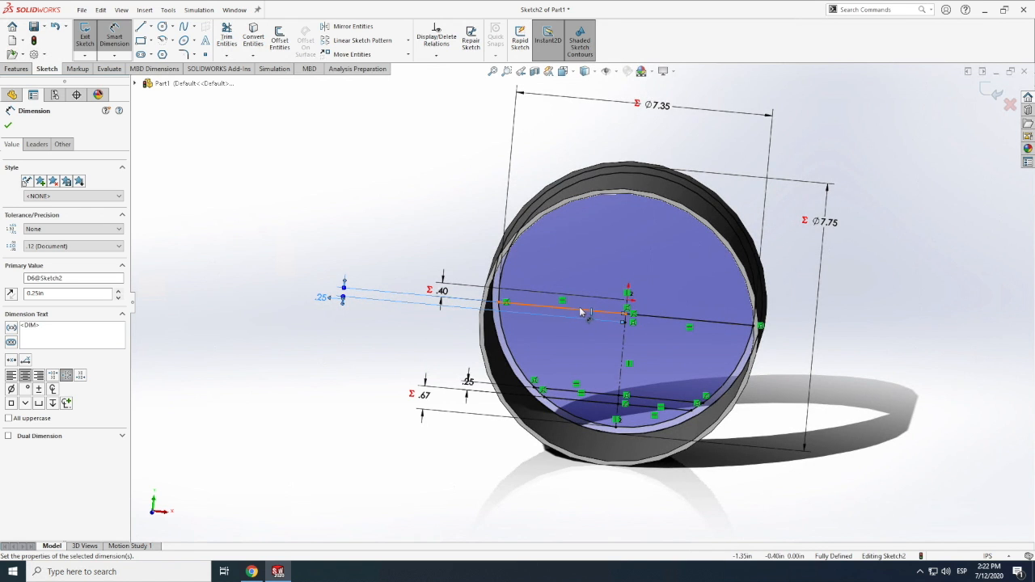
pyautogui.scroll(-5, 582, 311)
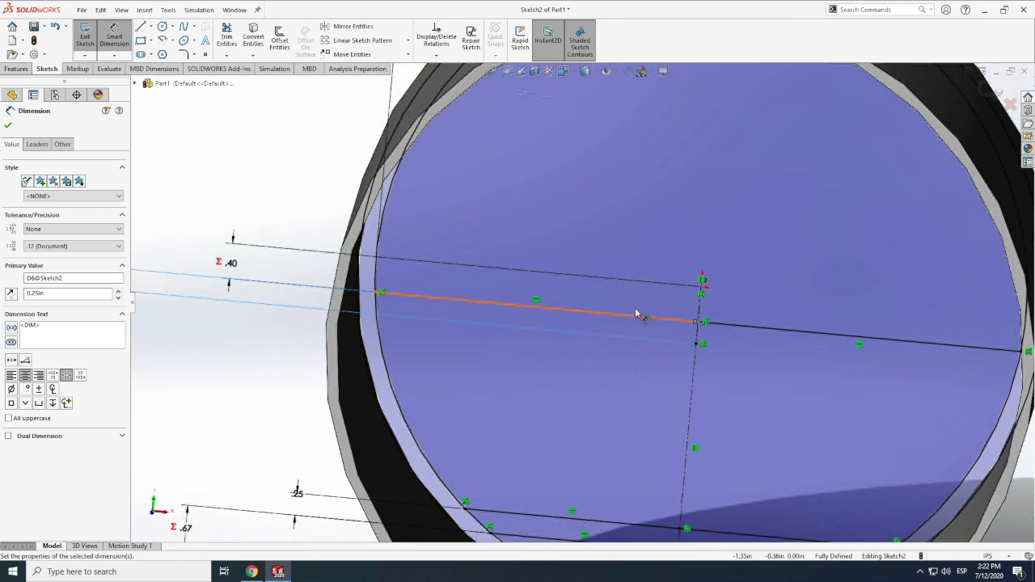
pyautogui.click(116, 42)
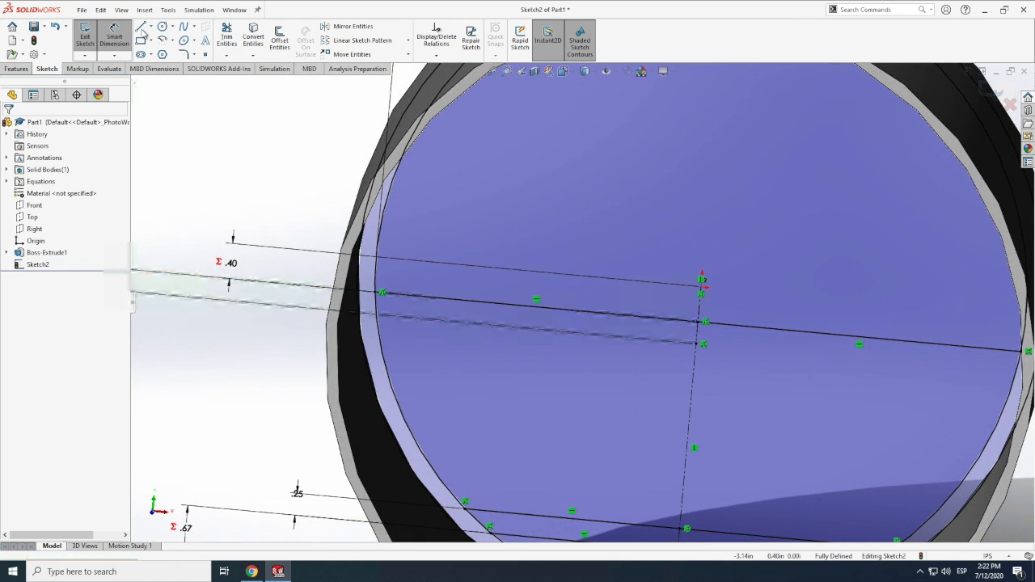
pyautogui.click(141, 29)
pyautogui.click(700, 345)
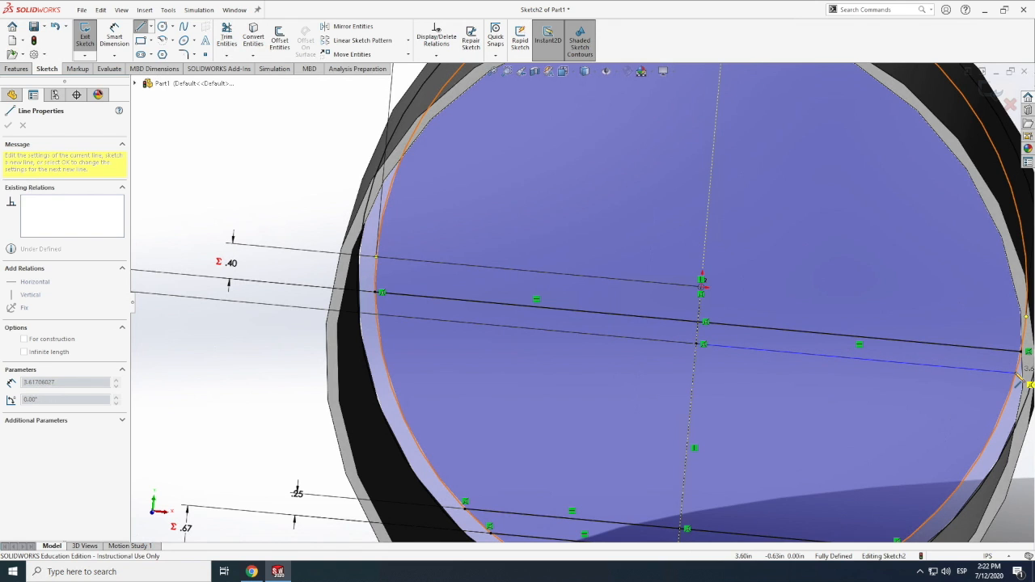
pyautogui.click(1022, 374)
pyautogui.press('Escape')
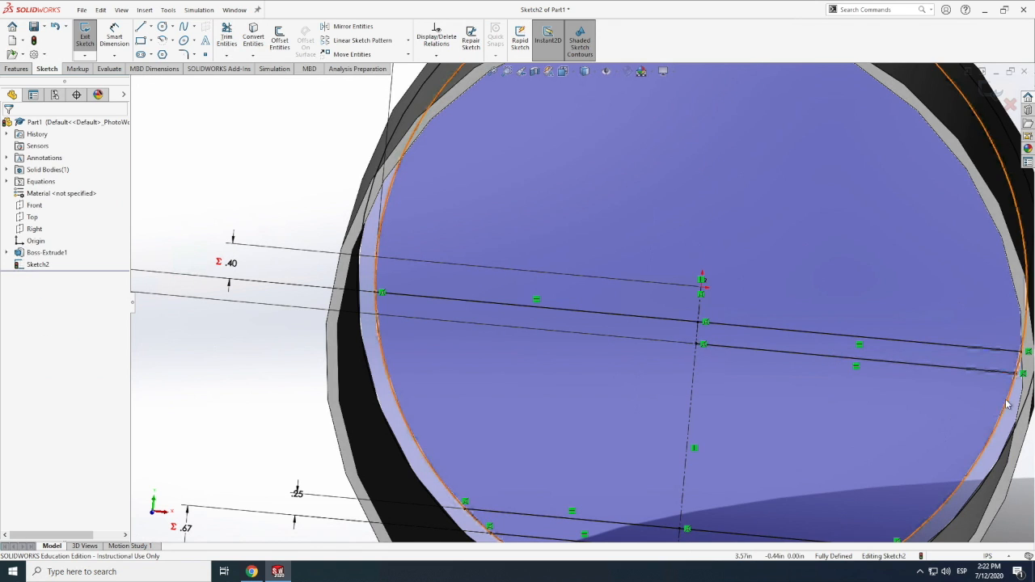
# Complete the lower edge of the upper floor with a horizontal line about 3.62 in long to the inner circle's left side
pyautogui.click(140, 27)
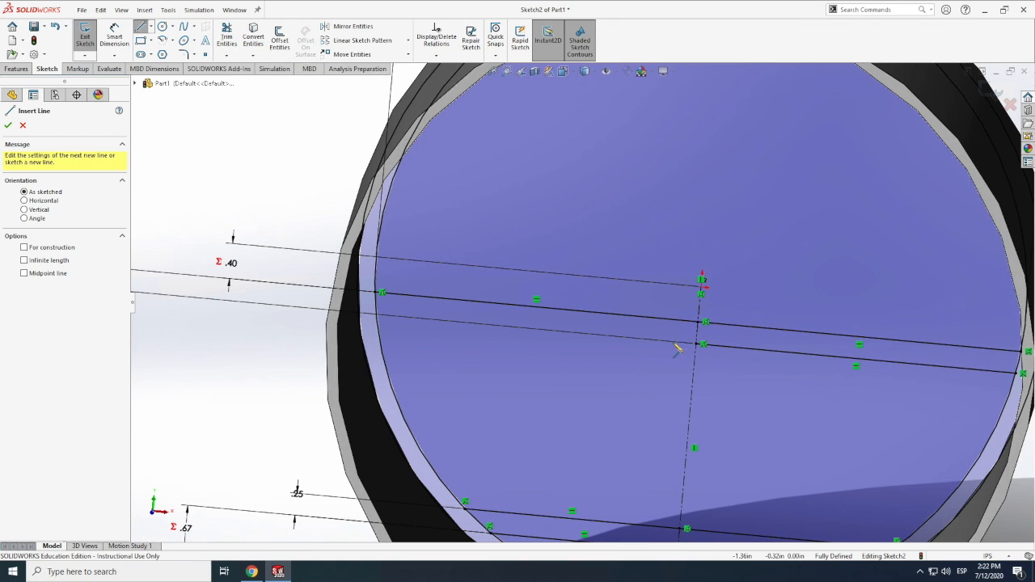
pyautogui.click(700, 345)
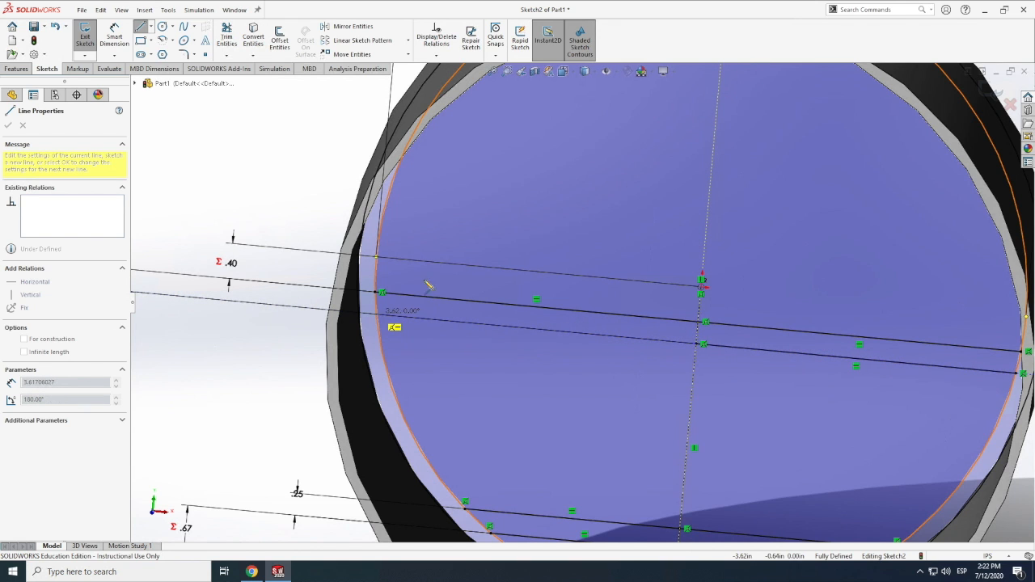
pyautogui.click(378, 314)
pyautogui.press('Escape')
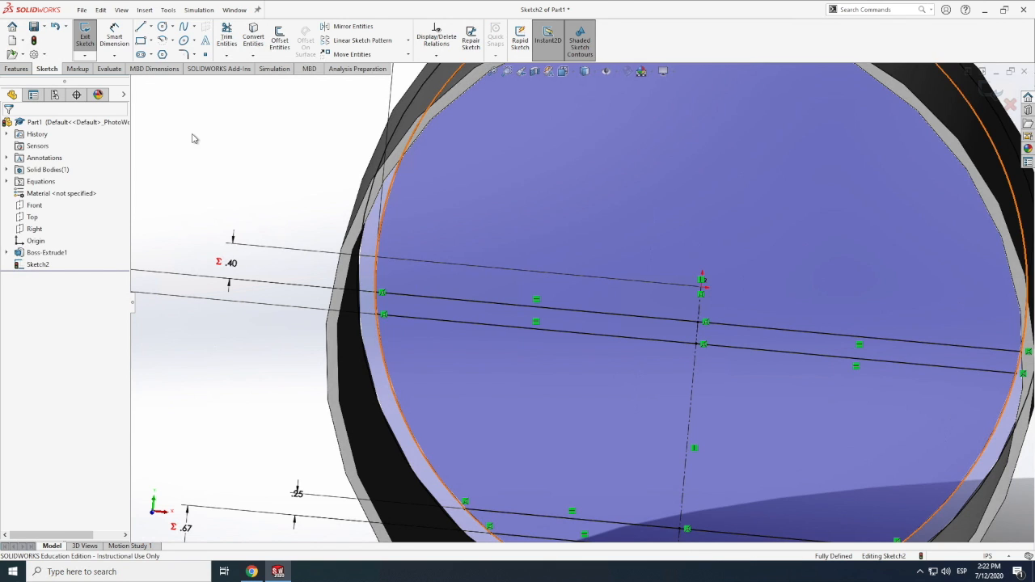
# Examine the whole fuselage tube and its sketched floor lines from an oblique angle
pyautogui.click(122, 10)
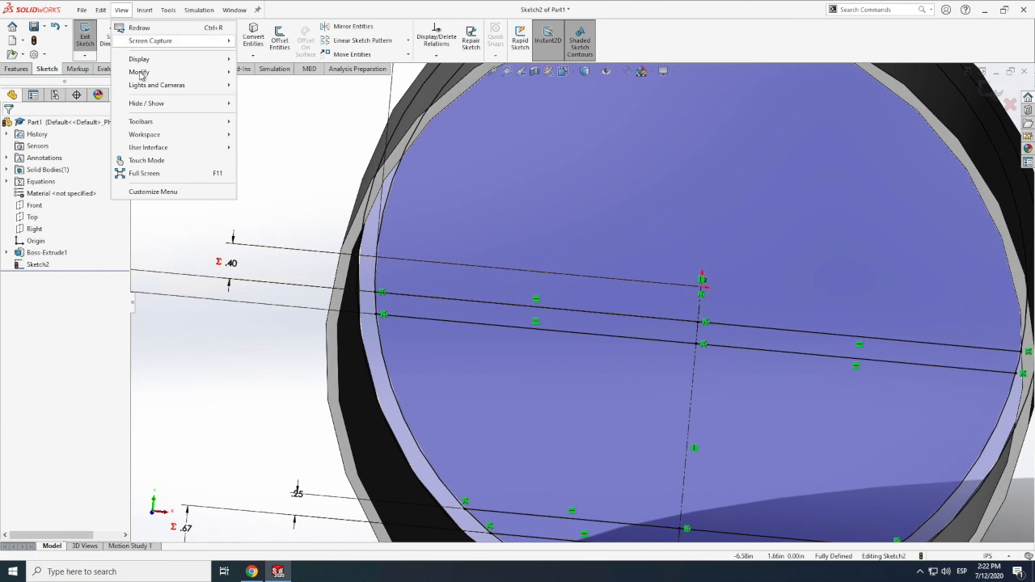
pyautogui.moveTo(139, 73)
pyautogui.click(254, 139)
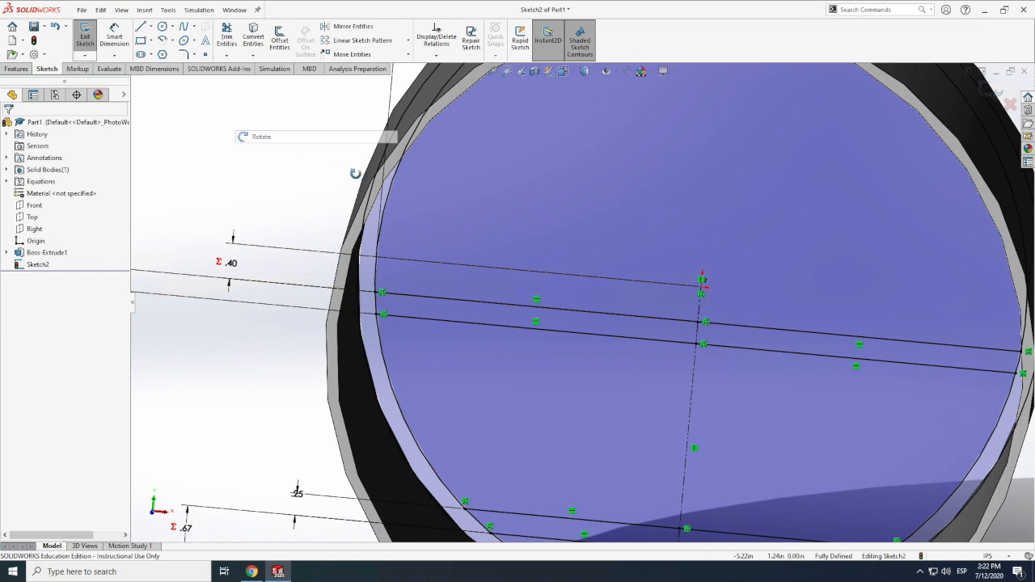
pyautogui.press('f')
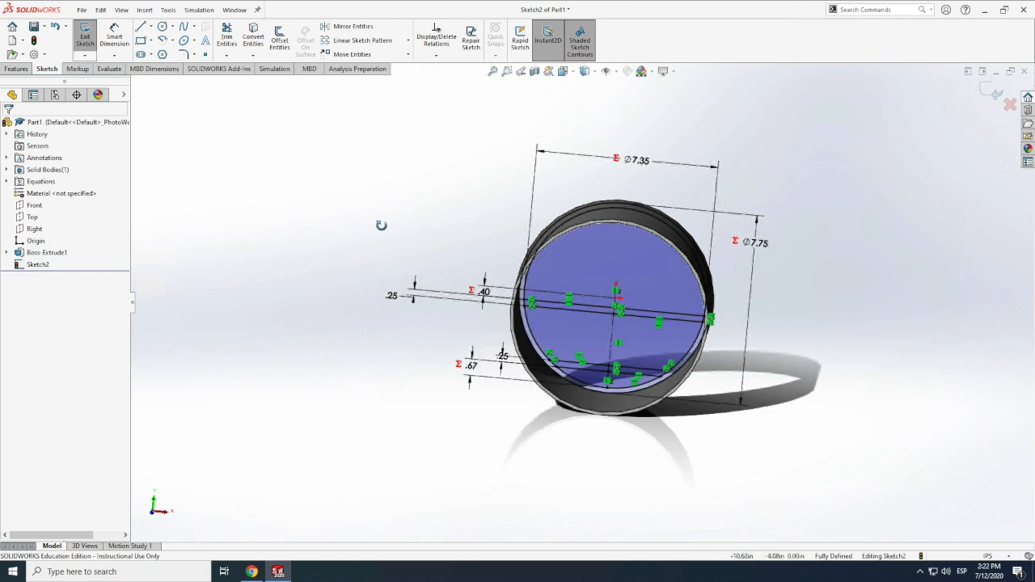
pyautogui.moveTo(480, 230); pyautogui.dragTo(531, 236)
pyautogui.moveTo(534, 236)
pyautogui.mouseDown(button='middle')
pyautogui.moveTo(513, 258)
pyautogui.moveTo(479, 250)
pyautogui.moveTo(482, 289)
pyautogui.moveTo(488, 270)
pyautogui.moveTo(494, 293)
pyautogui.moveTo(598, 309)
pyautogui.mouseUp(button='middle')
pyautogui.scroll(3, 598, 310)
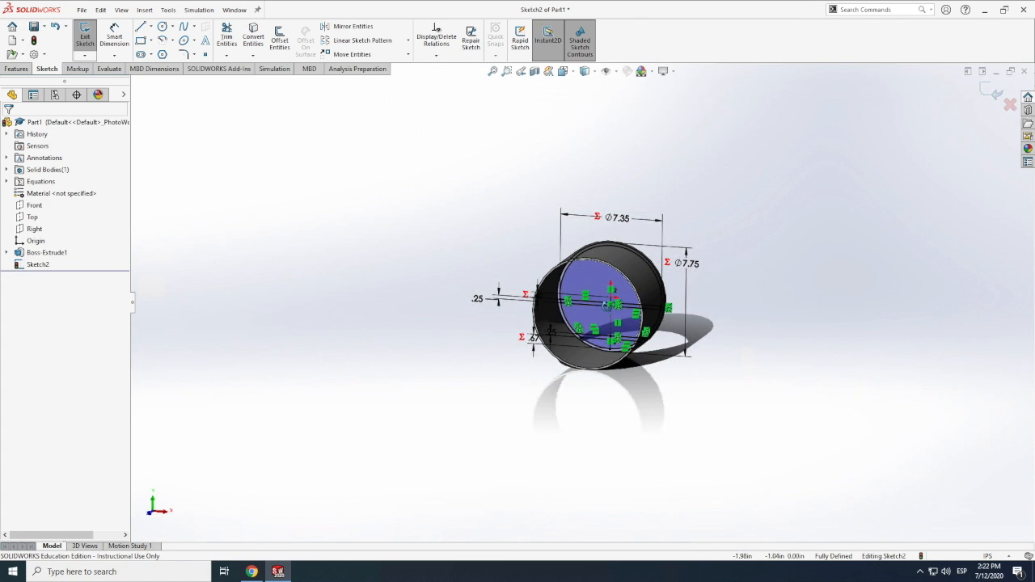
pyautogui.scroll(-4, 605, 308)
pyautogui.scroll(2, 605, 305)
pyautogui.scroll(-3, 607, 297)
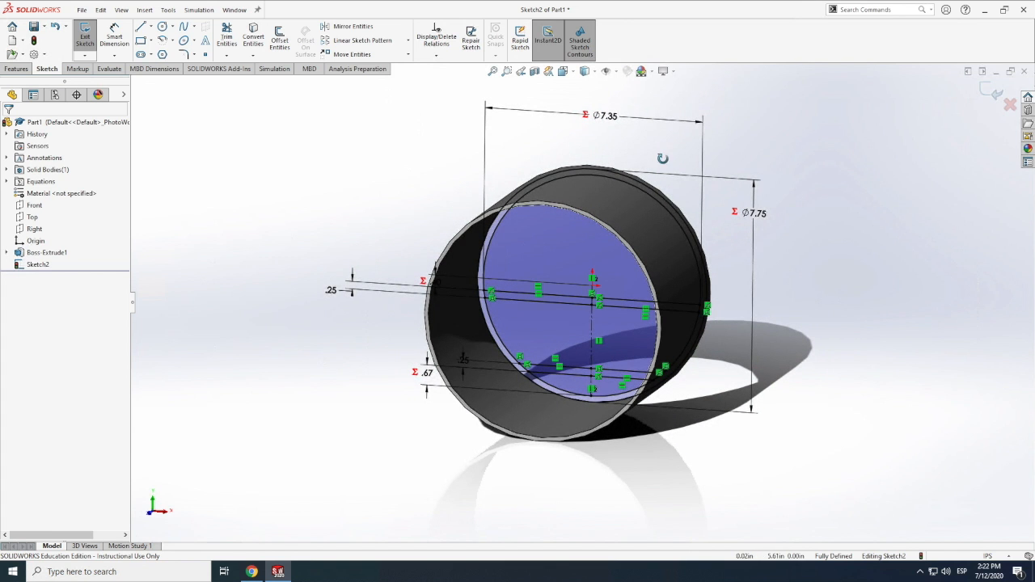
# Start a boss extrusion of the floor sketch using the ring region and the two floor strips as contours
pyautogui.click(18, 70)
pyautogui.click(88, 37)
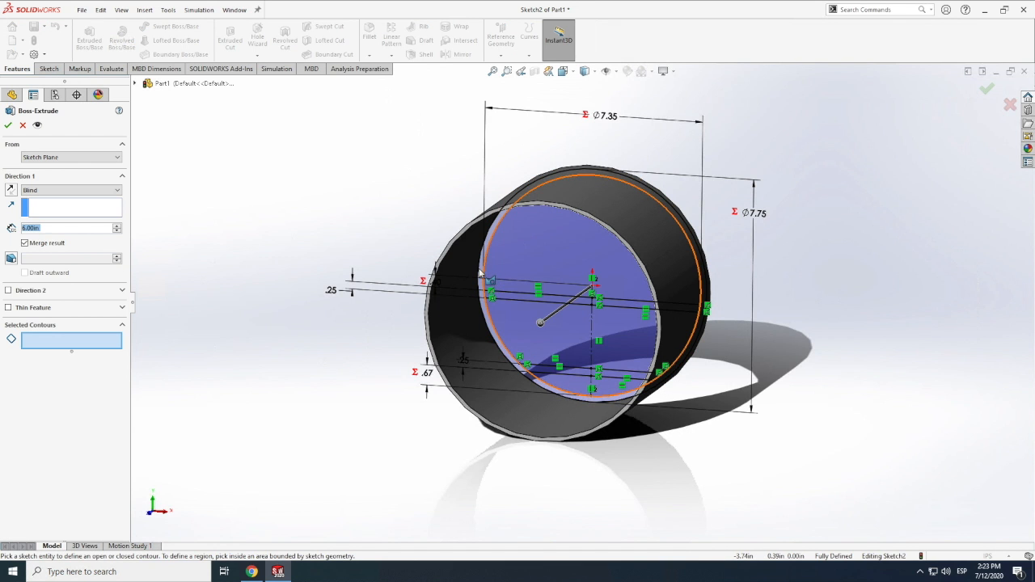
pyautogui.scroll(-5, 481, 272)
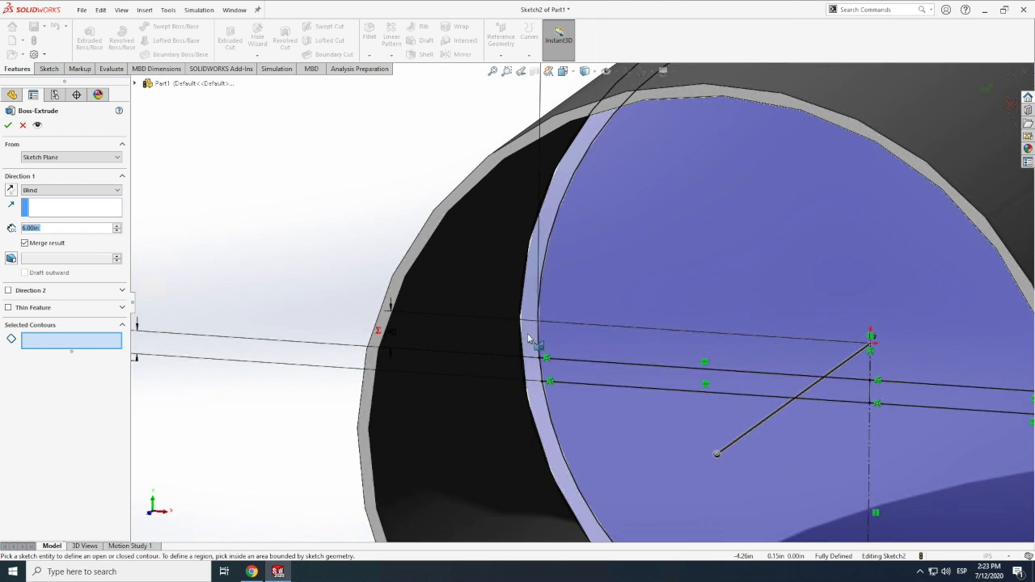
pyautogui.click(566, 373)
pyautogui.click(595, 377)
pyautogui.scroll(2, 594, 376)
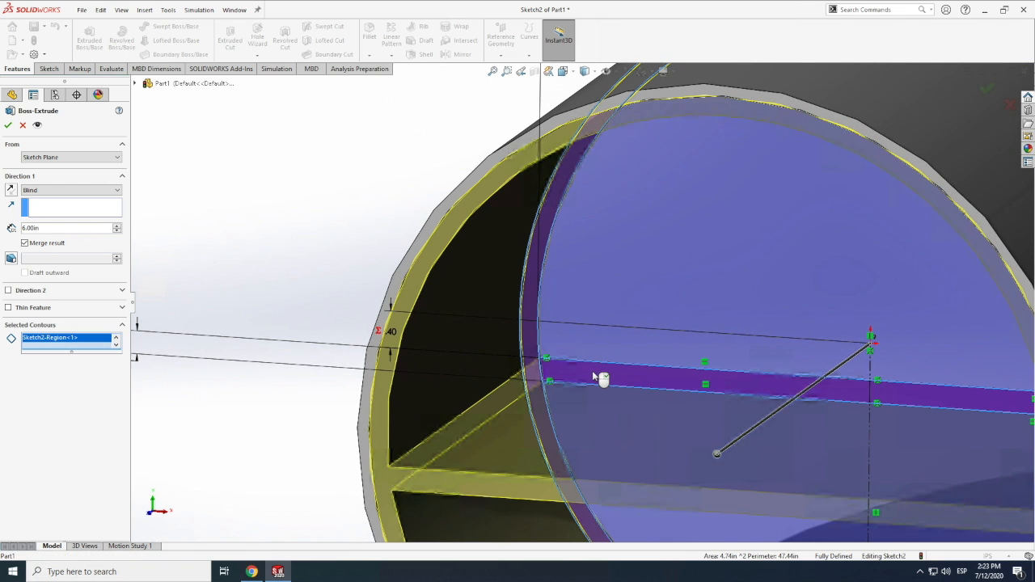
pyautogui.scroll(3, 594, 373)
pyautogui.scroll(3, 598, 373)
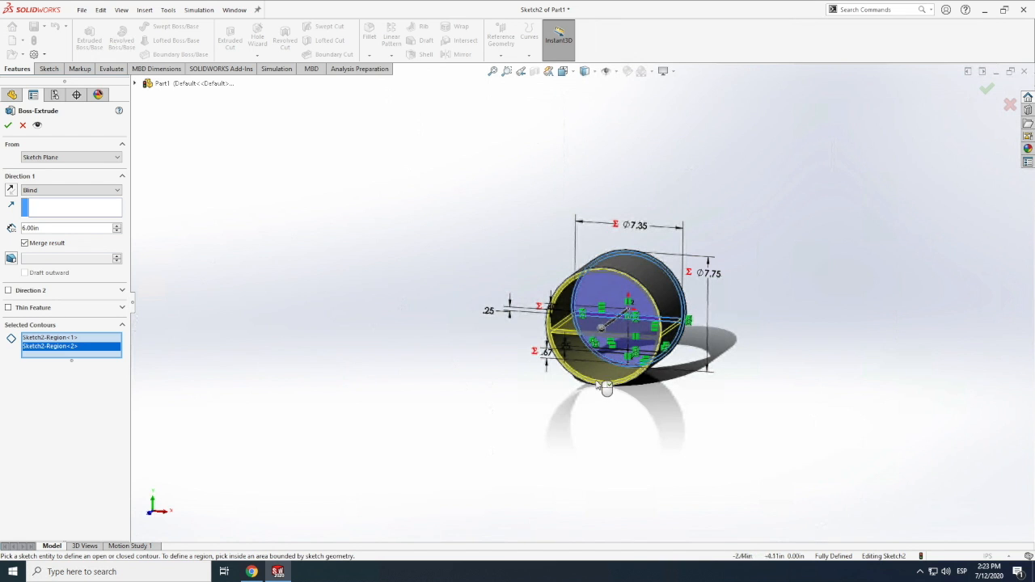
pyautogui.scroll(-5, 606, 366)
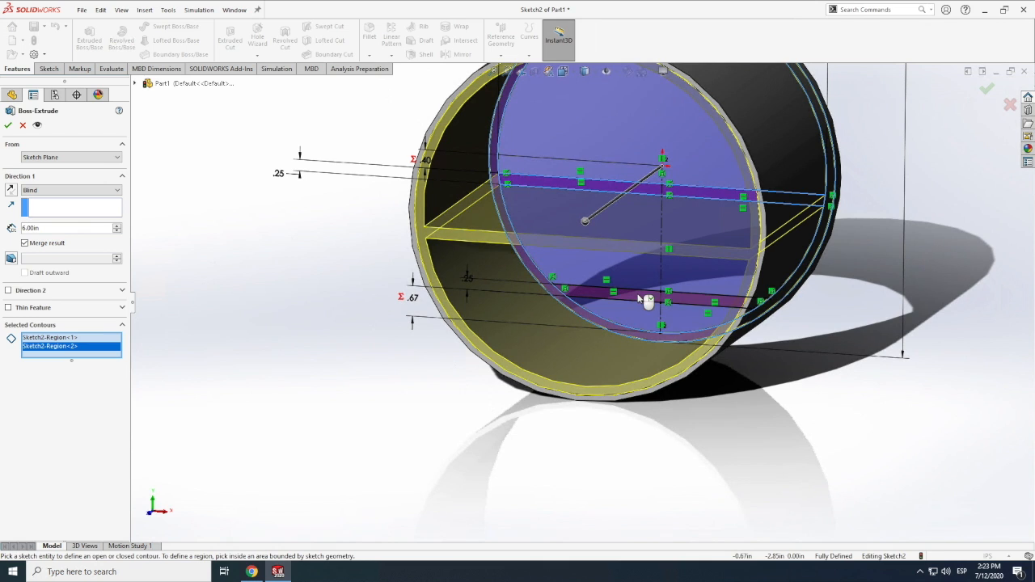
pyautogui.click(644, 300)
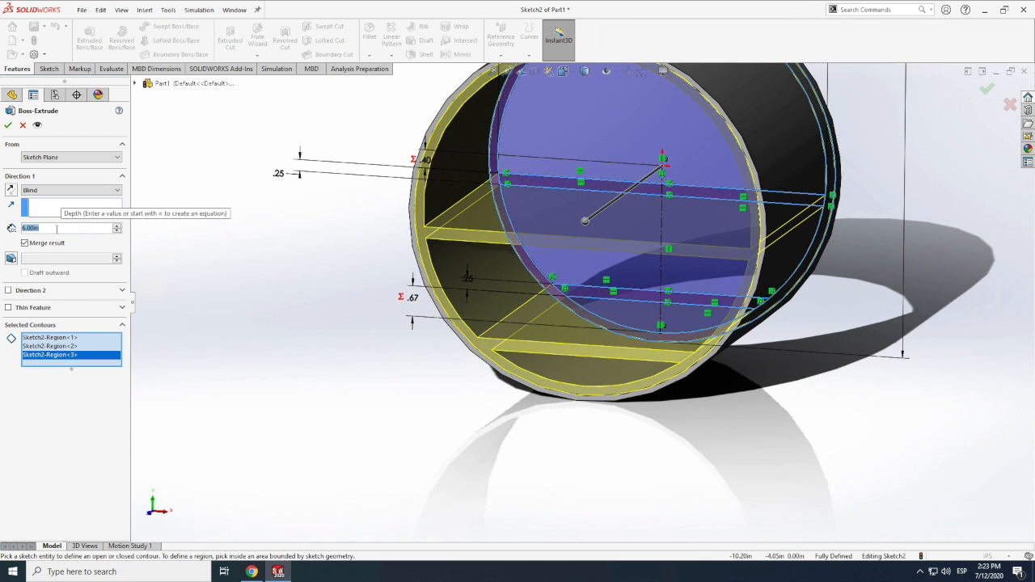
# Set the extrusion depth of the ring and floor regions to 0.35 in and create the feature
pyautogui.press('BackSpace')
pyautogui.press('Return')
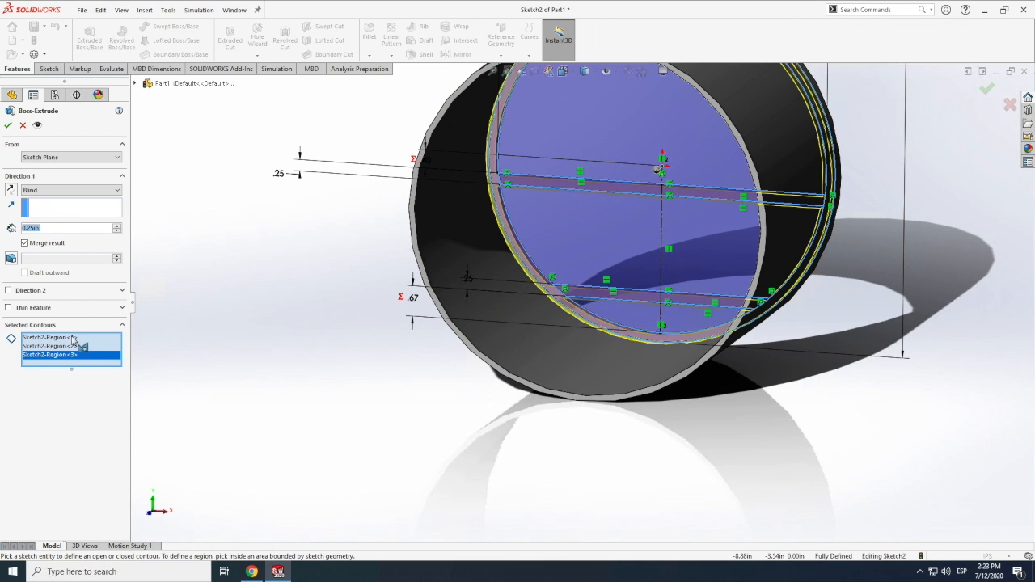
pyautogui.write('.5')
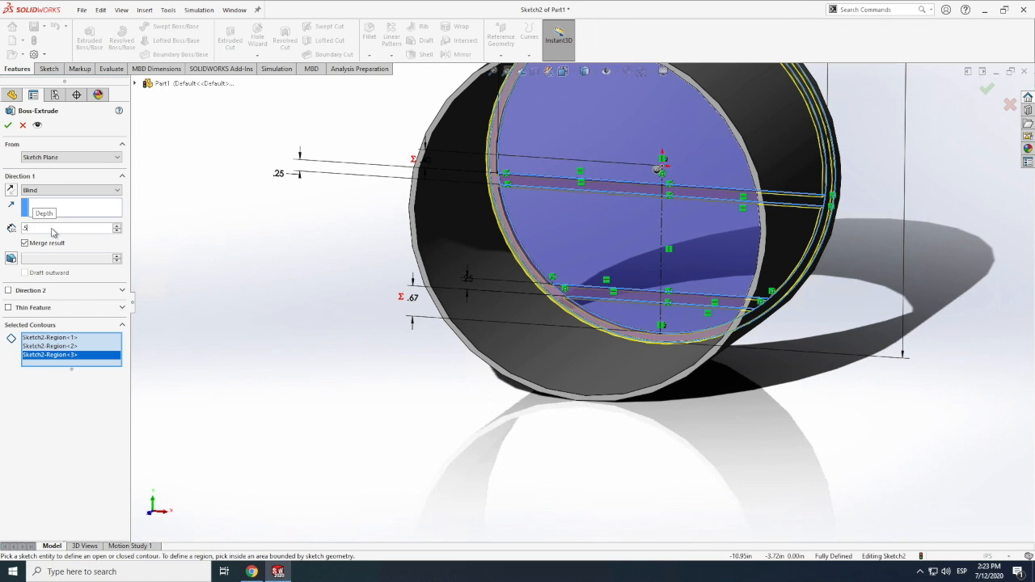
pyautogui.press('Return')
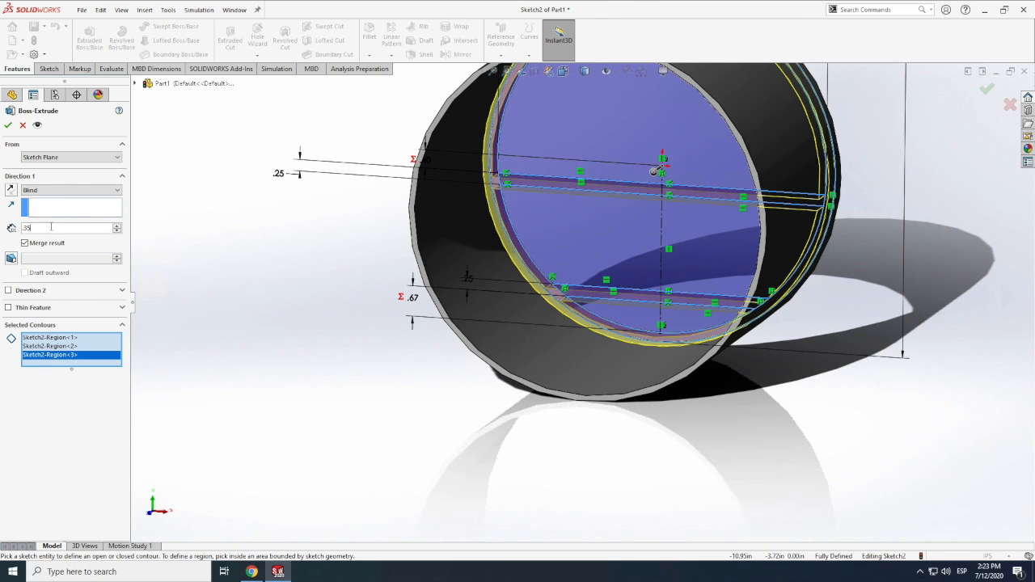
pyautogui.press('Return')
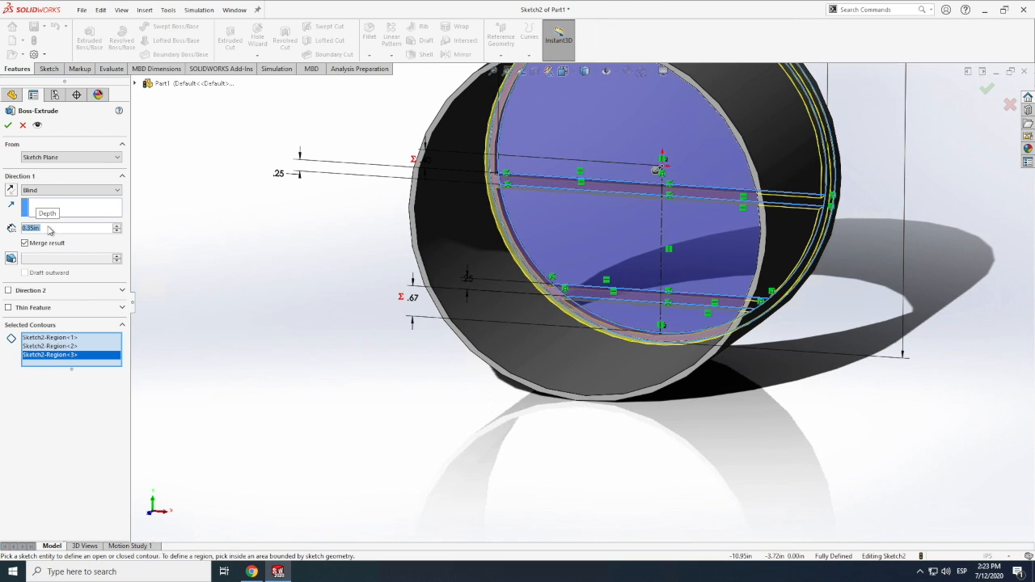
pyautogui.click(8, 126)
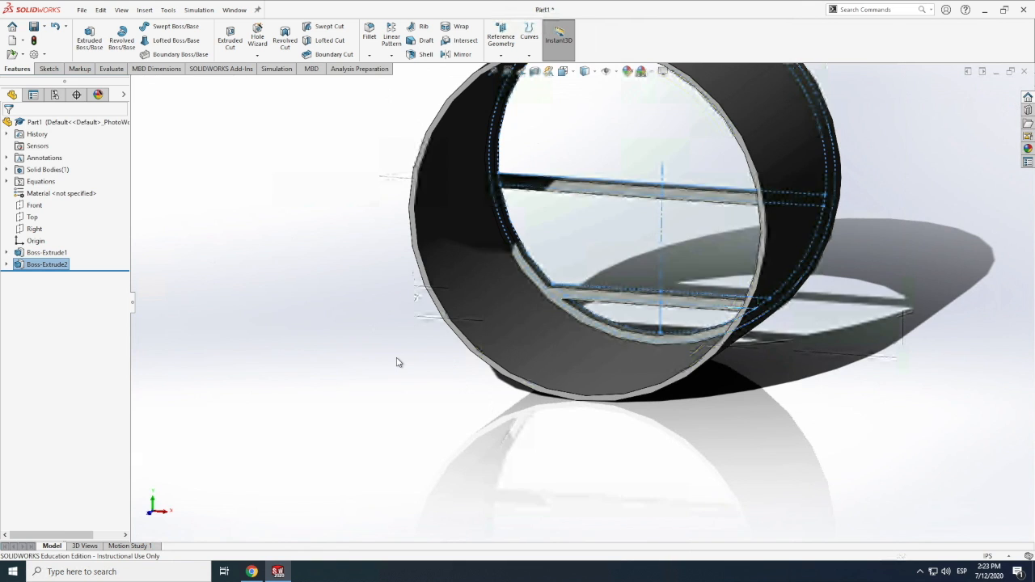
pyautogui.click(396, 369)
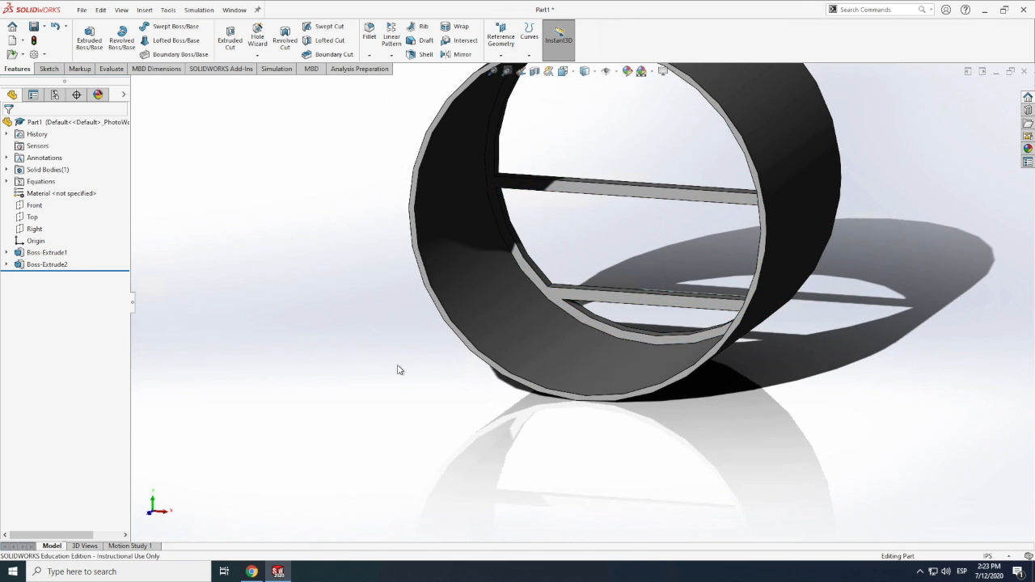
# Examine the extruded floor frame inside the fuselage tube from both ends and close up at the lower floor
pyautogui.scroll(5, 397, 370)
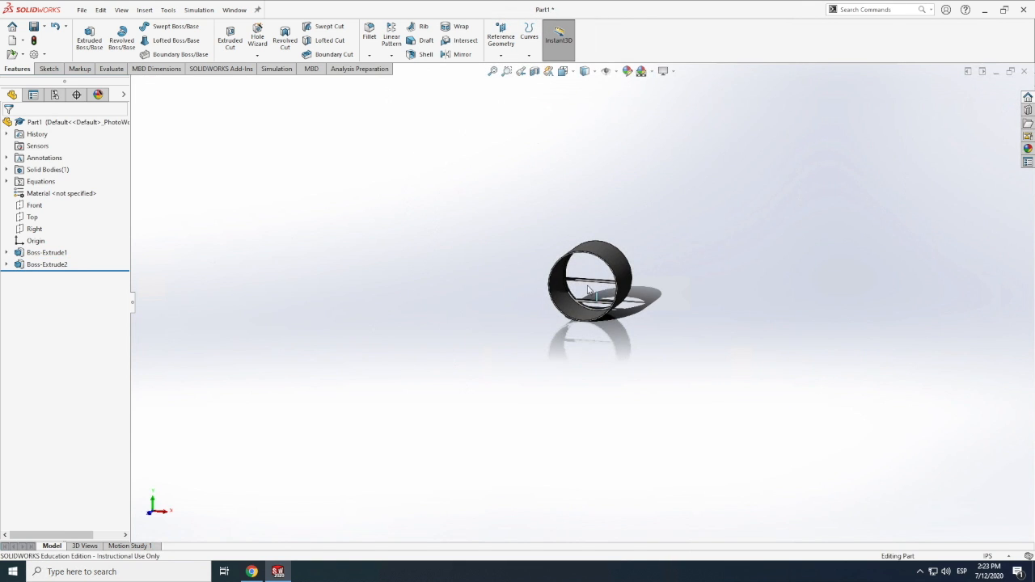
pyautogui.scroll(-5, 589, 289)
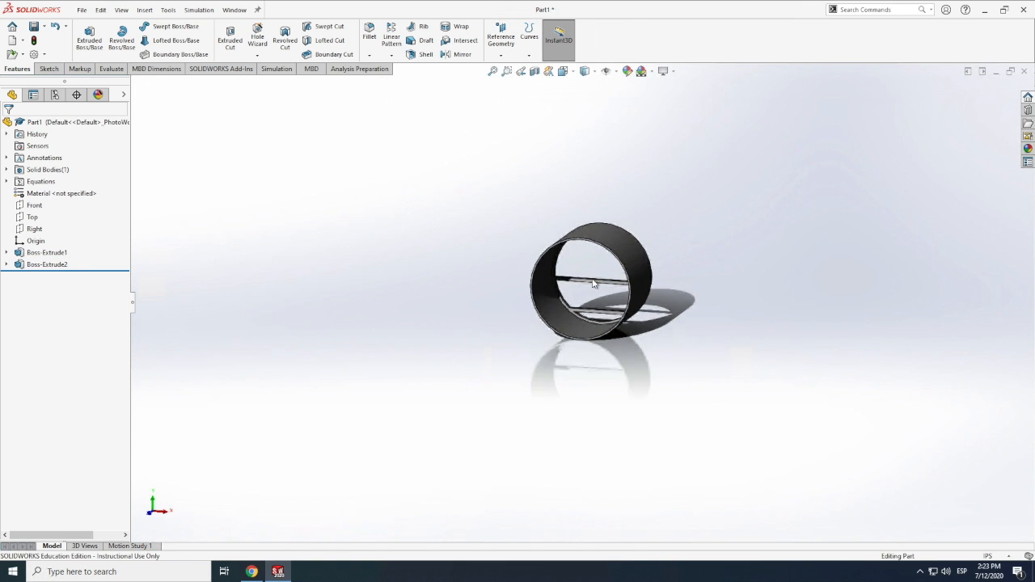
pyautogui.click(121, 10)
pyautogui.moveTo(194, 104)
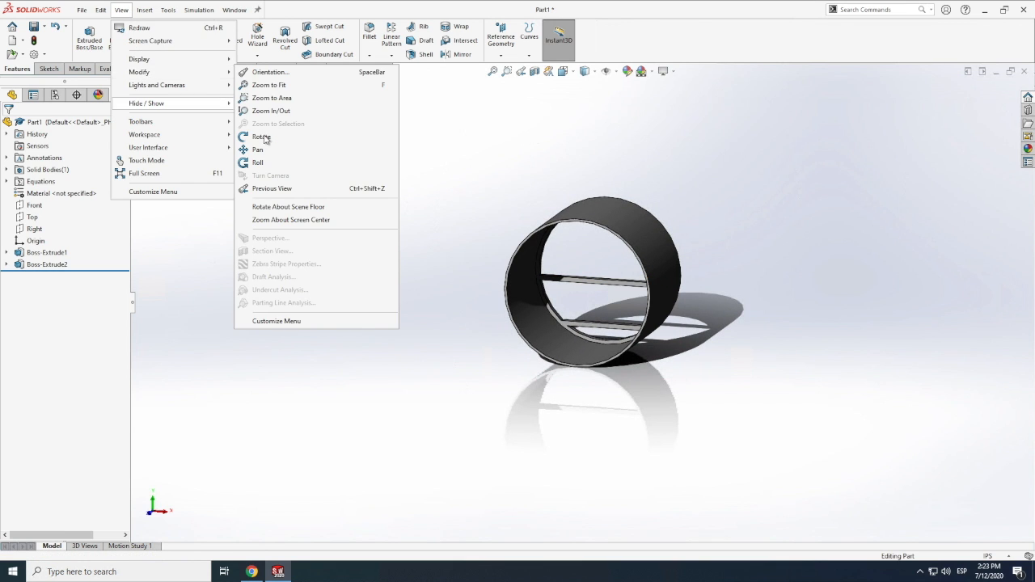
pyautogui.click(264, 137)
pyautogui.moveTo(501, 320); pyautogui.dragTo(546, 318)
pyautogui.moveTo(661, 330); pyautogui.dragTo(569, 234)
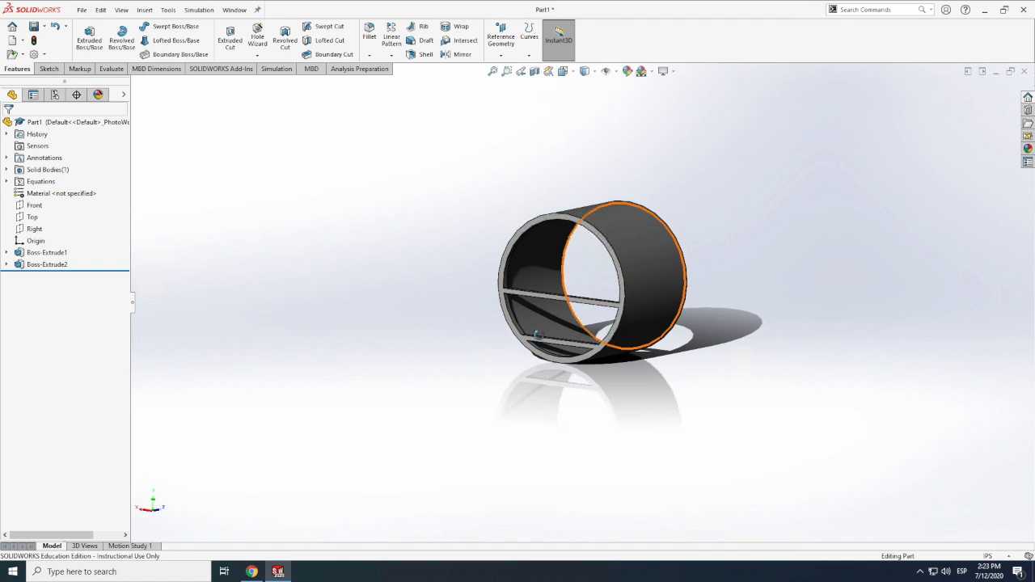
pyautogui.moveTo(614, 339); pyautogui.dragTo(625, 303)
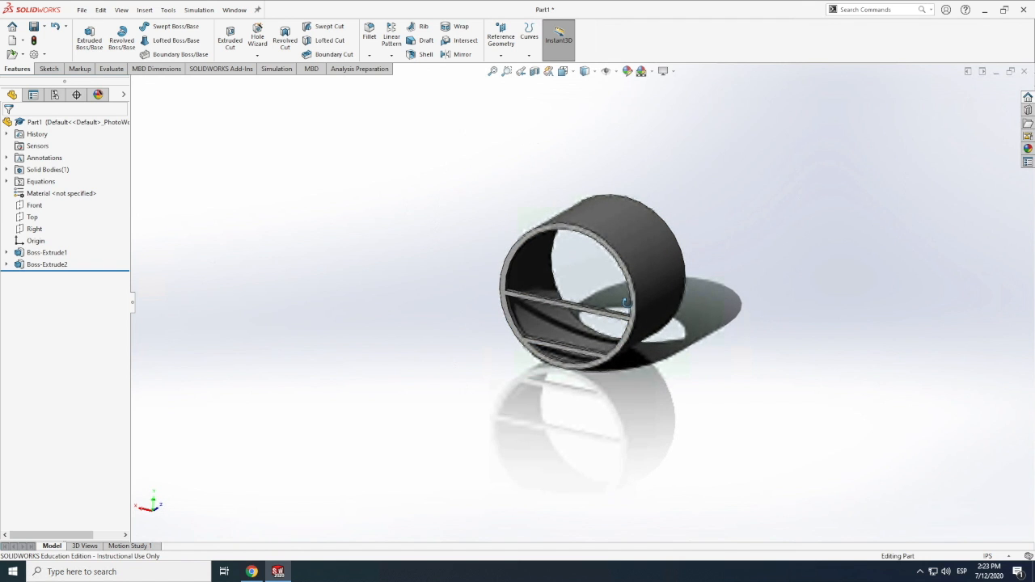
pyautogui.scroll(-5, 625, 303)
pyautogui.moveTo(609, 325); pyautogui.dragTo(606, 354)
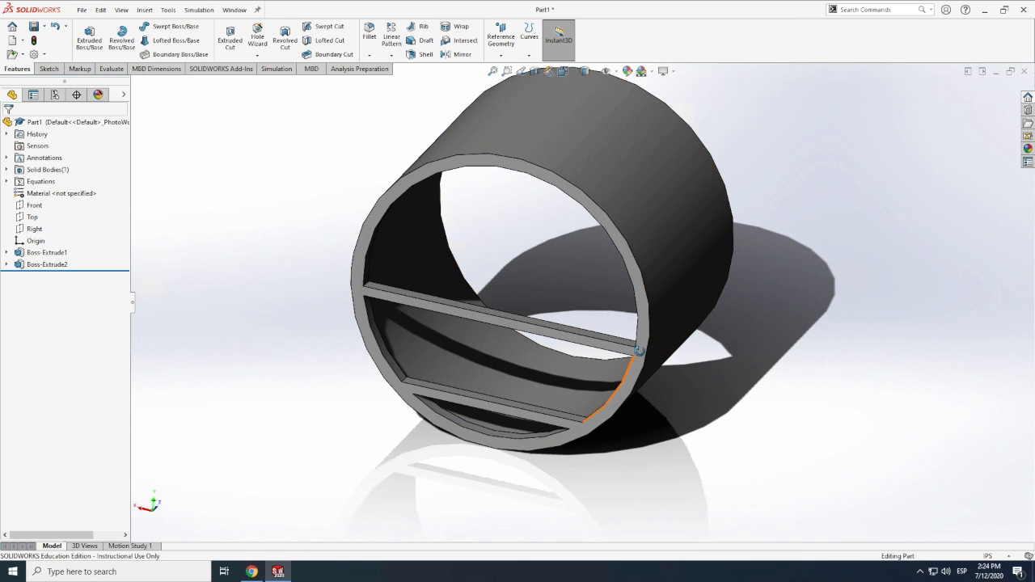
pyautogui.scroll(-2, 620, 303)
pyautogui.moveTo(595, 289); pyautogui.dragTo(707, 349)
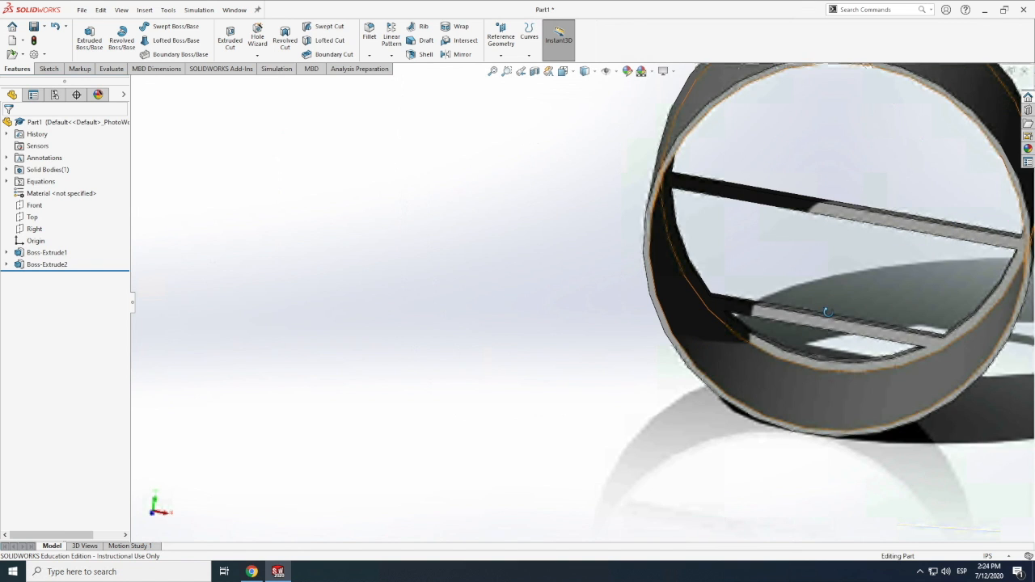
pyautogui.moveTo(827, 312); pyautogui.dragTo(819, 312, button='middle')
pyautogui.scroll(-3, 863, 298)
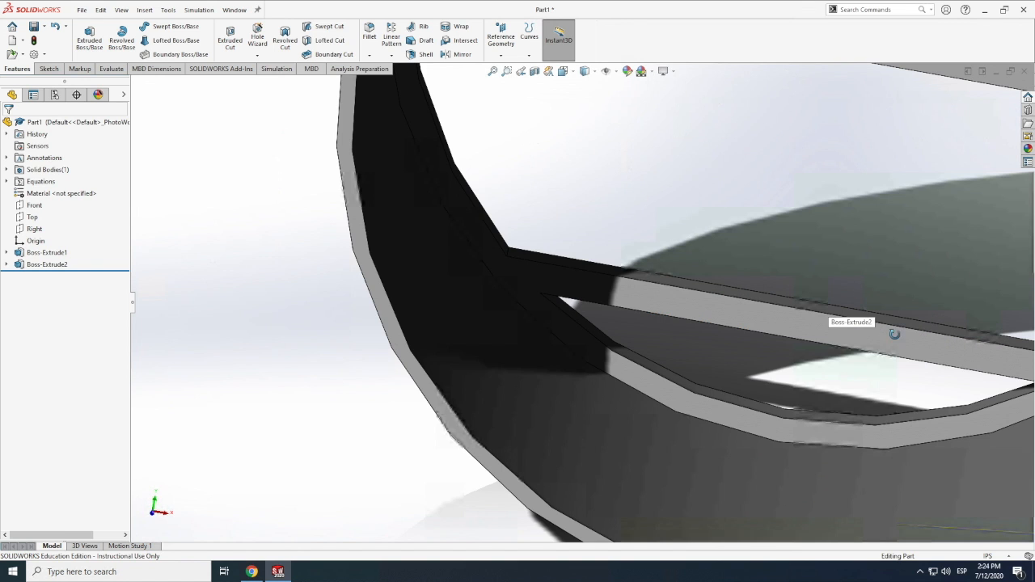
pyautogui.click(47, 69)
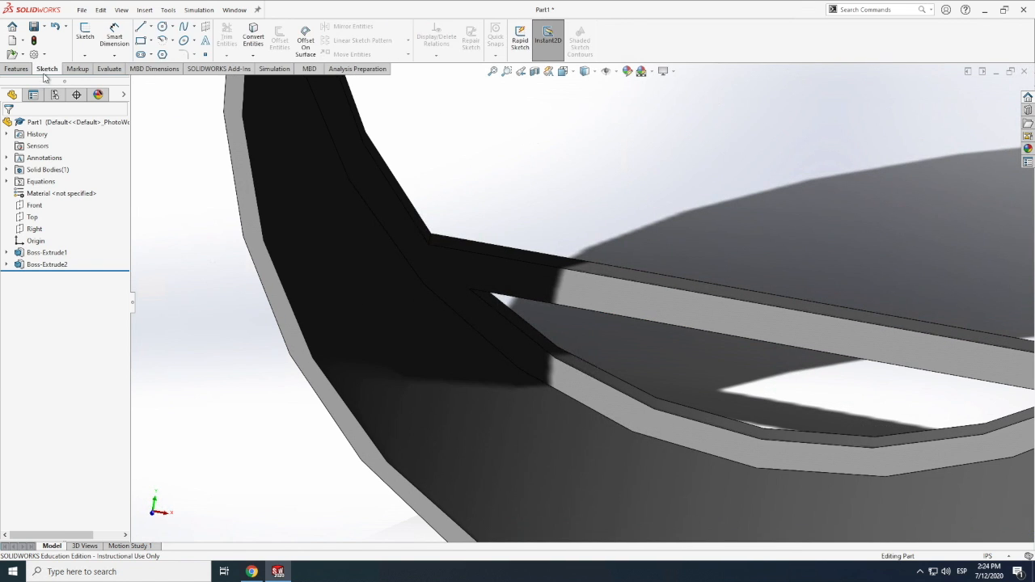
pyautogui.click(86, 30)
pyautogui.click(468, 275)
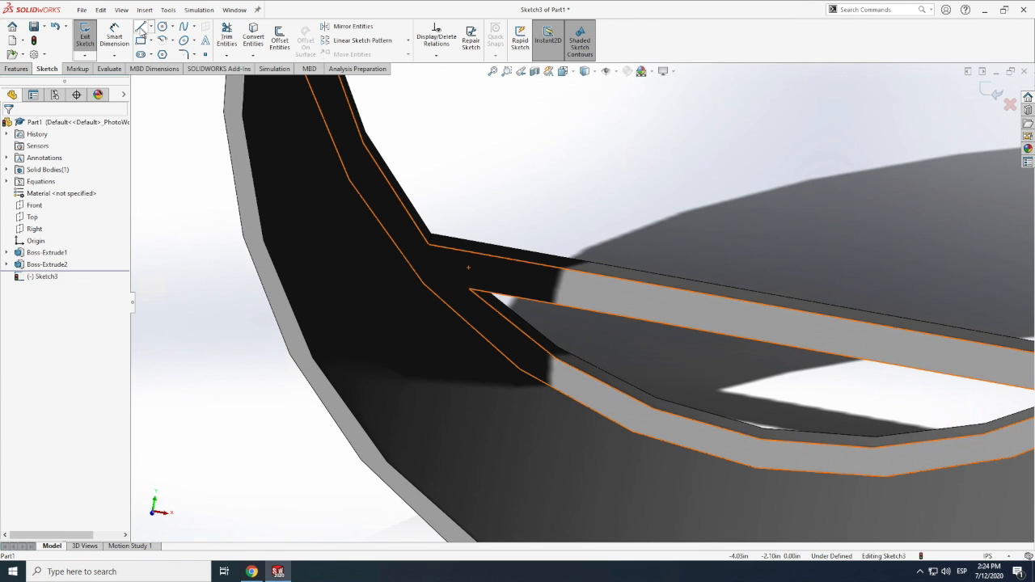
pyautogui.click(16, 69)
pyautogui.click(175, 26)
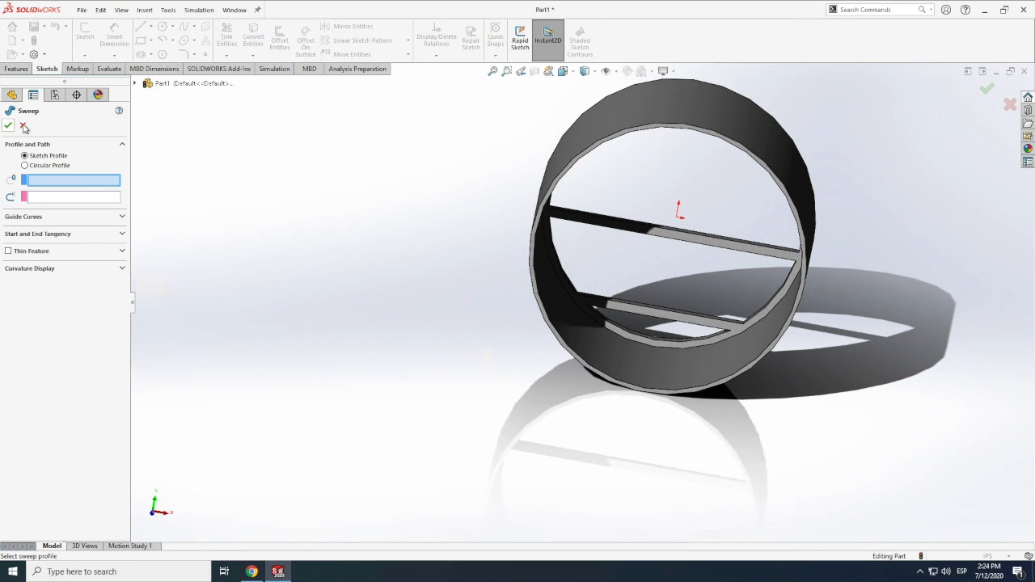
pyautogui.click(23, 127)
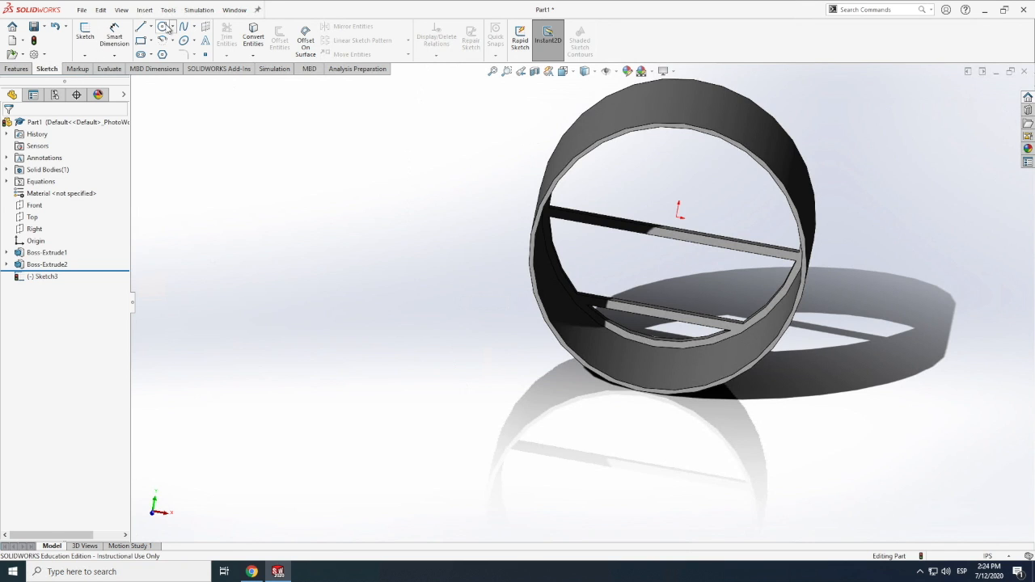
pyautogui.click(166, 27)
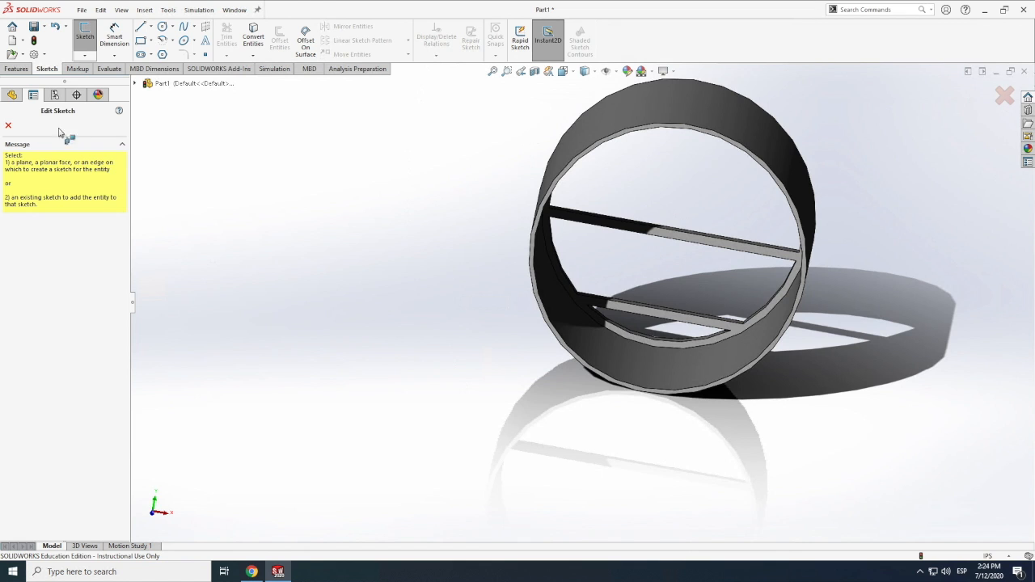
pyautogui.click(7, 127)
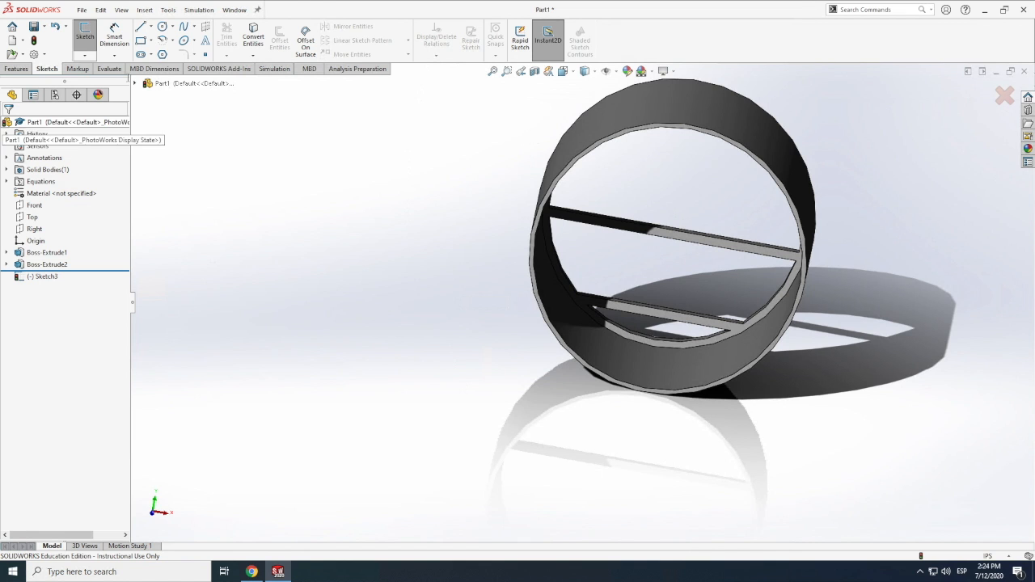
# Open a sketch on the inner face of the floor frame and draw a circle about 7.59 in in diameter from the origin
pyautogui.click(85, 29)
pyautogui.click(683, 240)
pyautogui.click(163, 26)
pyautogui.click(677, 216)
pyautogui.click(656, 347)
pyautogui.press('Escape')
# Draw a second, smaller concentric circle about 7.49 in in diameter from the origin, within the frame's ring
pyautogui.click(163, 27)
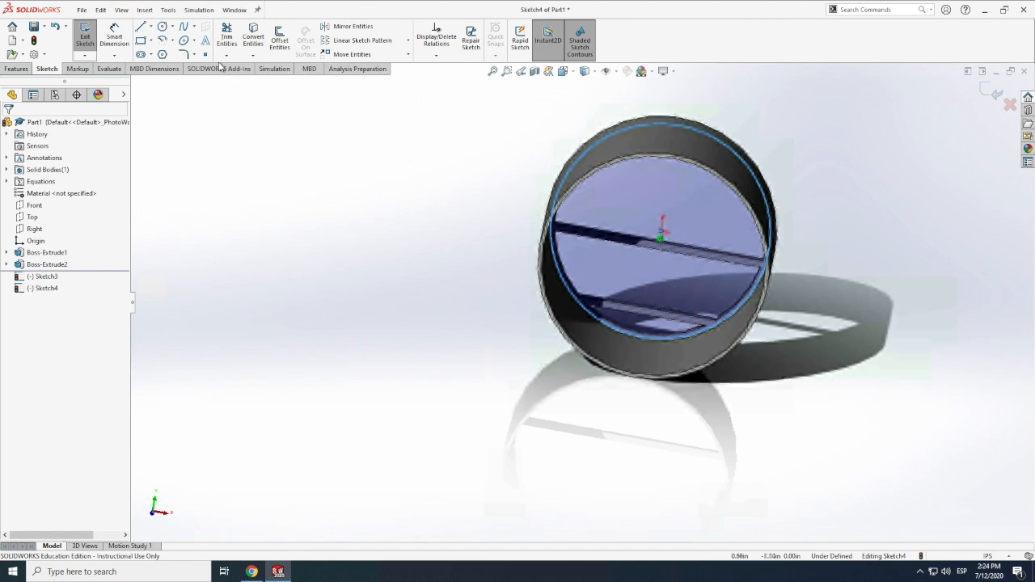
pyautogui.scroll(-3, 646, 339)
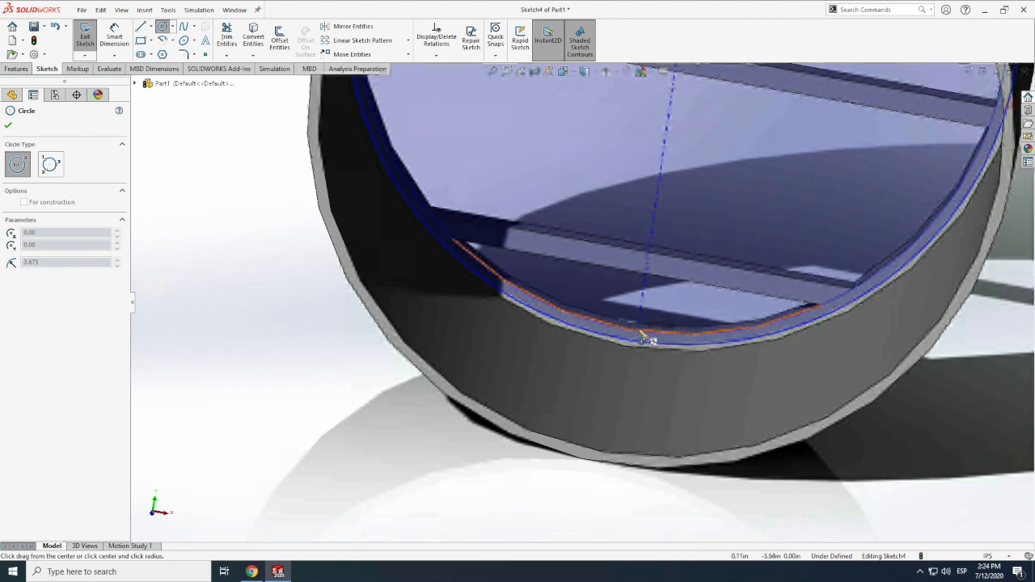
pyautogui.scroll(-5, 642, 340)
pyautogui.click(588, 342)
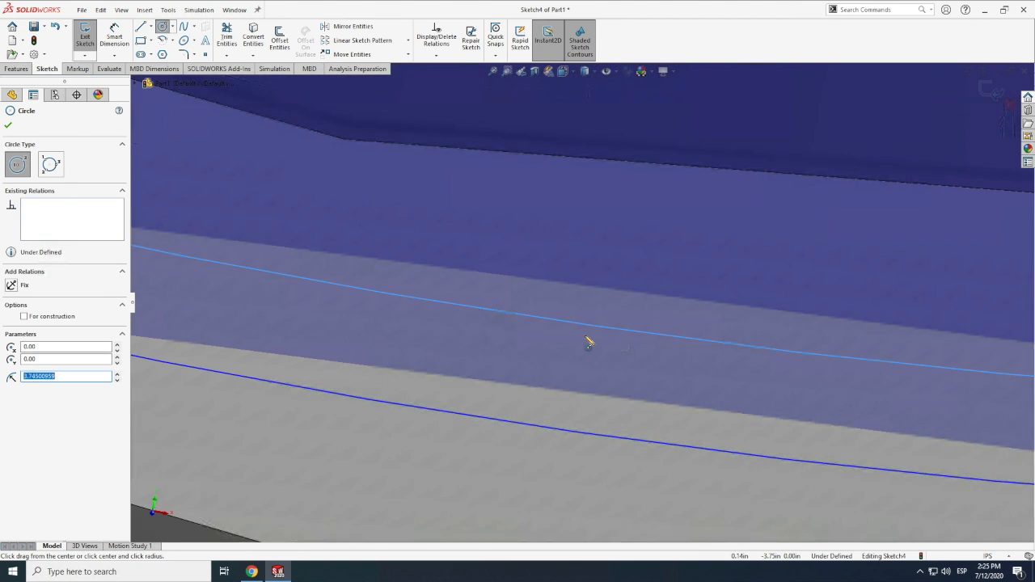
pyautogui.scroll(5, 589, 342)
pyautogui.press('Escape')
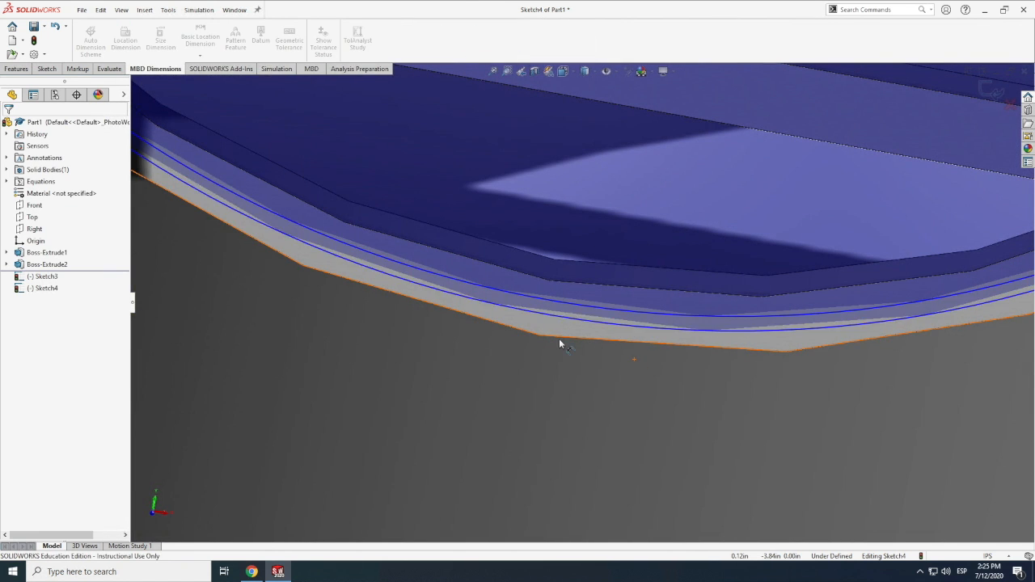
# Dimension the outer circle's diameter with the equation ="fuselage"-0.35, placed beside the tube
pyautogui.scroll(7, 551, 339)
pyautogui.click(744, 190)
pyautogui.click(806, 188)
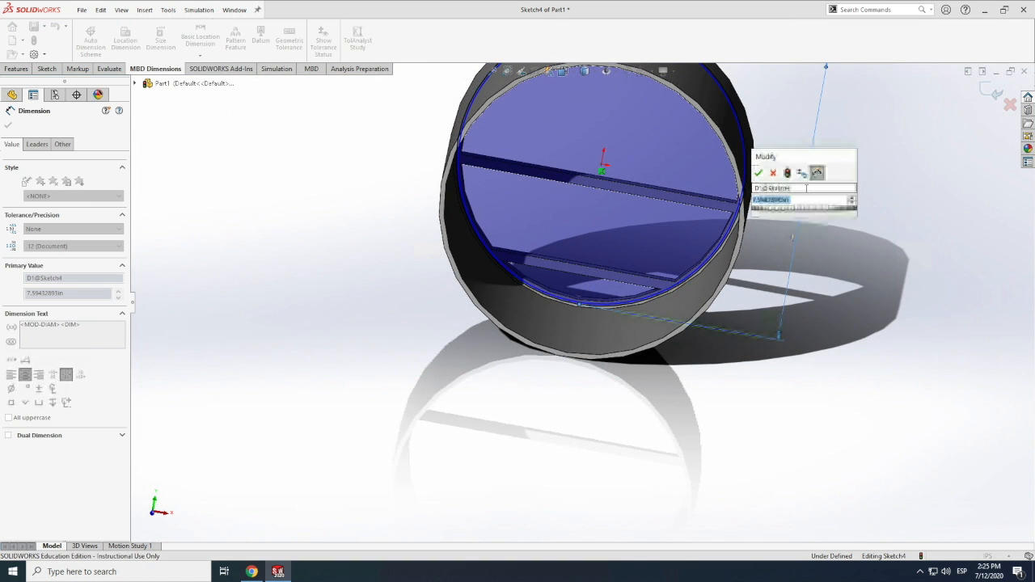
pyautogui.write('=')
pyautogui.click(782, 213)
pyautogui.write('-0.05')
pyautogui.press('Return')
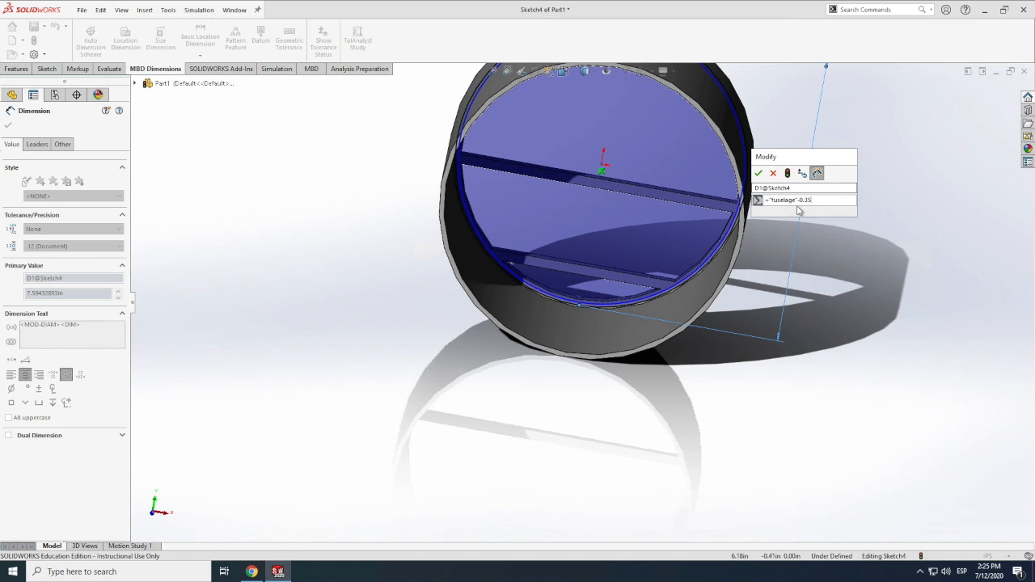
pyautogui.click(758, 174)
# Dimension the inner circle's diameter with the equation ="fuselage"-0.5, placed beside the outer circle's dimension
pyautogui.click(706, 261)
pyautogui.click(855, 219)
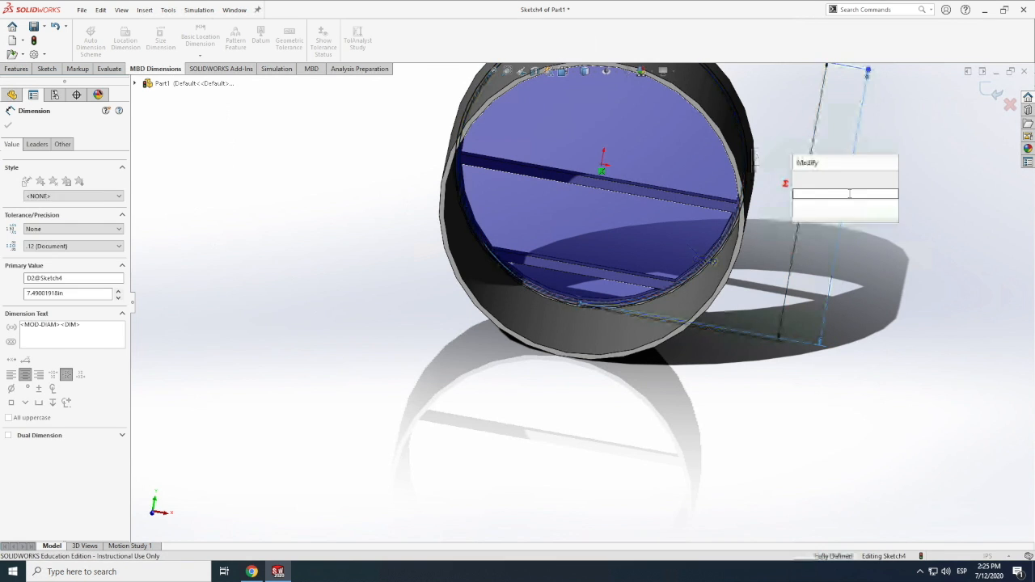
pyautogui.write('=fuselage')
pyautogui.click(837, 219)
pyautogui.write('-')
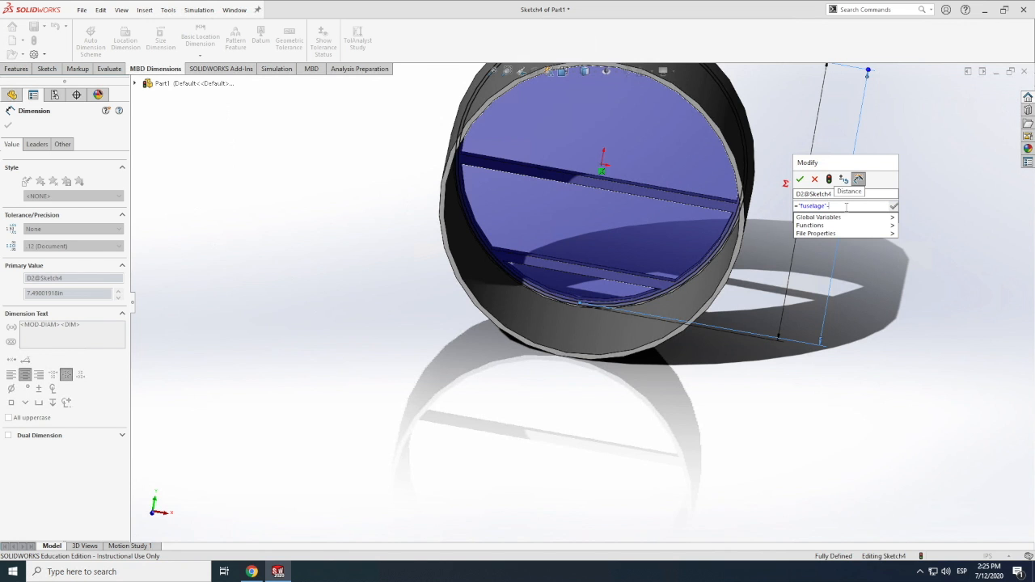
pyautogui.write('0.5')
pyautogui.press('Return')
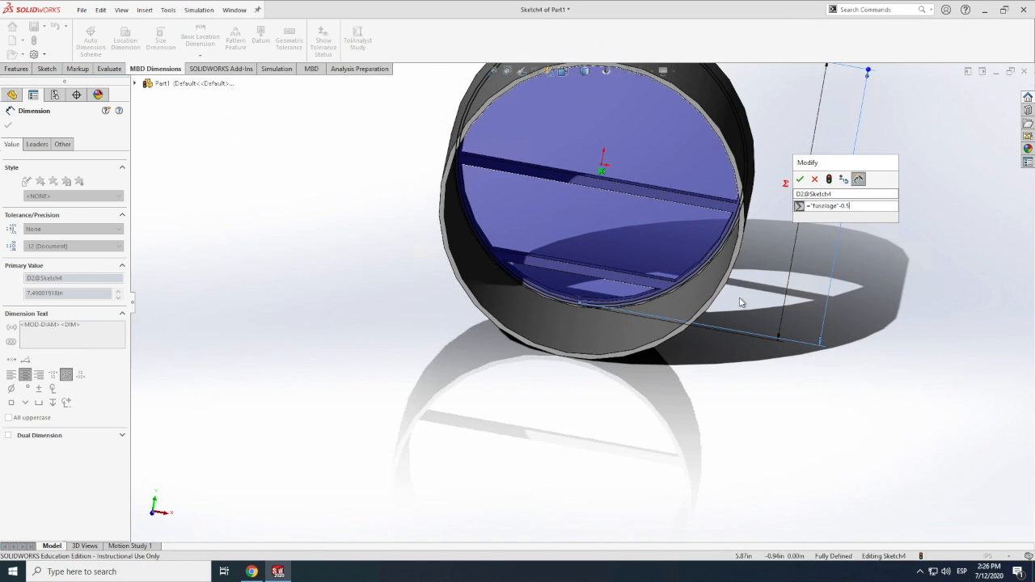
pyautogui.press('Return')
# Change the inner circle's "fuselage"-based diameter equation so that it gives 7.45 in
pyautogui.scroll(-5, 680, 266)
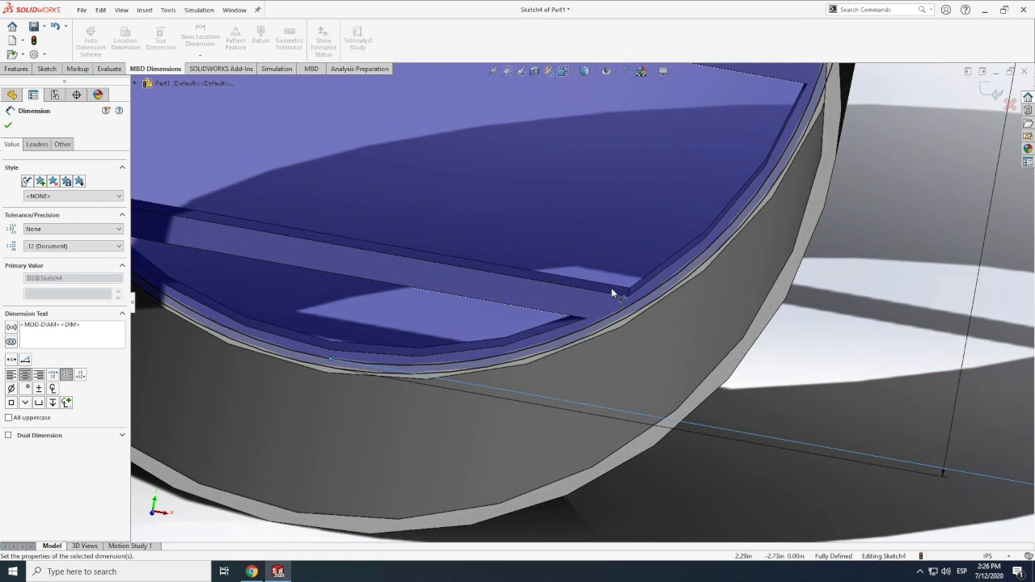
pyautogui.scroll(5, 665, 281)
pyautogui.scroll(-5, 662, 279)
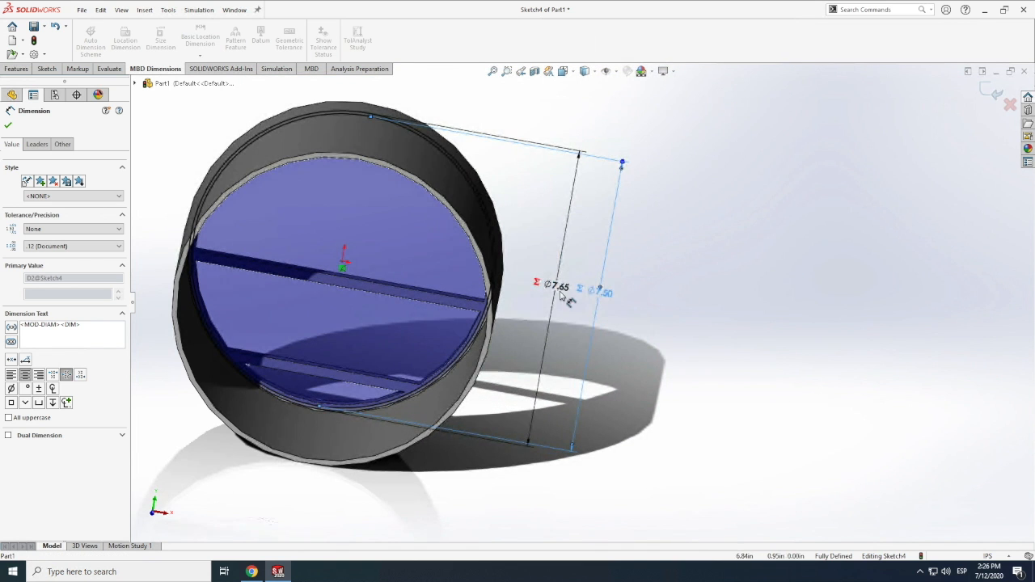
pyautogui.doubleClick(607, 296)
pyautogui.press('BackSpace')
pyautogui.write('6')
pyautogui.scroll(-8, 568, 322)
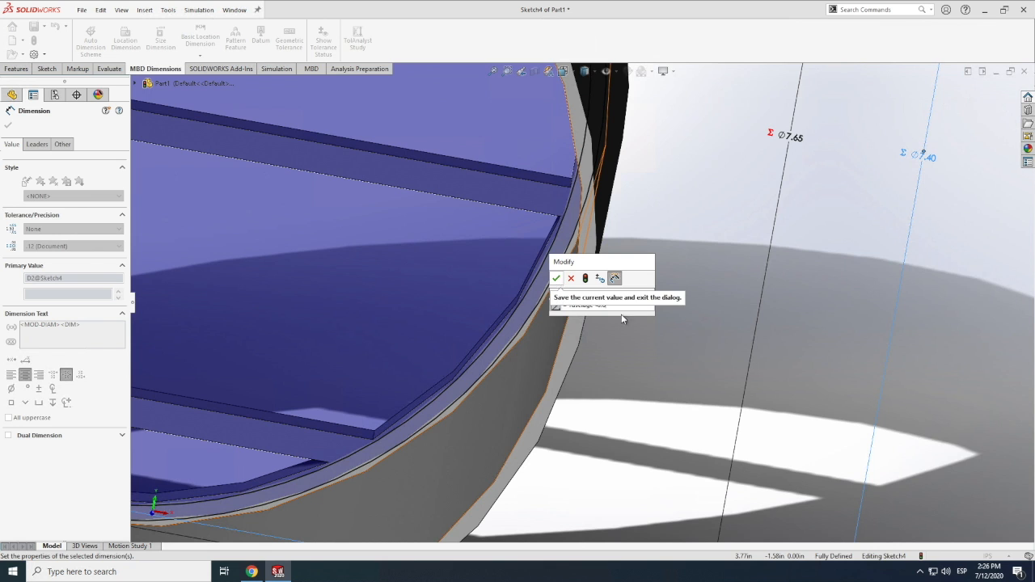
pyautogui.click(555, 278)
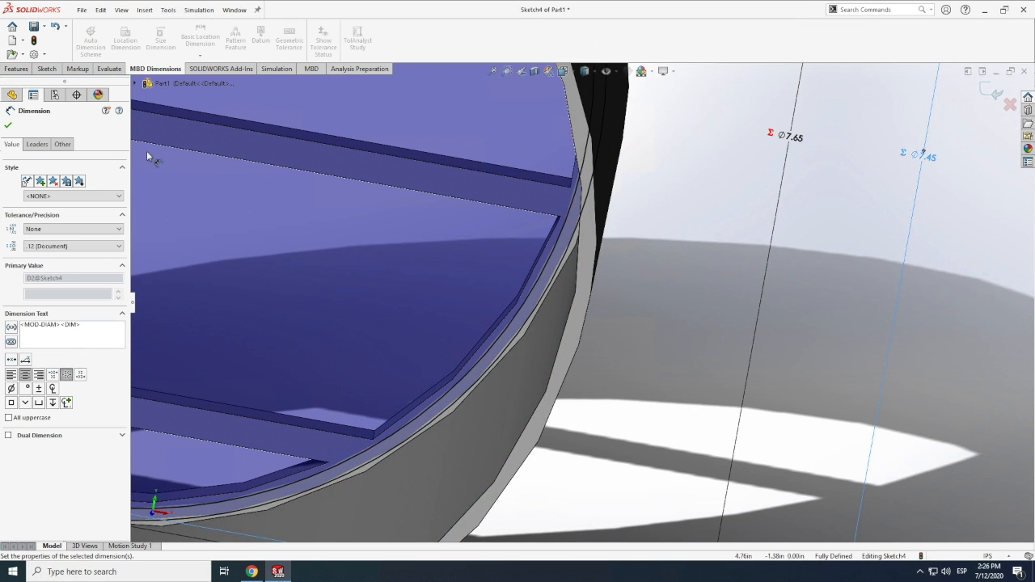
# Cut the ring between the two circles into the frame with a blind Extruded Cut 0.10 in deep
pyautogui.click(8, 124)
pyautogui.click(16, 69)
pyautogui.click(230, 41)
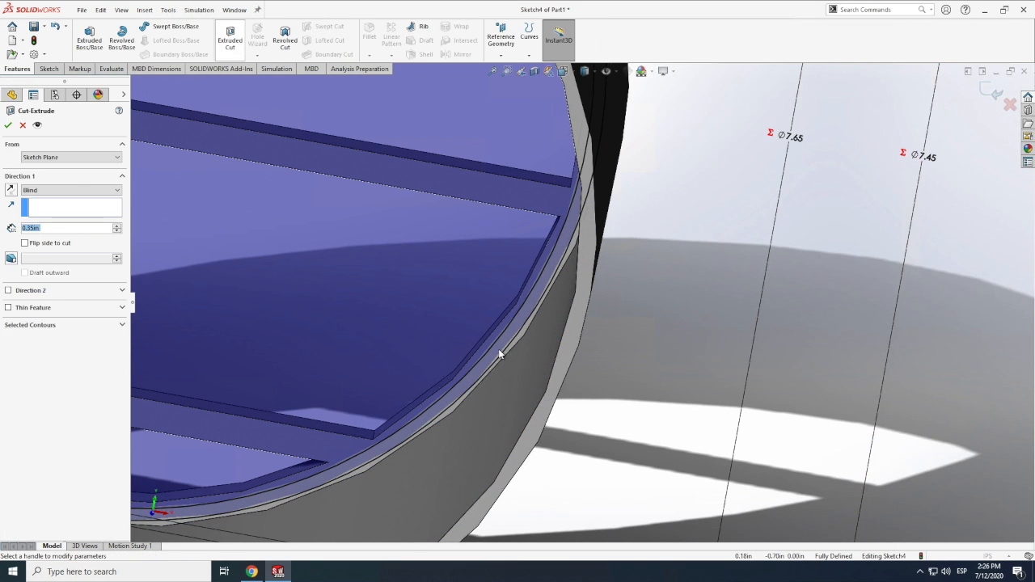
pyautogui.doubleClick(43, 228)
pyautogui.write('0.0')
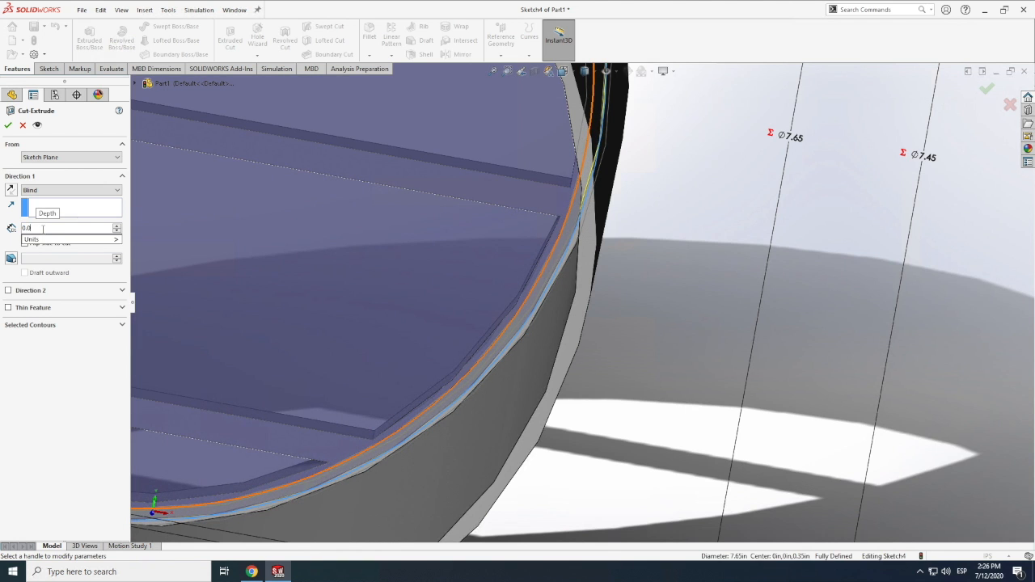
pyautogui.press('Return')
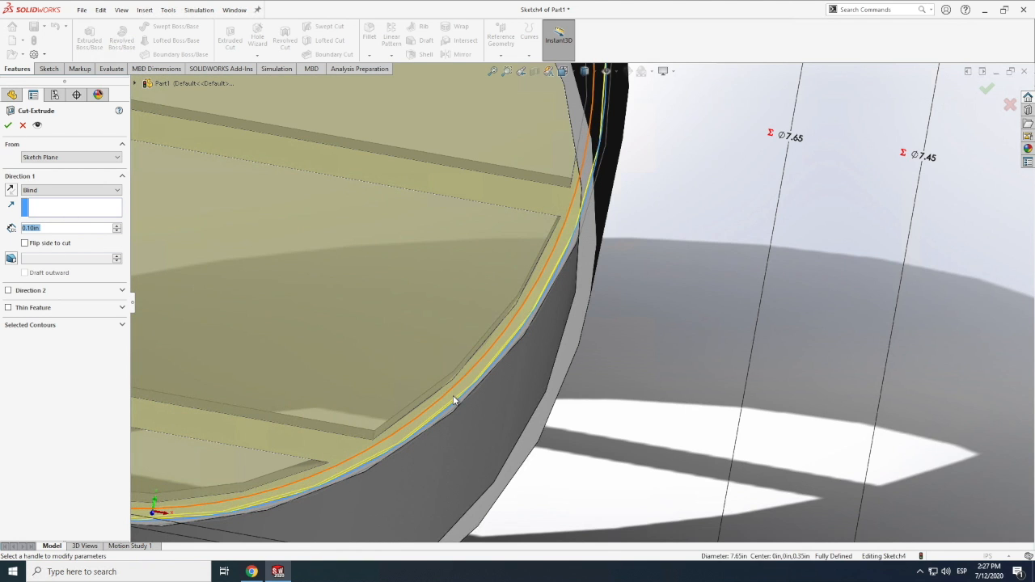
pyautogui.scroll(-2, 415, 381)
pyautogui.click(8, 125)
# Examine the groove cut around the frame's ring close up near the lower floor and from the tube's open end
pyautogui.click(720, 387)
pyautogui.scroll(8, 721, 388)
pyautogui.scroll(-5, 542, 262)
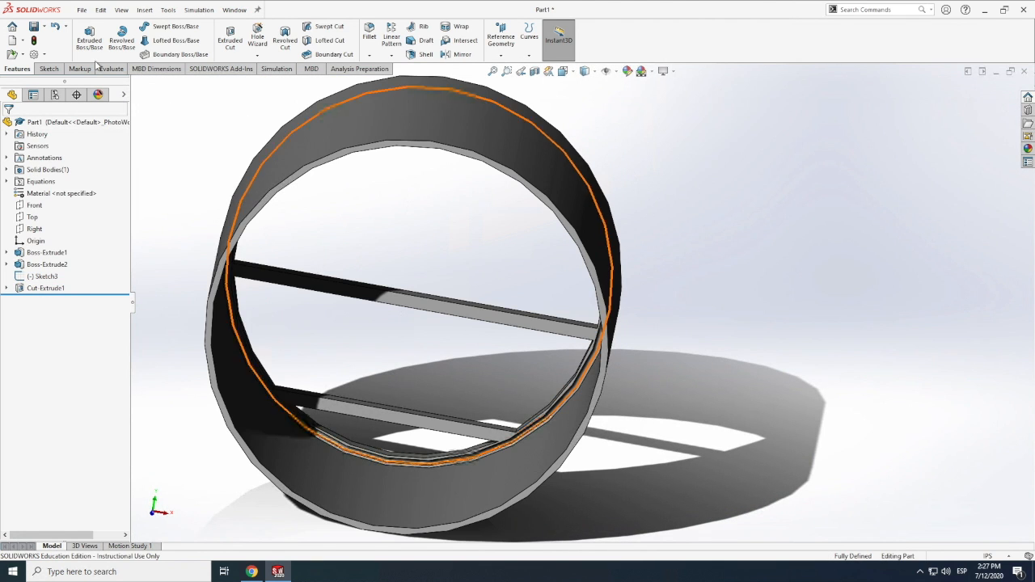
pyautogui.click(121, 11)
pyautogui.moveTo(153, 72)
pyautogui.click(257, 137)
pyautogui.moveTo(380, 356); pyautogui.dragTo(427, 394)
pyautogui.scroll(-10, 427, 393)
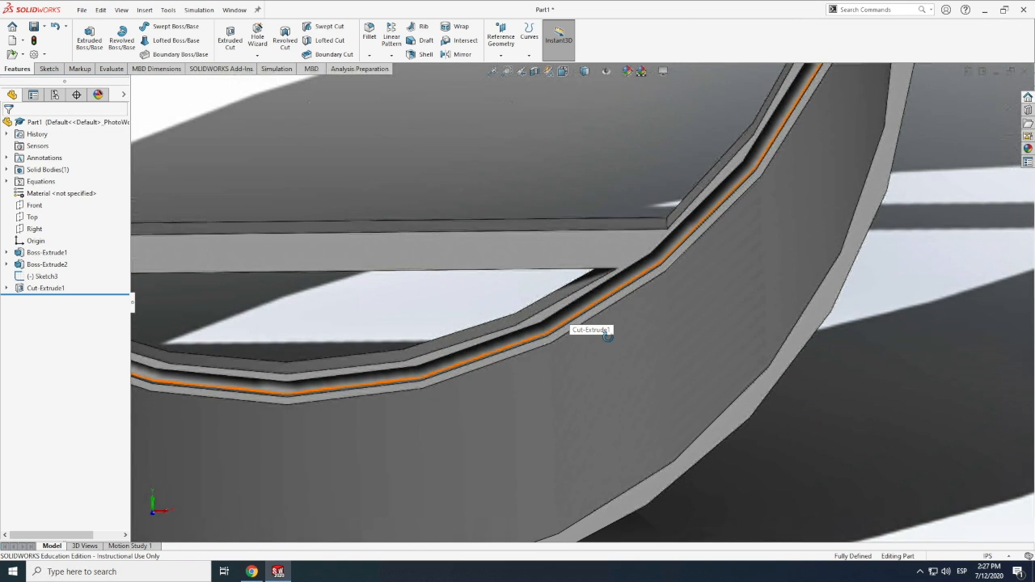
pyautogui.scroll(8, 611, 337)
pyautogui.moveTo(563, 365); pyautogui.dragTo(519, 209)
pyautogui.scroll(-4, 507, 188)
# Open a sketch on the end face of the lower floor beam and draw a vertical construction line across the beam's middle
pyautogui.click(50, 69)
pyautogui.click(85, 36)
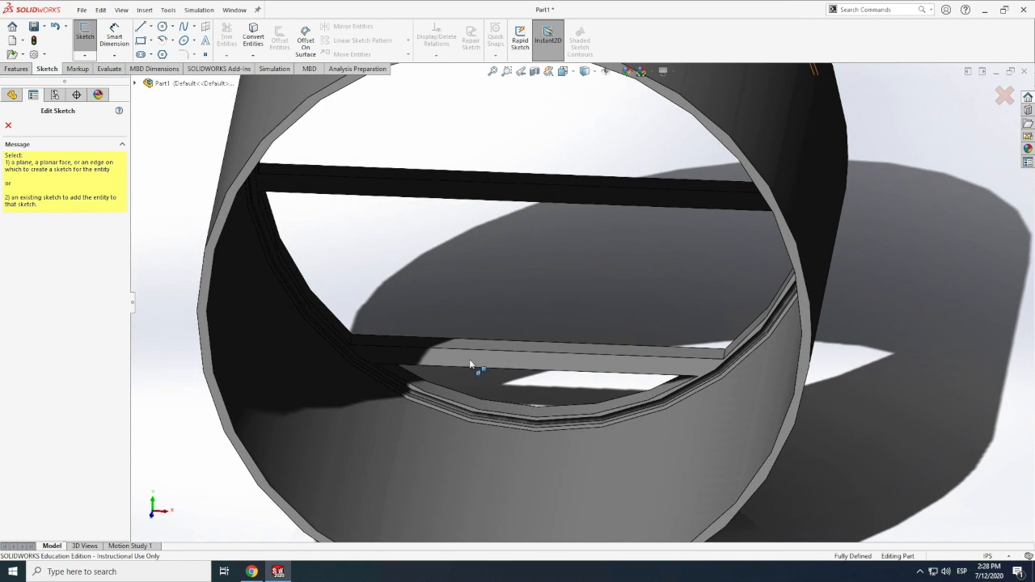
pyautogui.click(488, 357)
pyautogui.press('l')
pyautogui.click(536, 353)
pyautogui.click(537, 370)
pyautogui.press('Escape')
# Draw a vertical construction line across the height of the upper floor beam at its middle
pyautogui.click(141, 26)
pyautogui.click(16, 69)
pyautogui.scroll(4, 538, 203)
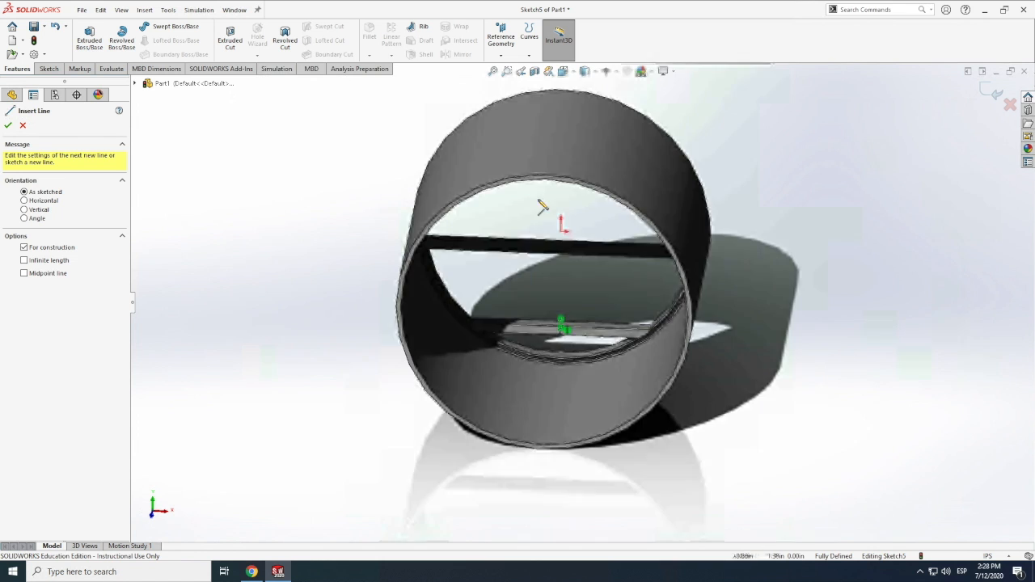
pyautogui.scroll(-1, 540, 202)
pyautogui.click(572, 277)
pyautogui.click(572, 266)
pyautogui.press('Escape')
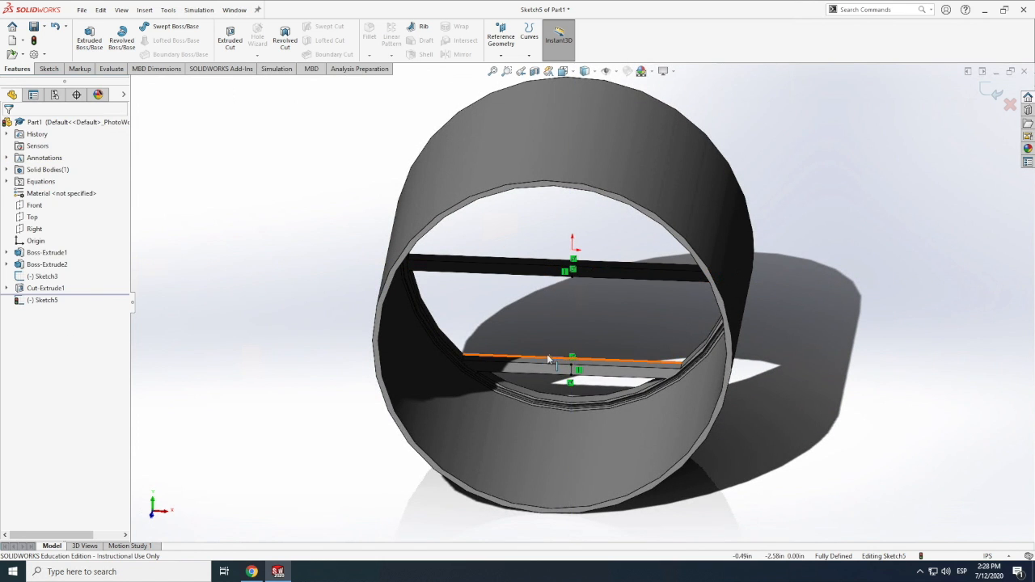
# Draw horizontal construction lines from the midpoints of the vertical lines along the right halves of the lower and upper floor beams
pyautogui.scroll(-5, 547, 358)
pyautogui.click(47, 68)
pyautogui.click(150, 27)
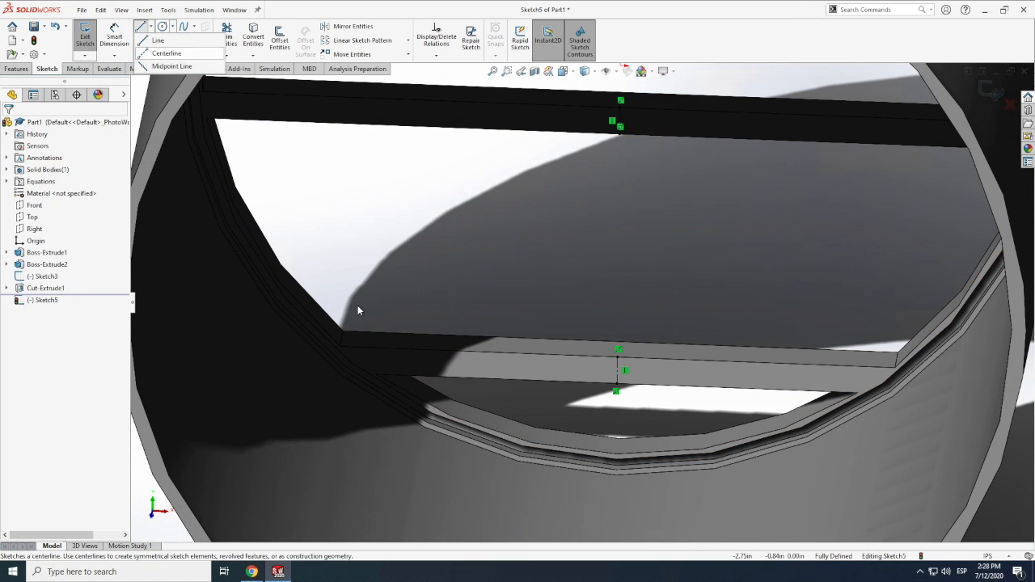
pyautogui.click(165, 53)
pyautogui.click(619, 370)
pyautogui.click(858, 378)
pyautogui.press('Escape')
pyautogui.click(150, 27)
pyautogui.click(166, 53)
pyautogui.click(619, 126)
pyautogui.click(962, 134)
pyautogui.press('Escape')
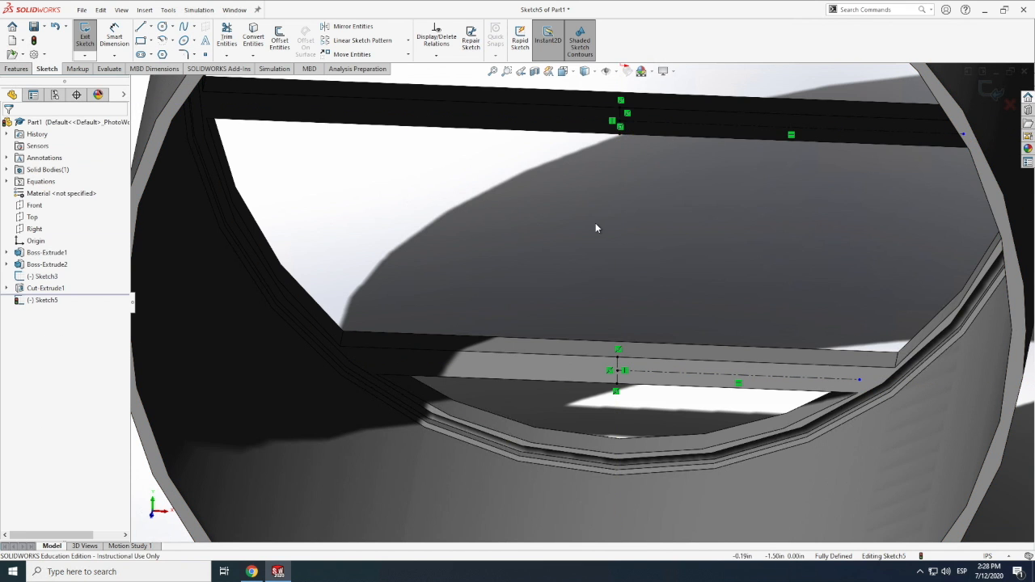
# Try to add a relation to the horizontal construction lines on the floor beams, and remove both lines from the sketch
pyautogui.scroll(10, 595, 223)
pyautogui.click(121, 10)
pyautogui.moveTo(152, 74)
pyautogui.click(271, 136)
pyautogui.moveTo(576, 283); pyautogui.dragTo(603, 294)
pyautogui.scroll(-2, 603, 294)
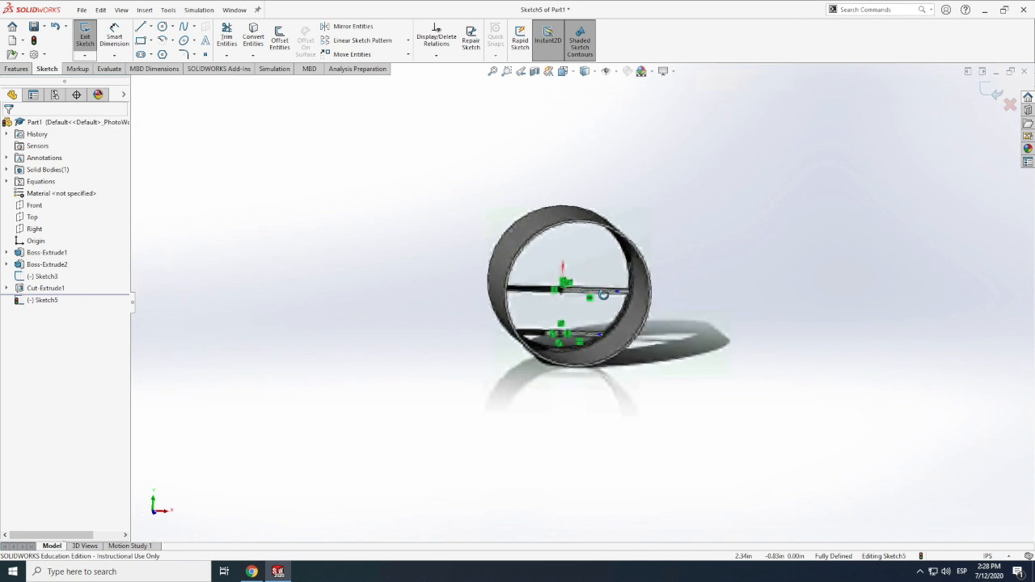
pyautogui.scroll(-6, 603, 294)
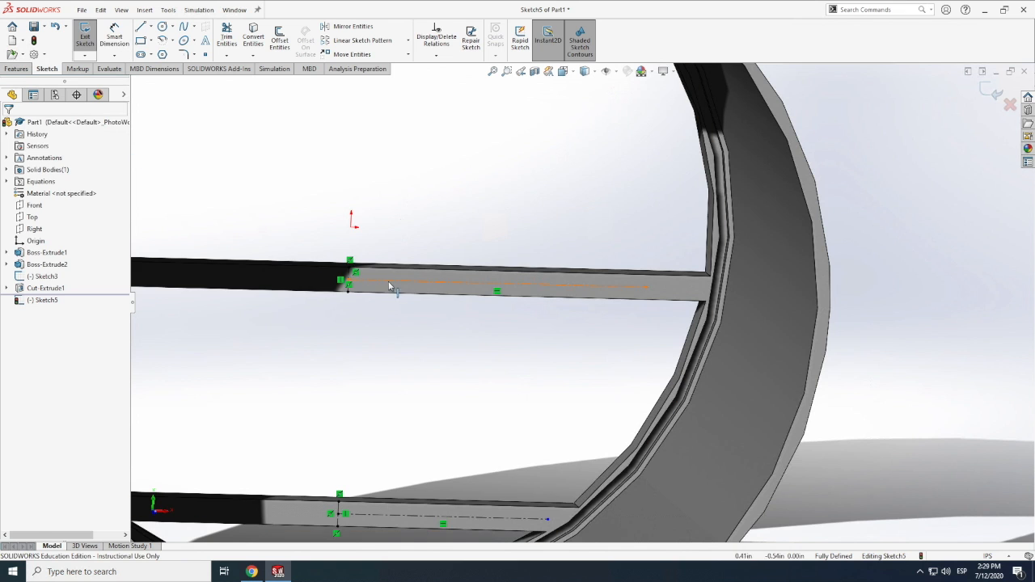
pyautogui.click(388, 285)
pyautogui.scroll(5, 388, 281)
pyautogui.keyDown('ctrl'); pyautogui.click(660, 498); pyautogui.keyUp('ctrl')
pyautogui.click(17, 325)
pyautogui.click(540, 416)
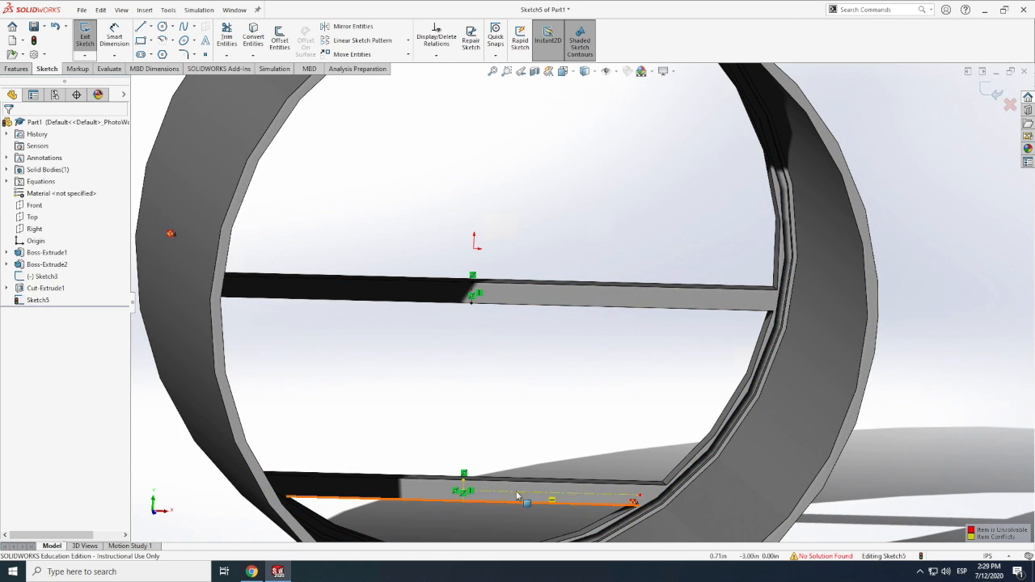
pyautogui.click(512, 492)
pyautogui.hotkey('ctrl', 'z')
pyautogui.hotkey('ctrl', 'z')
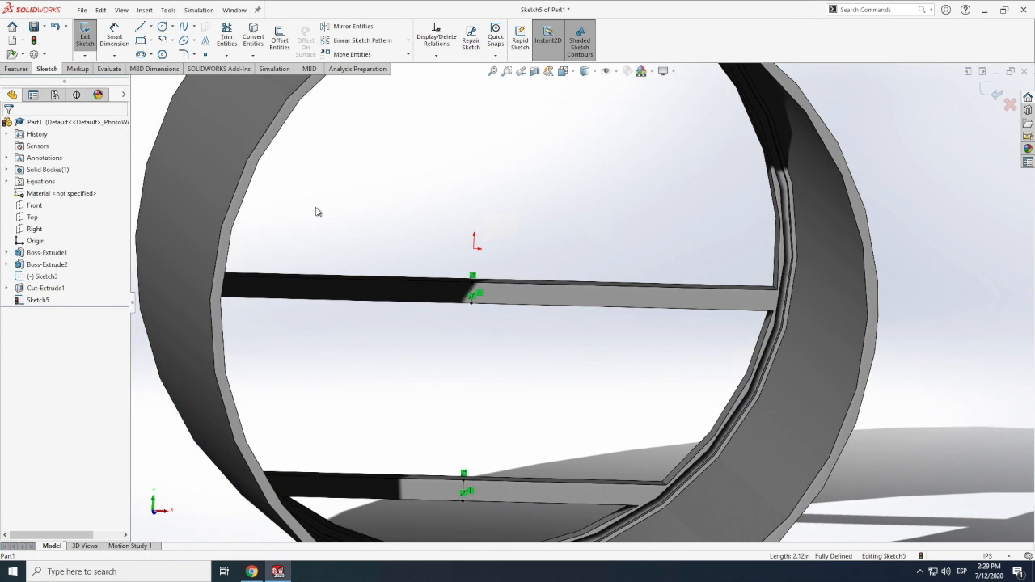
# Draw horizontal construction lines along the upper and lower floor beams, from each vertical line's midpoint to the ring's groove edge
pyautogui.click(141, 26)
pyautogui.click(476, 292)
pyautogui.doubleClick(781, 306)
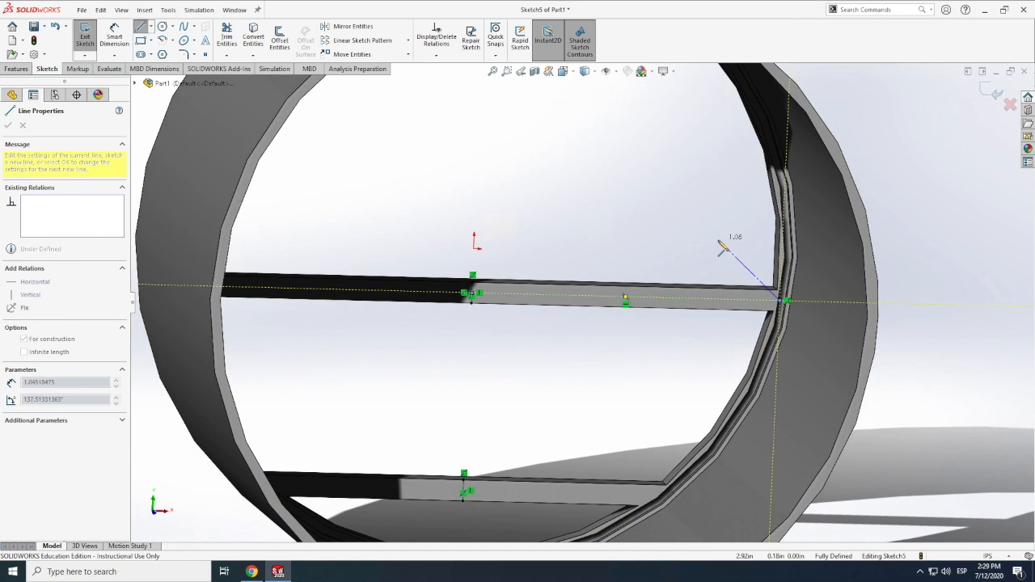
pyautogui.click(464, 491)
pyautogui.click(666, 495)
pyautogui.press('Escape')
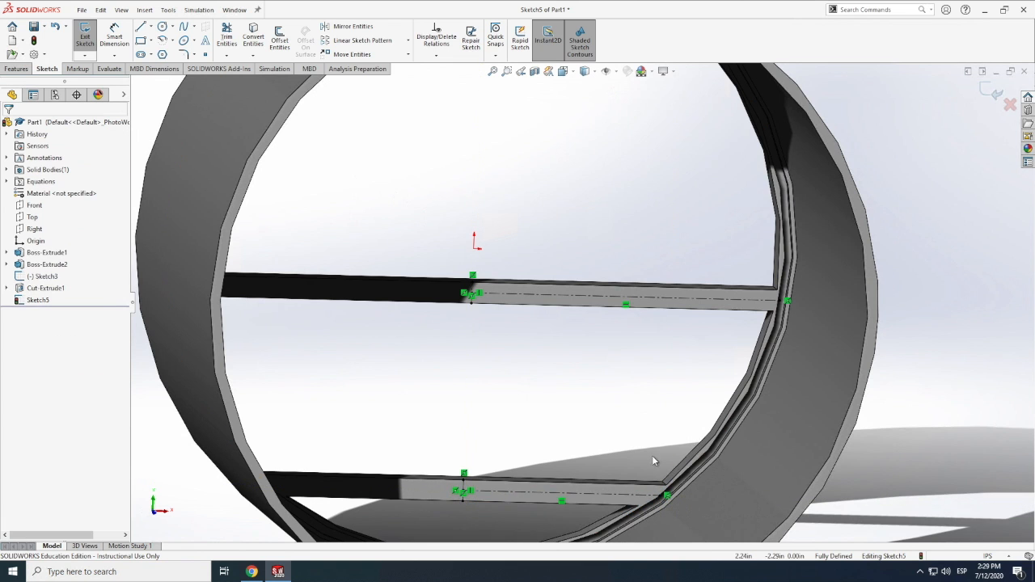
# Divide the upper beam's horizontal construction line with 15 sketch points using the Segment tool
pyautogui.click(169, 9)
pyautogui.moveTo(231, 297)
pyautogui.click(363, 123)
pyautogui.click(522, 300)
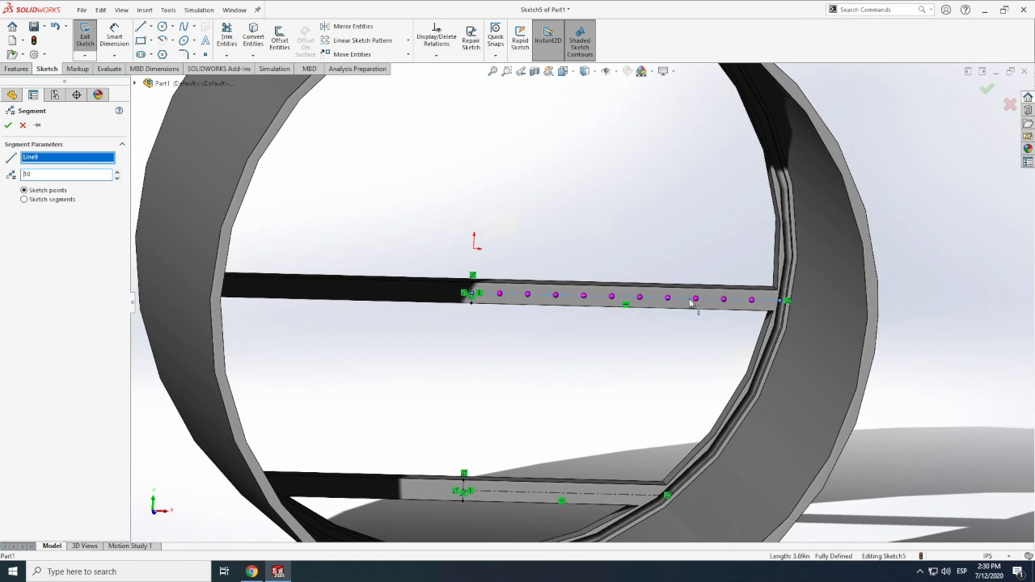
pyautogui.write('15')
pyautogui.scroll(1, 524, 315)
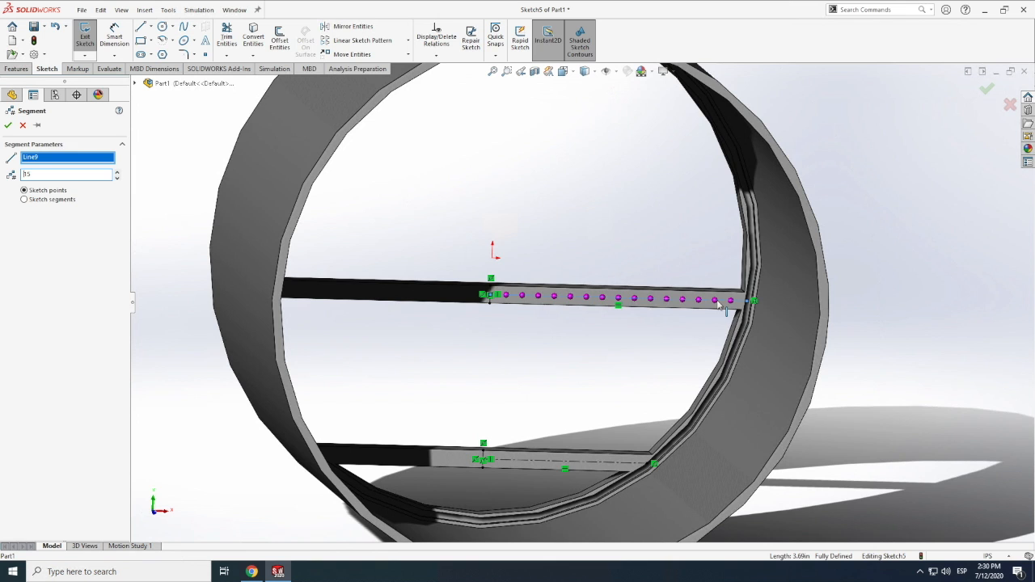
pyautogui.press('Return')
# Divide the lower beam's horizontal construction line with sketch points using the Segment tool
pyautogui.click(168, 10)
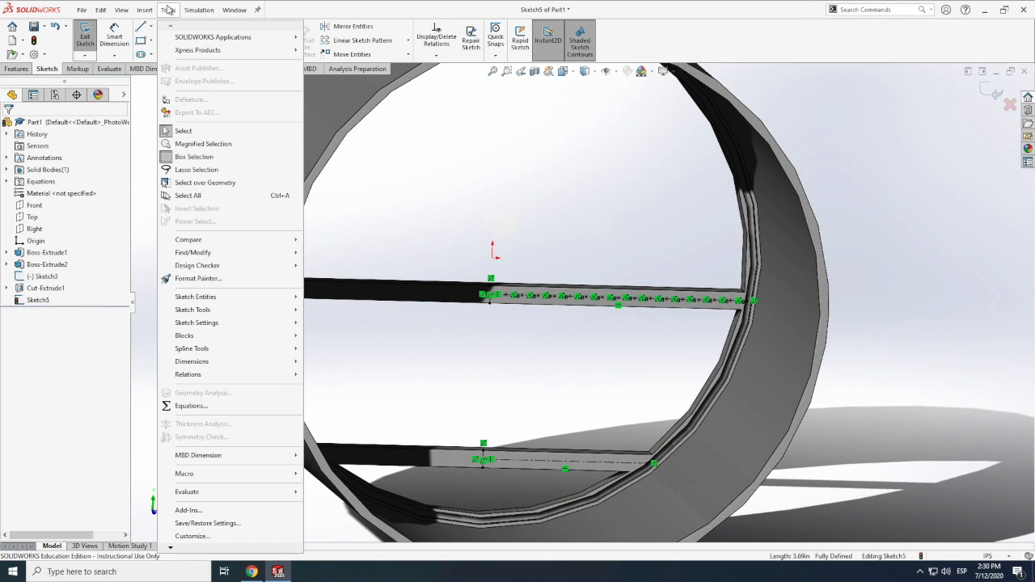
pyautogui.moveTo(206, 314)
pyautogui.click(332, 119)
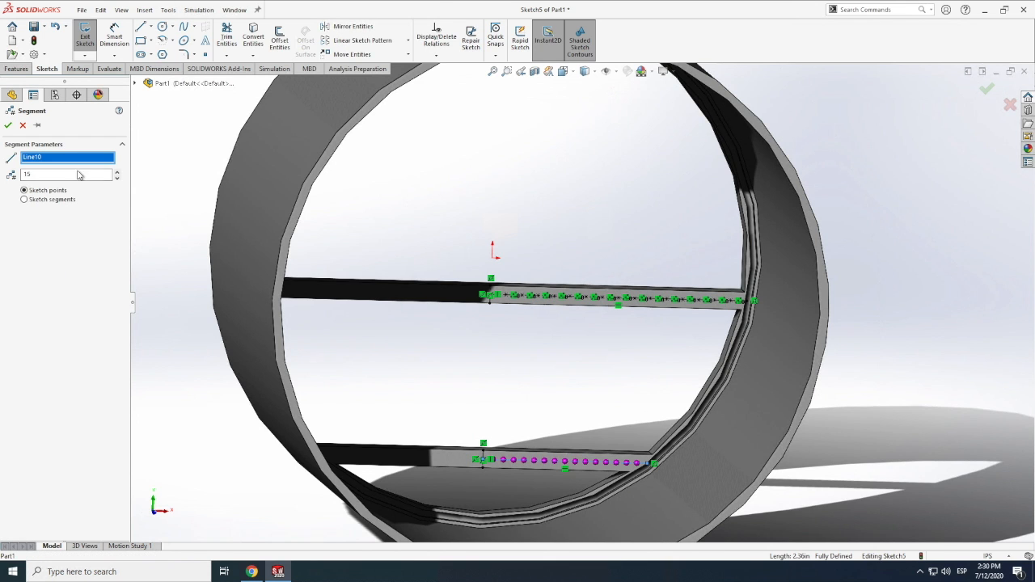
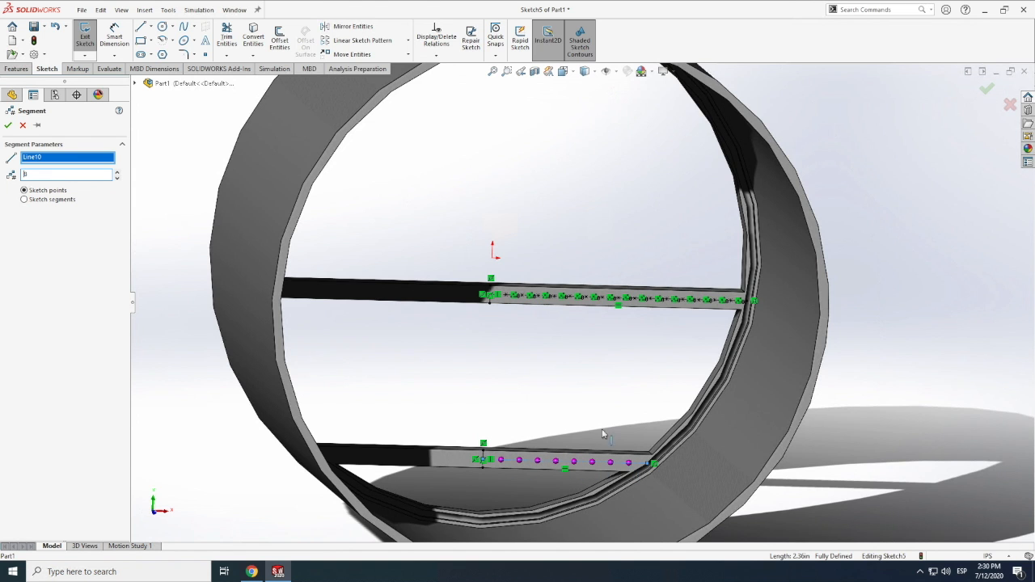
# Apply the Segment tool's sketch points to the lower beam's horizontal construction line
pyautogui.press('Return')
pyautogui.scroll(-5, 558, 291)
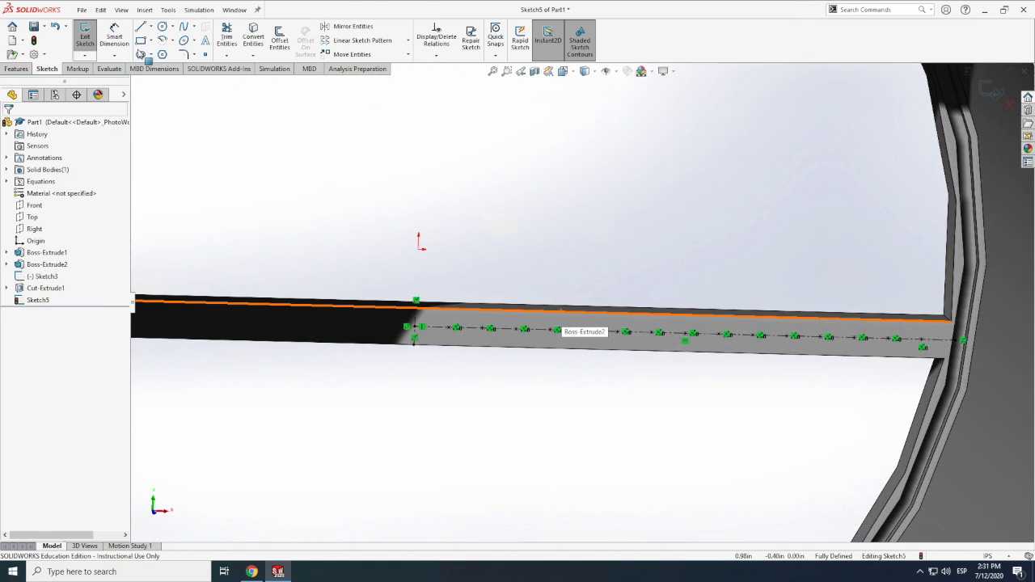
pyautogui.scroll(-6, 153, 46)
pyautogui.click(17, 69)
pyautogui.scroll(1, 247, 576)
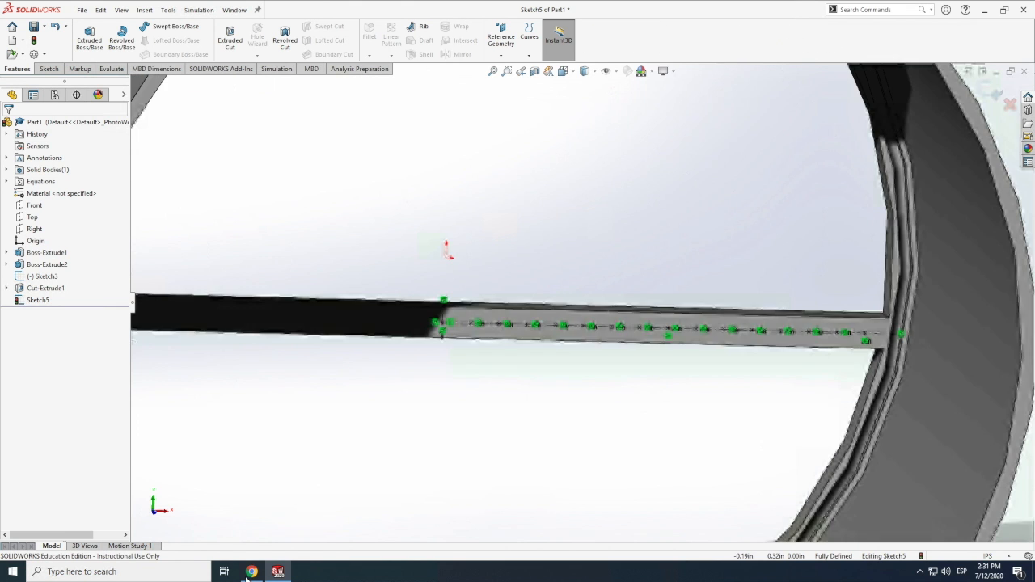
pyautogui.scroll(2, 247, 576)
# Switch to the browser and examine the floor-beam openings in the Airbus A300 cross-section photo
pyautogui.click(253, 574)
pyautogui.click(253, 574)
pyautogui.click(253, 574)
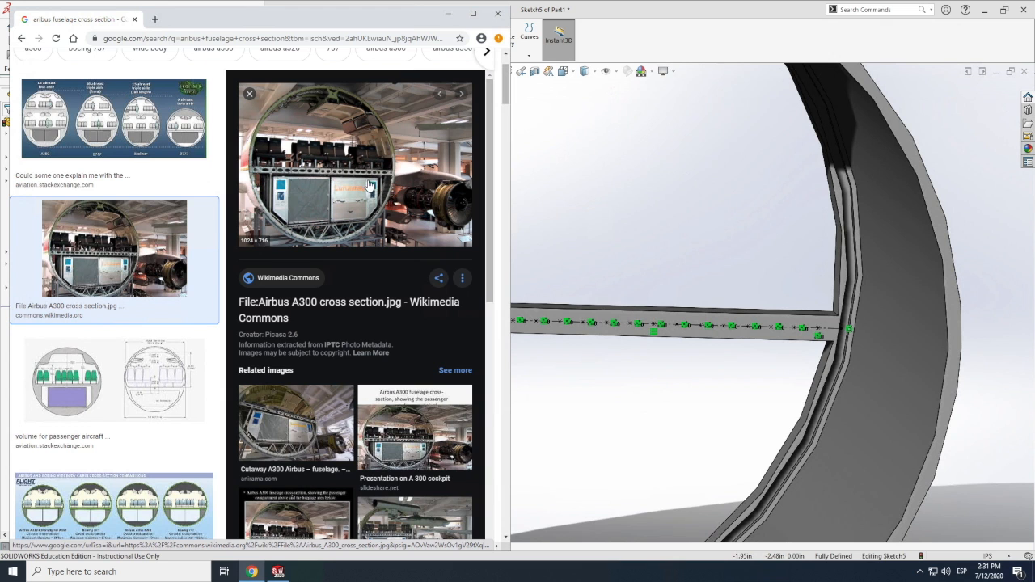
pyautogui.click(449, 17)
# Draw a straight slot about 0.17 in wide between the first and second sketch points on the upper beam's construction line
pyautogui.scroll(-1, 158, 54)
pyautogui.scroll(1, 157, 50)
pyautogui.scroll(-2, 158, 50)
pyautogui.scroll(1, 154, 50)
pyautogui.scroll(3, 490, 323)
pyautogui.click(141, 54)
pyautogui.scroll(-1, 147, 57)
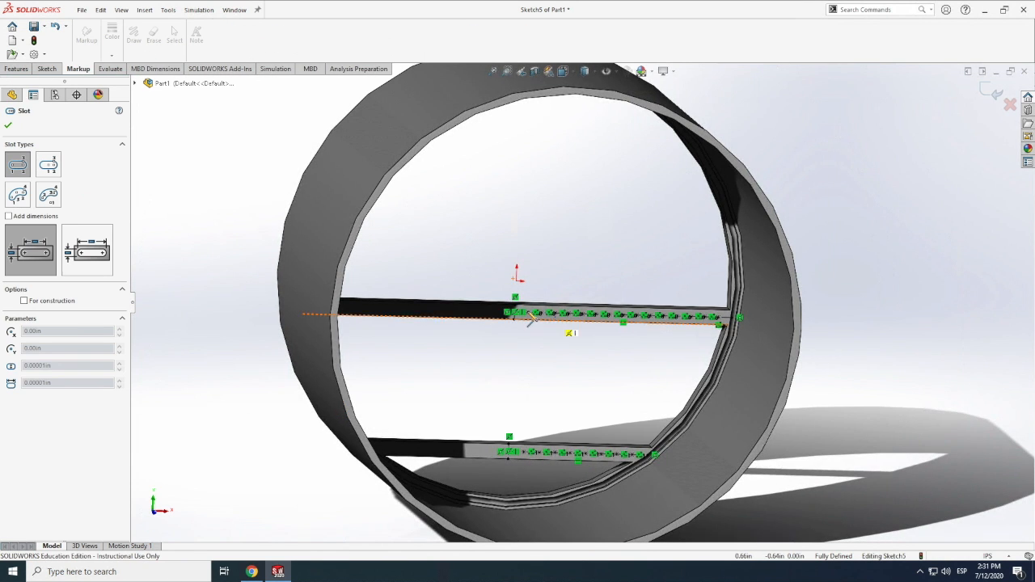
pyautogui.scroll(-8, 533, 317)
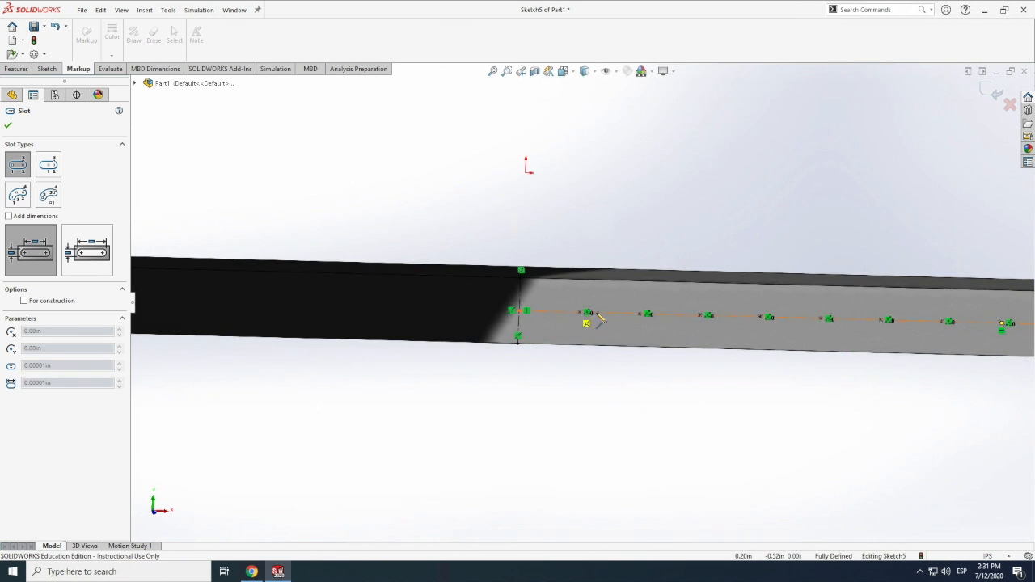
pyautogui.click(662, 341)
# Dimension the width of the first upper-beam slot as 0.17 in
pyautogui.click(47, 68)
pyautogui.click(114, 37)
pyautogui.click(607, 292)
pyautogui.click(601, 334)
pyautogui.click(600, 218)
pyautogui.press('Return')
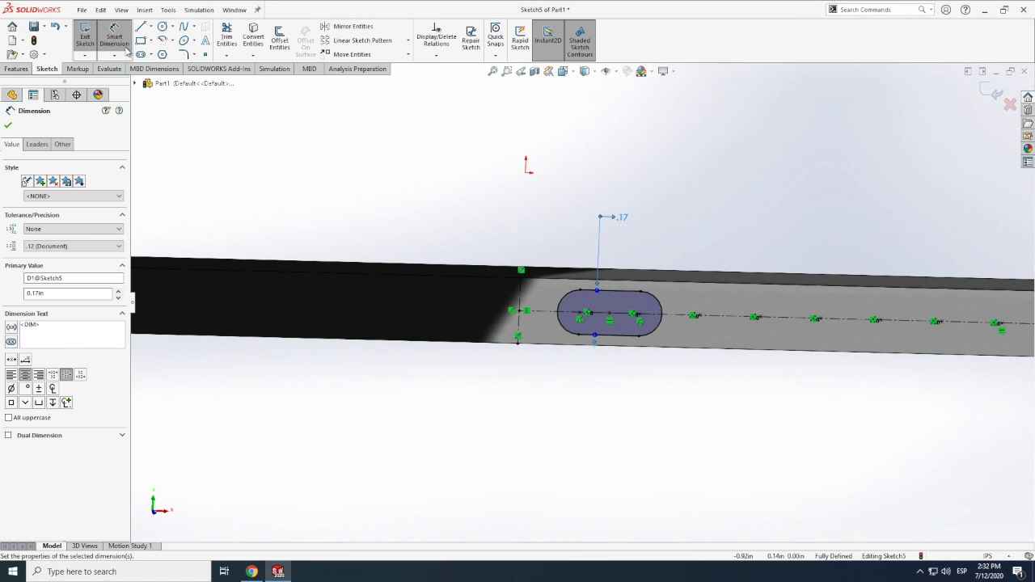
# Draw the second and third straight slots along the upper beam, skipping one sketch point between neighbouring slots
pyautogui.click(141, 54)
pyautogui.click(787, 297)
pyautogui.scroll(5, 426, 367)
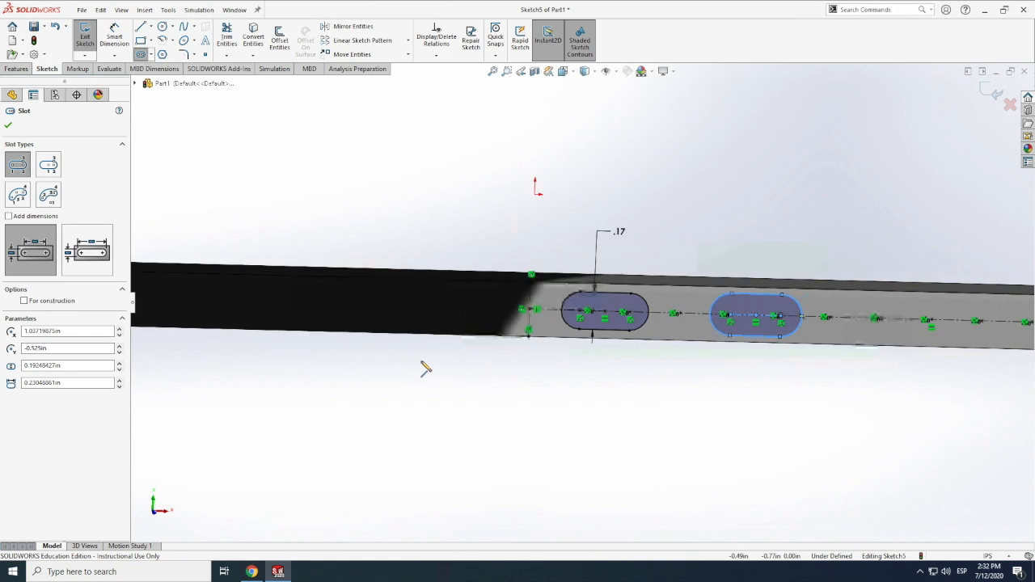
pyautogui.scroll(-10, 768, 321)
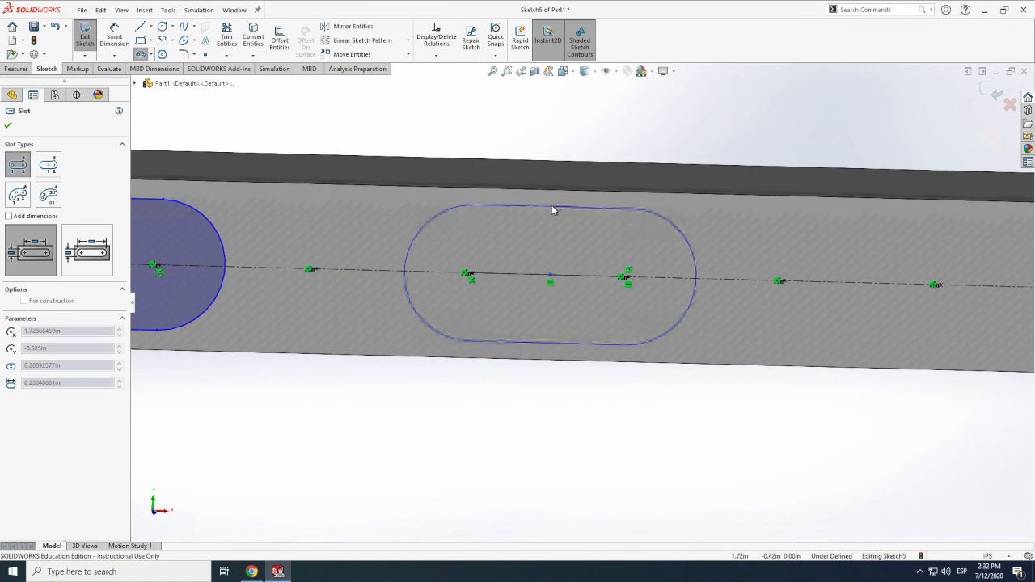
pyautogui.click(552, 208)
# Draw the fourth and fifth straight slots along the upper beam, skipping one sketch point between neighbouring slots
pyautogui.scroll(7, 399, 342)
pyautogui.scroll(-6, 682, 314)
pyautogui.click(606, 319)
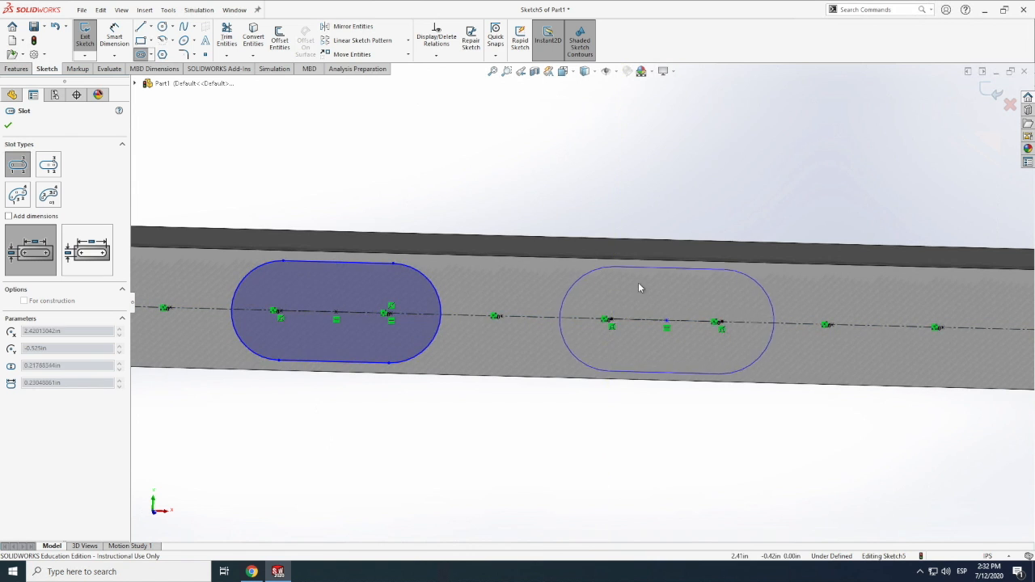
pyautogui.click(638, 288)
pyautogui.scroll(7, 415, 282)
pyautogui.scroll(-5, 623, 314)
pyautogui.click(619, 312)
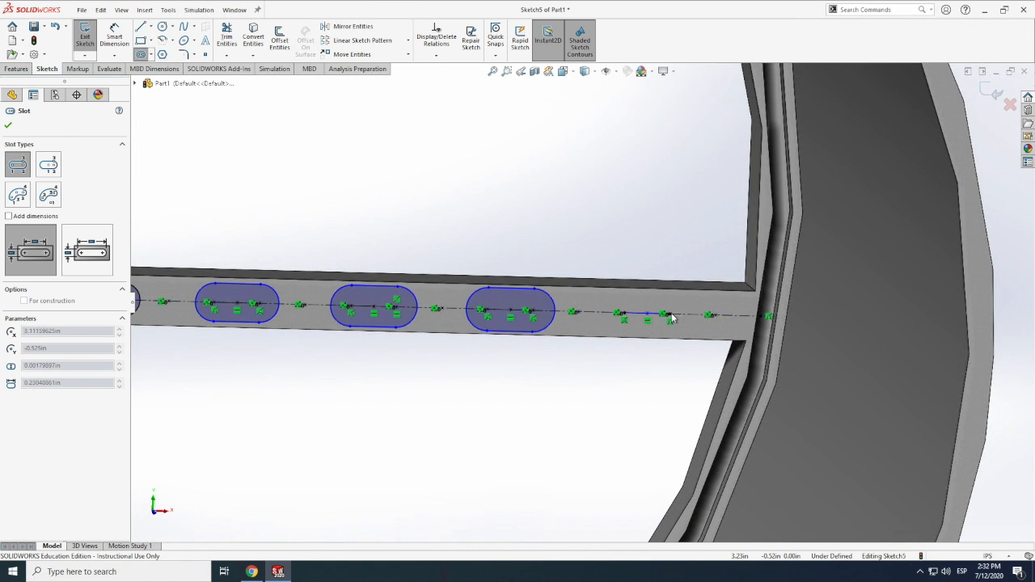
pyautogui.scroll(1, 671, 316)
pyautogui.click(656, 300)
# Draw three straight slots between sketch points on the lower beam, skipping one point between neighbouring slots
pyautogui.scroll(-1, 675, 310)
pyautogui.scroll(9, 726, 327)
pyautogui.scroll(-11, 524, 366)
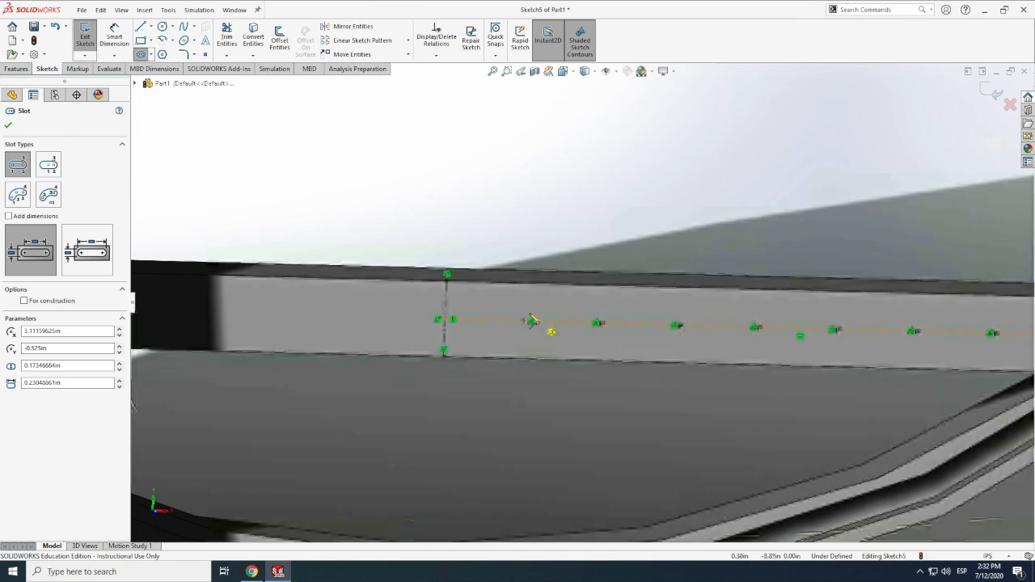
pyautogui.click(533, 321)
pyautogui.click(563, 297)
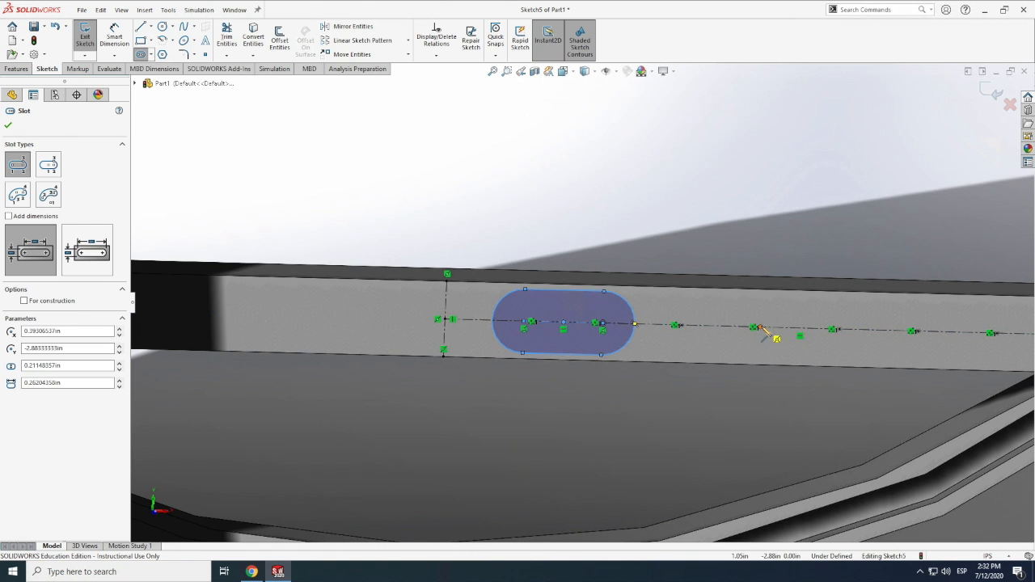
pyautogui.click(798, 300)
pyautogui.scroll(5, 492, 352)
pyautogui.scroll(-4, 768, 319)
pyautogui.click(754, 312)
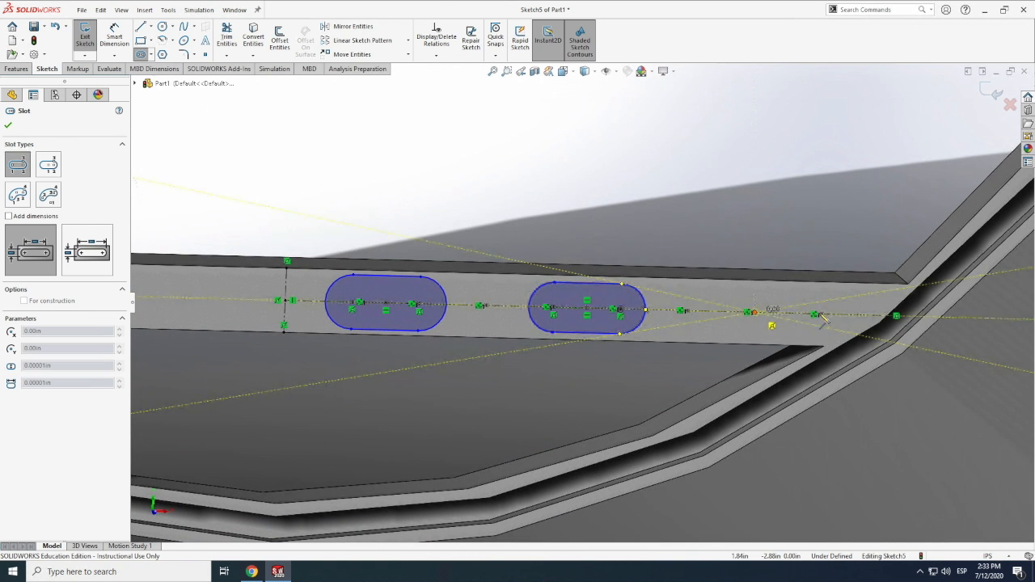
pyautogui.click(783, 292)
pyautogui.press('Escape')
# Set the width of the lower beam's first slot, nearest the vertical construction line, to 0.17 in
pyautogui.click(381, 278)
pyautogui.click(392, 330)
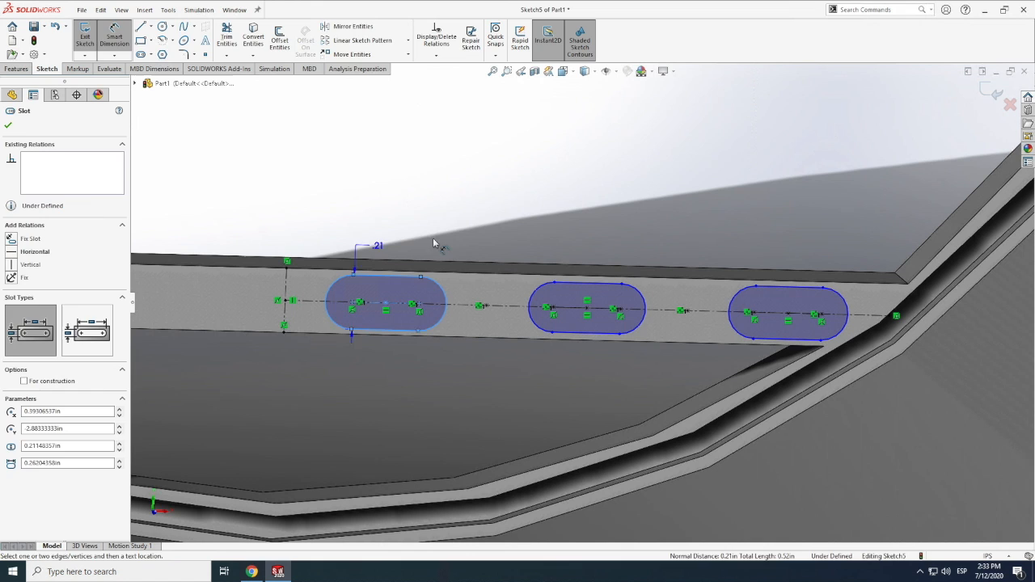
pyautogui.click(422, 222)
pyautogui.write('.17')
pyautogui.press('Return')
# Set the widths of the lower beam's second and third slots to 0.17 in
pyautogui.click(577, 284)
pyautogui.click(571, 221)
pyautogui.write('.17')
pyautogui.press('Return')
pyautogui.click(769, 289)
pyautogui.click(761, 235)
pyautogui.write('.17')
pyautogui.press('Return')
# Set the widths of the upper beam's second and third slots to 0.17 in
pyautogui.scroll(8, 533, 365)
pyautogui.scroll(-2, 596, 175)
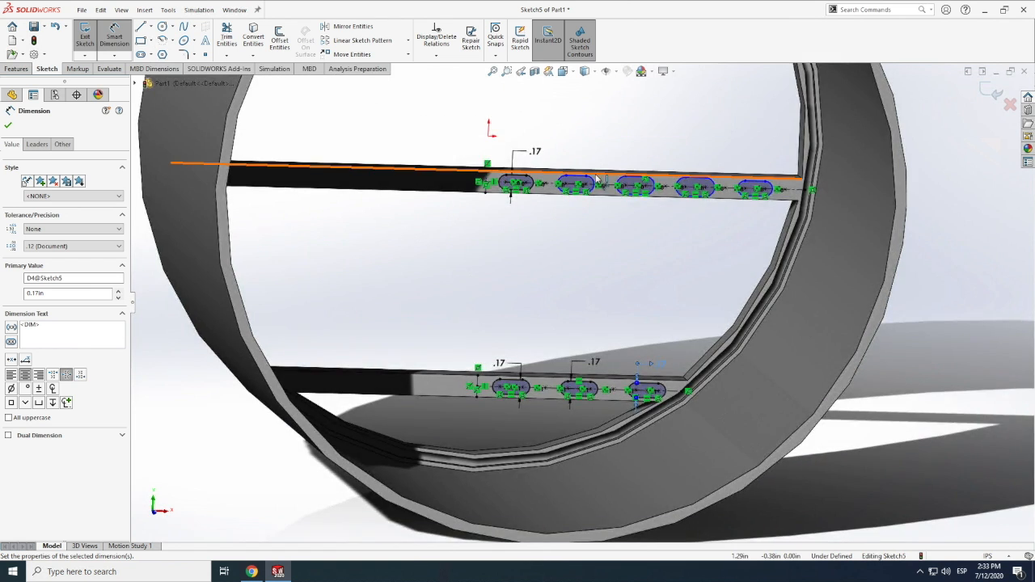
pyautogui.scroll(-5, 600, 177)
pyautogui.click(539, 234)
pyautogui.click(541, 280)
pyautogui.click(547, 157)
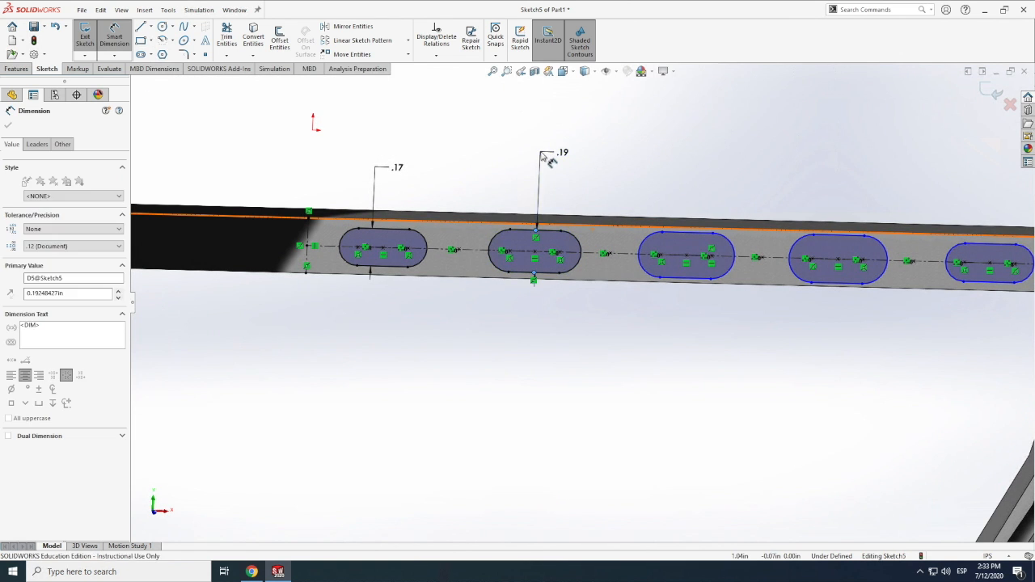
pyautogui.click(676, 234)
pyautogui.click(682, 279)
pyautogui.click(679, 192)
pyautogui.write('.17')
pyautogui.press('Return')
# Set the widths of the upper beam's fourth and fifth slots to 0.17 in
pyautogui.click(829, 236)
pyautogui.click(826, 282)
pyautogui.click(814, 198)
pyautogui.write('.17')
pyautogui.press('Return')
pyautogui.click(981, 243)
pyautogui.click(977, 282)
pyautogui.click(959, 186)
pyautogui.write('.17')
pyautogui.press('Return')
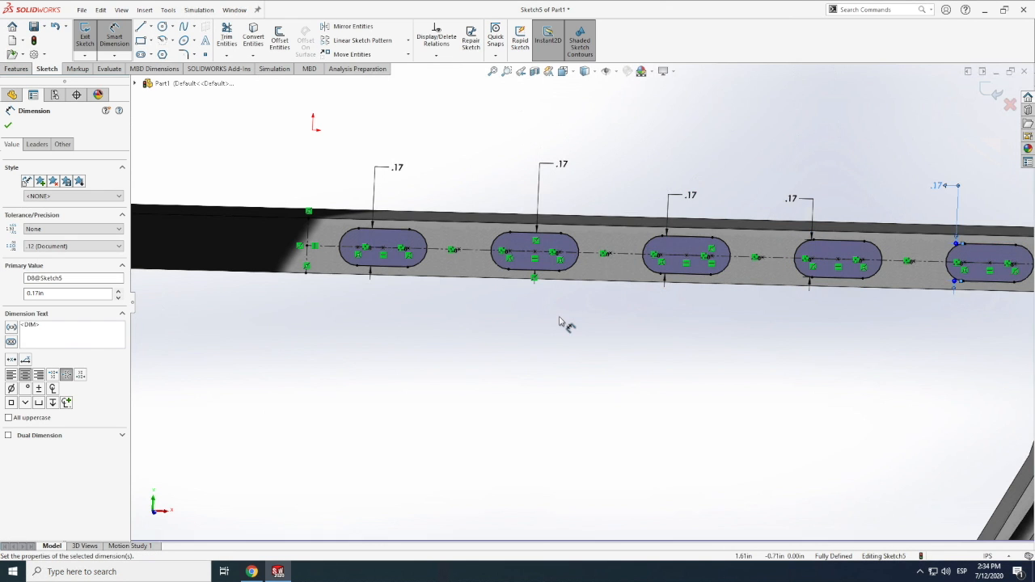
# Start Mirror Entities and select all five upper-beam slots as the entities to mirror
pyautogui.scroll(5, 564, 324)
pyautogui.scroll(-5, 564, 323)
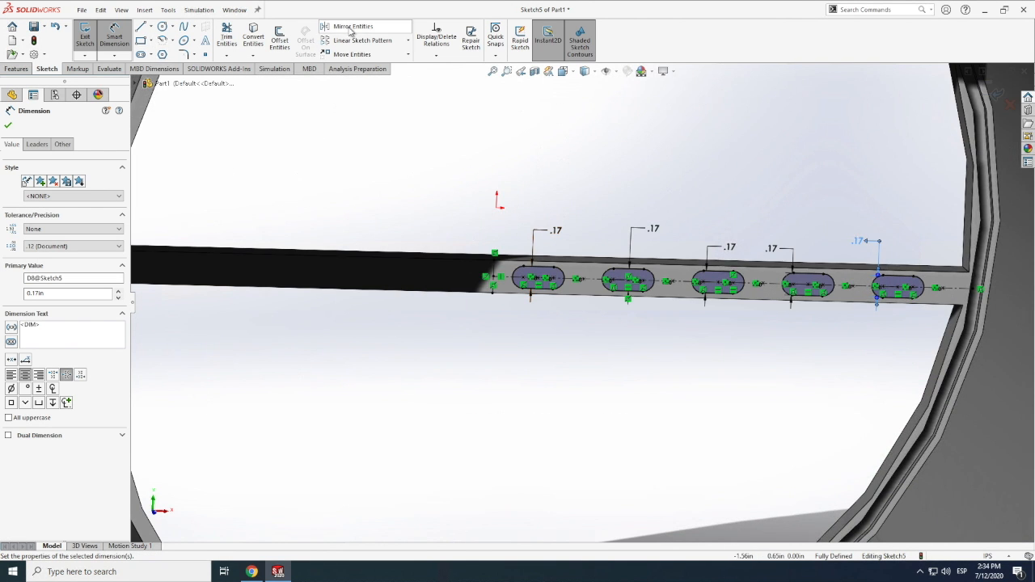
pyautogui.click(351, 30)
pyautogui.click(537, 278)
pyautogui.scroll(-2, 537, 278)
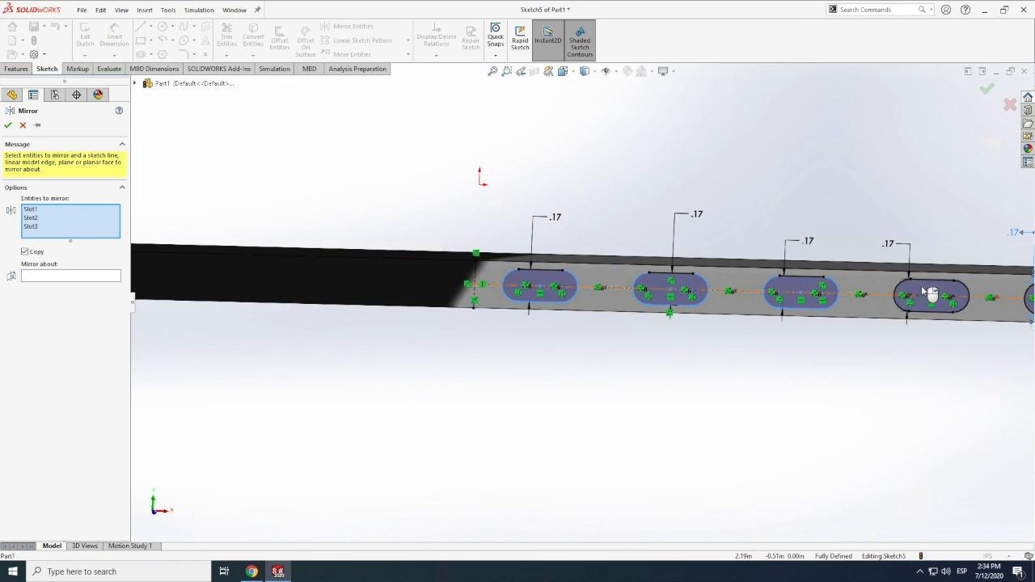
pyautogui.click(930, 293)
pyautogui.scroll(5, 660, 358)
pyautogui.scroll(-4, 526, 307)
pyautogui.click(526, 307)
# Add the three lower-beam slots to the mirror selection and mirror all slots about the vertical construction line
pyautogui.scroll(4, 594, 249)
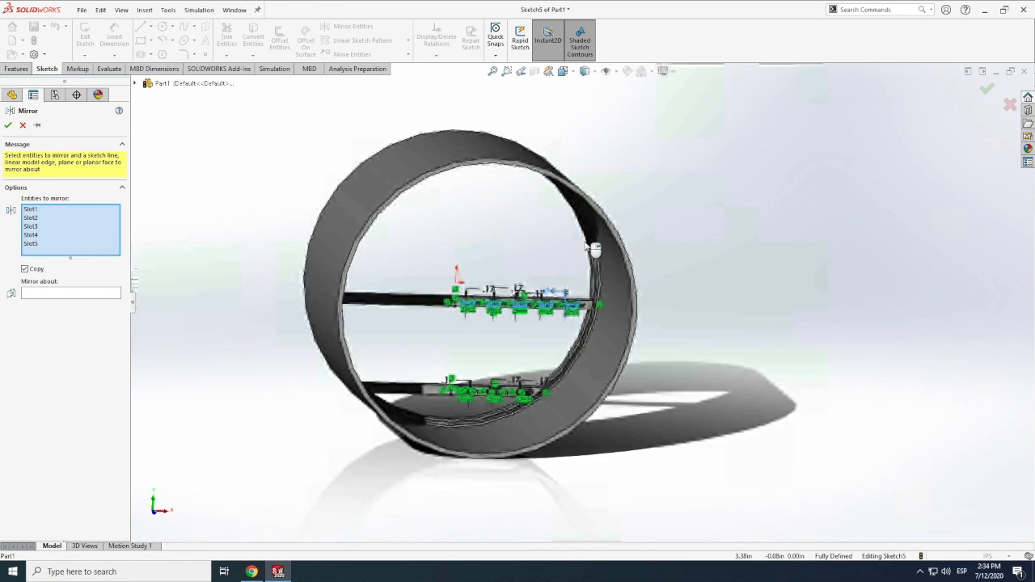
pyautogui.scroll(-6, 518, 371)
pyautogui.click(628, 353)
pyautogui.click(481, 353)
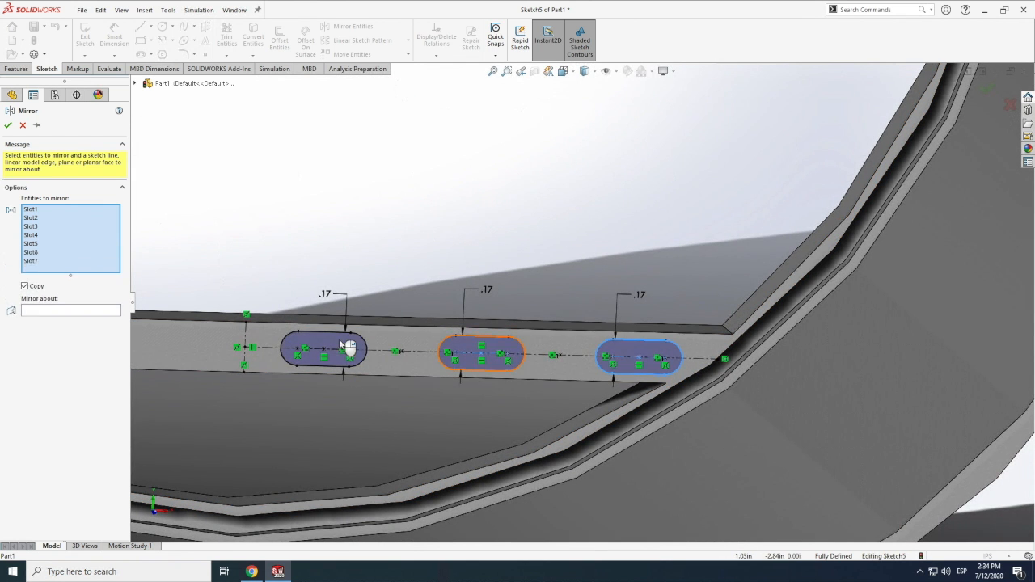
pyautogui.click(346, 348)
pyautogui.click(254, 346)
pyautogui.scroll(5, 272, 353)
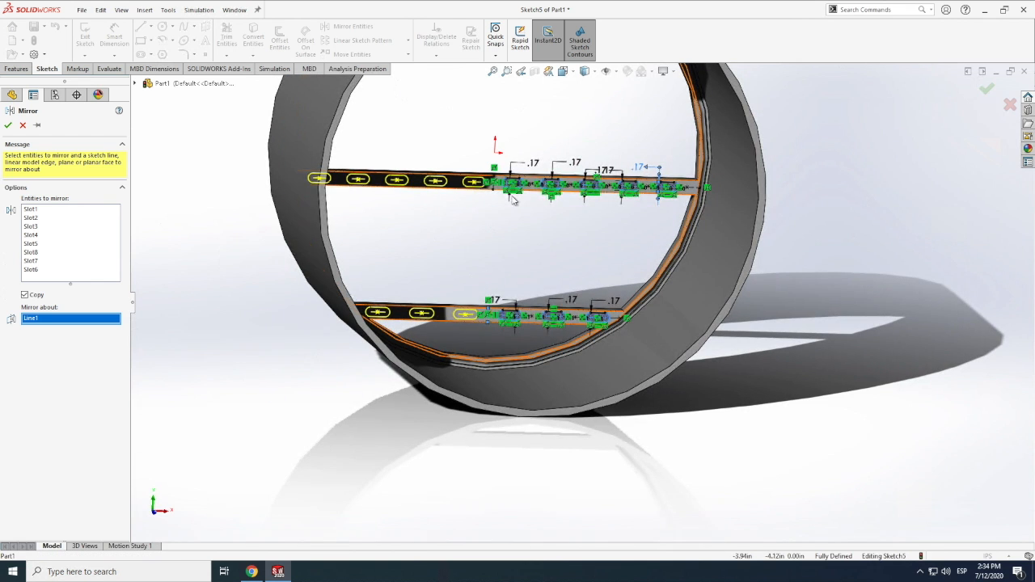
pyautogui.click(8, 125)
# Cut-extrude the slots through both floor beams with a blind depth of 0.35 in
pyautogui.click(17, 68)
pyautogui.click(230, 40)
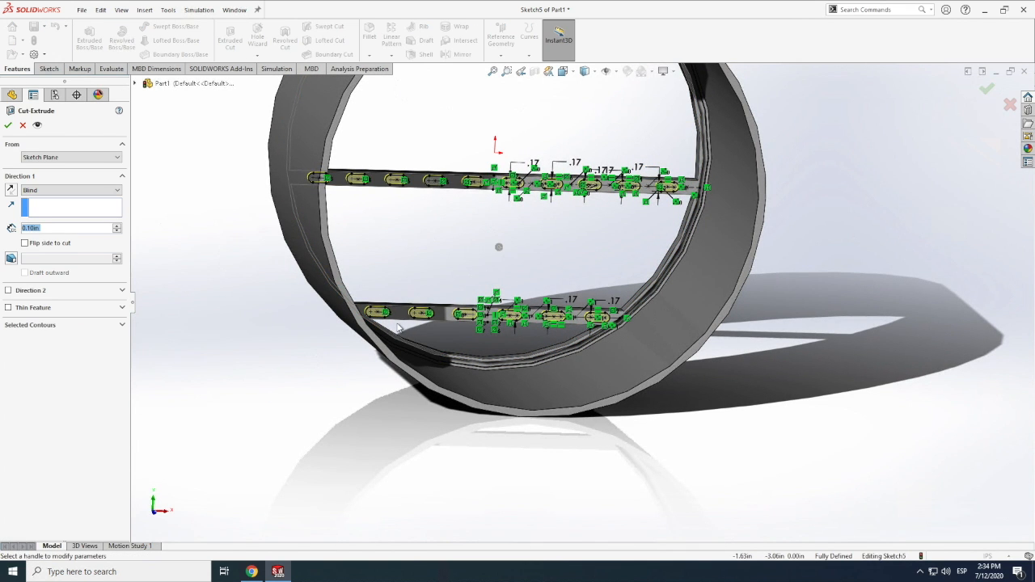
pyautogui.write('.35')
pyautogui.press('Return')
pyautogui.scroll(5, 187, 300)
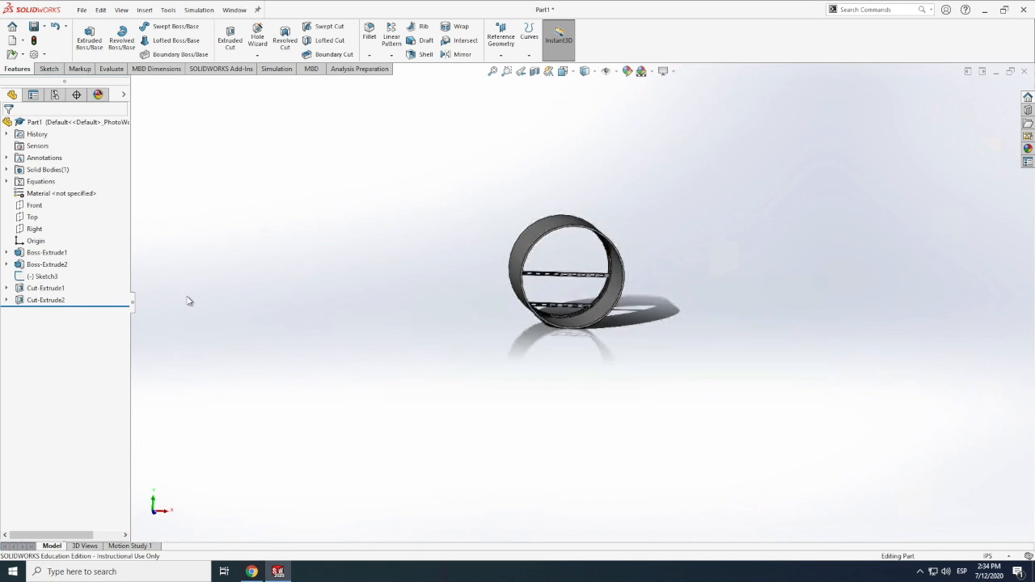
# Start a new sketch on the opposite end face of the ring and floor-beam frame
pyautogui.click(121, 9)
pyautogui.moveTo(146, 72)
pyautogui.click(266, 136)
pyautogui.moveTo(568, 326); pyautogui.dragTo(555, 350)
pyautogui.scroll(-7, 571, 280)
pyautogui.scroll(5, 554, 350)
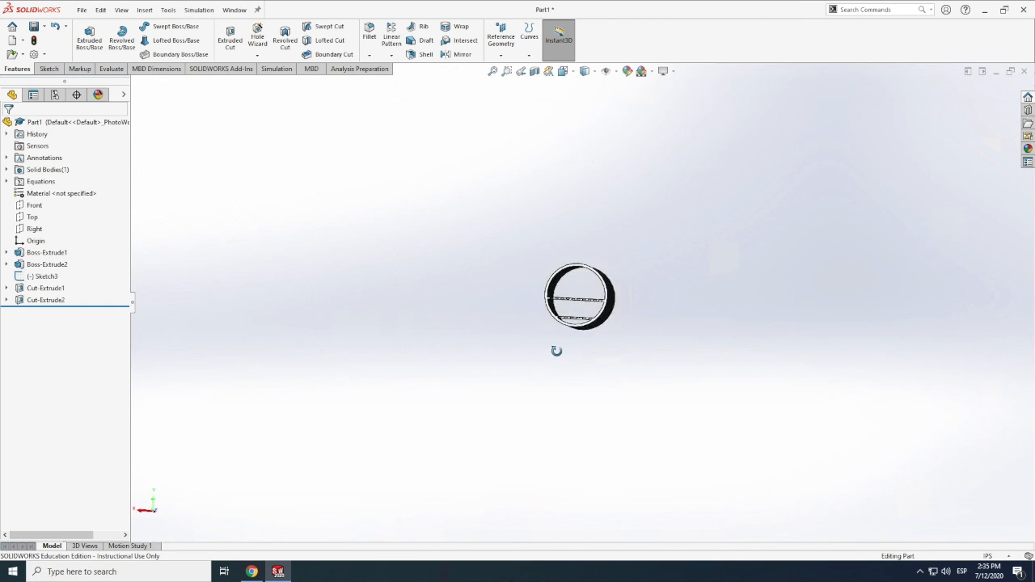
pyautogui.scroll(-8, 582, 274)
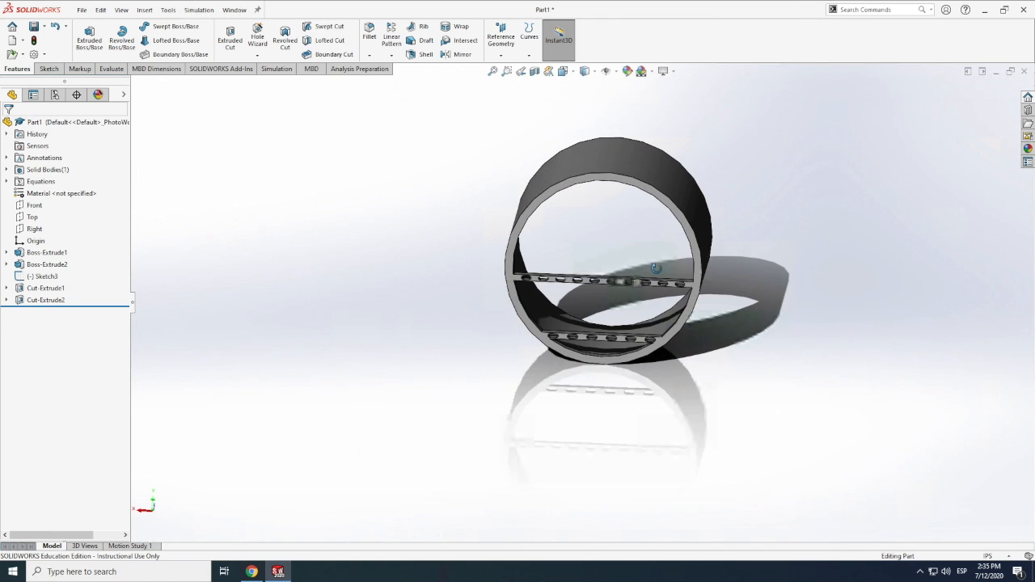
pyautogui.scroll(1, 651, 268)
pyautogui.click(49, 69)
pyautogui.click(84, 37)
pyautogui.click(433, 224)
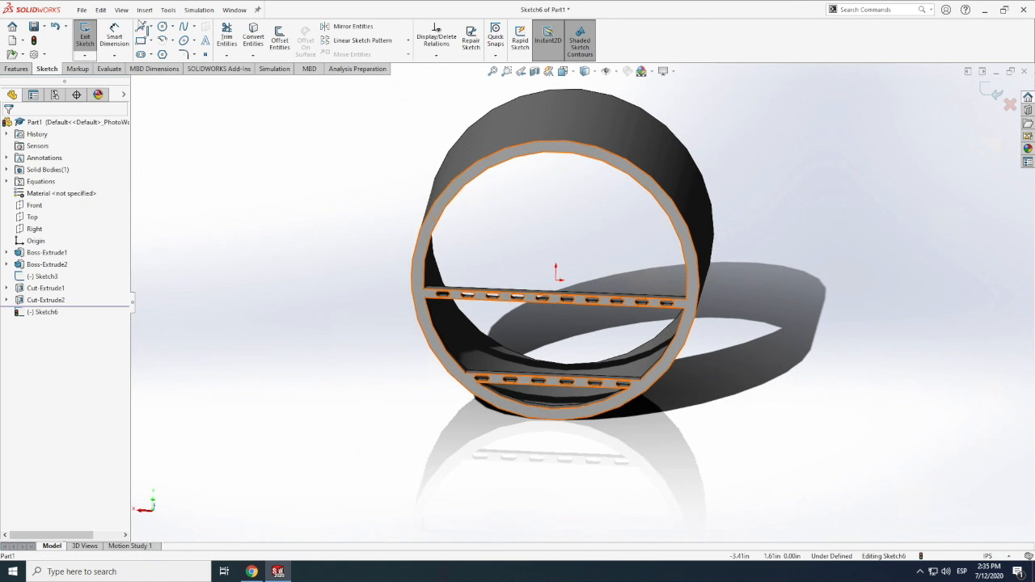
# Draw two concentric circles centred on the origin, both within the thickness of the ring's end face
pyautogui.click(162, 27)
pyautogui.click(556, 281)
pyautogui.click(690, 300)
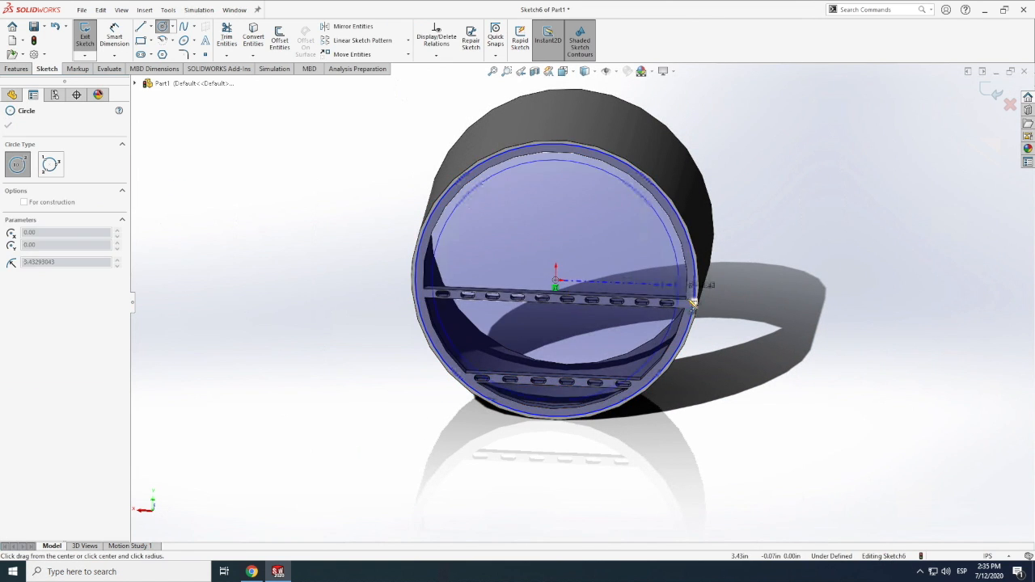
pyautogui.click(694, 290)
pyautogui.press('Escape')
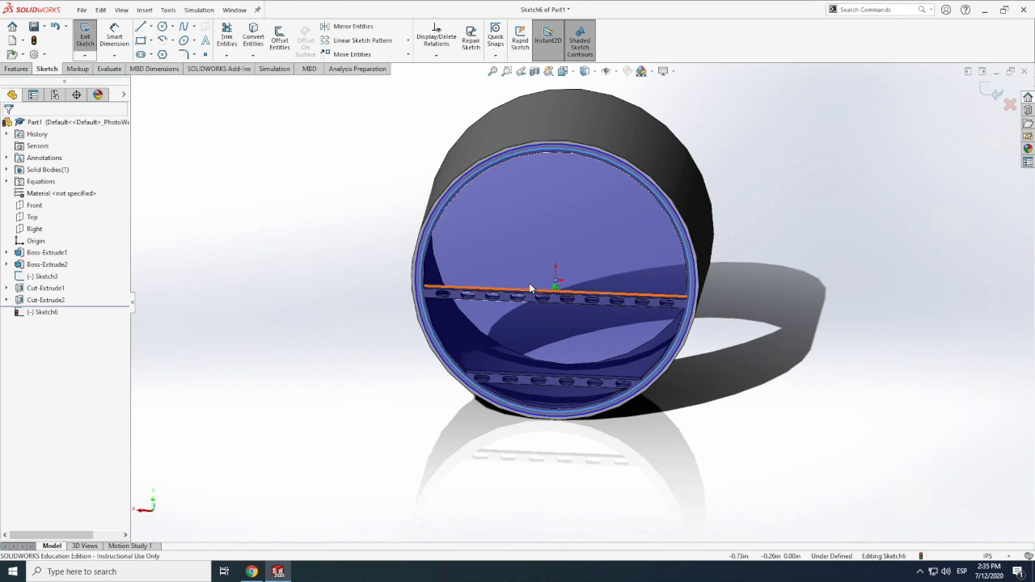
# Set the outer circle's diameter to 7.70 in with an equation that subtracts from the "fuselage" variable
pyautogui.scroll(-4, 528, 282)
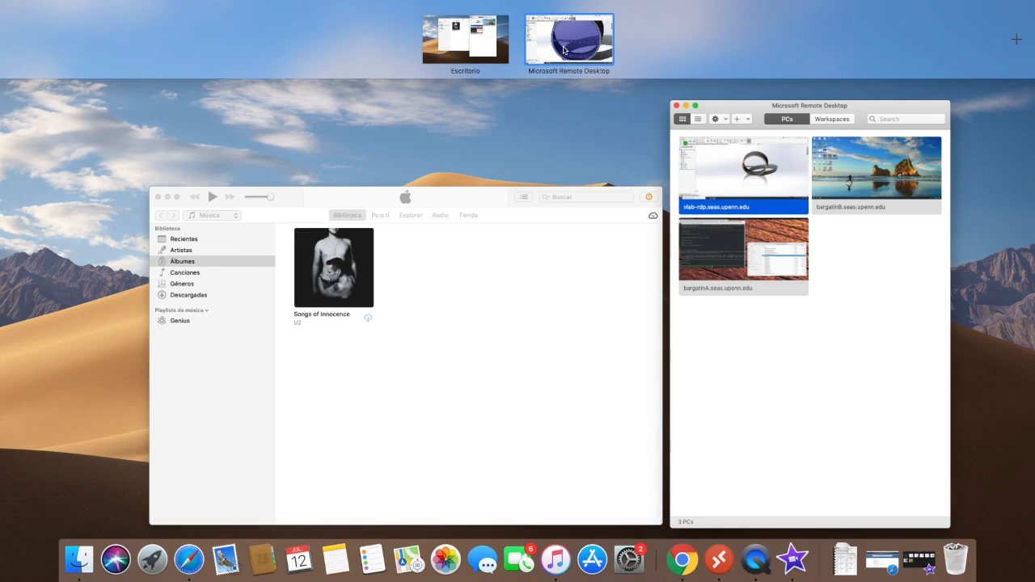
pyautogui.click(563, 50)
pyautogui.click(312, 312)
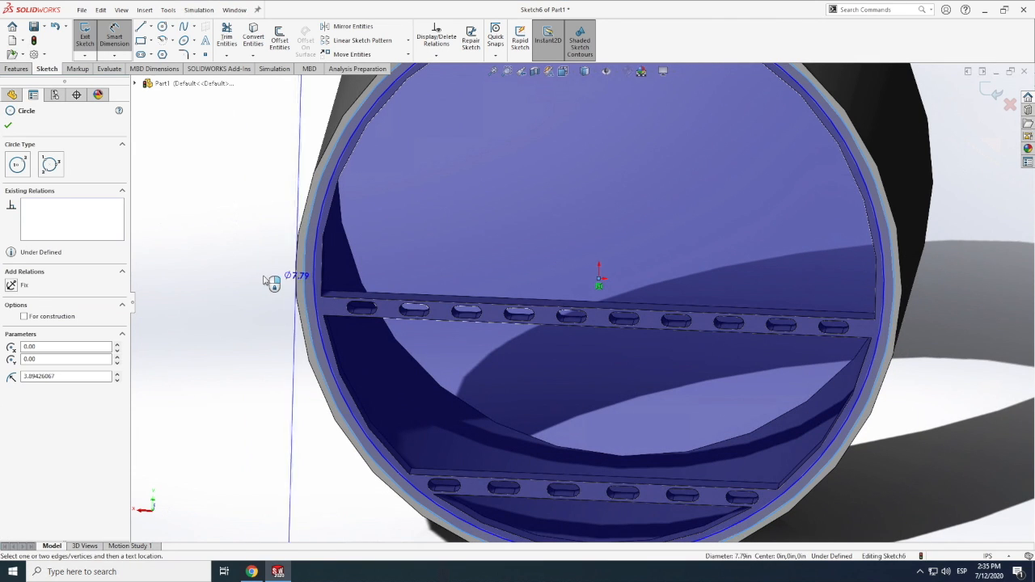
pyautogui.click(260, 277)
pyautogui.write('="fuselage"-0.3')
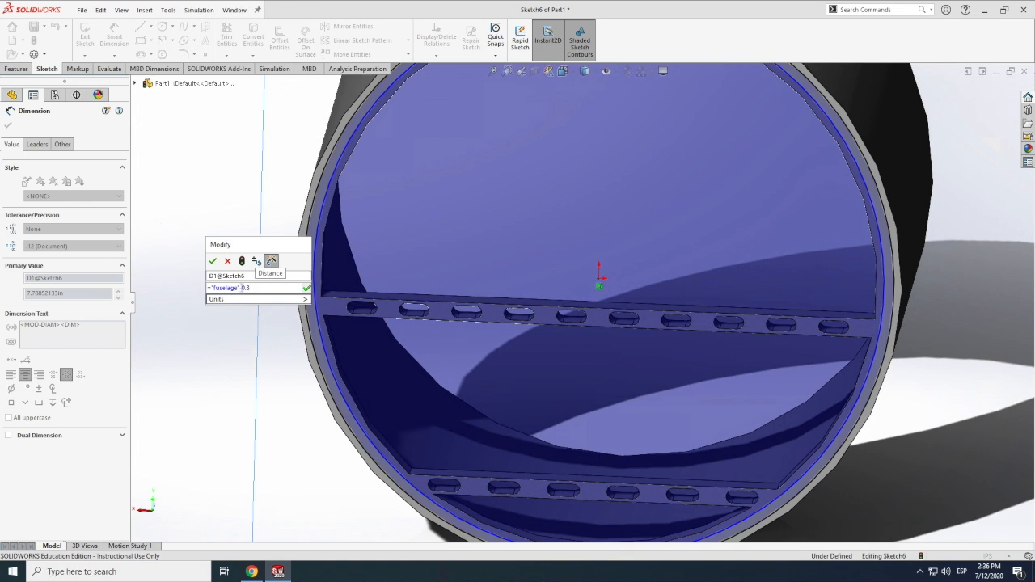
pyautogui.press('Return')
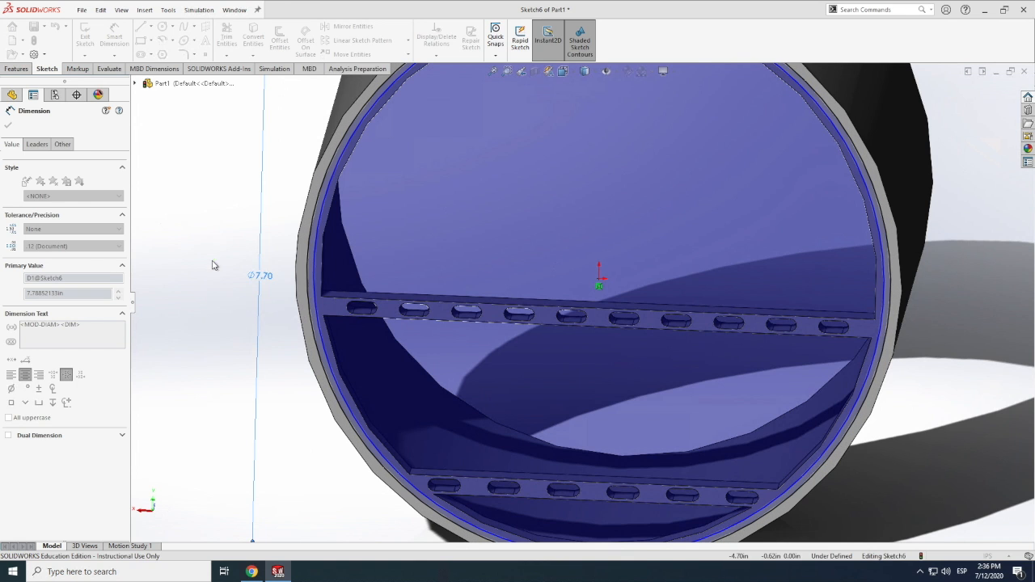
# Set the inner circle's diameter with the equation "fuselage"-0.55
pyautogui.click(319, 293)
pyautogui.click(329, 292)
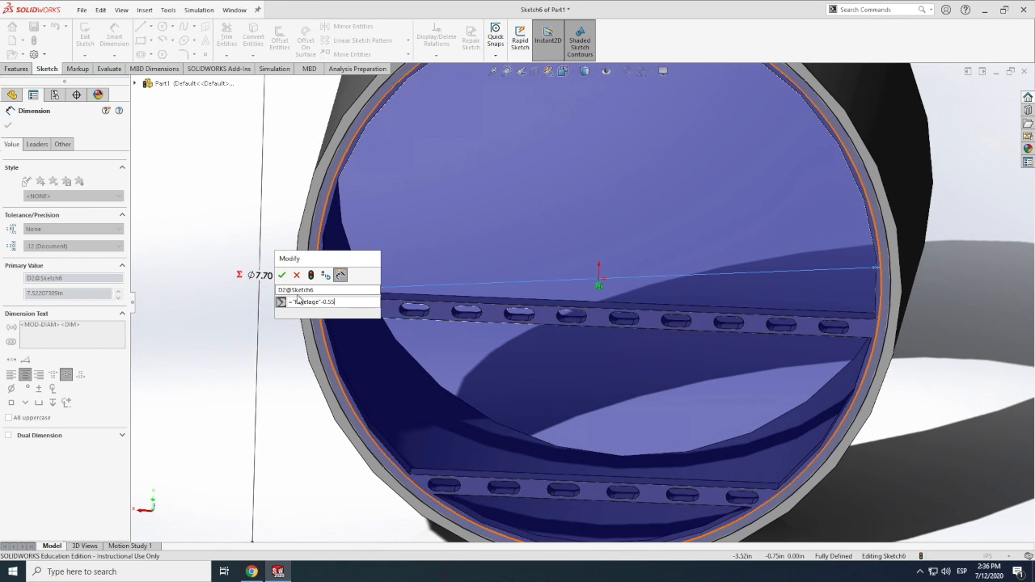
pyautogui.click(282, 274)
pyautogui.press('Escape')
# Cut-extrude the annular band between the two circles with a blind depth of 0.35 in
pyautogui.click(18, 69)
pyautogui.click(230, 38)
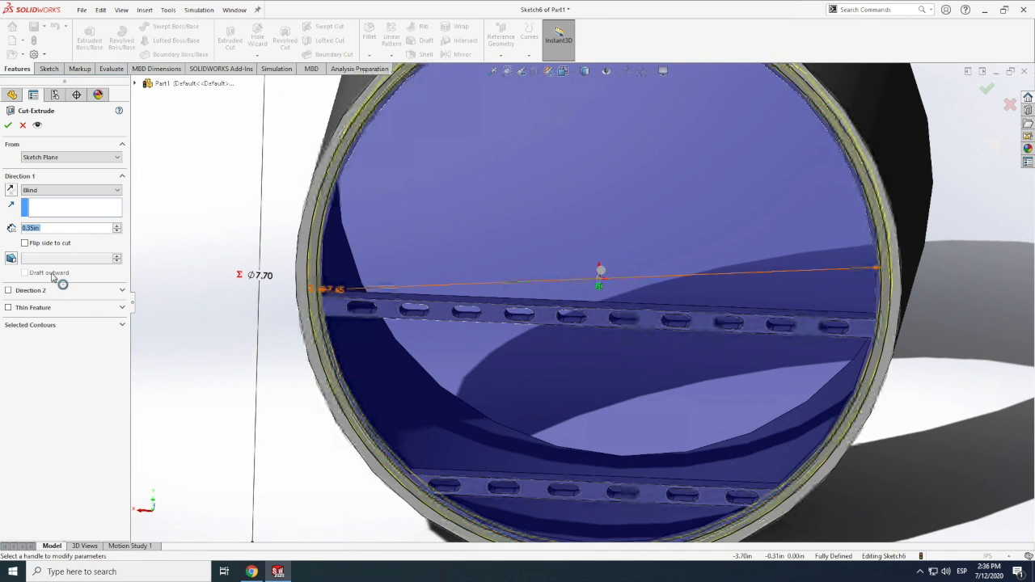
pyautogui.click(8, 125)
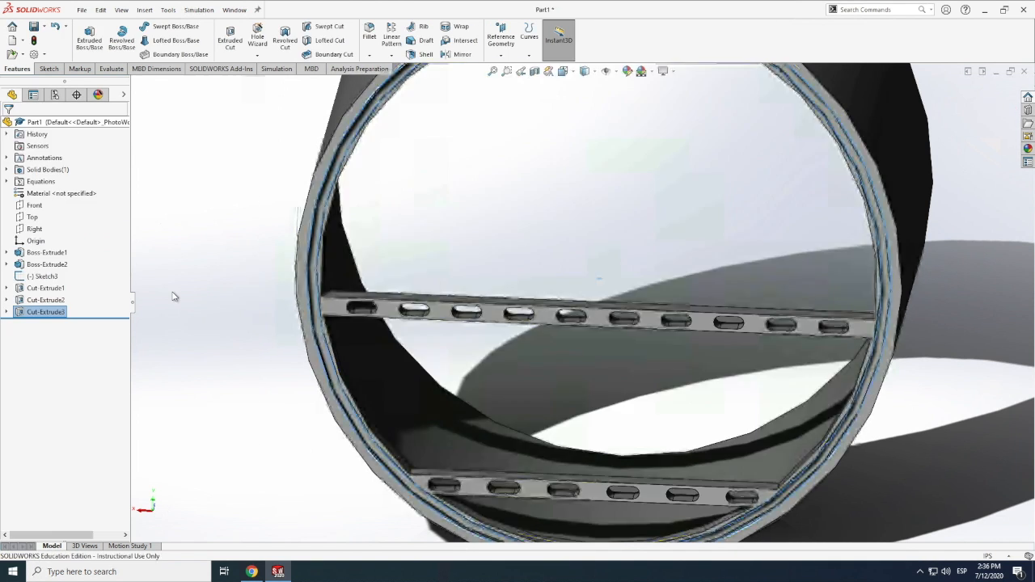
# Inspect the grooved end face and the slotted floor beams of the frame from several angles
pyautogui.click(209, 348)
pyautogui.scroll(-1, 193, 351)
pyautogui.scroll(1, 192, 351)
pyautogui.scroll(5, 193, 355)
pyautogui.click(121, 9)
pyautogui.moveTo(144, 71)
pyautogui.click(261, 136)
pyautogui.moveTo(464, 388); pyautogui.dragTo(525, 407)
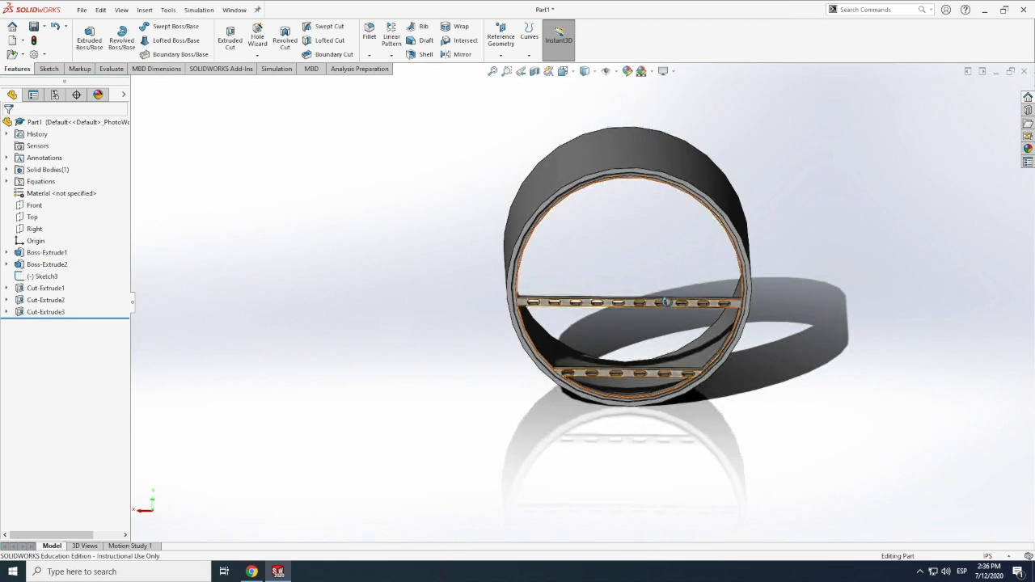
pyautogui.scroll(-4, 663, 303)
pyautogui.moveTo(282, 310); pyautogui.dragTo(249, 221)
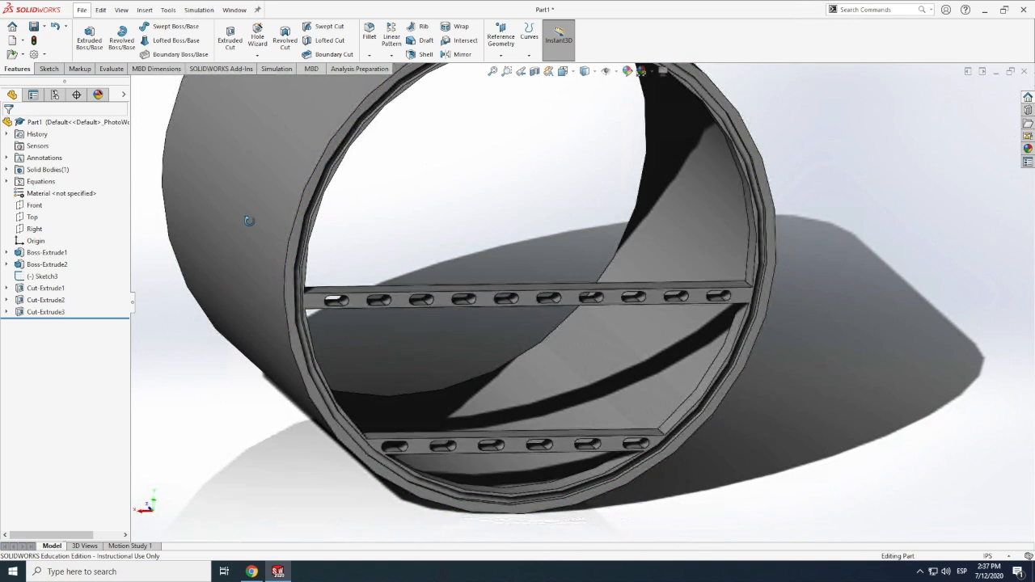
# Apply the polished aluminum appearance to the outer fuselage tube feature, Boss-Extrude1
pyautogui.click(245, 209)
pyautogui.rightClick(245, 208)
pyautogui.click(344, 174)
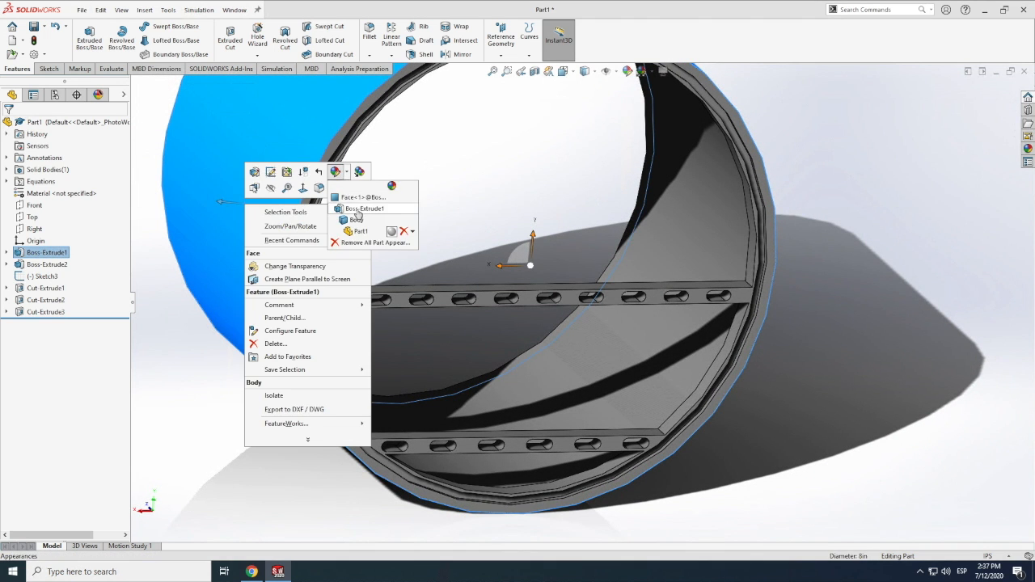
pyautogui.click(358, 215)
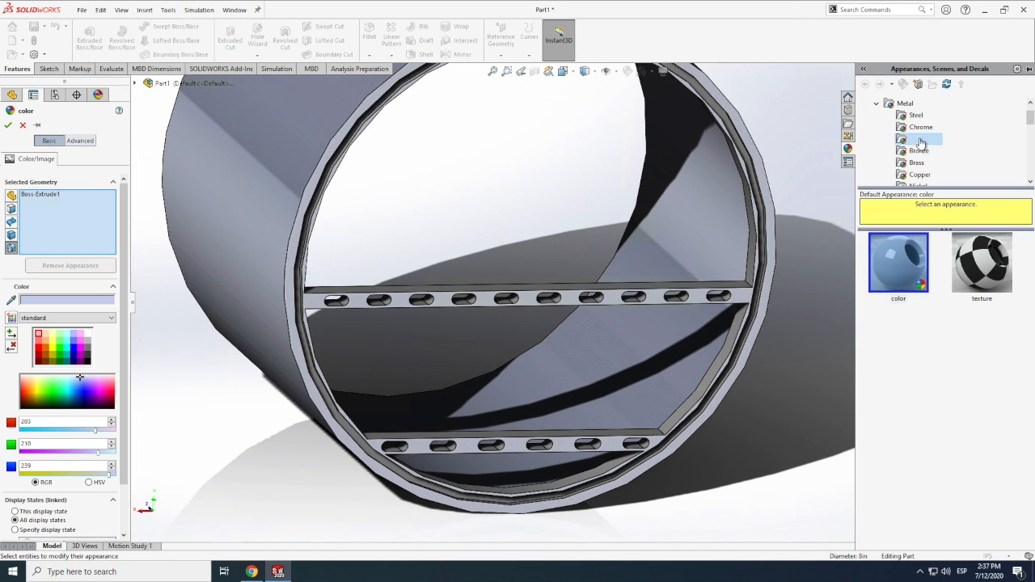
pyautogui.click(920, 141)
pyautogui.click(899, 263)
pyautogui.click(8, 125)
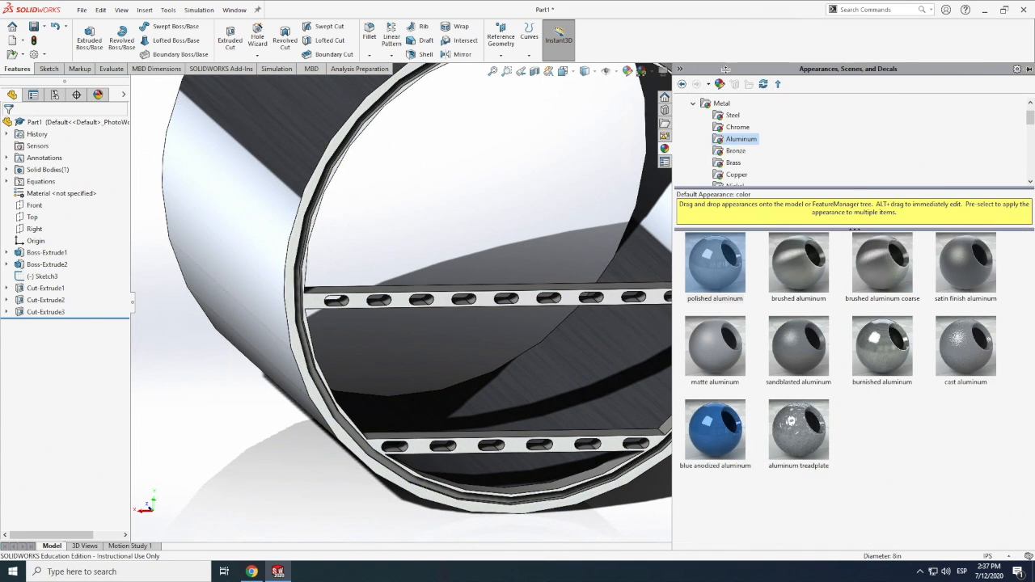
pyautogui.click(655, 302)
pyautogui.scroll(-3, 653, 301)
pyautogui.rightClick(613, 299)
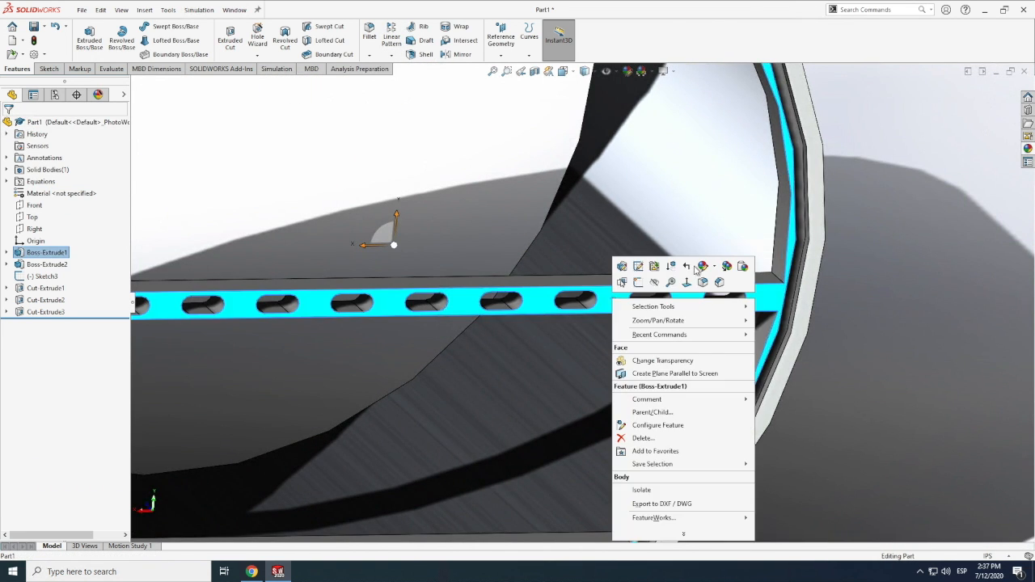
pyautogui.click(703, 266)
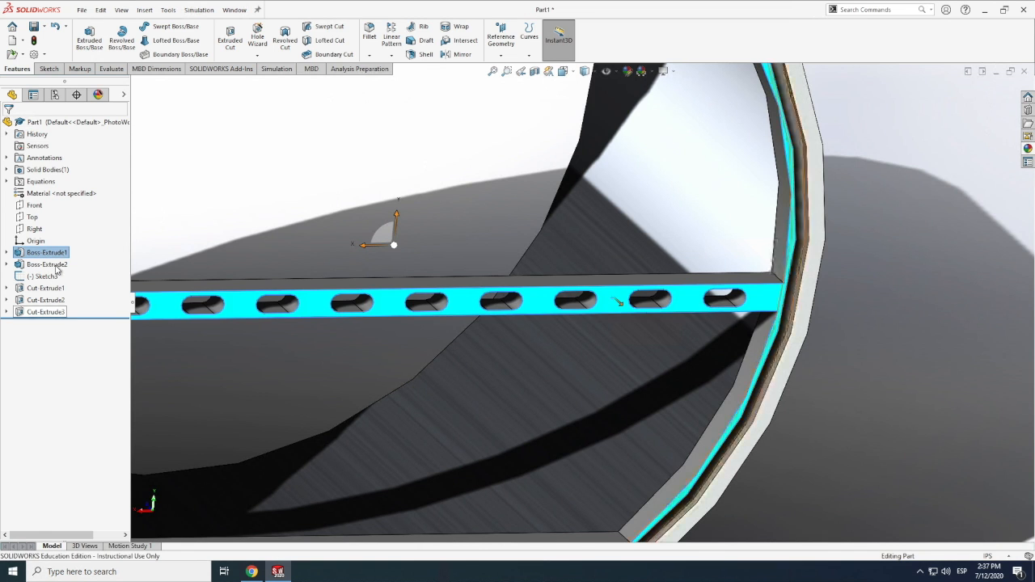
# Open the appearance settings for the ring-and-floor frame feature, Boss-Extrude2
pyautogui.click(47, 264)
pyautogui.rightClick(46, 265)
pyautogui.click(81, 249)
pyautogui.click(103, 275)
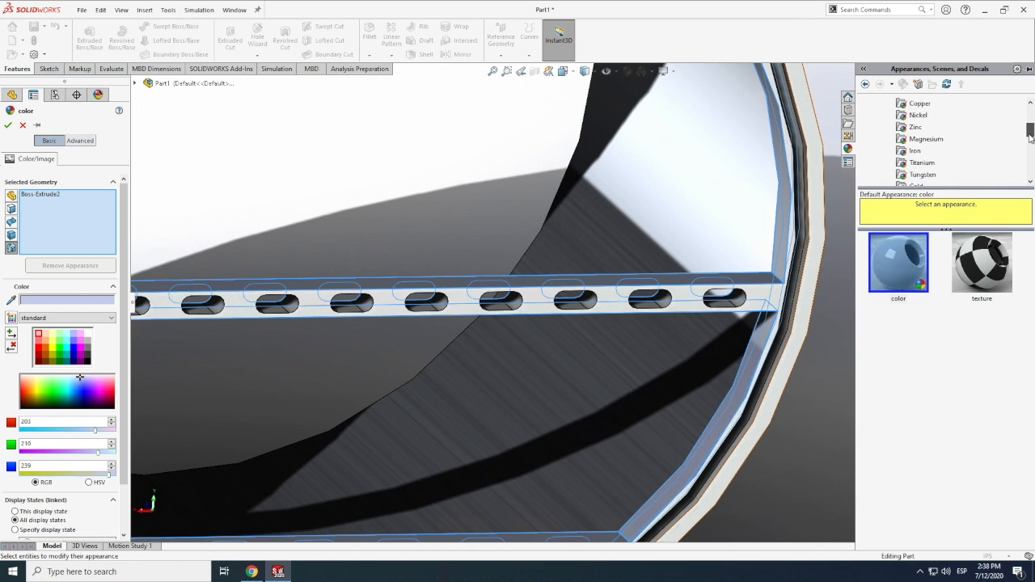
# Try brushed titanium, matte iron, zinc and polished nickel appearances on the frame feature
pyautogui.moveTo(1028, 133); pyautogui.dragTo(1029, 135)
pyautogui.click(919, 164)
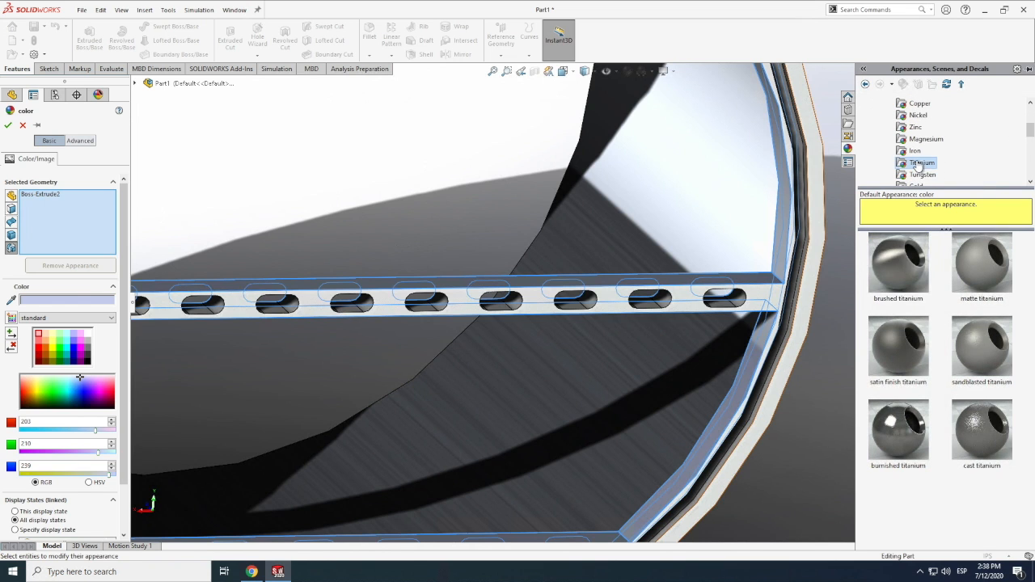
pyautogui.click(917, 260)
pyautogui.click(914, 152)
pyautogui.click(912, 249)
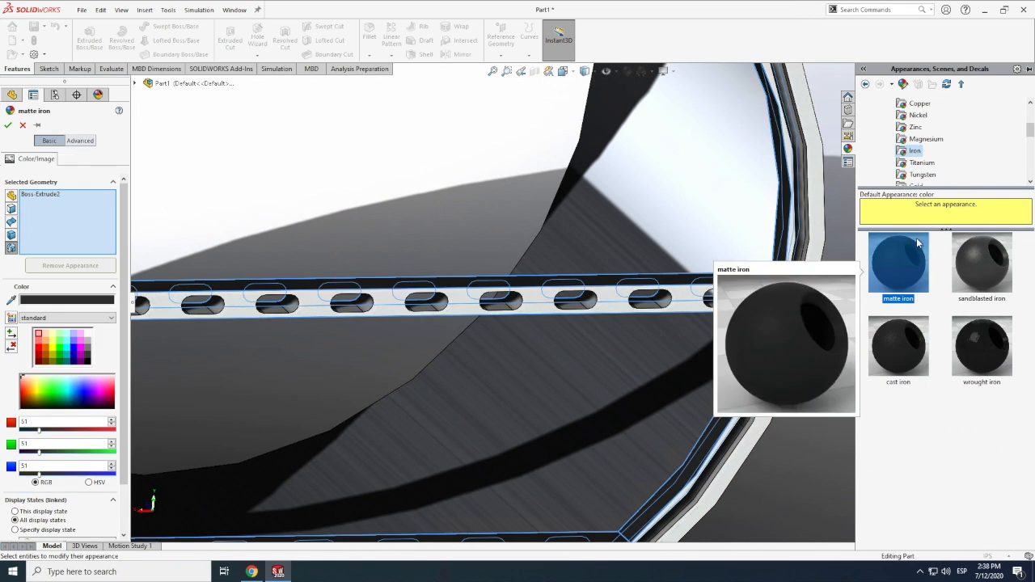
pyautogui.click(915, 127)
pyautogui.click(903, 268)
pyautogui.click(918, 116)
pyautogui.click(908, 260)
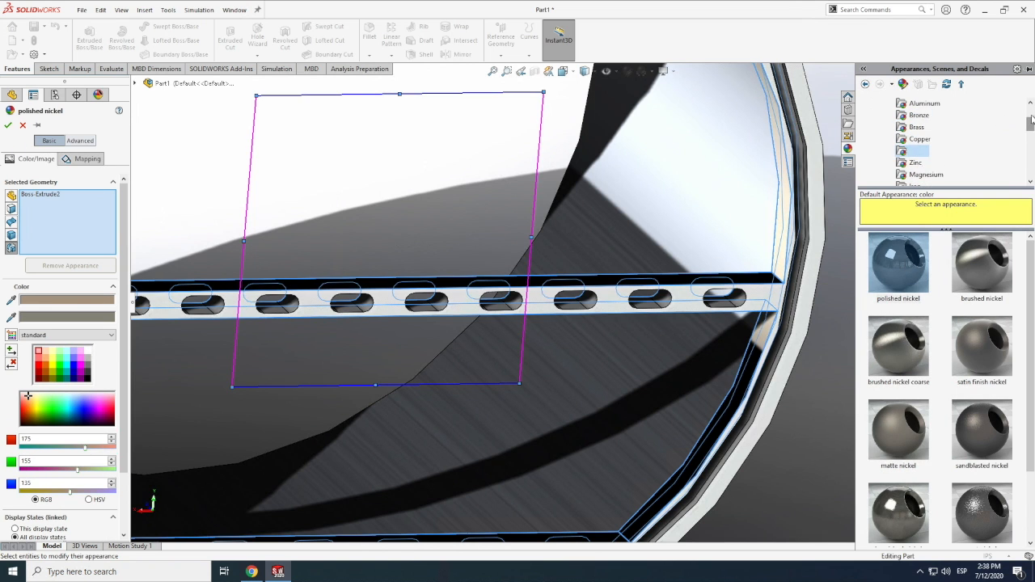
# Apply the brushed aluminum coarse appearance to the ring-and-floor frame
pyautogui.scroll(1, 1030, 120)
pyautogui.click(924, 139)
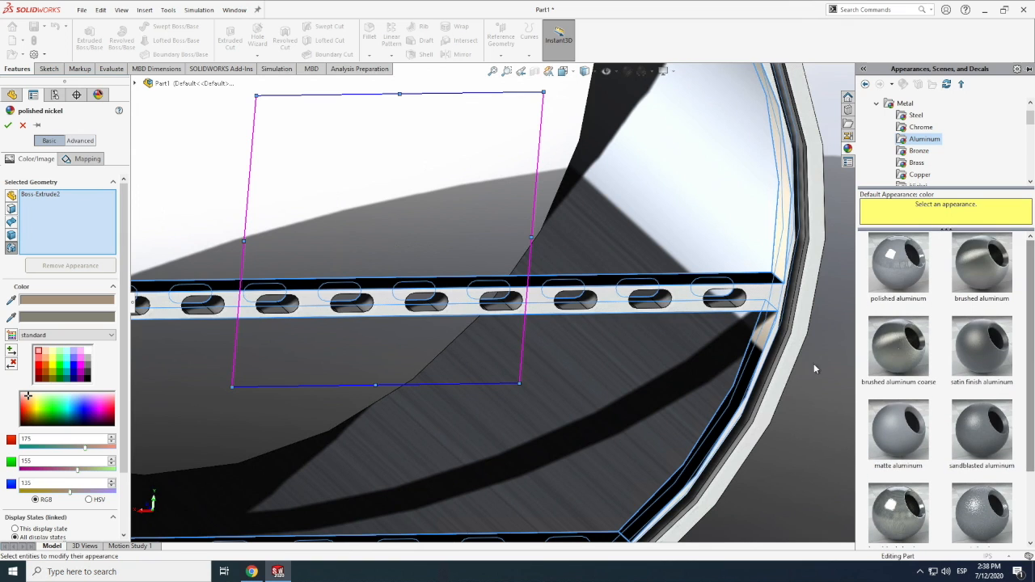
pyautogui.click(898, 346)
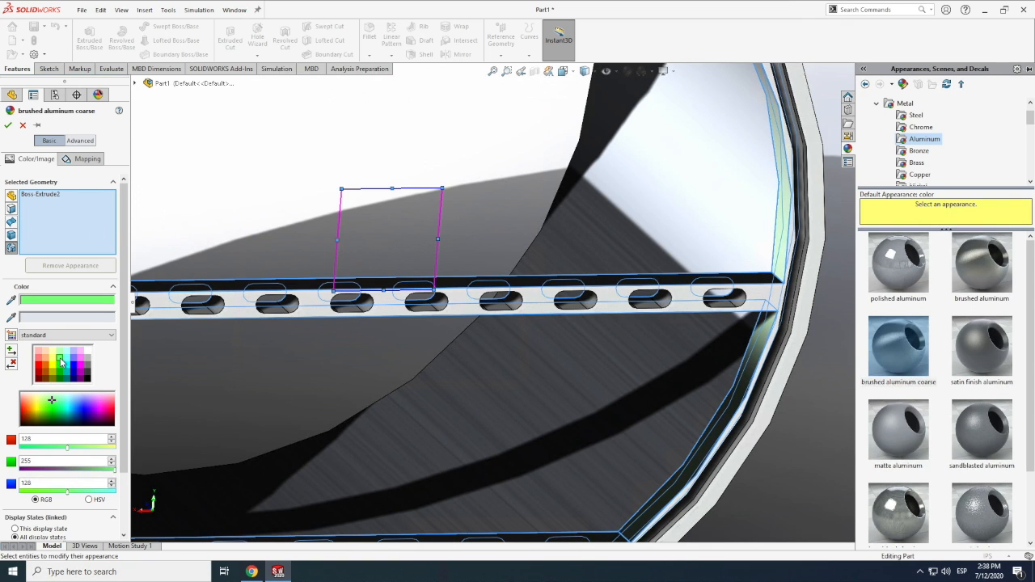
pyautogui.click(7, 126)
pyautogui.press('f')
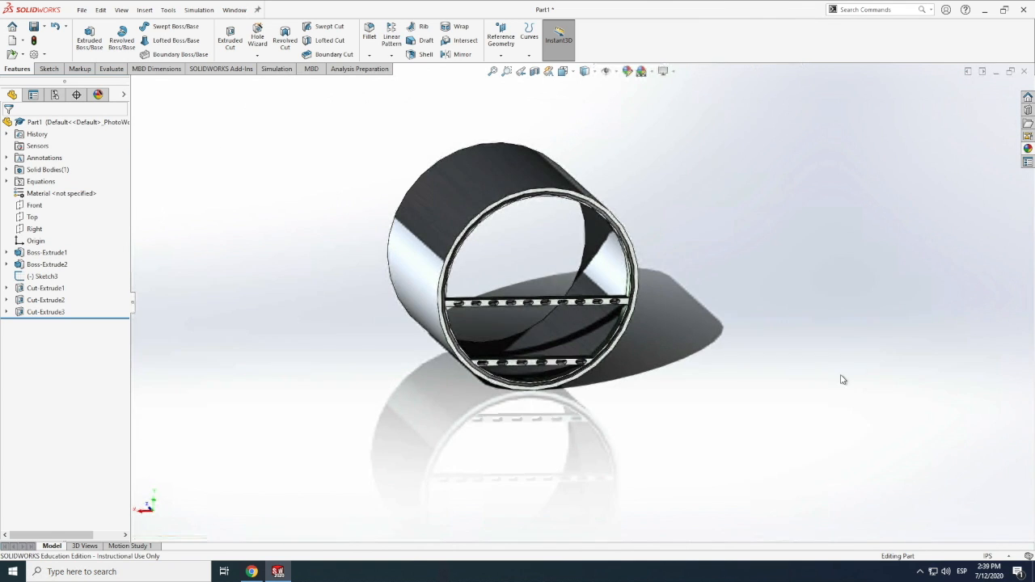
# Start a new sketch on the fuselage tube's end face at the floor-frame end
pyautogui.scroll(-2, 501, 273)
pyautogui.click(119, 11)
pyautogui.moveTo(147, 72)
pyautogui.click(265, 138)
pyautogui.scroll(2, 477, 287)
pyautogui.moveTo(489, 292); pyautogui.dragTo(450, 278)
pyautogui.scroll(-4, 465, 286)
pyautogui.moveTo(511, 310); pyautogui.dragTo(488, 359)
pyautogui.click(47, 69)
pyautogui.click(85, 36)
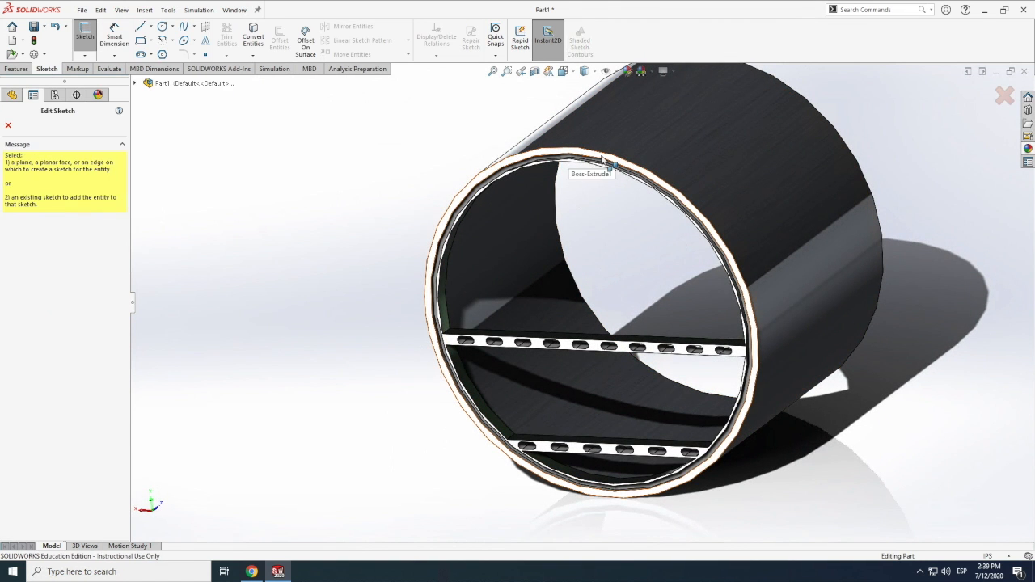
pyautogui.click(586, 333)
# Draw two concentric circles centred on the origin, about 8.96 in and 9.55 in in diameter
pyautogui.click(162, 26)
pyautogui.click(590, 317)
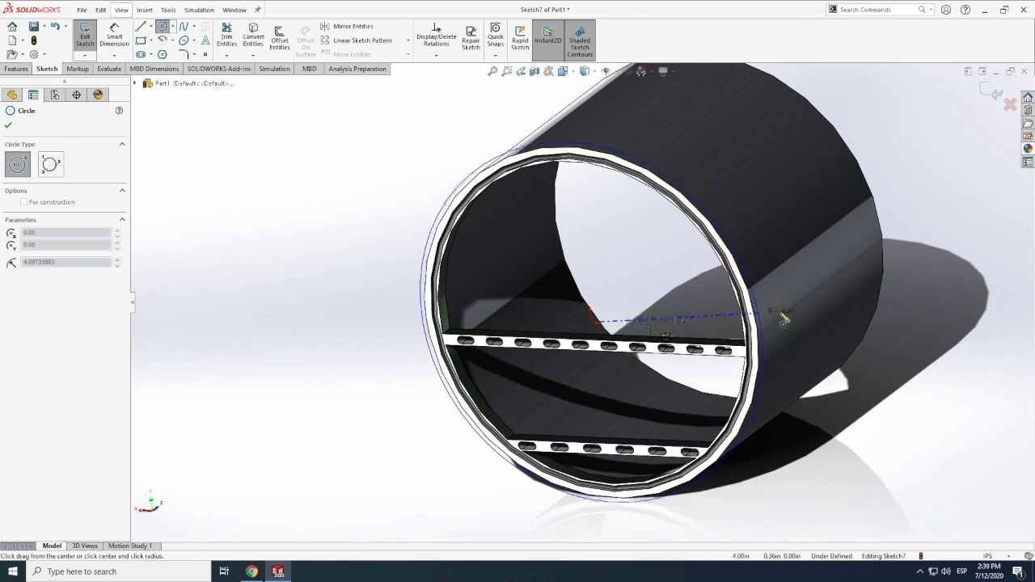
pyautogui.click(790, 326)
pyautogui.click(591, 322)
pyautogui.click(780, 341)
# Set the inner circle's diameter with the equation "fuselage"-0.25
pyautogui.click(114, 36)
pyautogui.click(408, 333)
pyautogui.click(321, 314)
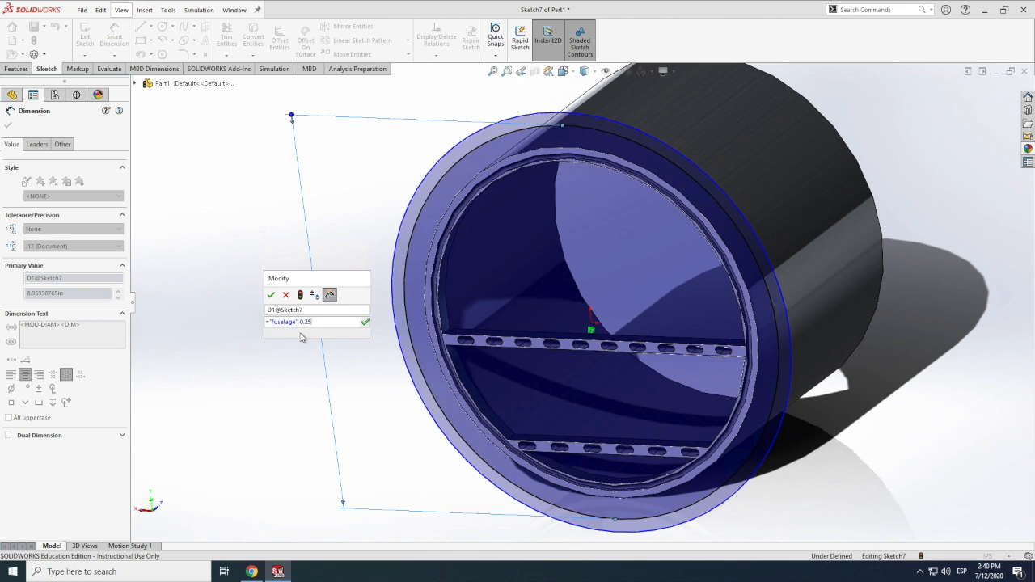
pyautogui.press('Return')
pyautogui.click(271, 295)
# Set the outer circle's diameter equal to the "fuselage" variable, without creating a new global variable
pyautogui.click(394, 282)
pyautogui.click(276, 306)
pyautogui.write('=')
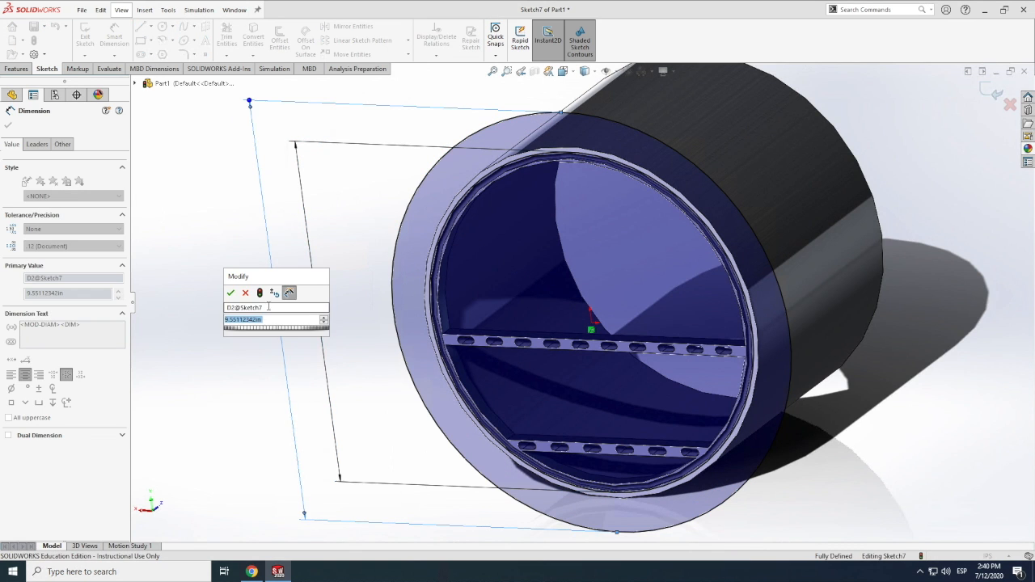
pyautogui.click(230, 294)
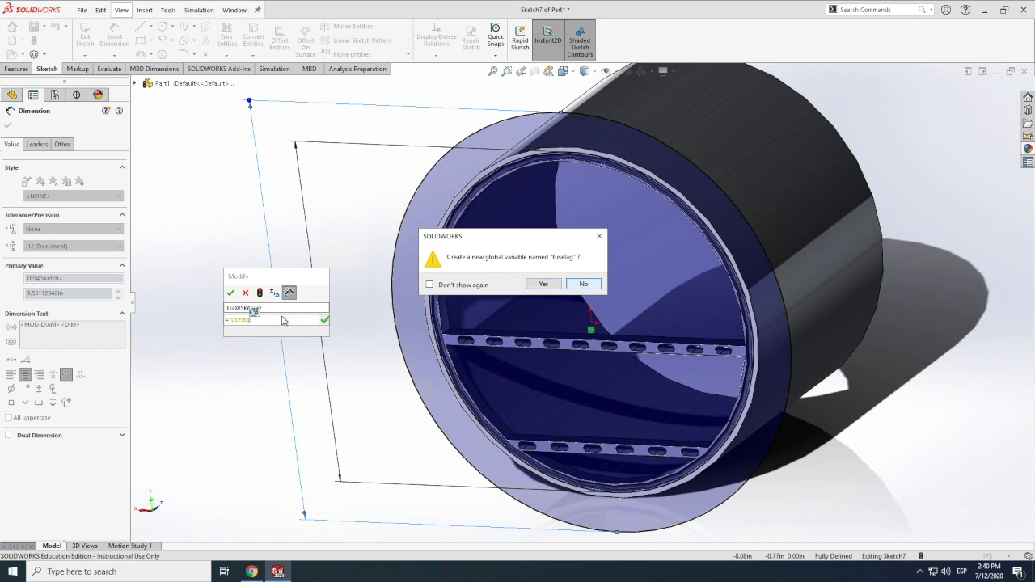
pyautogui.click(583, 284)
pyautogui.click(230, 296)
# Boss-extrude the annular band between the two circles with a blind depth of 0.25 in, merging the result
pyautogui.scroll(1, 194, 258)
pyautogui.click(16, 68)
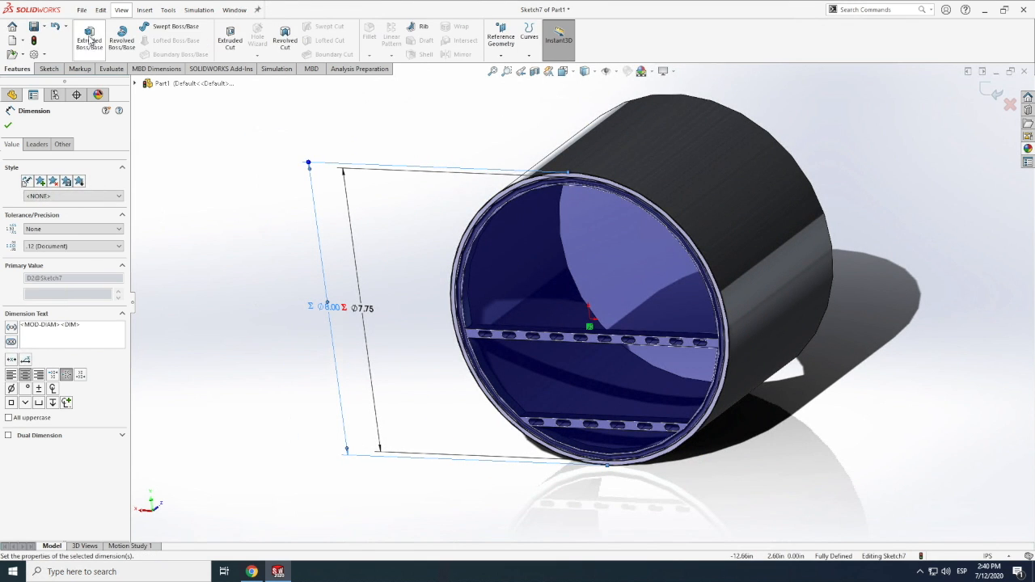
pyautogui.click(89, 38)
pyautogui.write('0.25')
pyautogui.press('Return')
pyautogui.click(8, 126)
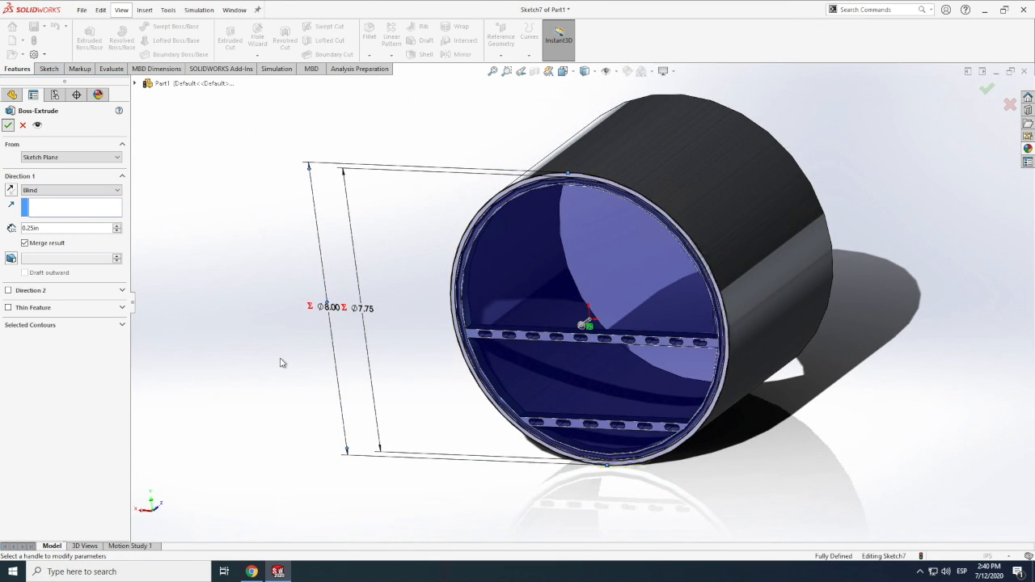
# Inspect the extruded rim and the frame at the tube's end from several angles
pyautogui.scroll(-1, 543, 437)
pyautogui.scroll(-3, 544, 432)
pyautogui.scroll(7, 274, 396)
pyautogui.click(124, 11)
pyautogui.moveTo(150, 73)
pyautogui.click(276, 151)
pyautogui.moveTo(558, 342); pyautogui.dragTo(695, 343)
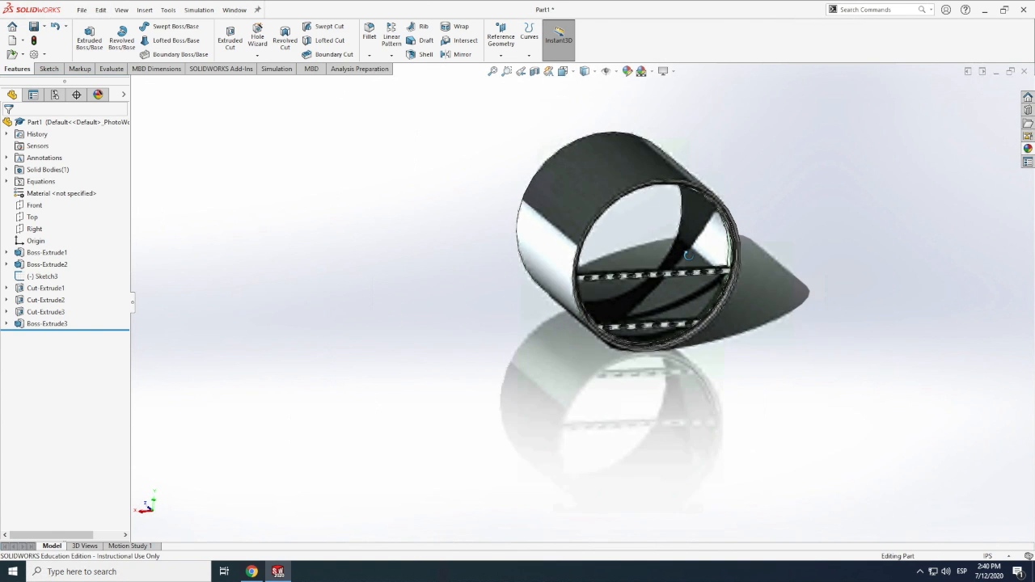
pyautogui.scroll(-6, 705, 269)
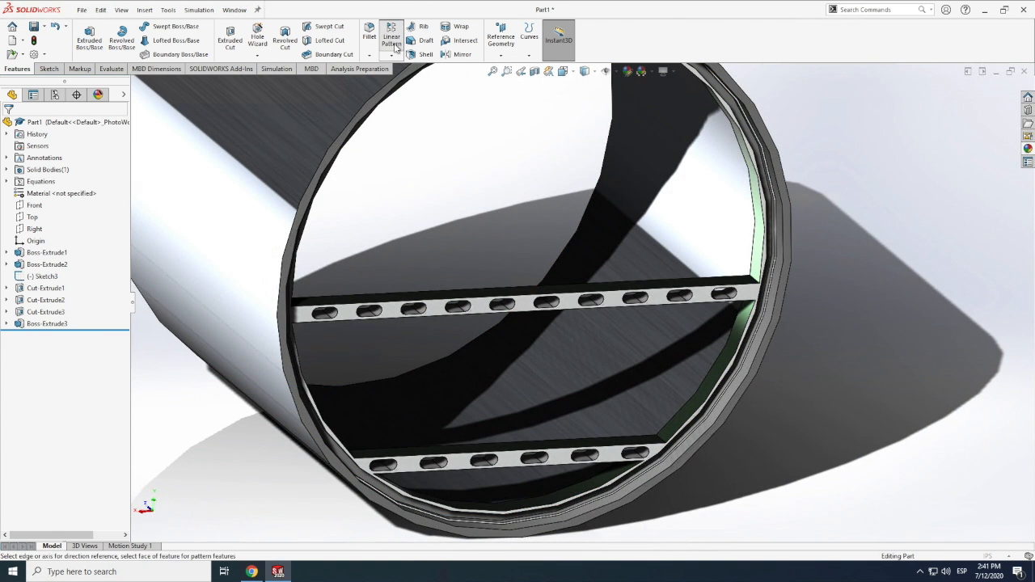
# Try to set up a linear pattern with the frame feature Boss-Extrude2 and its slots Cut-Extrude2, excluding Boss-Extrude1
pyautogui.click(392, 40)
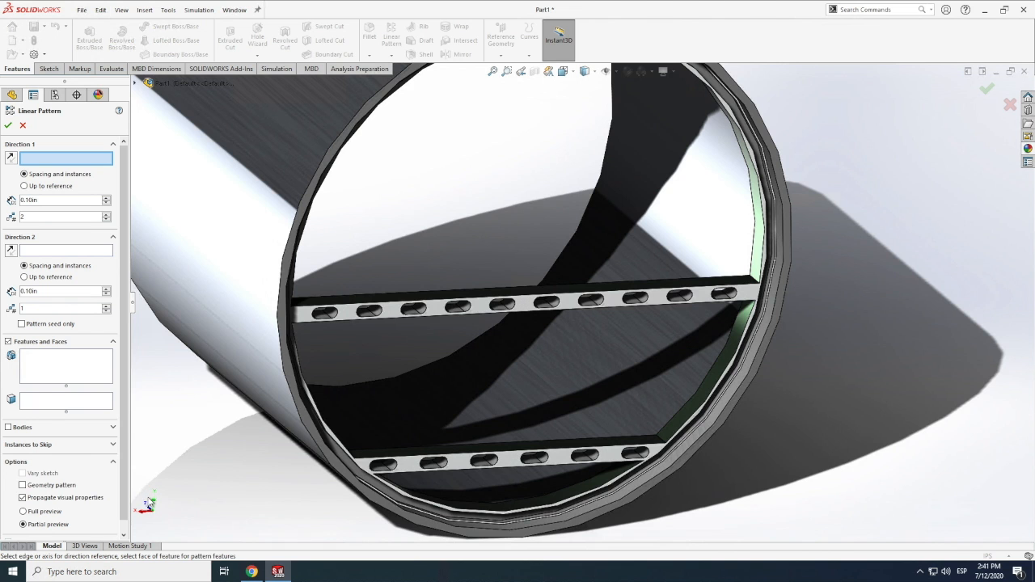
pyautogui.click(443, 308)
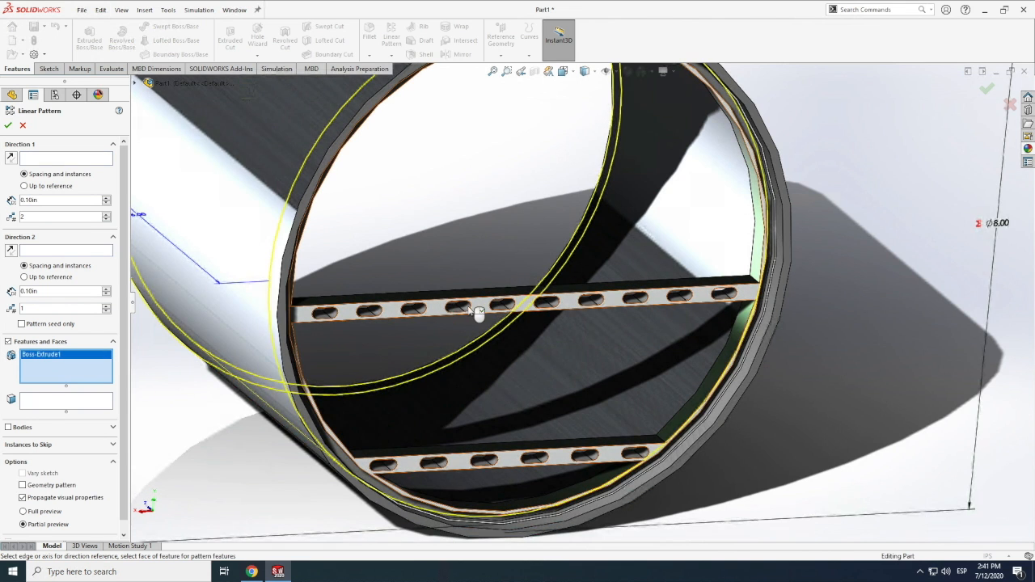
pyautogui.press('Delete')
pyautogui.click(399, 310)
pyautogui.click(54, 355)
pyautogui.press('Delete')
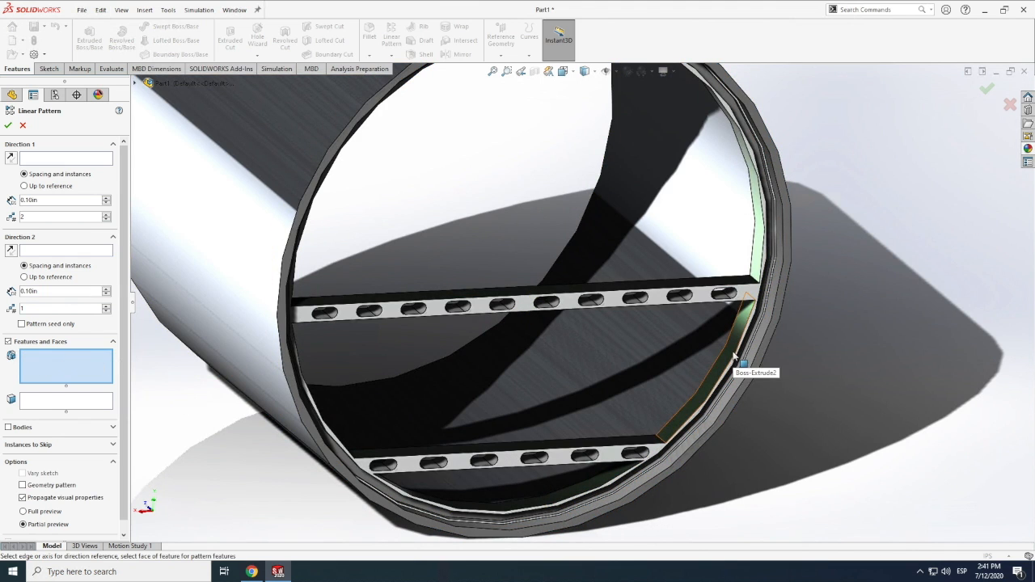
pyautogui.click(735, 357)
pyautogui.click(459, 313)
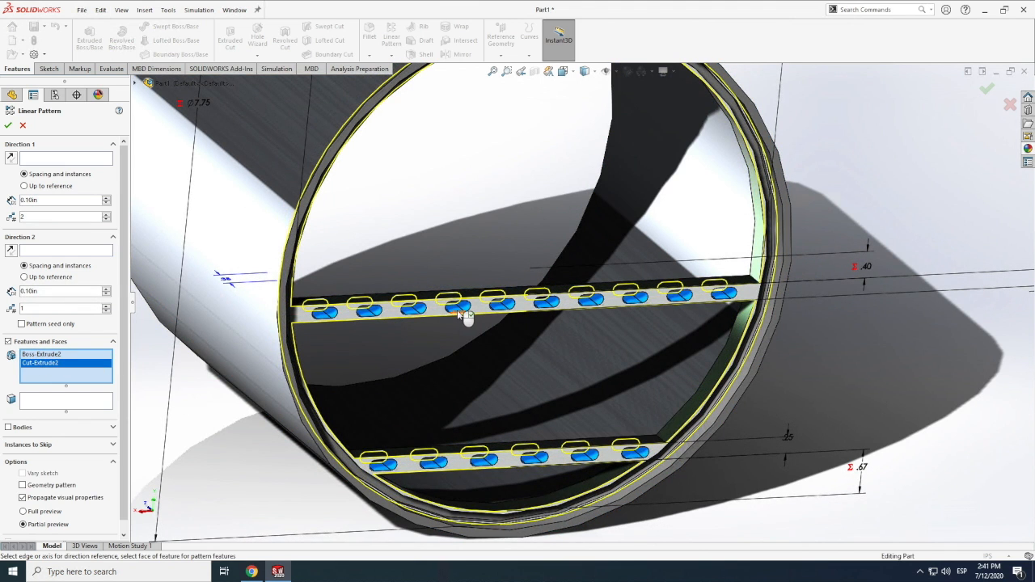
# Examine the selected frame and slots through the open rear end of the fuselage tube
pyautogui.click(121, 10)
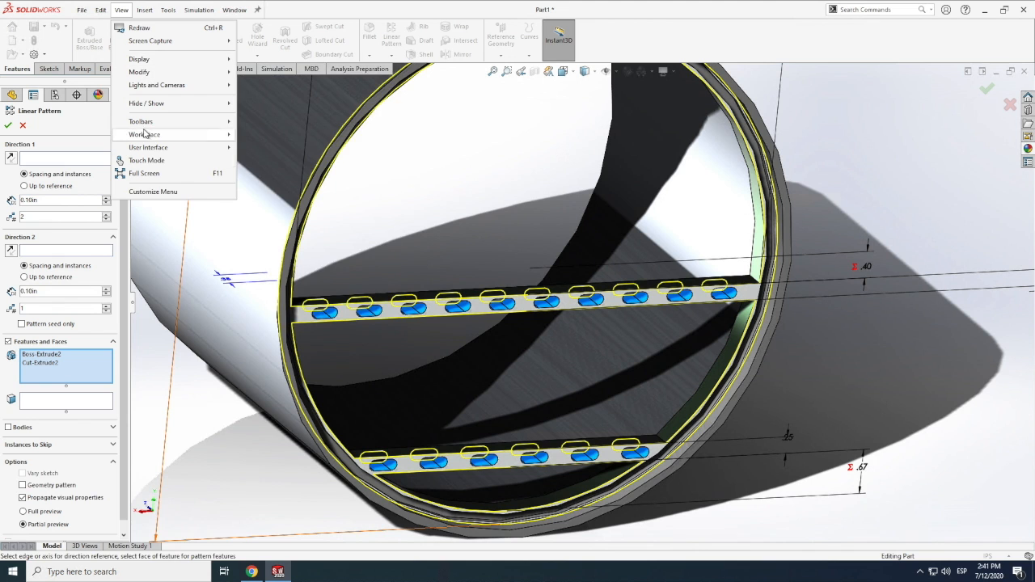
pyautogui.moveTo(144, 72)
pyautogui.click(261, 137)
pyautogui.moveTo(261, 328); pyautogui.dragTo(487, 347)
pyautogui.scroll(8, 575, 306)
pyautogui.scroll(-3, 633, 329)
pyautogui.scroll(-7, 488, 347)
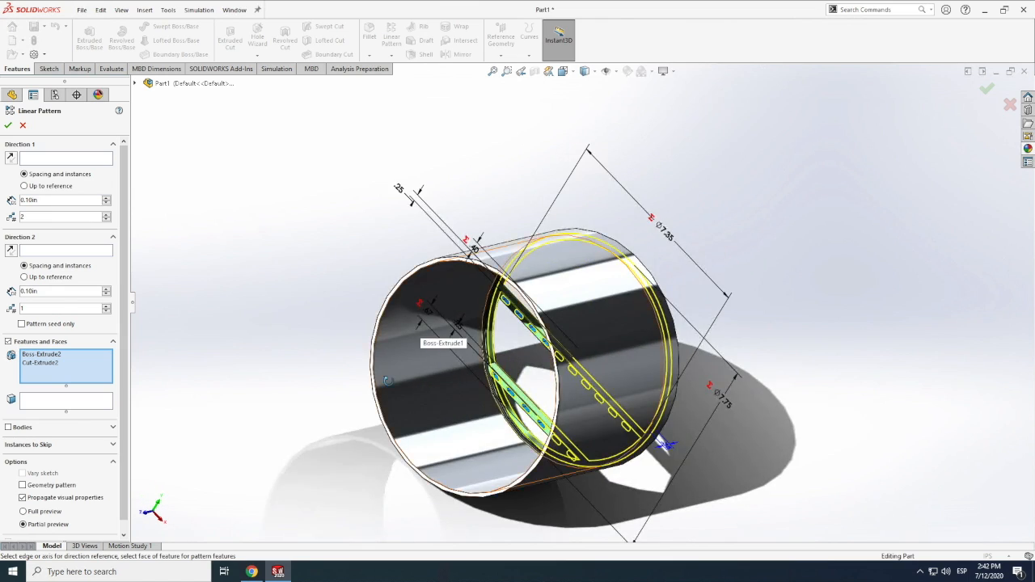
pyautogui.scroll(5, 423, 332)
pyautogui.moveTo(423, 332); pyautogui.dragTo(398, 402)
pyautogui.scroll(-9, 574, 348)
pyautogui.scroll(2, 619, 307)
pyautogui.moveTo(619, 307); pyautogui.dragTo(716, 247, button='middle')
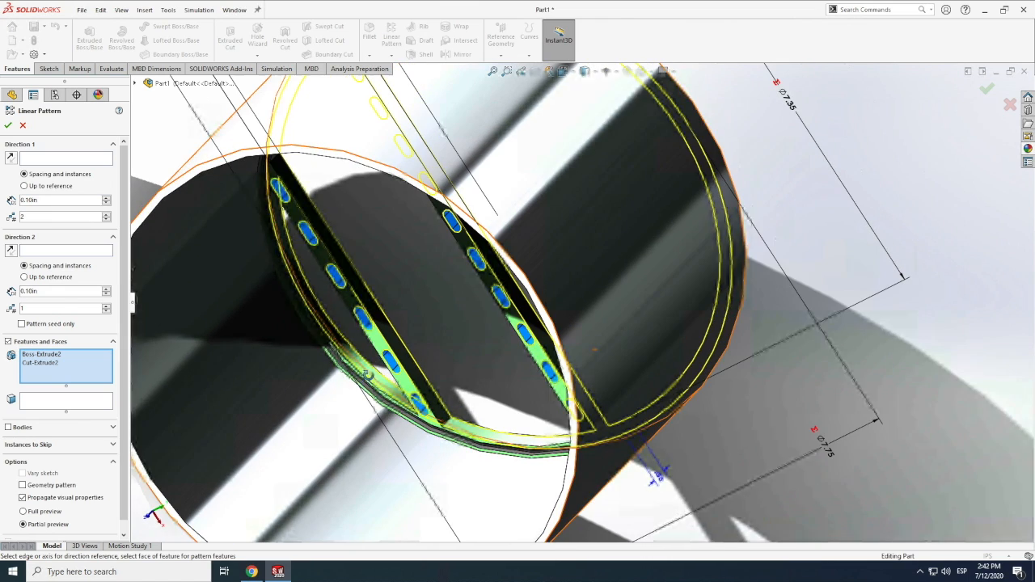
pyautogui.scroll(4, 468, 365)
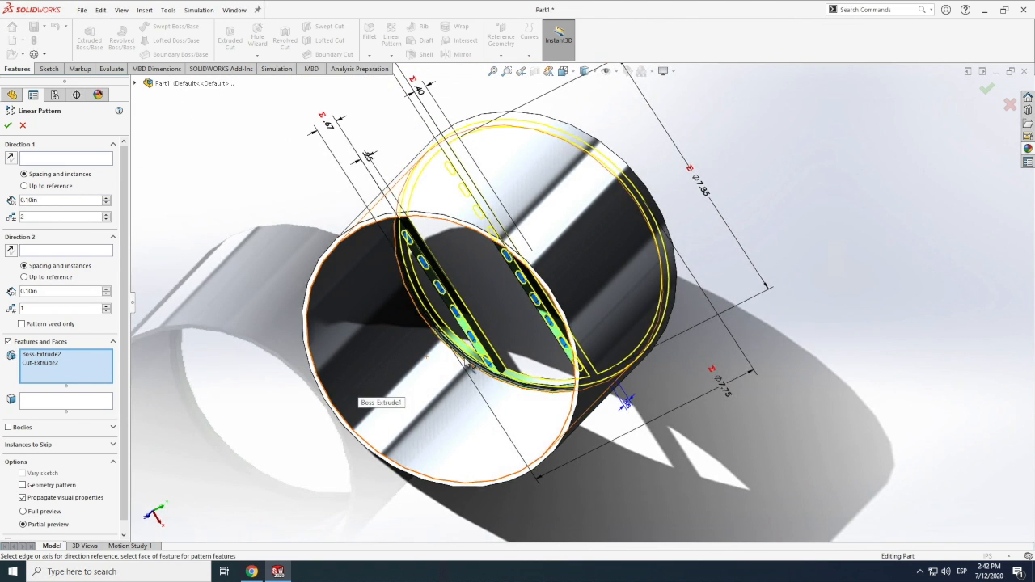
# Try adding Cut-Extrude1 to the linear pattern with 0.50 in spacing and 5 instances, and abandon the pattern
pyautogui.click(136, 84)
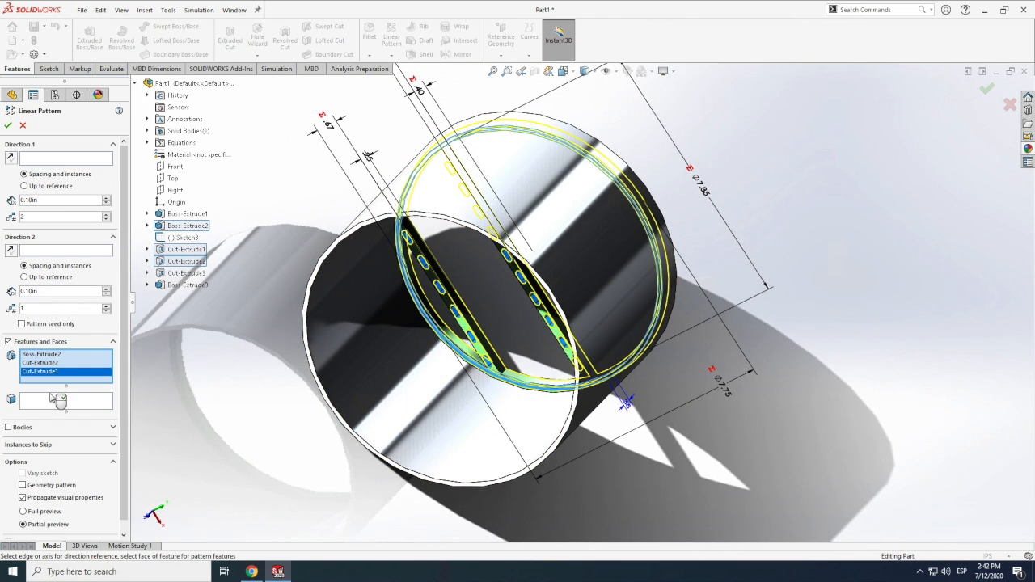
pyautogui.click(50, 200)
pyautogui.write('0.5')
pyautogui.press('Return')
pyautogui.click(23, 512)
pyautogui.click(22, 524)
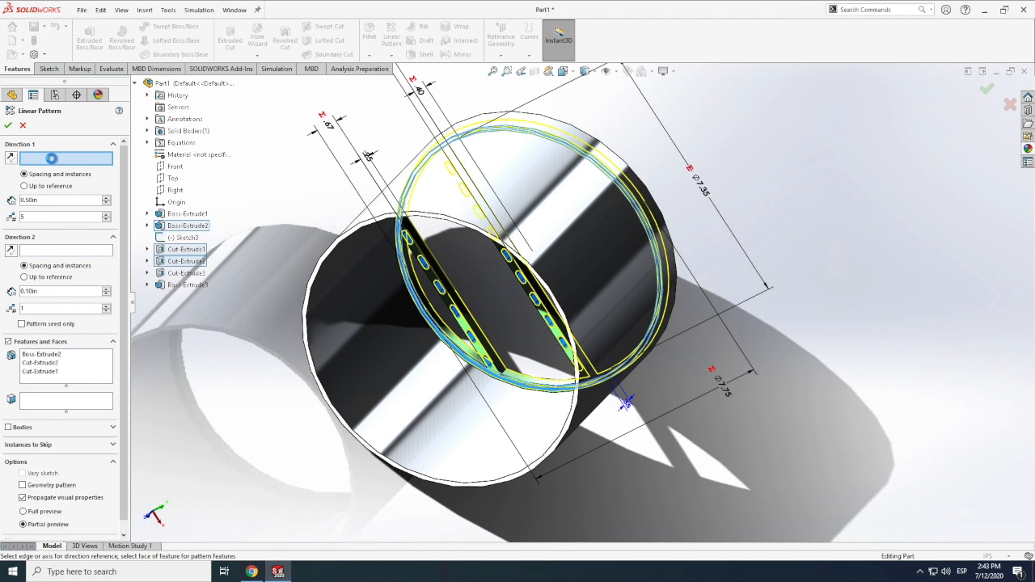
pyautogui.click(149, 518)
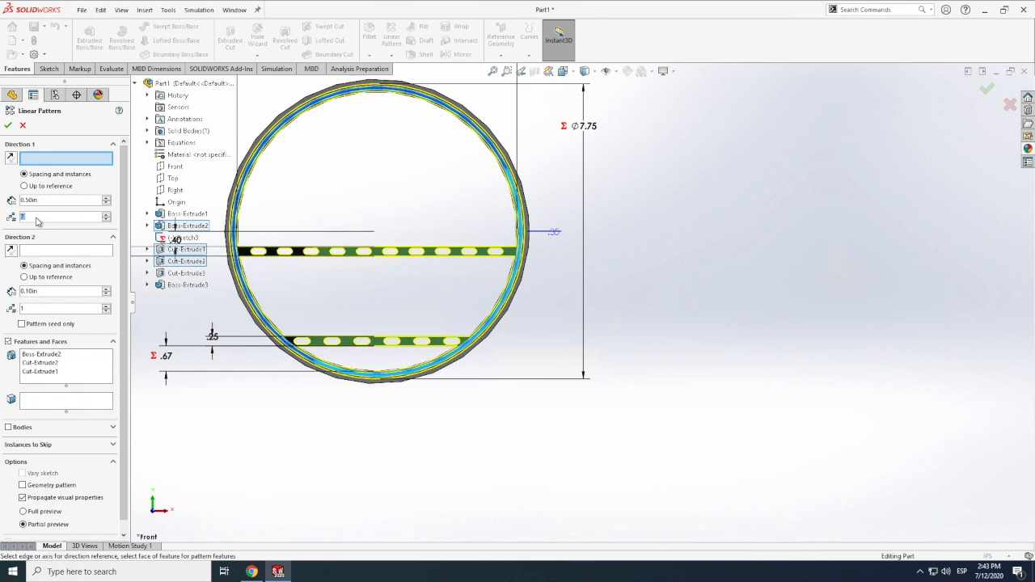
pyautogui.click(24, 127)
pyautogui.click(121, 11)
pyautogui.moveTo(150, 74)
pyautogui.click(279, 153)
pyautogui.moveTo(545, 244); pyautogui.dragTo(554, 277)
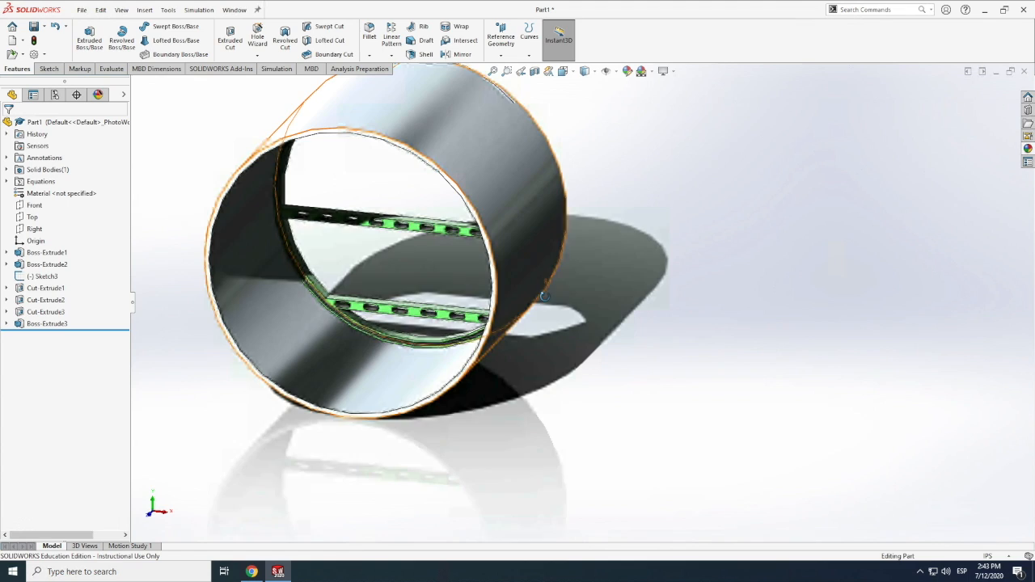
# Examine the ring-and-floor frame and its slots from both open ends of the fuselage tube
pyautogui.moveTo(571, 212)
pyautogui.mouseDown()
pyautogui.moveTo(582, 240)
pyautogui.moveTo(536, 239)
pyautogui.moveTo(755, 254)
pyautogui.moveTo(707, 262)
pyautogui.mouseUp()
pyautogui.rightClick(389, 274)
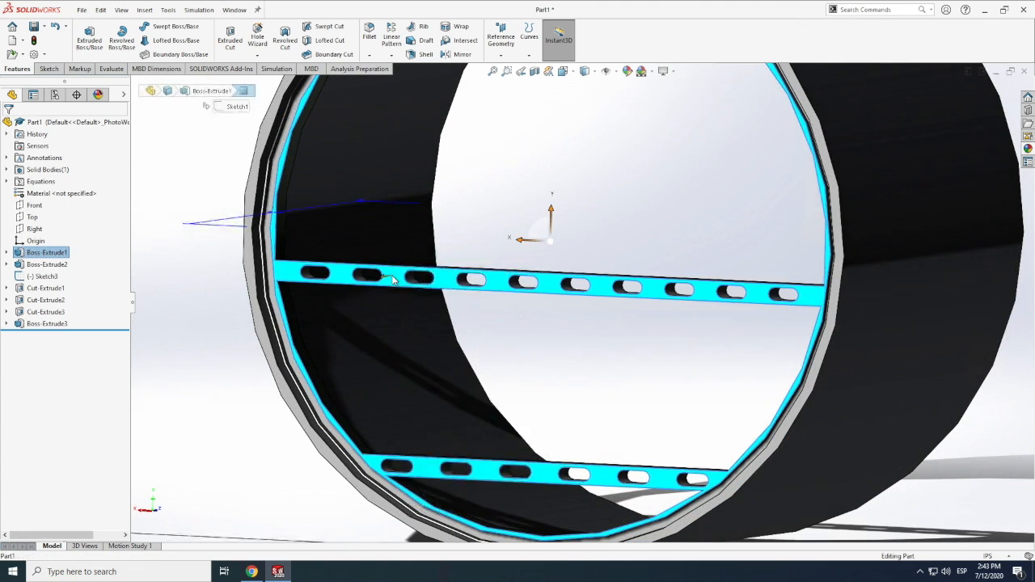
pyautogui.click(492, 244)
pyautogui.scroll(2, 519, 288)
pyautogui.rightClick(519, 288)
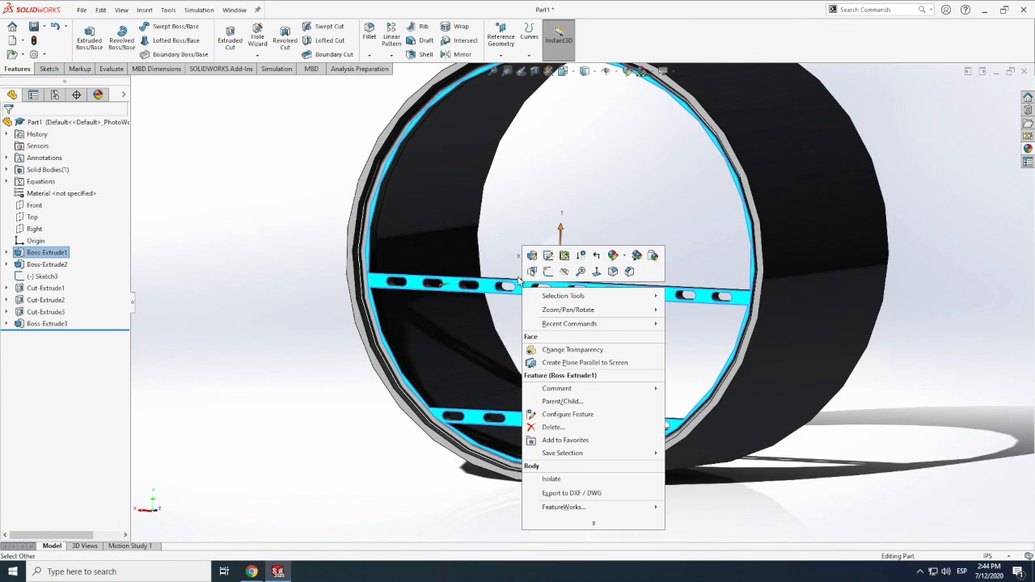
pyautogui.click(62, 265)
pyautogui.click(197, 271)
pyautogui.click(122, 11)
pyautogui.moveTo(279, 280); pyautogui.dragTo(479, 363, button='middle')
pyautogui.scroll(-3, 383, 302)
pyautogui.scroll(7, 391, 299)
pyautogui.scroll(-5, 430, 348)
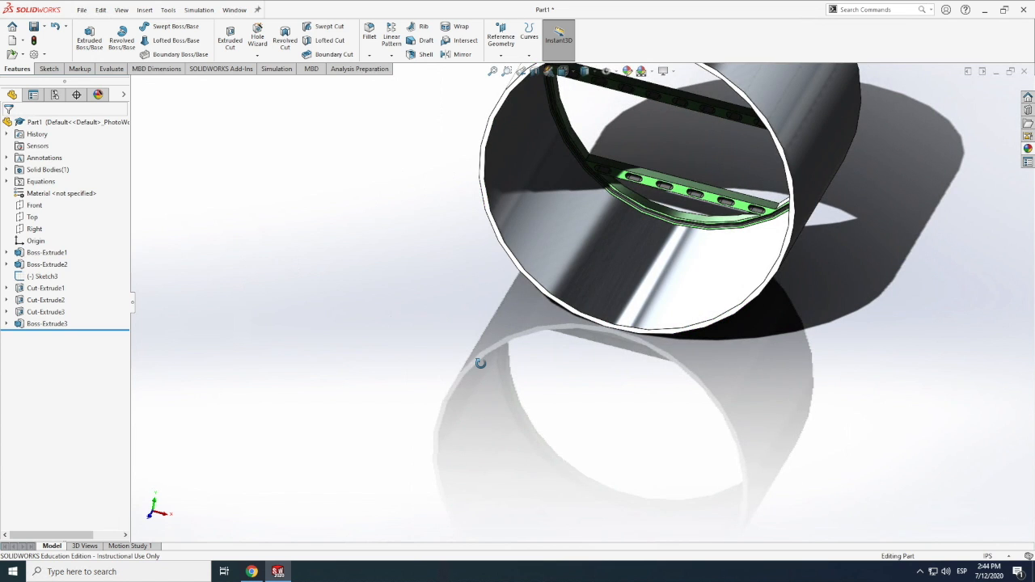
# Create a reference axis from the fuselage tube's cylindrical face
pyautogui.click(121, 11)
pyautogui.click(121, 11)
pyautogui.click(500, 40)
pyautogui.click(509, 82)
pyautogui.scroll(5, 586, 309)
pyautogui.scroll(-2, 588, 312)
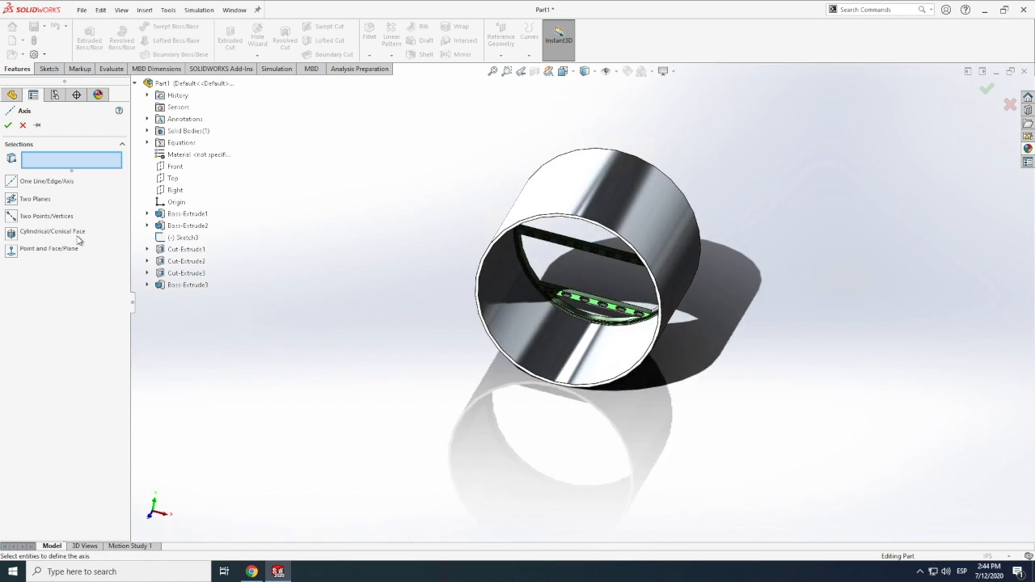
pyautogui.click(543, 356)
pyautogui.press('Return')
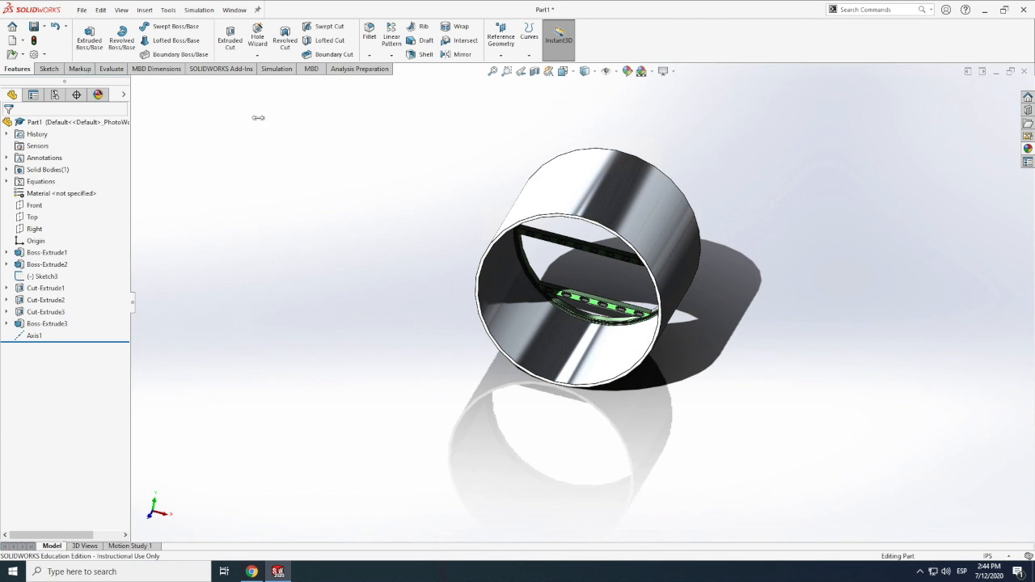
# Try a linear pattern of Cut-Extrude1, Cut-Extrude2 and Cut-Extrude3 along Axis1 with 5 instances at 1.00 in spacing
pyautogui.click(391, 36)
pyautogui.click(175, 298)
pyautogui.click(182, 249)
pyautogui.click(173, 272)
pyautogui.click(186, 261)
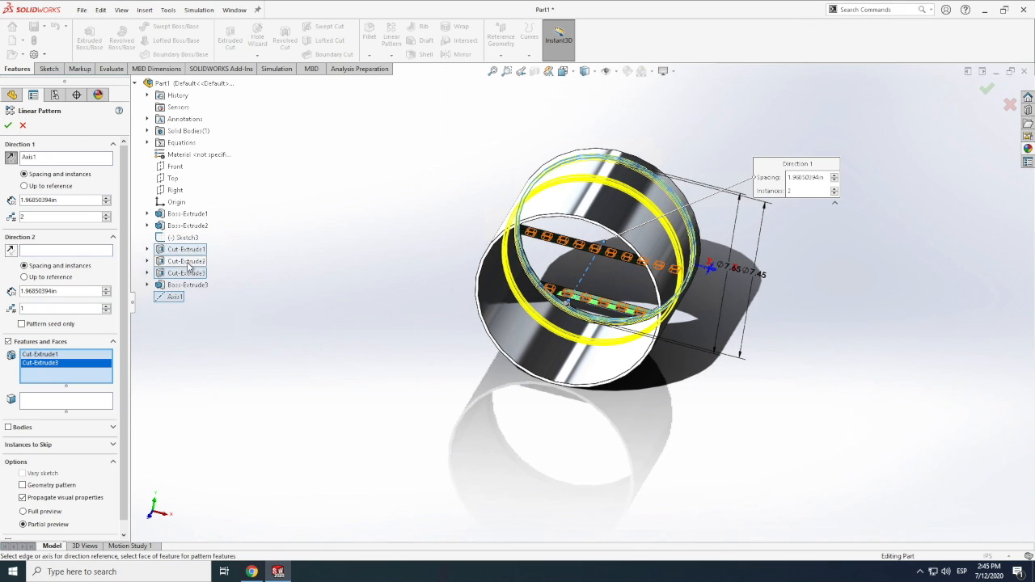
pyautogui.press('Return')
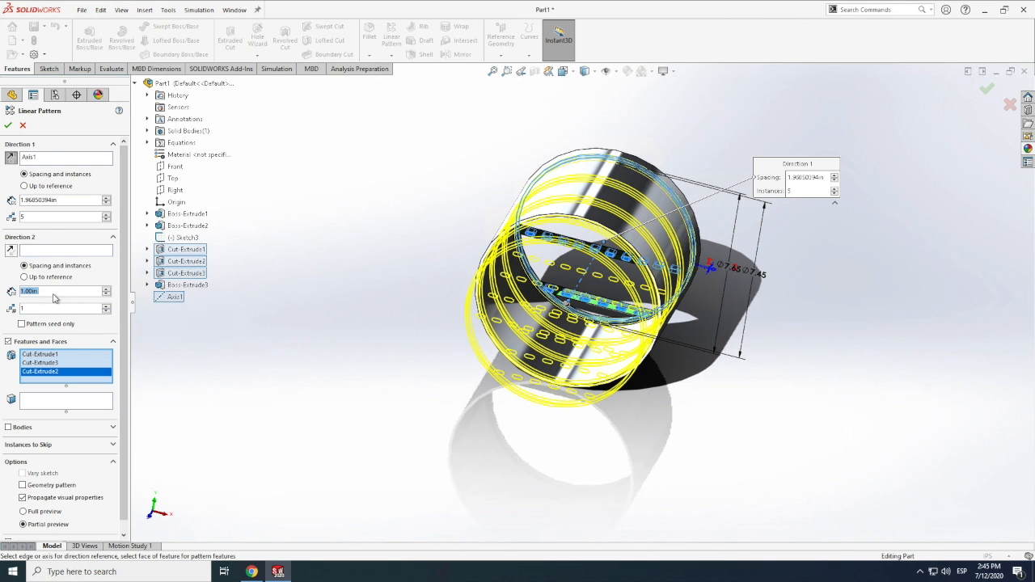
pyautogui.write('1')
pyautogui.press('Return')
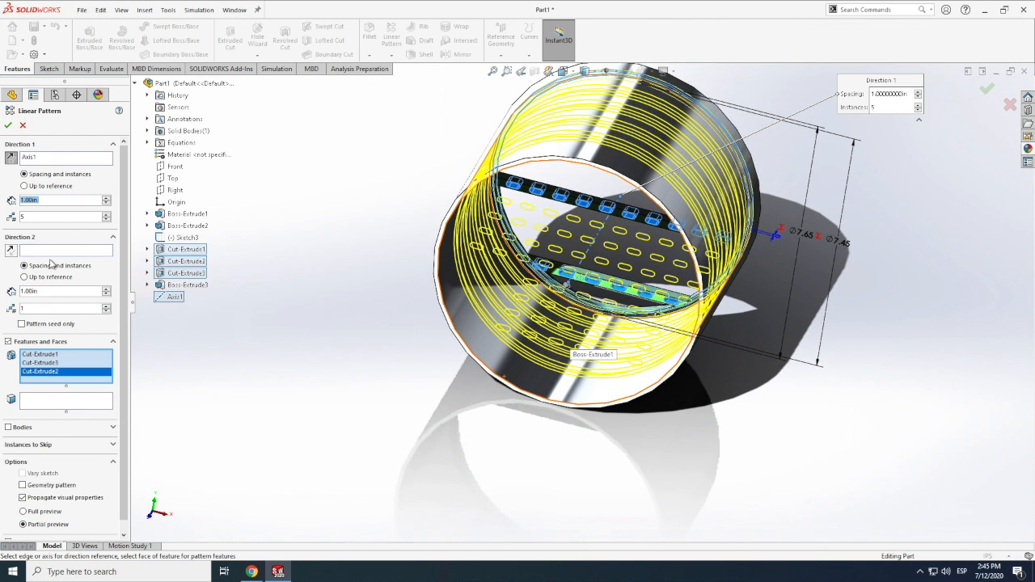
# Try 6 instances, switch the cut pattern to 4 instances at 1.50 in spacing, and apply it
pyautogui.write('6')
pyautogui.press('Return')
pyautogui.write('1')
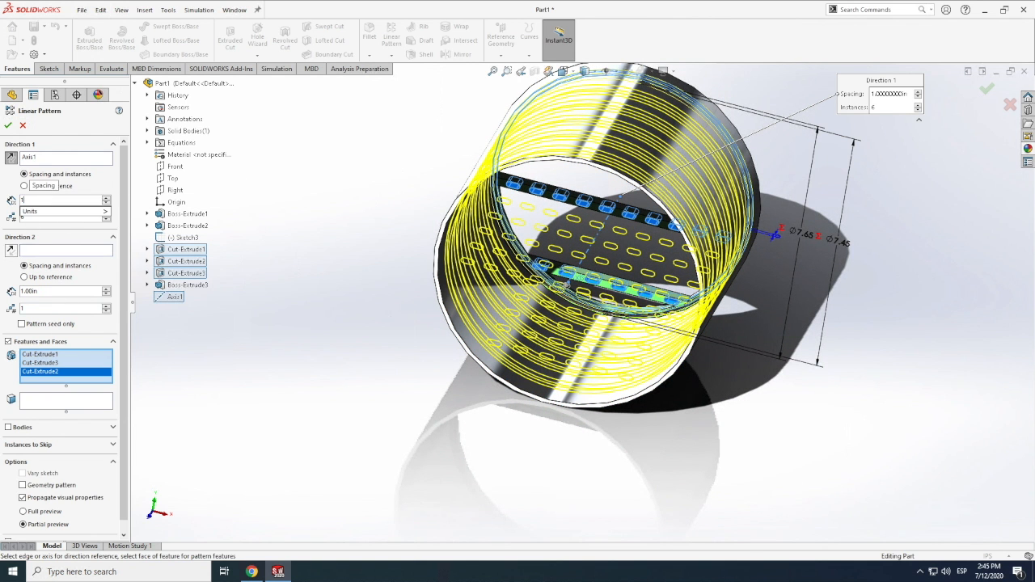
pyautogui.write('.5')
pyautogui.press('Return')
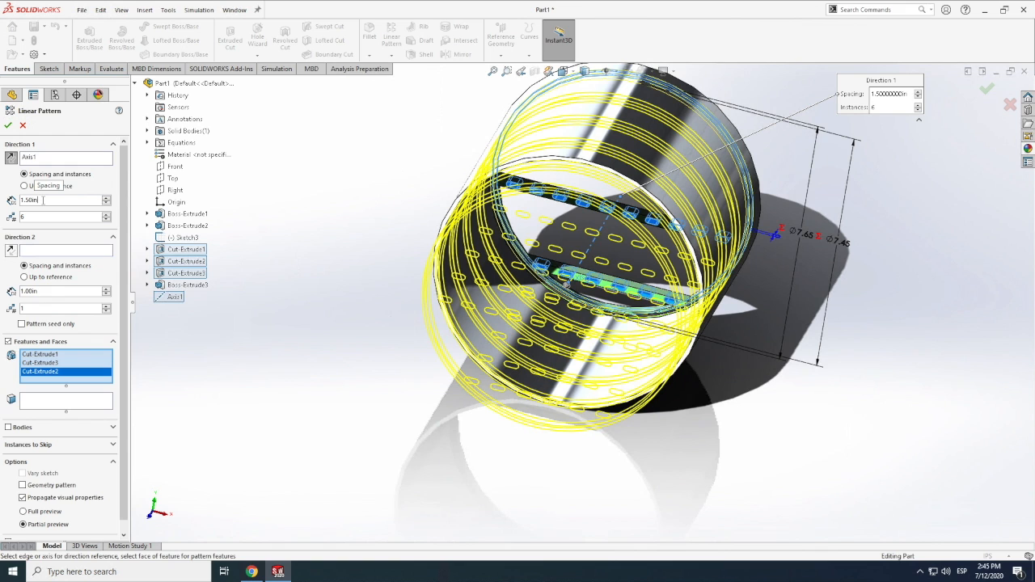
pyautogui.write('4')
pyautogui.press('Return')
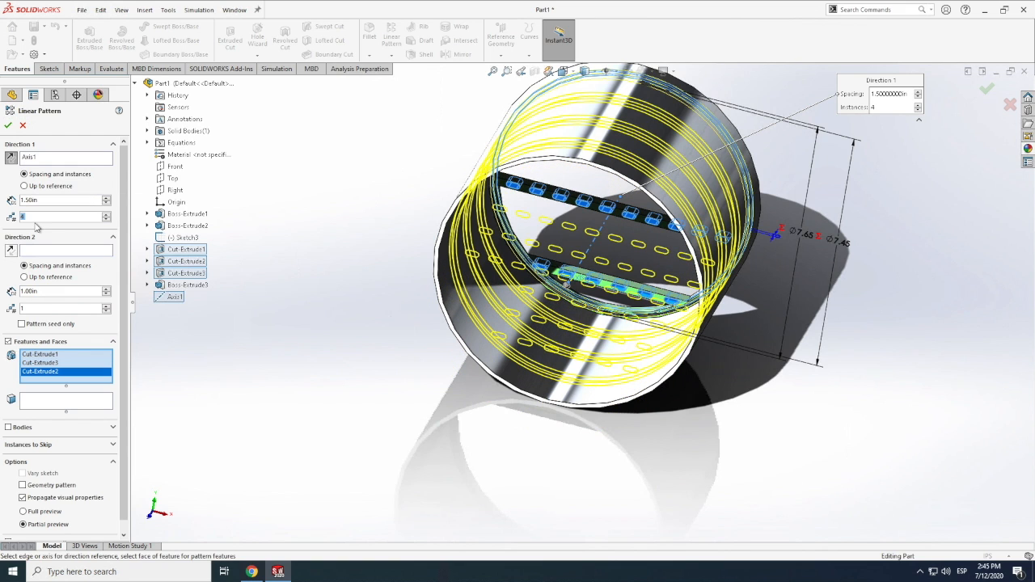
pyautogui.click(8, 126)
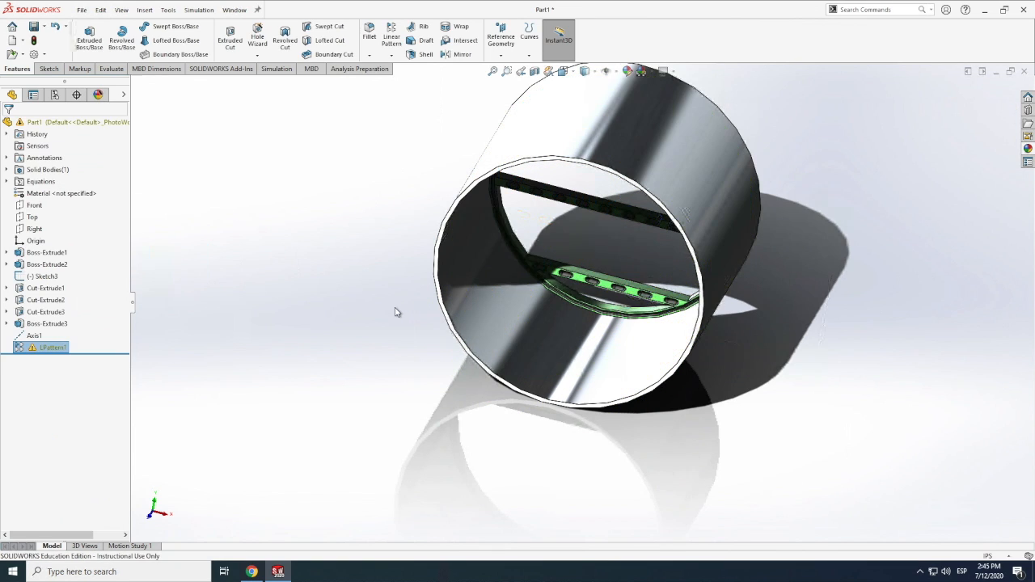
# Delete the linear pattern made from only the three cuts
pyautogui.moveTo(42, 350)
pyautogui.rightClick(42, 350)
pyautogui.click(74, 416)
pyautogui.click(573, 232)
# Set up a new linear pattern along Axis1 with 4 instances at 1.50 in, using features instead of bodies
pyautogui.click(392, 37)
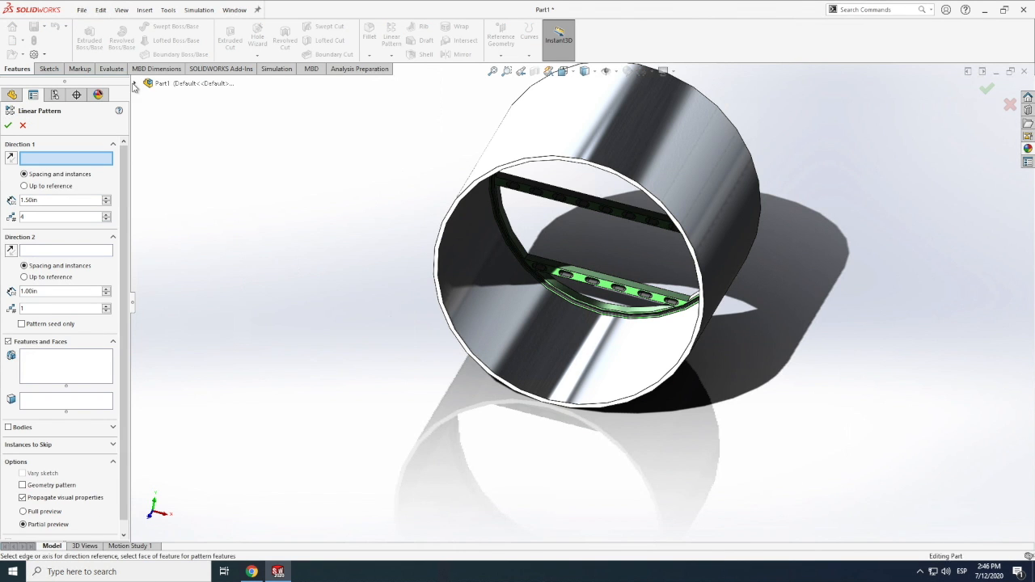
pyautogui.click(134, 84)
pyautogui.click(175, 297)
pyautogui.click(11, 428)
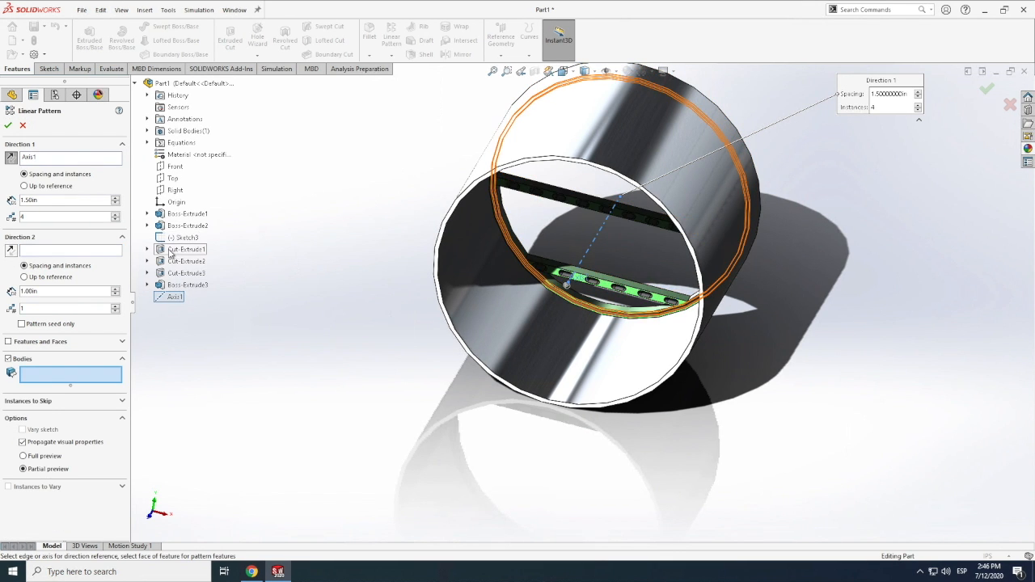
pyautogui.click(8, 358)
pyautogui.click(8, 342)
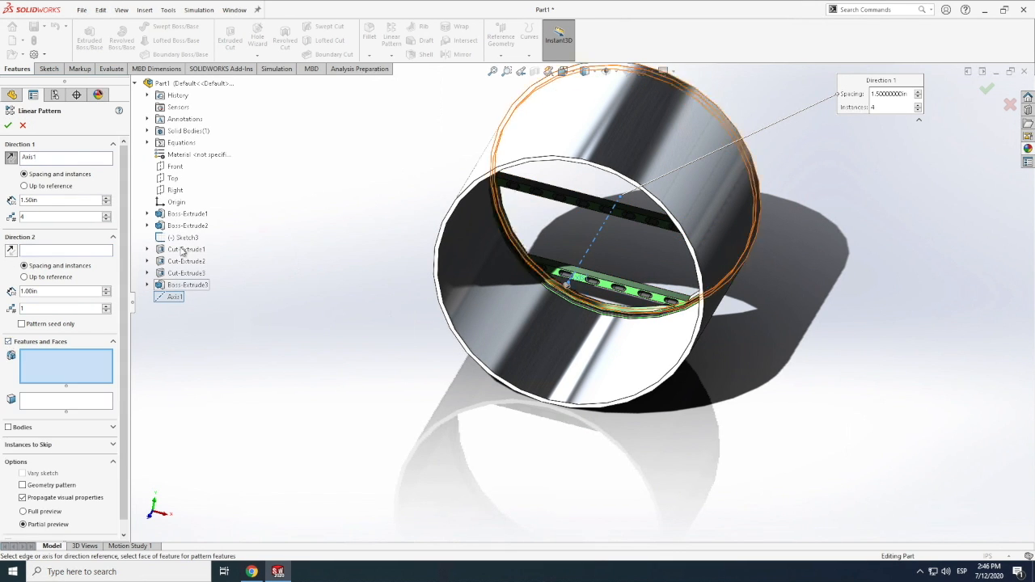
# Pattern Boss-Extrude2 together with Cut-Extrude1, Cut-Extrude2 and Cut-Extrude3, and apply the linear pattern
pyautogui.click(187, 225)
pyautogui.click(185, 249)
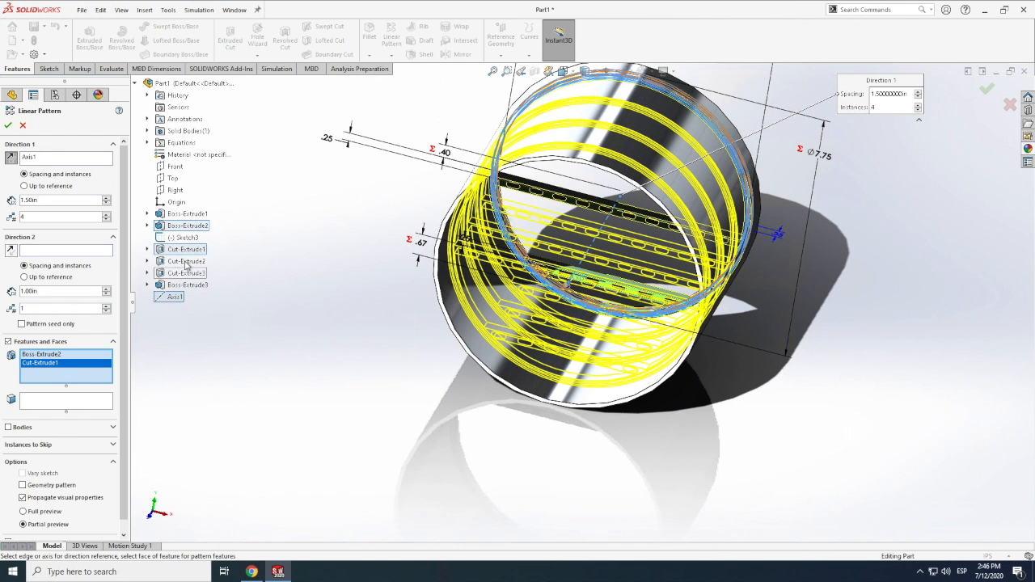
pyautogui.click(175, 274)
pyautogui.scroll(-2, 173, 272)
pyautogui.click(185, 261)
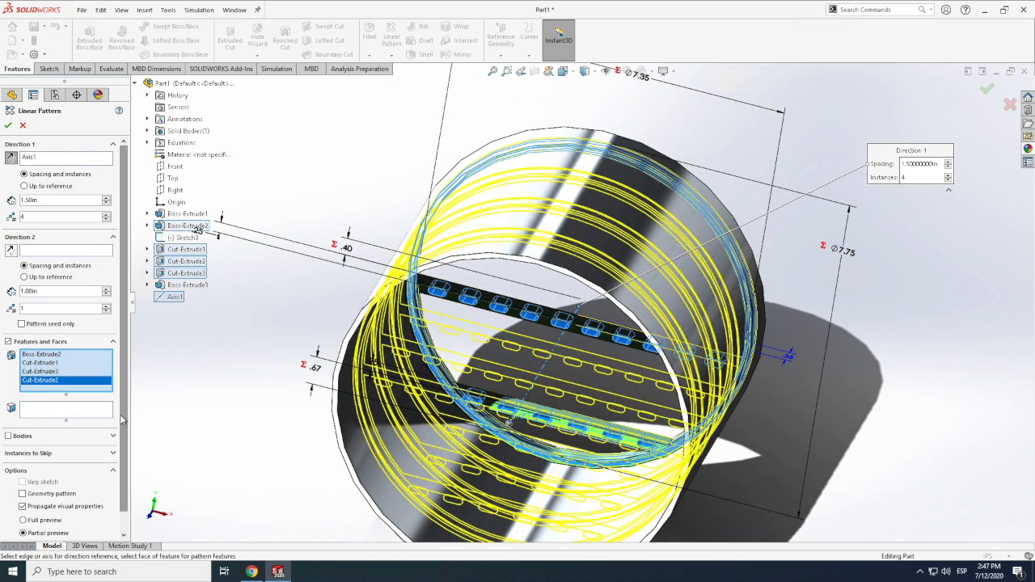
pyautogui.click(8, 126)
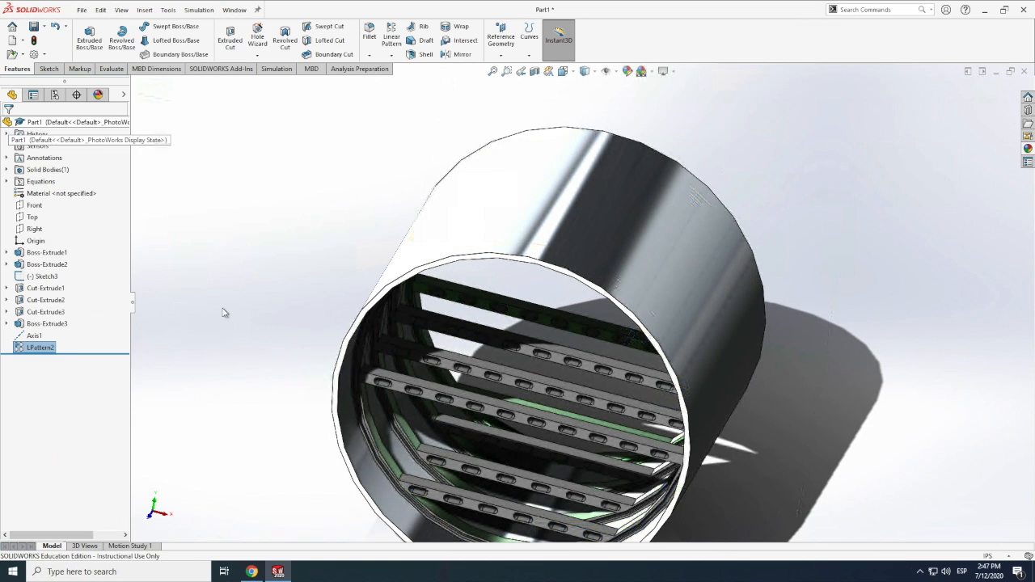
# Inspect the repeated frames and floor beams inside the fuselage tube from several angles
pyautogui.click(122, 10)
pyautogui.moveTo(141, 64)
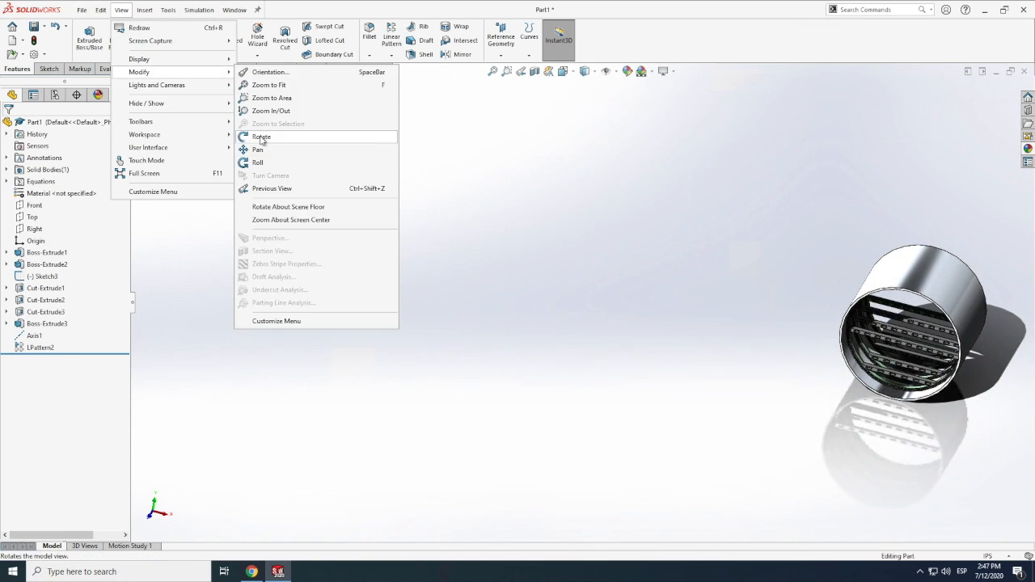
pyautogui.click(283, 220)
pyautogui.scroll(-6, 633, 312)
pyautogui.moveTo(676, 346); pyautogui.dragTo(559, 351, button='middle')
pyautogui.scroll(5, 564, 360)
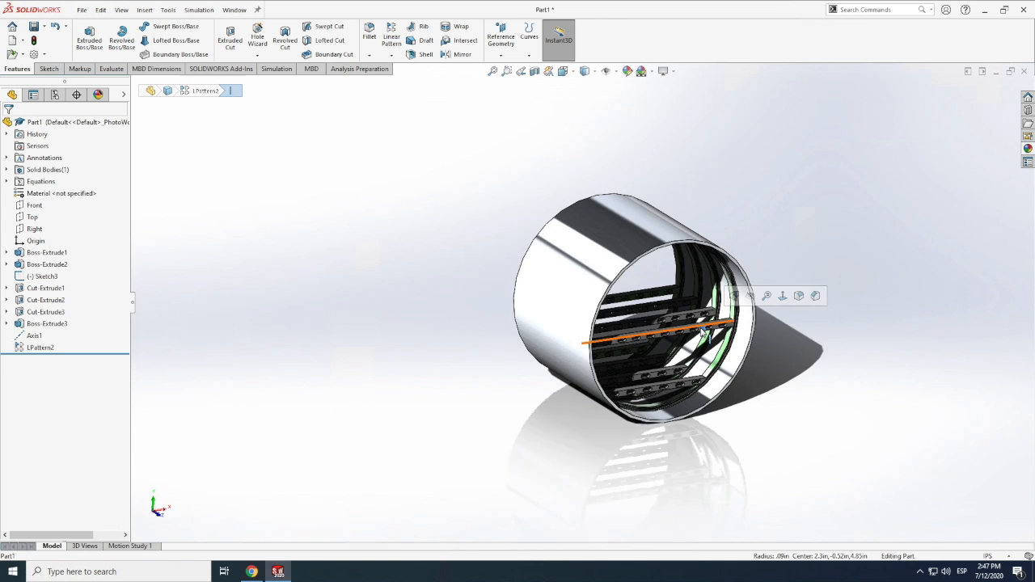
pyautogui.moveTo(789, 295); pyautogui.dragTo(850, 342, button='middle')
pyautogui.scroll(-6, 670, 308)
# Apply a light green color to the whole LPattern2 feature
pyautogui.rightClick(670, 308)
pyautogui.click(747, 273)
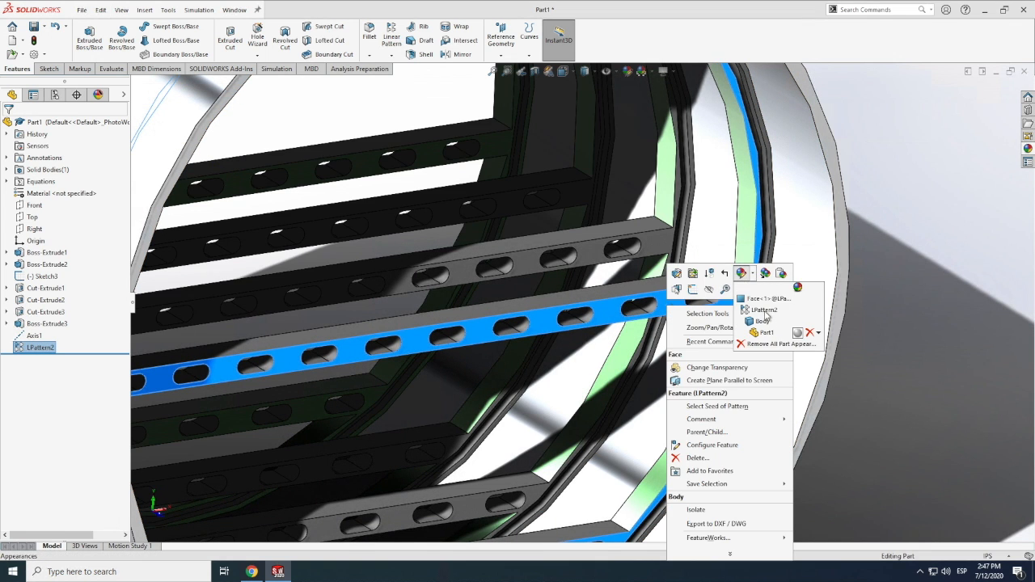
pyautogui.click(764, 321)
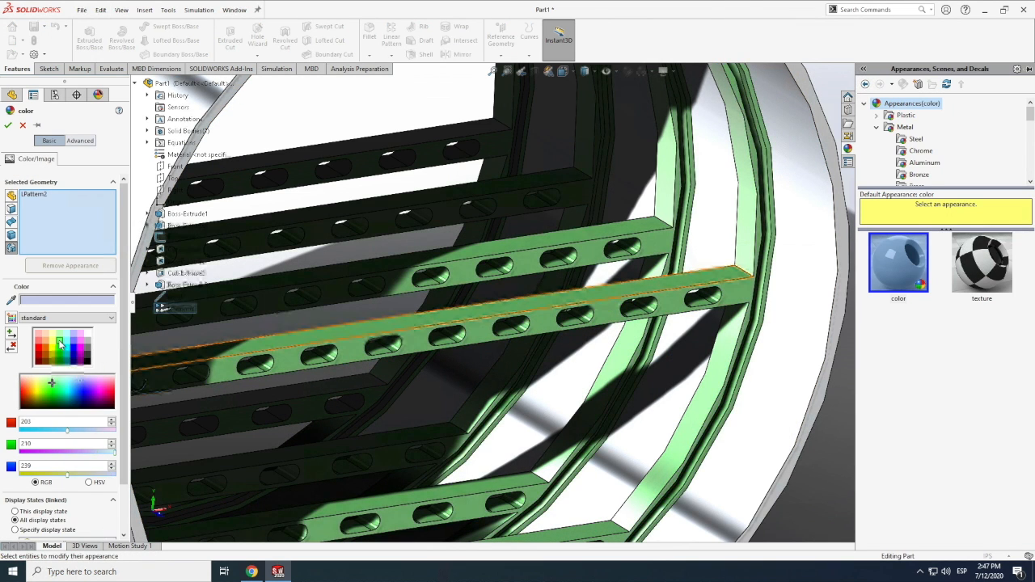
pyautogui.click(8, 127)
# Measure the distance between adjacent slotted floor beams inside the tube
pyautogui.scroll(6, 693, 328)
pyautogui.click(121, 9)
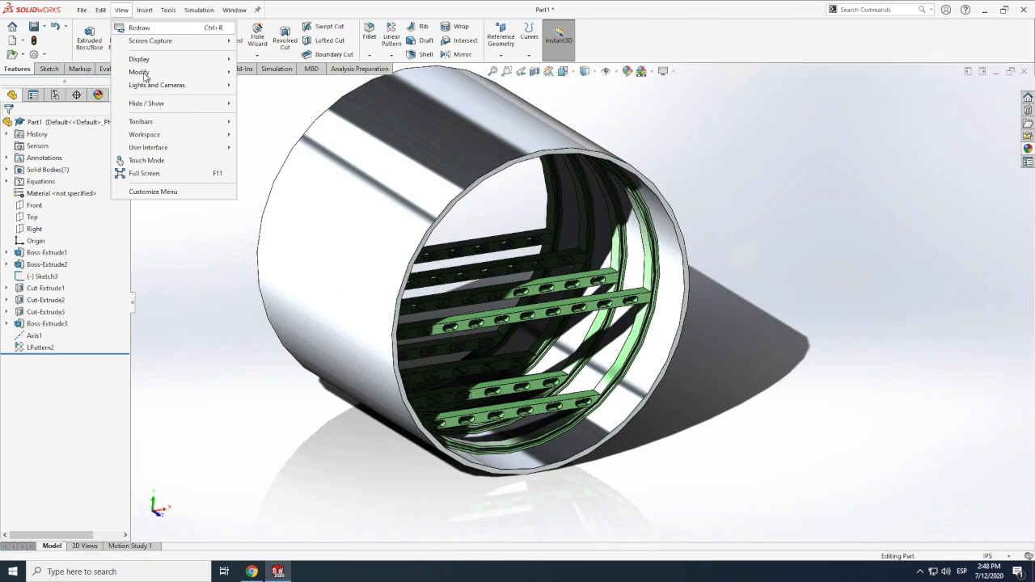
pyautogui.moveTo(139, 72)
pyautogui.moveTo(414, 300); pyautogui.dragTo(635, 265)
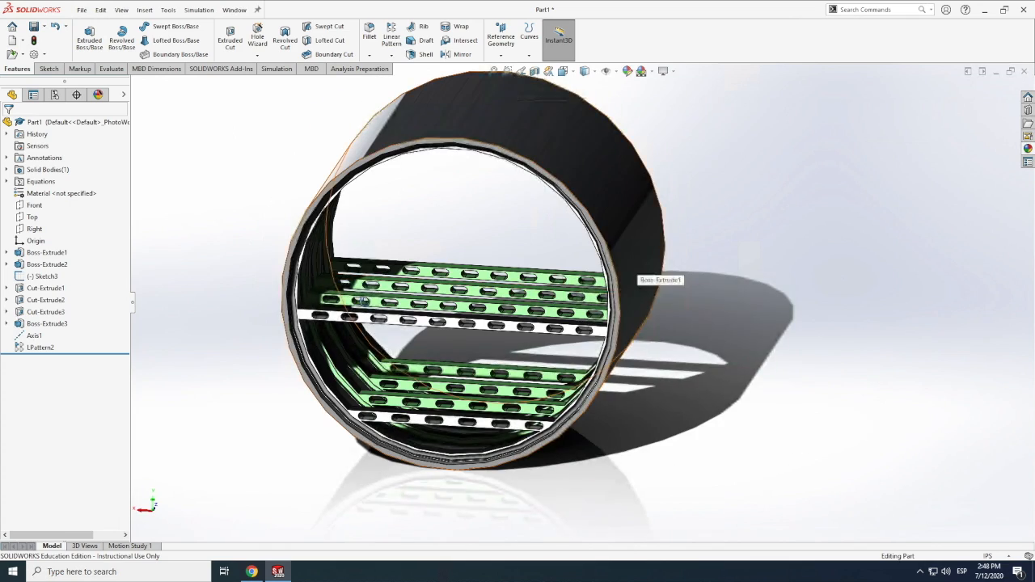
pyautogui.scroll(-1, 370, 299)
pyautogui.scroll(-5, 370, 299)
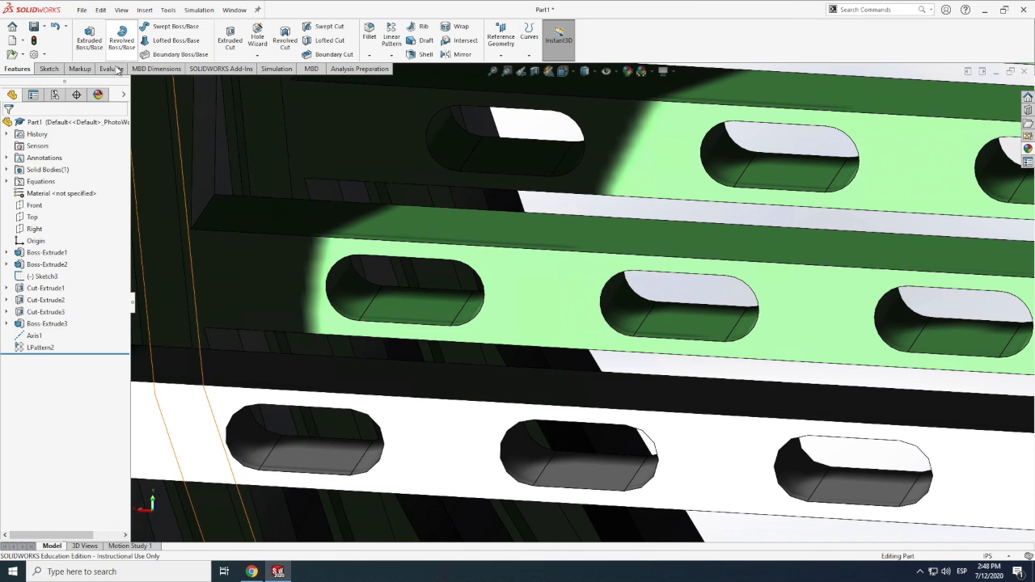
pyautogui.click(111, 69)
pyautogui.click(153, 40)
pyautogui.click(544, 274)
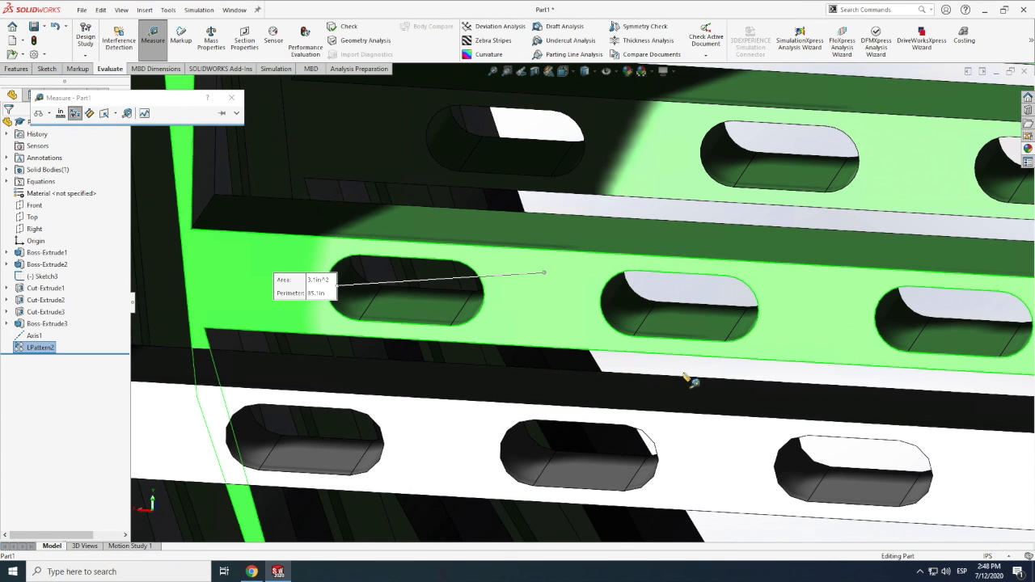
pyautogui.click(684, 376)
pyautogui.click(810, 308)
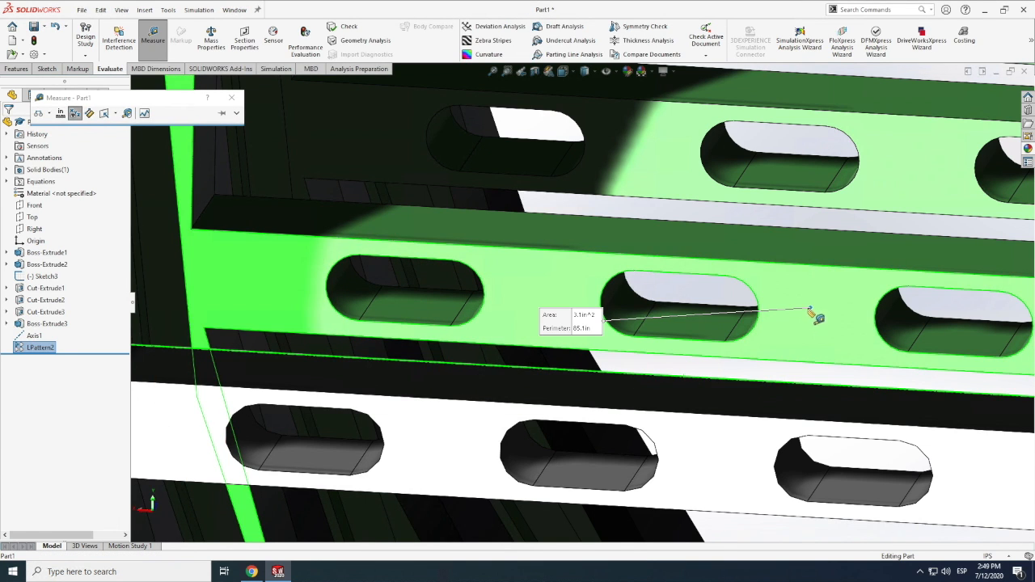
pyautogui.scroll(7, 497, 327)
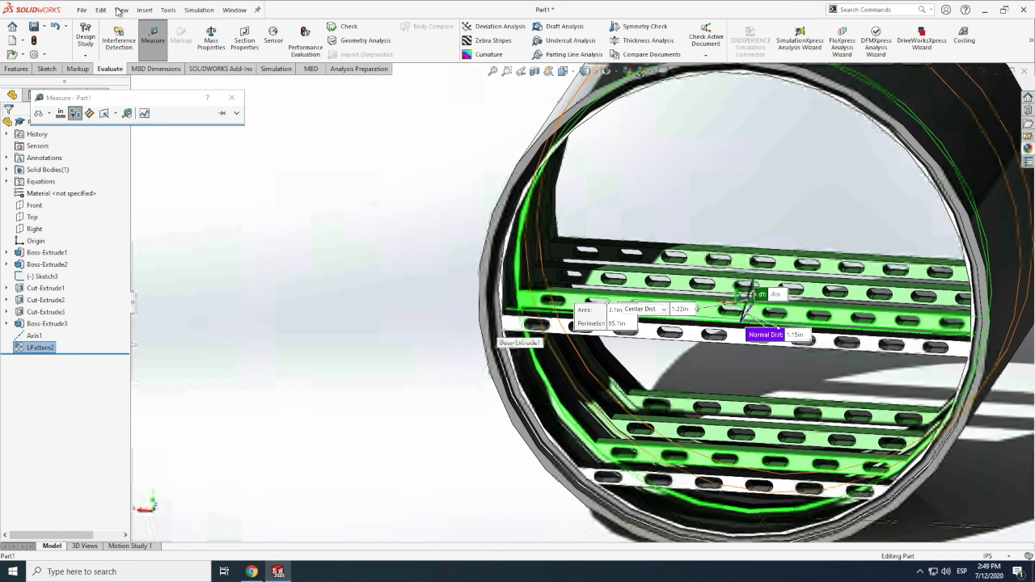
pyautogui.press('Escape')
# Measure from the first ring frame's inner face to the edge of the neighboring patterned ring
pyautogui.click(121, 11)
pyautogui.moveTo(138, 74)
pyautogui.click(273, 173)
pyautogui.moveTo(434, 219); pyautogui.dragTo(598, 211)
pyautogui.click(153, 36)
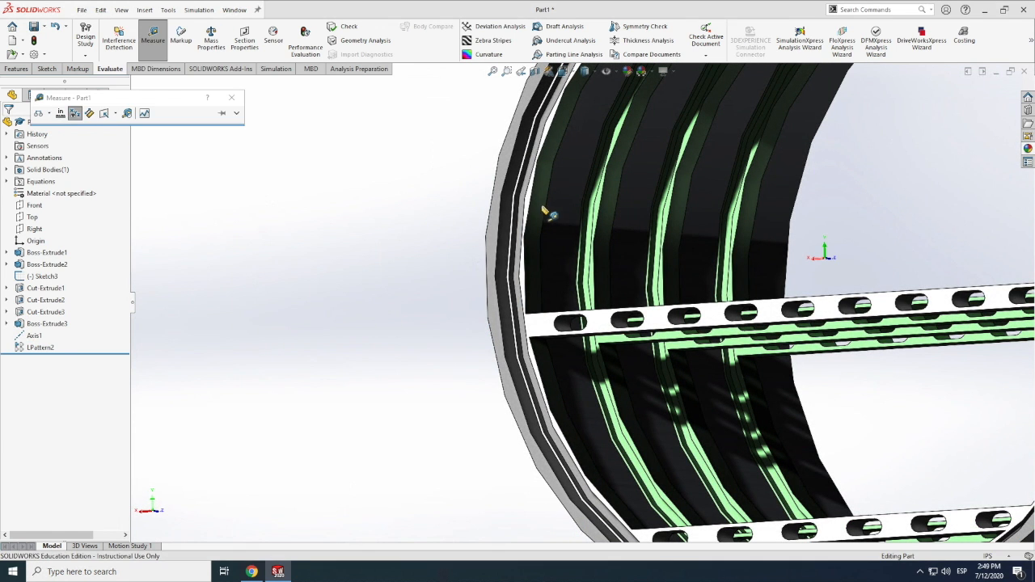
pyautogui.click(545, 200)
pyautogui.click(626, 427)
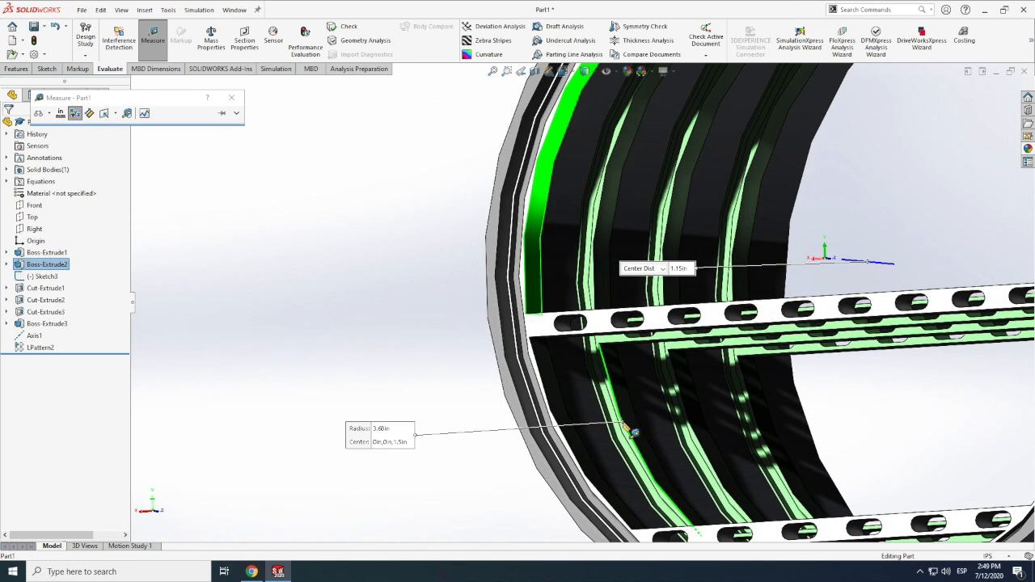
pyautogui.click(232, 98)
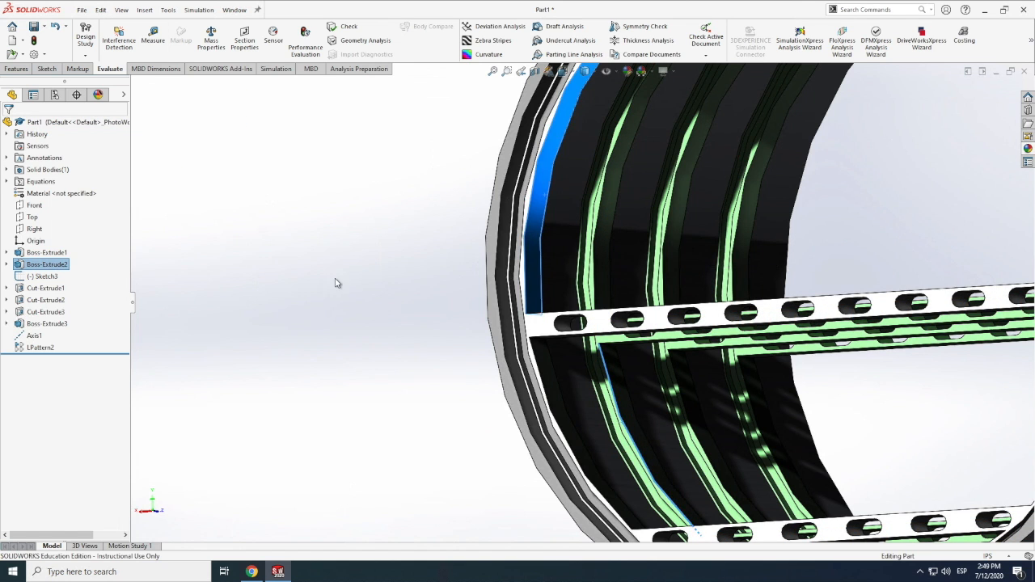
# Start a new sketch on the Right plane
pyautogui.scroll(7, 337, 283)
pyautogui.click(122, 10)
pyautogui.moveTo(146, 73)
pyautogui.click(253, 137)
pyautogui.moveTo(672, 337); pyautogui.dragTo(673, 372, button='middle')
pyautogui.click(34, 230)
pyautogui.click(49, 69)
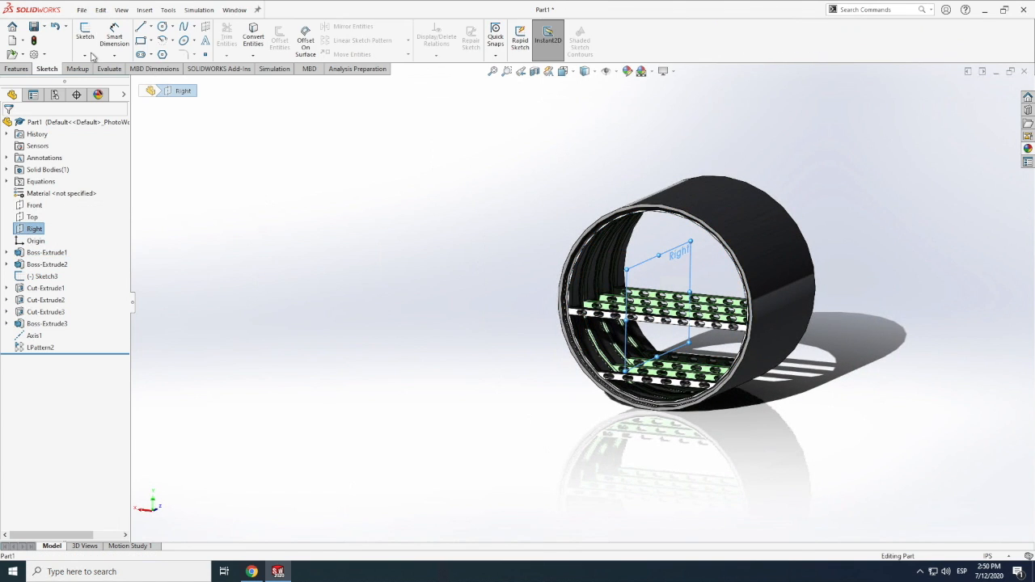
pyautogui.click(87, 40)
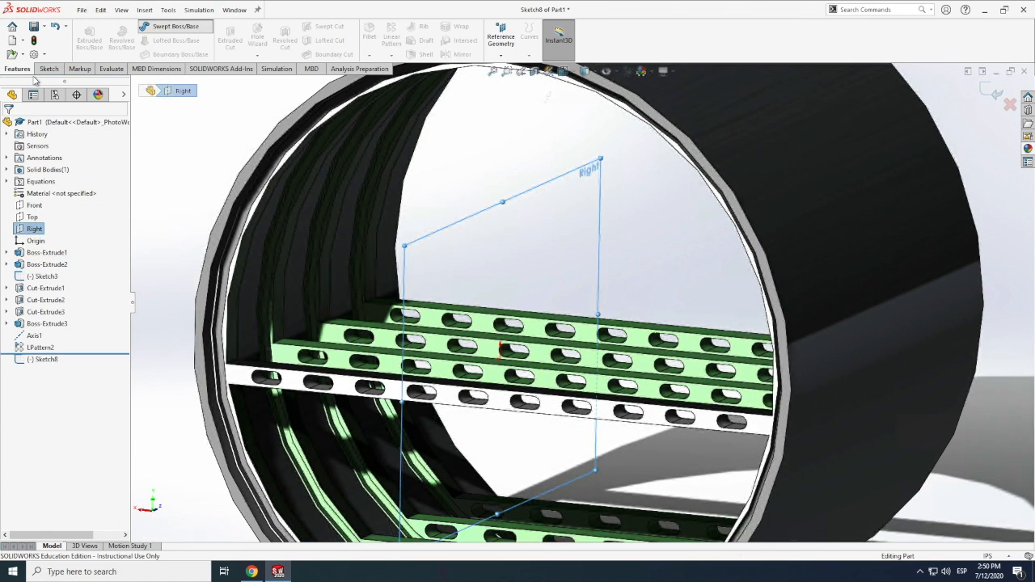
pyautogui.click(49, 69)
pyautogui.click(22, 124)
# Draw a vertical construction line up from the origin and set its length to .80 in using the fuselage variable
pyautogui.click(151, 27)
pyautogui.click(167, 53)
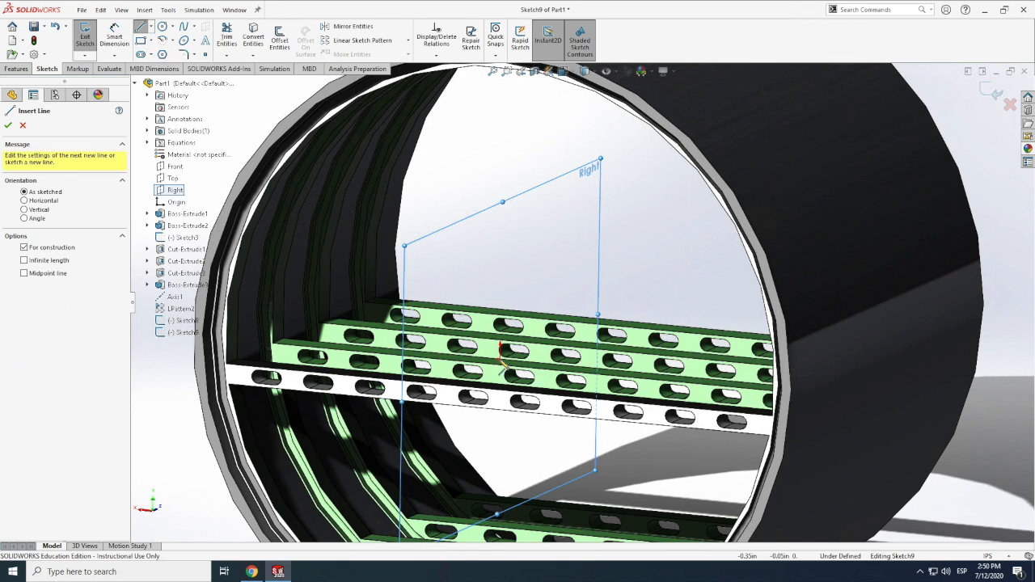
pyautogui.click(500, 360)
pyautogui.click(501, 272)
pyautogui.moveTo(512, 237); pyautogui.dragTo(514, 206, button='right')
pyautogui.click(502, 299)
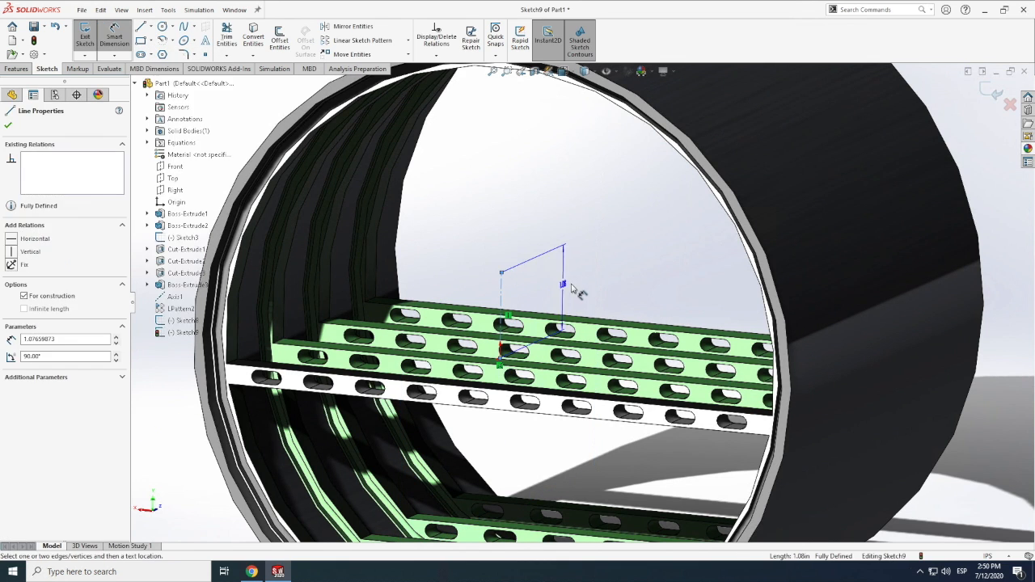
pyautogui.click(574, 287)
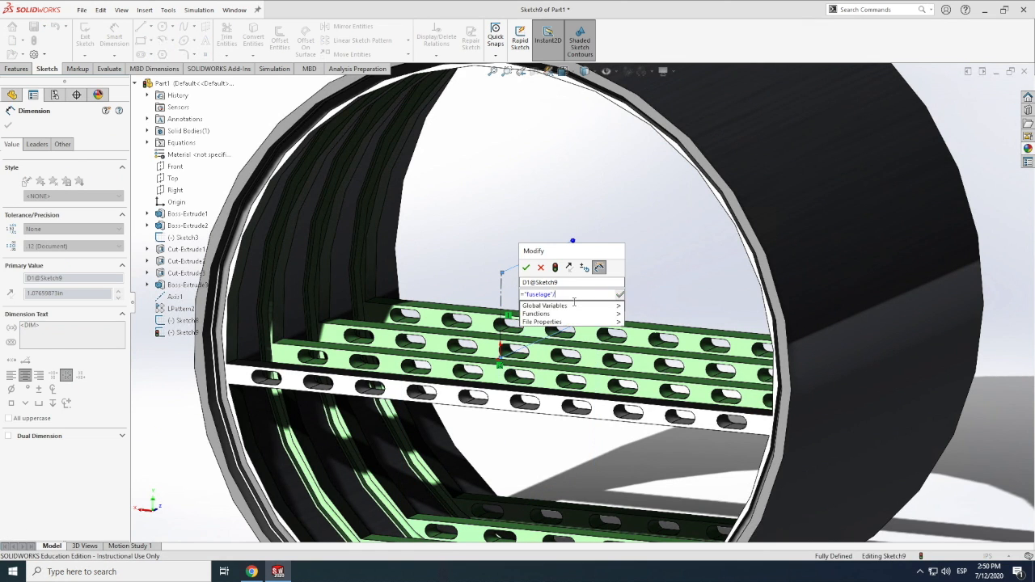
pyautogui.click(527, 268)
pyautogui.scroll(-6, 461, 275)
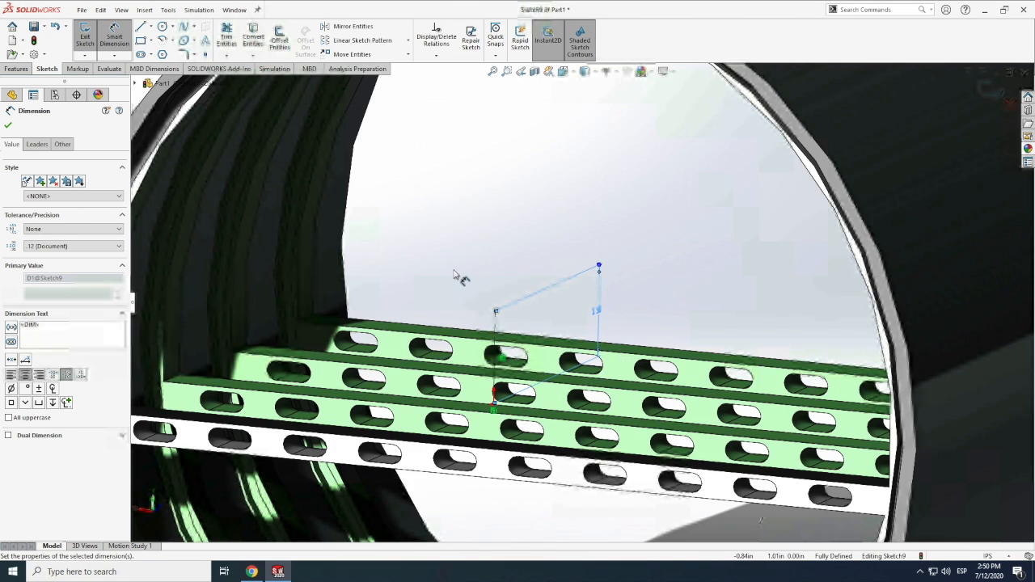
pyautogui.scroll(8, 606, 307)
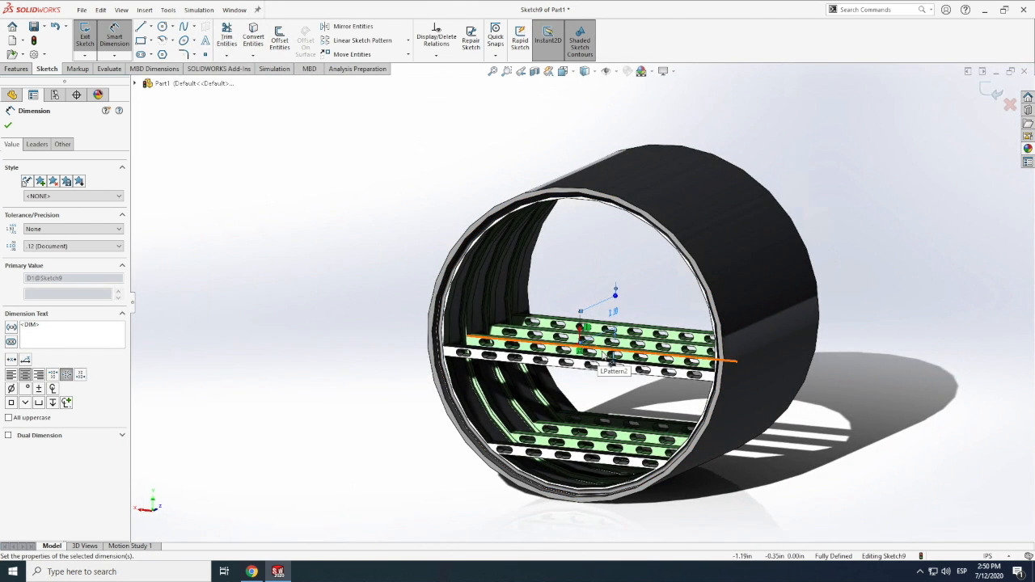
pyautogui.scroll(-6, 622, 352)
pyautogui.press('Escape')
# Hide the fuselage body so that the sketch geometry inside it can be worked on
pyautogui.click(121, 9)
pyautogui.moveTo(141, 72)
pyautogui.click(271, 164)
pyautogui.moveTo(608, 284); pyautogui.dragTo(467, 198)
pyautogui.scroll(5, 461, 328)
pyautogui.scroll(-5, 467, 198)
pyautogui.scroll(8, 362, 235)
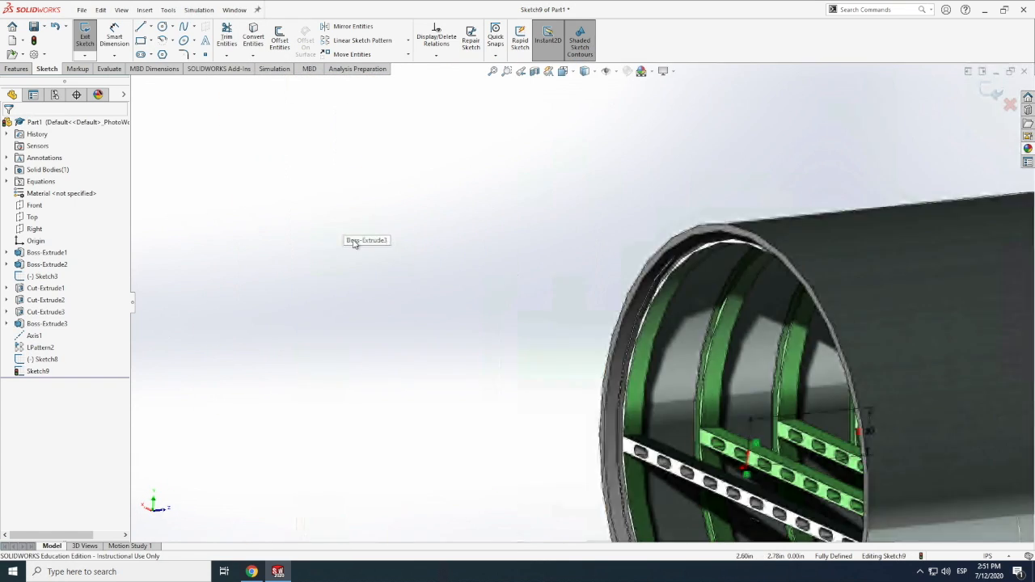
pyautogui.scroll(4, 712, 328)
pyautogui.rightClick(35, 253)
pyautogui.click(42, 229)
pyautogui.scroll(-8, 358, 305)
# Draw a chain of horizontal construction lines from the vertical line's upper end and set the first segment to .35 in
pyautogui.click(151, 27)
pyautogui.click(165, 53)
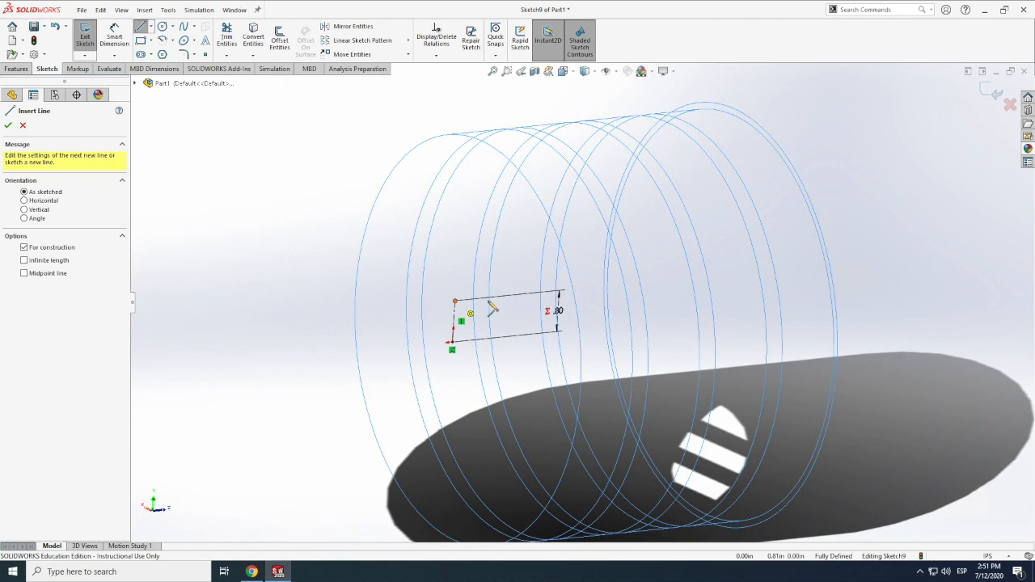
pyautogui.click(455, 301)
pyautogui.press('Escape')
pyautogui.click(114, 37)
pyautogui.click(484, 297)
pyautogui.click(486, 253)
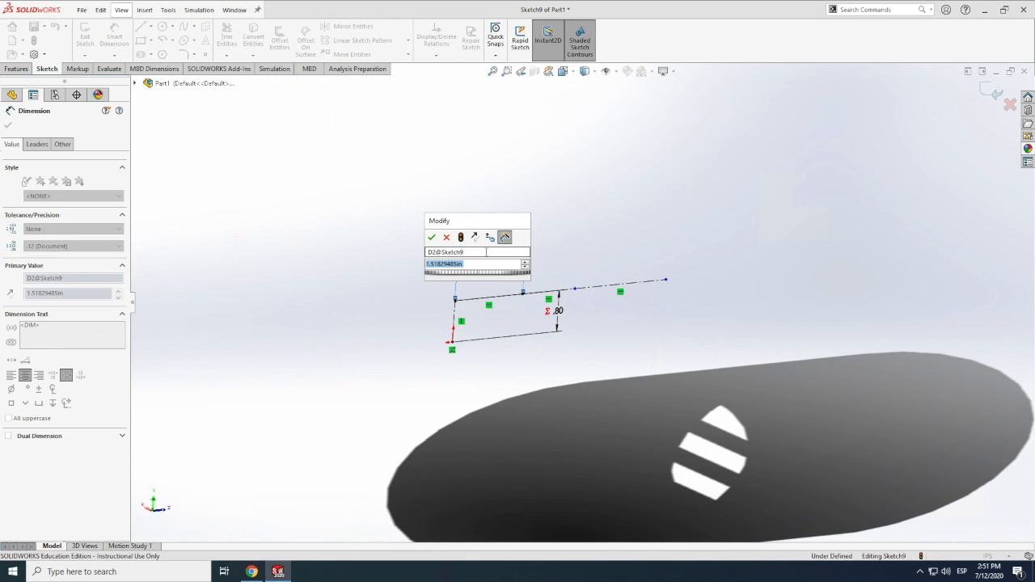
pyautogui.press('Return')
# Set the second and third segments of the horizontal construction chain to 1.15 in and .35 in
pyautogui.click(492, 297)
pyautogui.click(507, 213)
pyautogui.write('1.5')
pyautogui.press('Return')
pyautogui.click(497, 217)
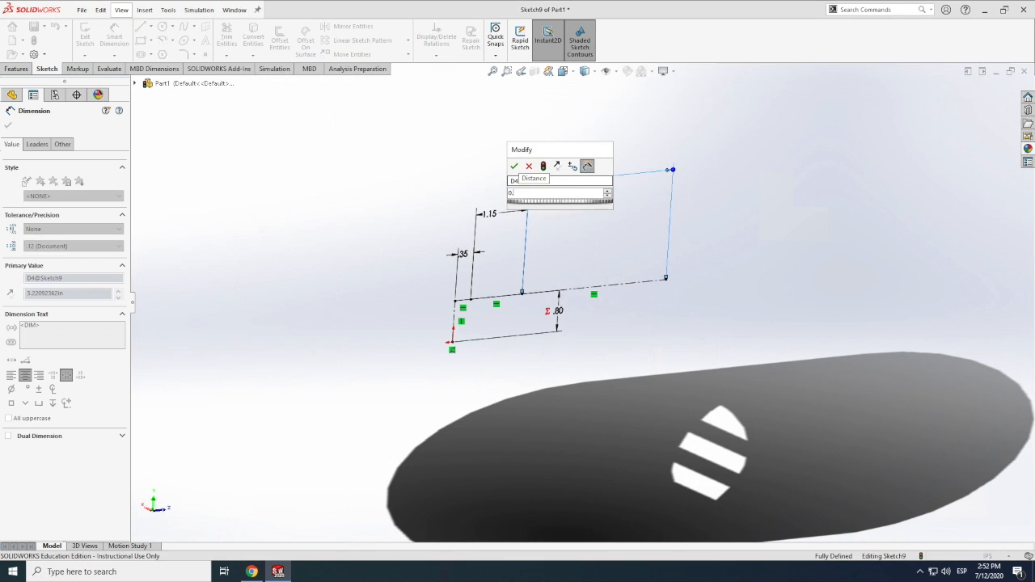
pyautogui.press('Return')
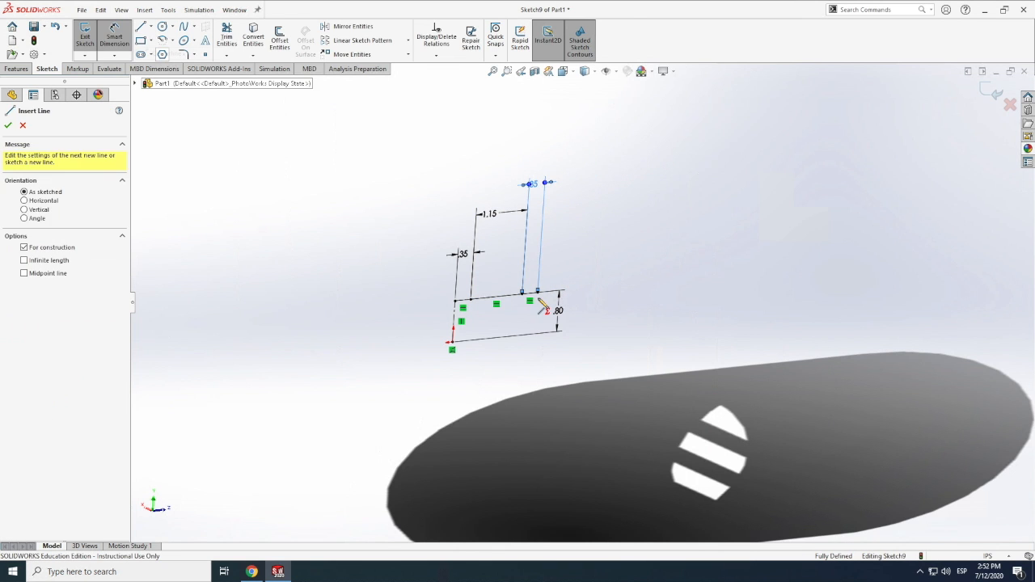
# Extend the horizontal chain with five more construction segments and set the first two of them to 1.15 in and .35 in
pyautogui.click(535, 292)
pyautogui.click(751, 271)
pyautogui.press('Escape')
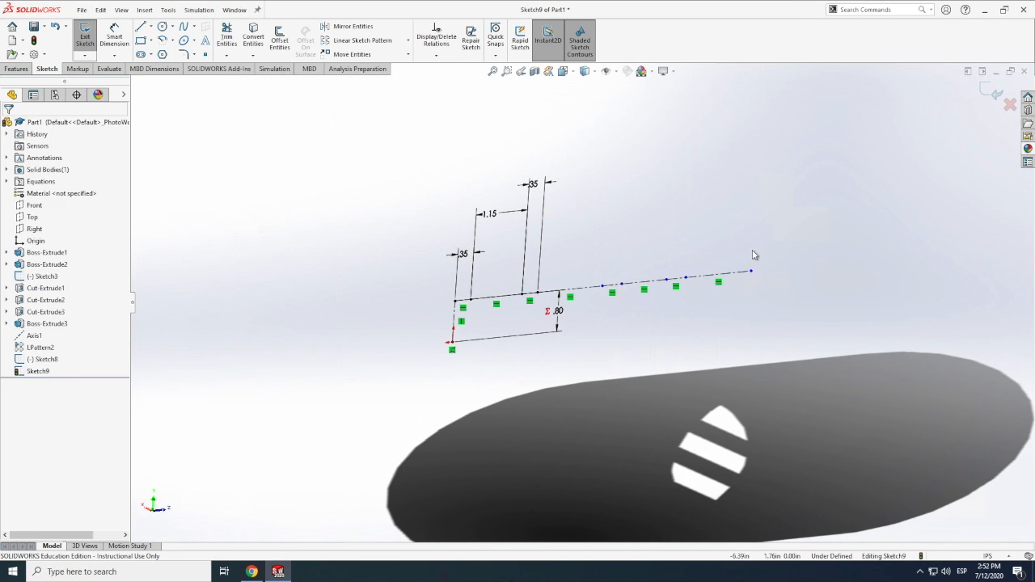
pyautogui.click(567, 292)
pyautogui.click(566, 247)
pyautogui.write('1.15')
pyautogui.press('Return')
pyautogui.click(598, 286)
pyautogui.click(604, 212)
pyautogui.write('.35')
pyautogui.press('Return')
# Set the last three segments of the horizontal construction chain to 1.15 in, .35 in and 1.15 in
pyautogui.click(634, 282)
pyautogui.click(632, 246)
pyautogui.write('1.15')
pyautogui.press('Return')
pyautogui.click(666, 279)
pyautogui.click(670, 214)
pyautogui.write('.35')
pyautogui.press('Return')
pyautogui.click(704, 276)
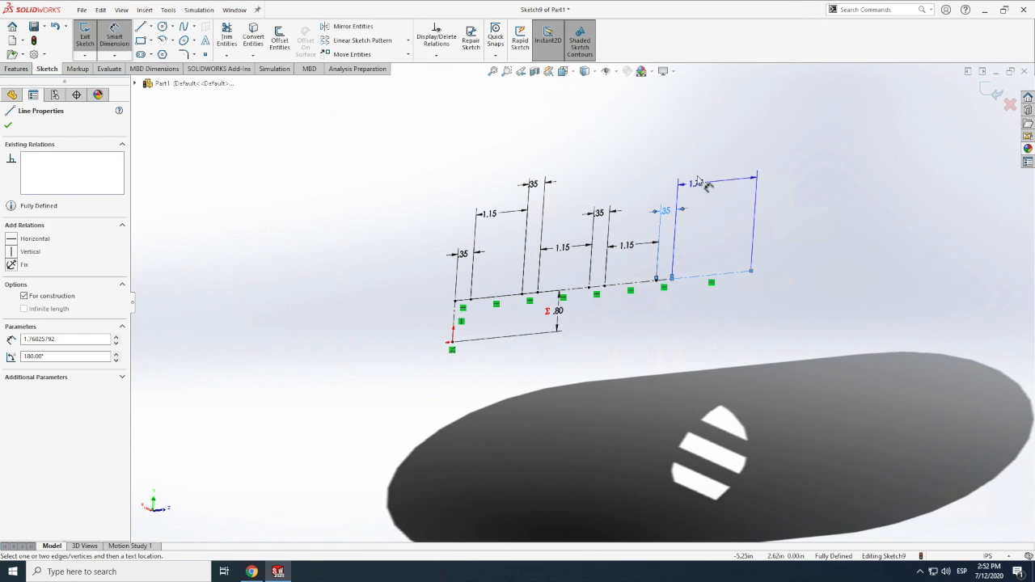
pyautogui.click(700, 178)
pyautogui.write('1.15')
pyautogui.press('Return')
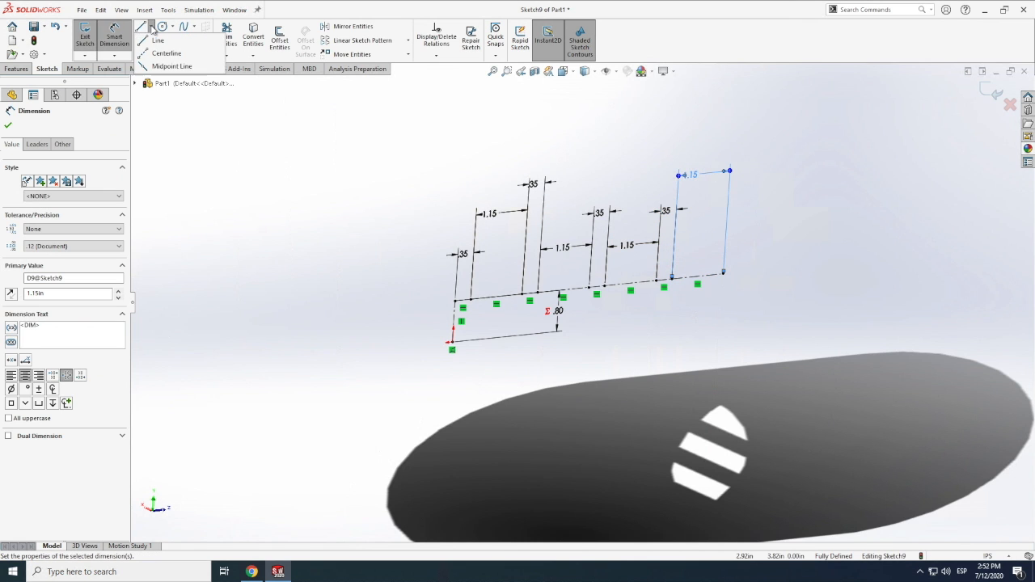
# Draw a vertical construction line up from the first 1.15 in segment's midpoint and set its length to ="fuselage"/8
pyautogui.click(157, 39)
pyautogui.click(496, 296)
pyautogui.click(499, 232)
pyautogui.press('Escape')
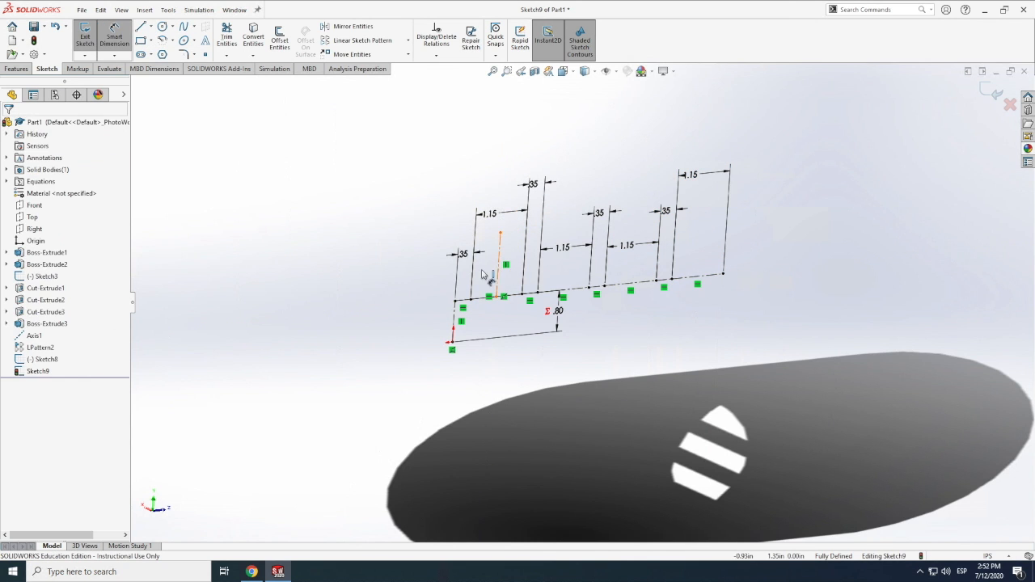
pyautogui.click(502, 275)
pyautogui.click(394, 279)
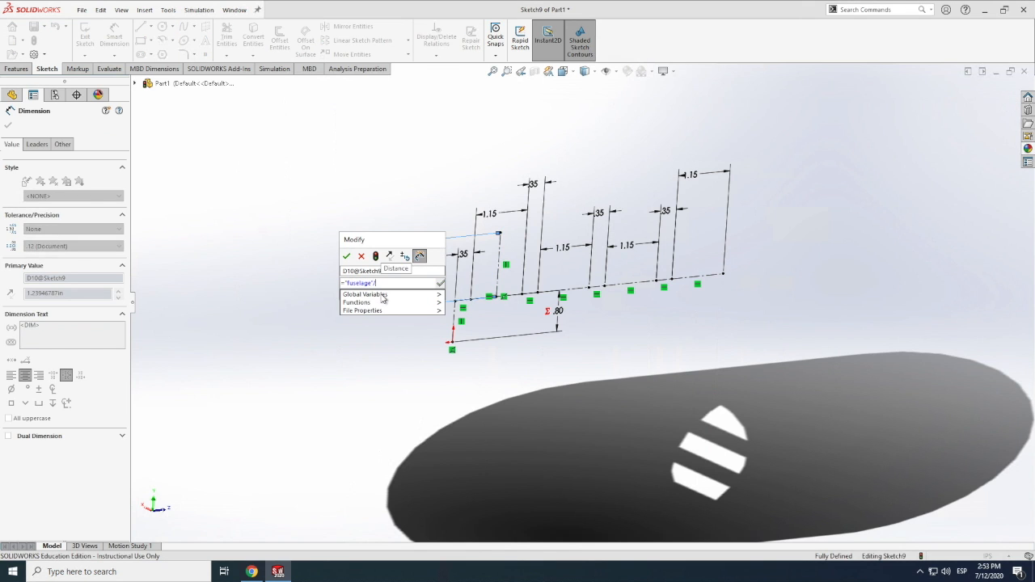
pyautogui.write('8')
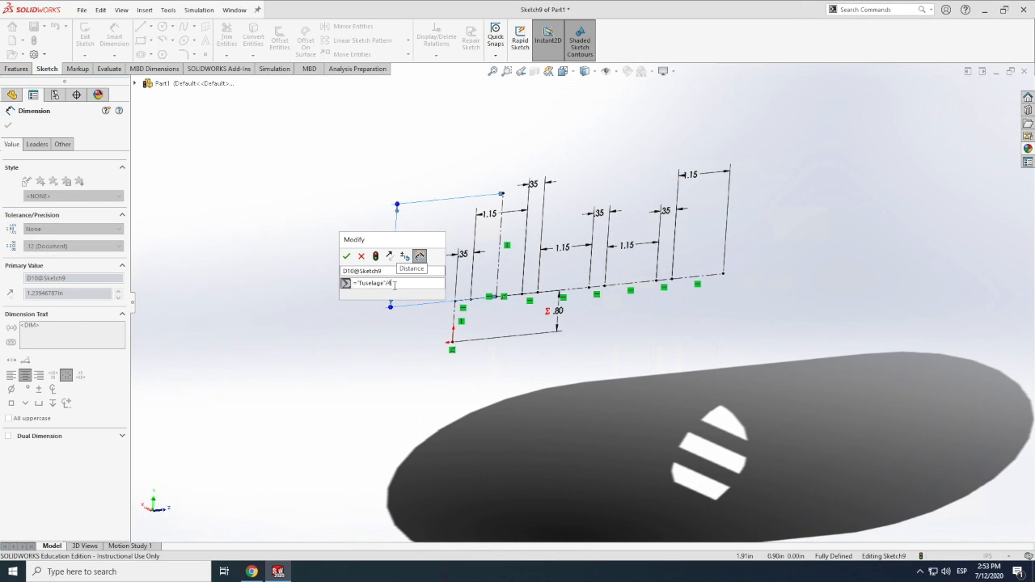
pyautogui.click(348, 259)
# Draw vertical construction lines about 1 in long up from the midpoints of the other three 1.15 in segments
pyautogui.click(151, 28)
pyautogui.click(166, 54)
pyautogui.click(563, 290)
pyautogui.click(567, 238)
pyautogui.press('Escape')
pyautogui.click(151, 27)
pyautogui.click(166, 54)
pyautogui.click(631, 283)
pyautogui.click(633, 232)
pyautogui.press('Escape')
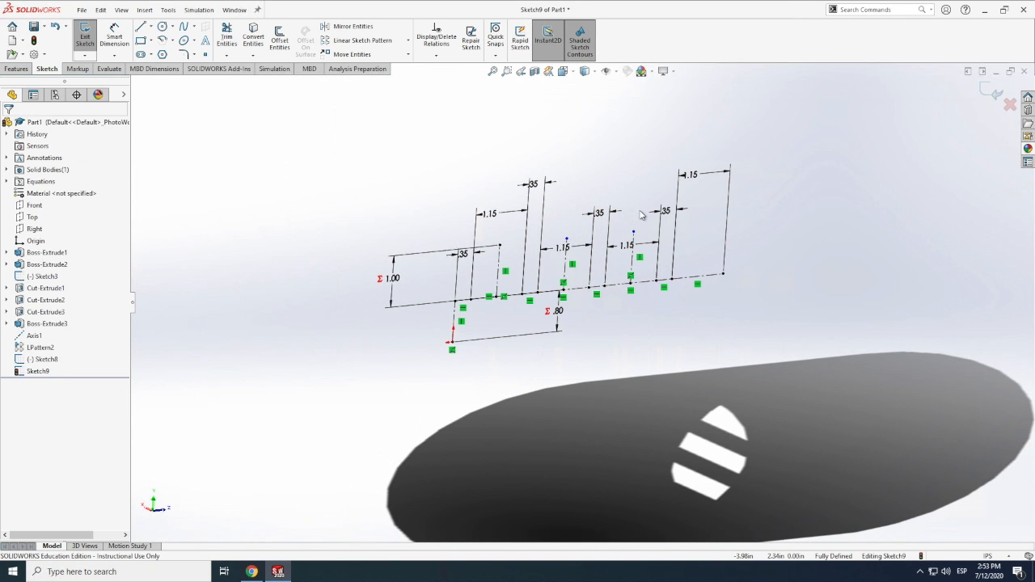
pyautogui.click(166, 54)
pyautogui.click(152, 28)
pyautogui.click(167, 54)
pyautogui.click(697, 276)
pyautogui.click(700, 224)
pyautogui.press('Escape')
# Dimension the second slot's vertical construction line with the equation ="fuselage"/8
pyautogui.scroll(-1, 314, 179)
pyautogui.click(620, 281)
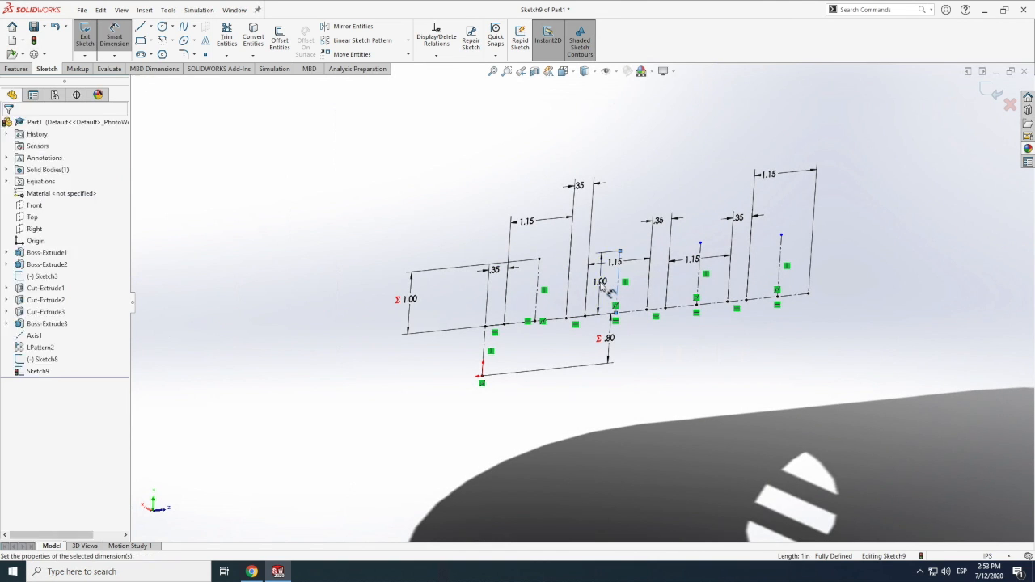
pyautogui.click(600, 281)
pyautogui.write('="fuselage"')
pyautogui.click(595, 308)
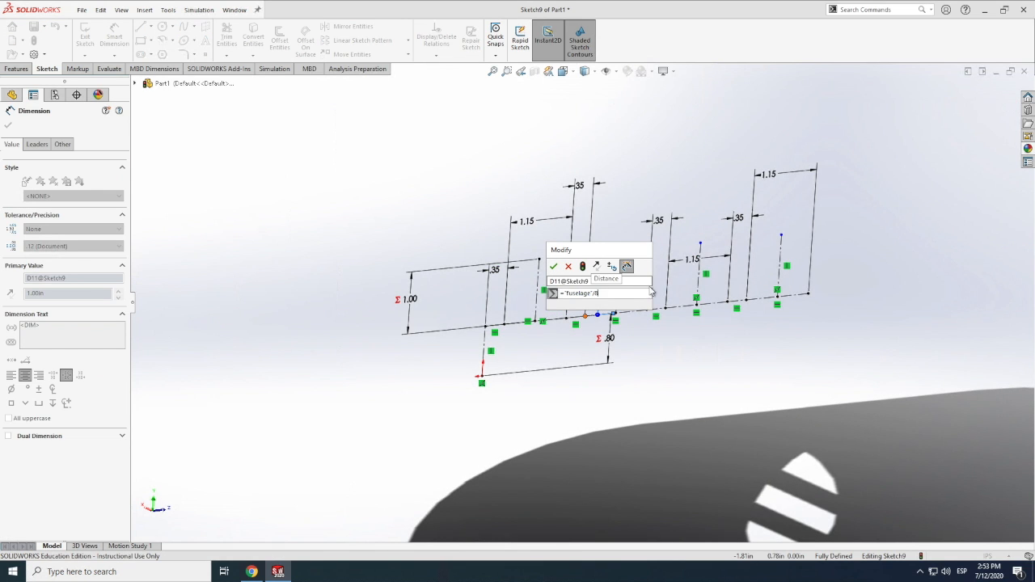
pyautogui.press('Return')
pyautogui.press('Return')
# Dimension the third and fourth vertical construction lines to 1.00 in each using the fuselage variable
pyautogui.click(698, 281)
pyautogui.click(684, 279)
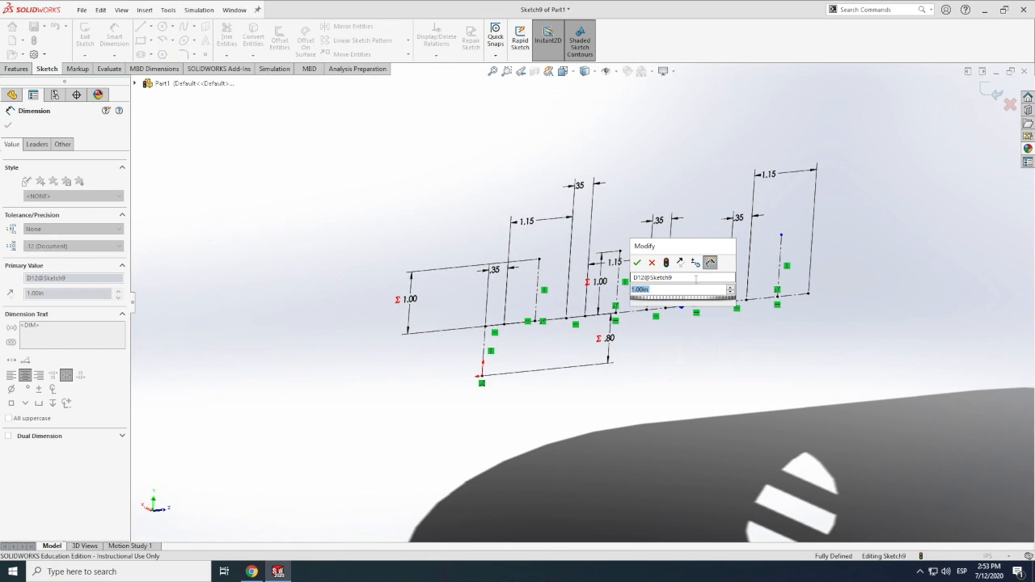
pyautogui.press('Return')
pyautogui.click(693, 279)
pyautogui.click(684, 278)
pyautogui.write('=fuse')
pyautogui.press('Return')
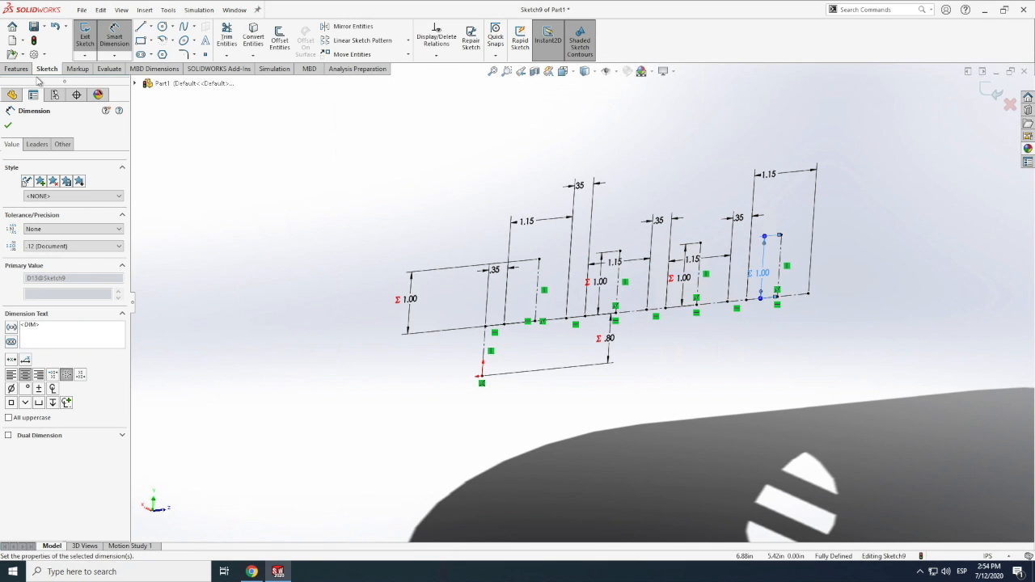
# Draw straight slots about 0.6 to 0.75 in wide along the four vertical construction lines
pyautogui.click(140, 54)
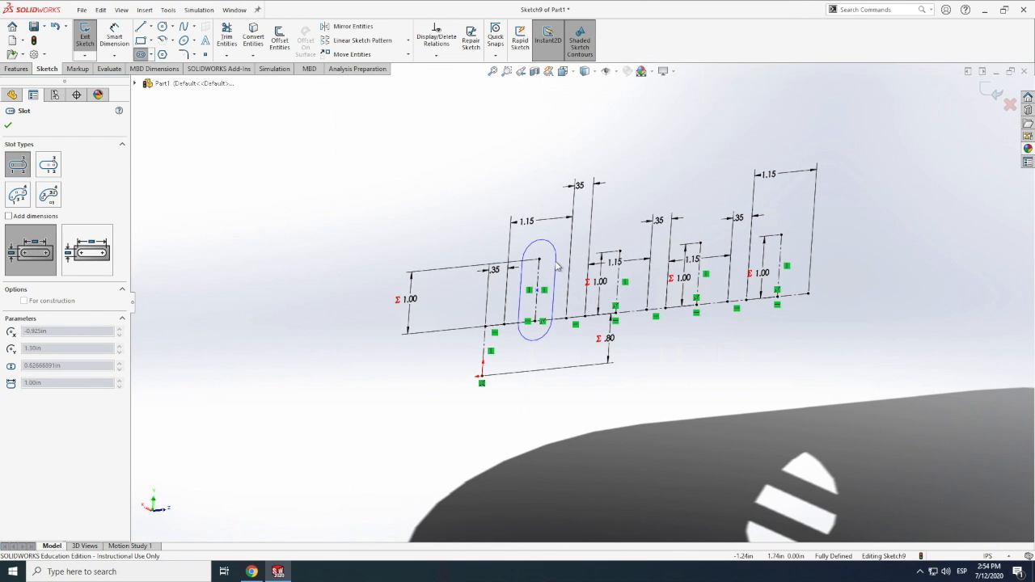
pyautogui.click(556, 267)
pyautogui.click(635, 312)
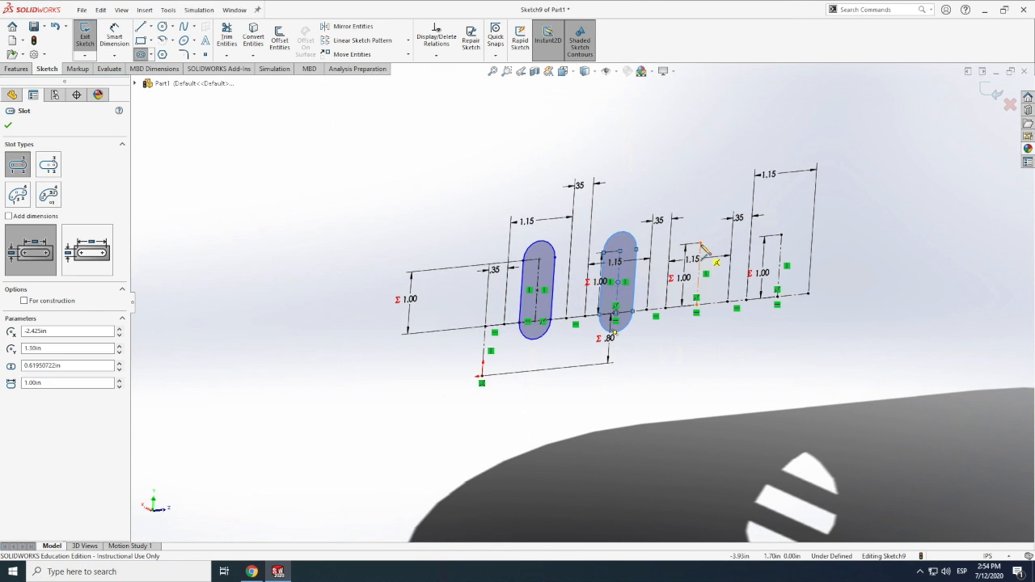
pyautogui.click(716, 304)
pyautogui.click(781, 236)
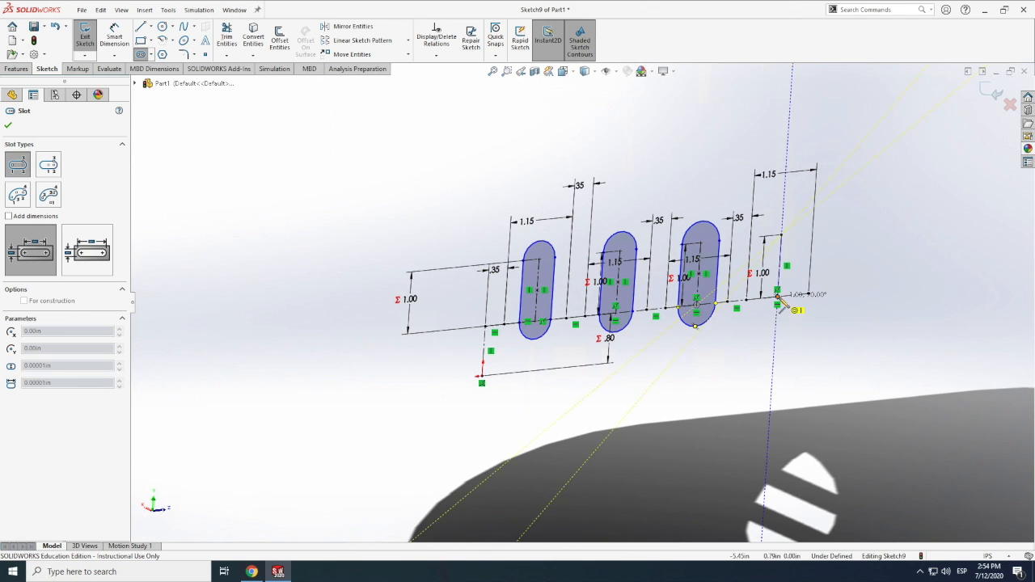
pyautogui.click(777, 296)
pyautogui.click(798, 299)
# Dimension the first slot's width as fuselage/12
pyautogui.click(105, 36)
pyautogui.click(524, 312)
pyautogui.click(529, 204)
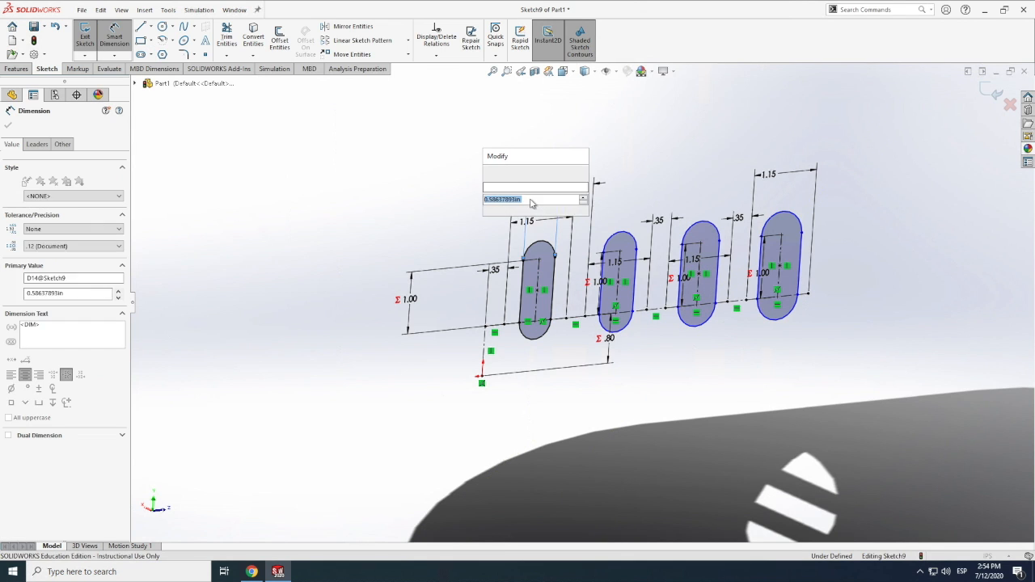
pyautogui.write('fusel')
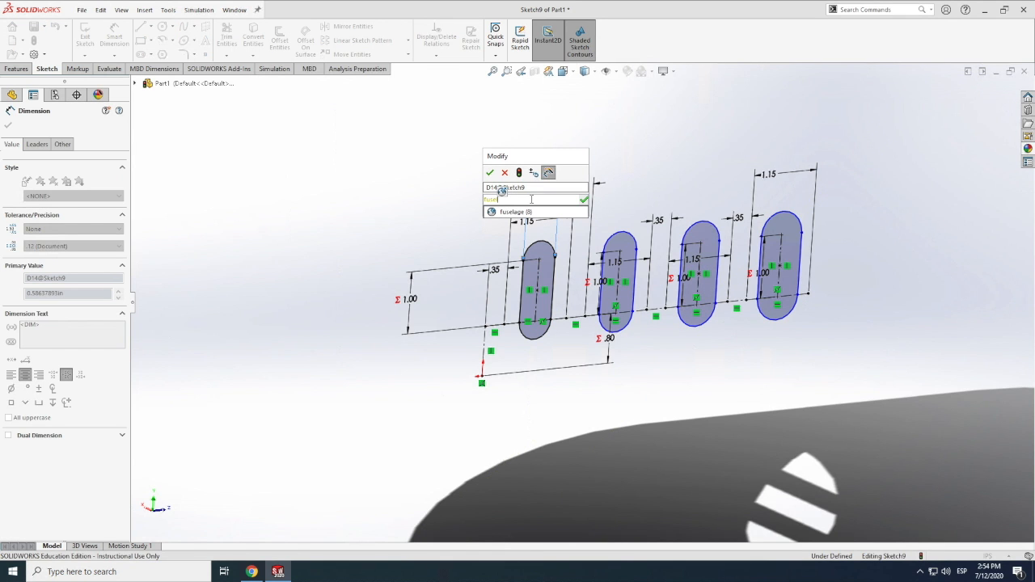
pyautogui.write('/12')
pyautogui.press('Return')
pyautogui.click(489, 175)
# Dimension the second slot's width with the equation ="fuselage"/12
pyautogui.click(634, 279)
pyautogui.click(620, 190)
pyautogui.click(625, 193)
pyautogui.write('=fusela')
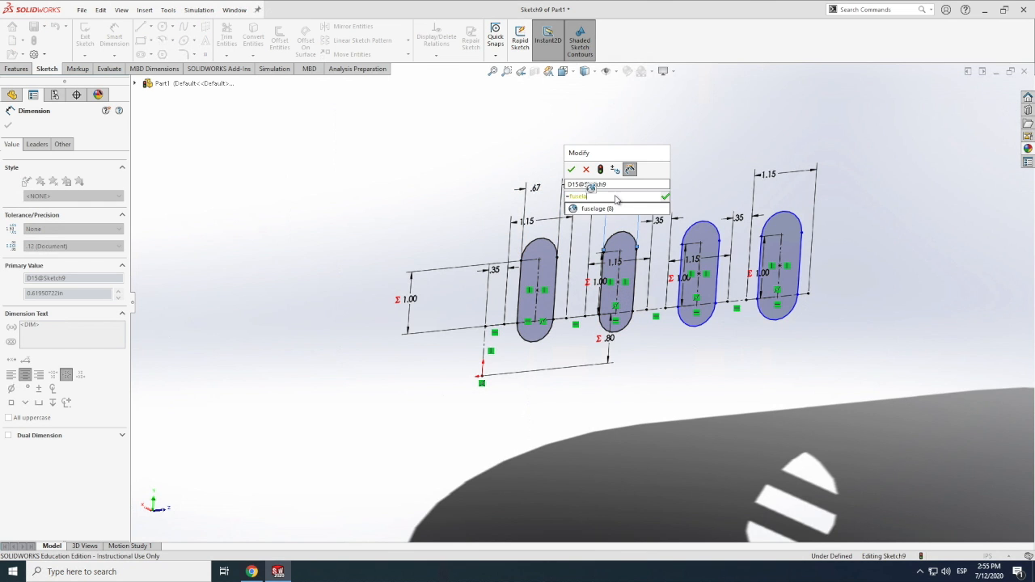
pyautogui.write('/12')
pyautogui.press('Return')
# Dimension the third slot's width to .67 in using the fuselage variable
pyautogui.click(682, 258)
pyautogui.click(718, 275)
pyautogui.press('Escape')
pyautogui.click(717, 292)
pyautogui.click(700, 198)
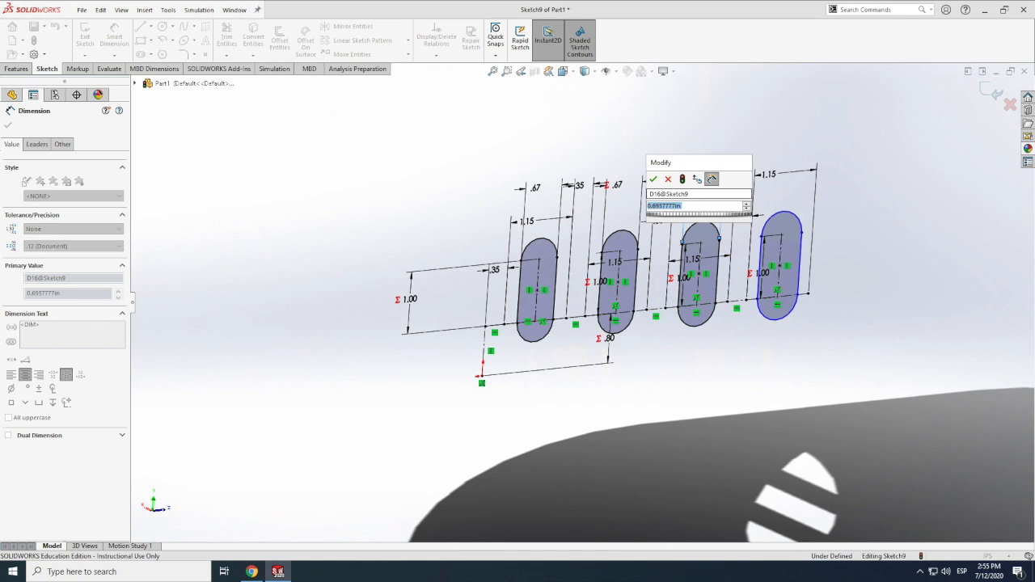
pyautogui.write('=fusela')
pyautogui.click(701, 218)
pyautogui.press('Return')
# Dimension the fourth slot's width with the equation ="fuselage"/12
pyautogui.click(800, 263)
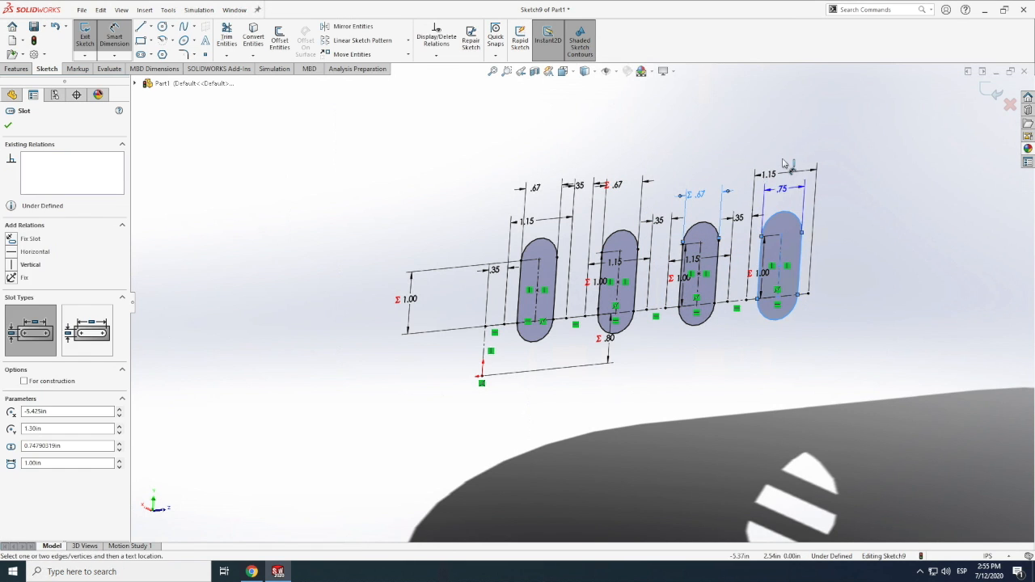
pyautogui.click(784, 165)
pyautogui.write('="fuselage"/12')
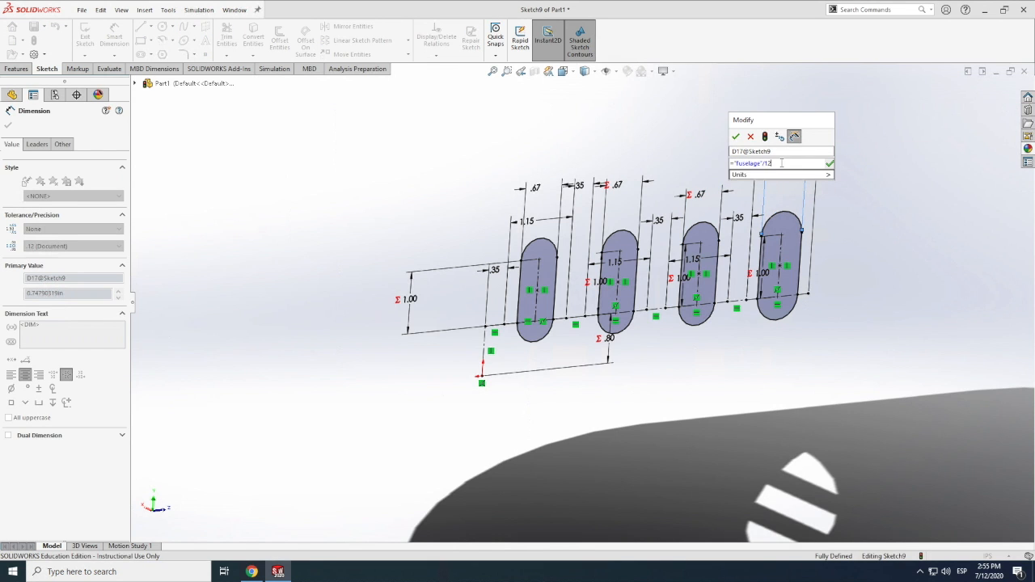
pyautogui.write('15')
pyautogui.press('Return')
pyautogui.click(735, 137)
# Try to cut the four slot profiles 8 in deep in both directions from the sketch plane
pyautogui.click(16, 69)
pyautogui.click(229, 39)
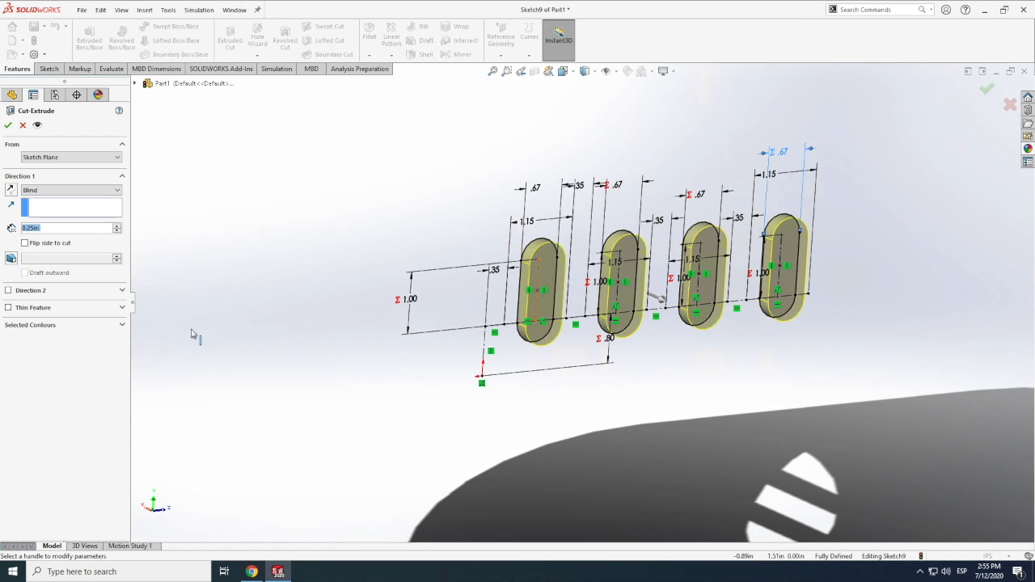
pyautogui.click(8, 289)
pyautogui.write('="fuselage"*1.5')
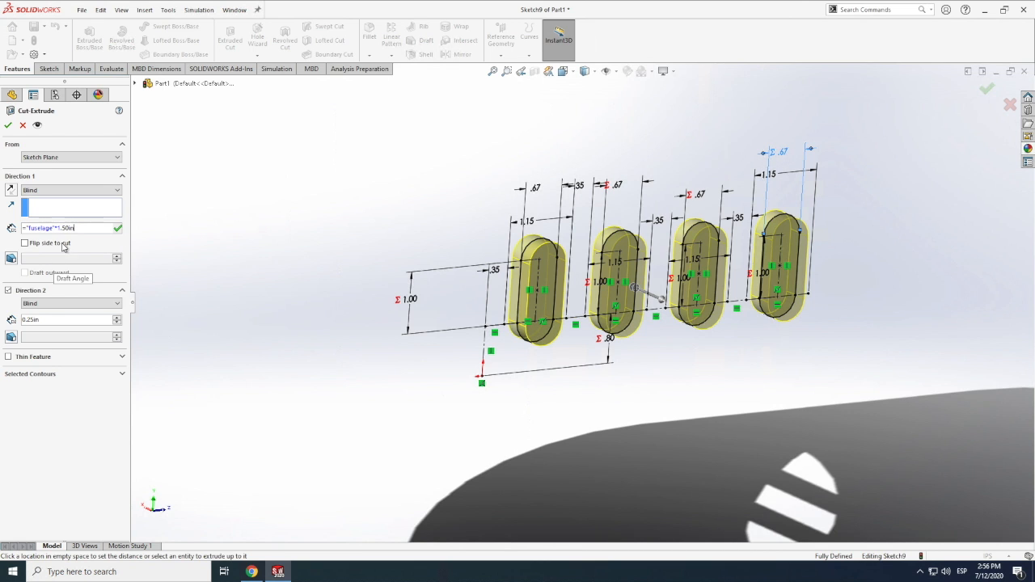
pyautogui.press('Return')
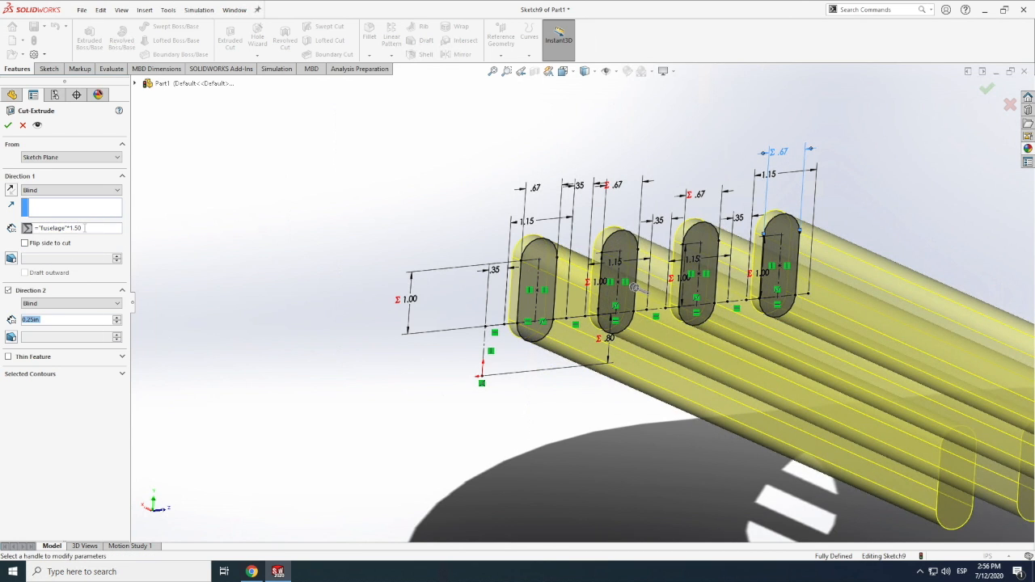
pyautogui.click(48, 319)
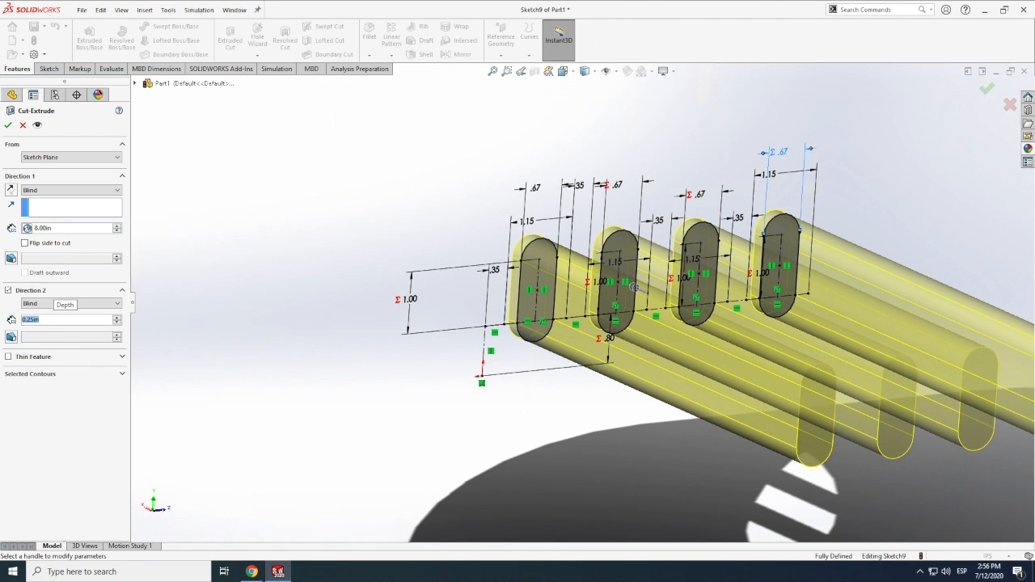
pyautogui.press('Return')
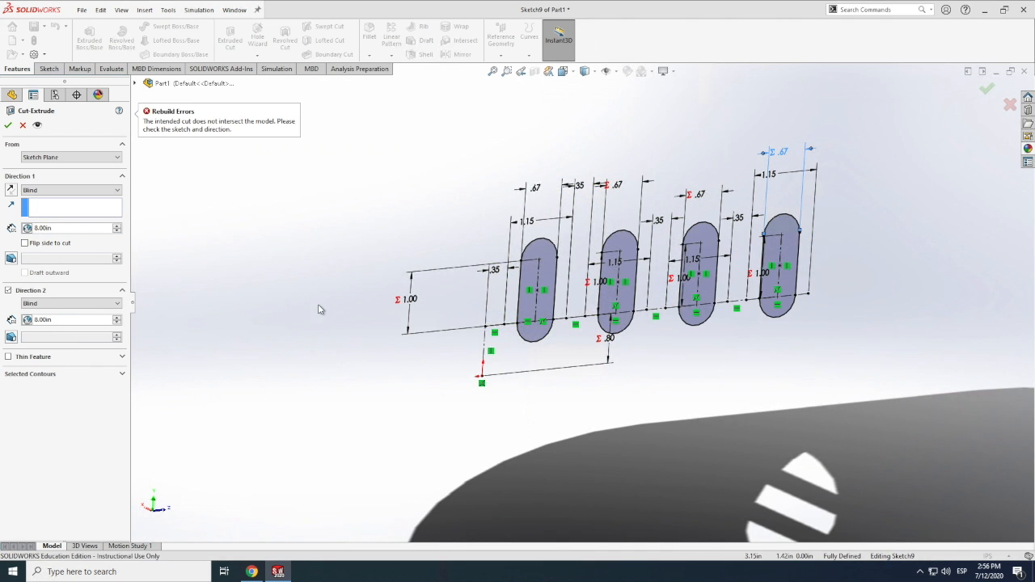
pyautogui.scroll(6, 418, 270)
pyautogui.click(135, 83)
pyautogui.rightClick(180, 216)
pyautogui.click(147, 213)
pyautogui.rightClick(157, 216)
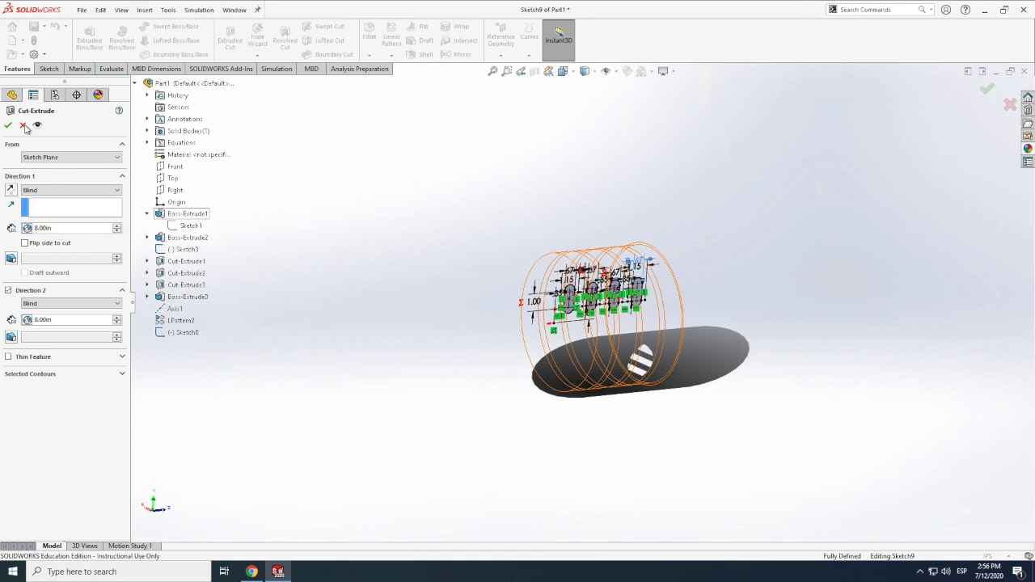
pyautogui.click(24, 125)
# Make the hidden fuselage body visible again around the window sketch
pyautogui.click(46, 251)
pyautogui.rightClick(21, 251)
pyautogui.rightClick(18, 252)
pyautogui.click(32, 240)
pyautogui.scroll(-3, 597, 291)
pyautogui.click(32, 371)
pyautogui.rightClick(20, 369)
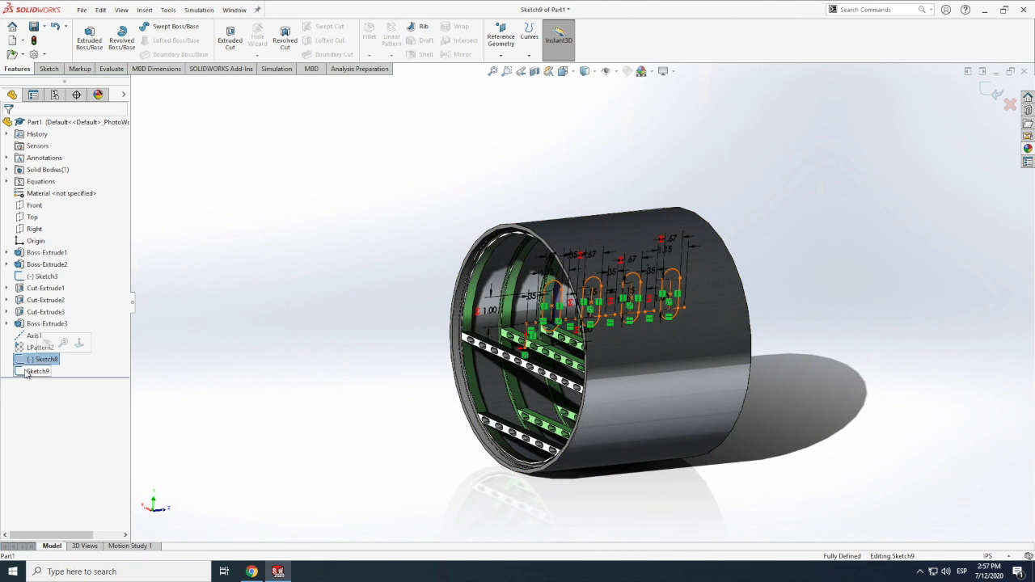
pyautogui.rightClick(27, 373)
# Extrude-cut the four window slots through both sides of the fuselage, setting each direction's depth to ="fuselage"
pyautogui.click(230, 37)
pyautogui.write('8')
pyautogui.press('Return')
pyautogui.click(8, 289)
pyautogui.write('8')
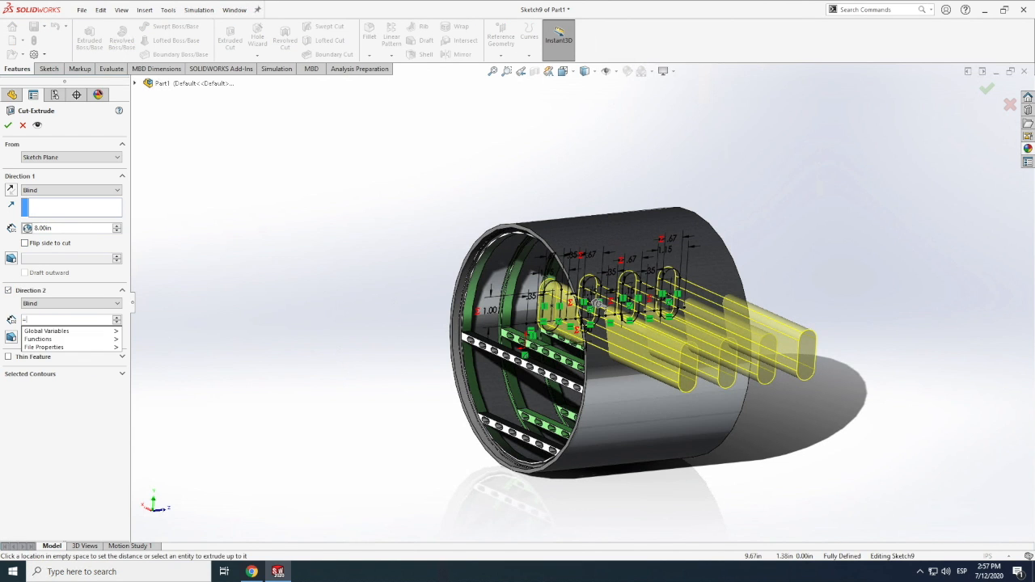
pyautogui.press('Return')
pyautogui.click(8, 124)
# Examine the window cuts and interior frames of the fuselage from several angles and distances
pyautogui.click(125, 138)
pyautogui.click(122, 11)
pyautogui.moveTo(145, 72)
pyautogui.click(270, 161)
pyautogui.moveTo(364, 295); pyautogui.dragTo(418, 304)
pyautogui.scroll(-3, 419, 305)
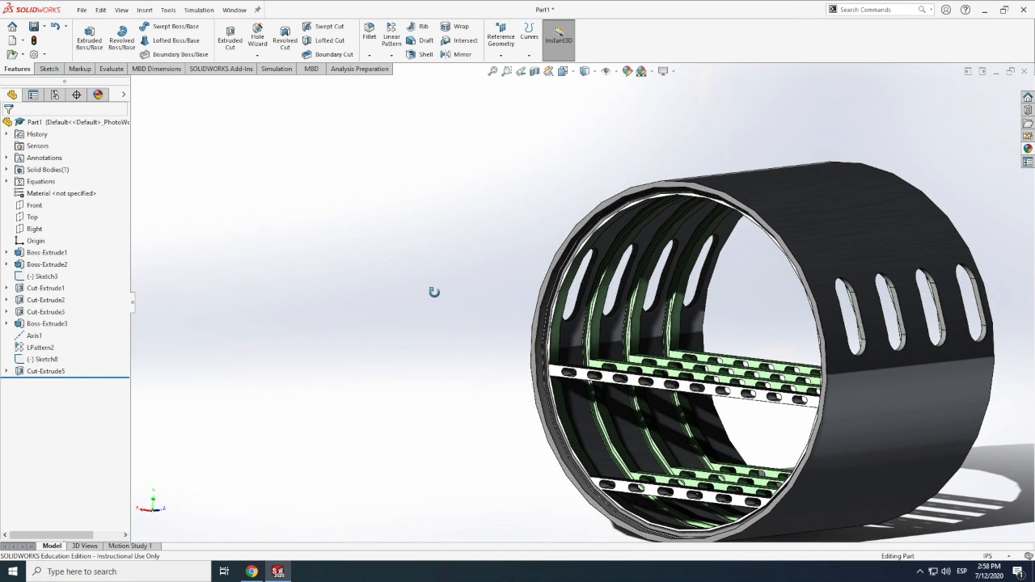
pyautogui.scroll(6, 432, 309)
pyautogui.moveTo(678, 372); pyautogui.dragTo(671, 310)
pyautogui.scroll(-2, 671, 310)
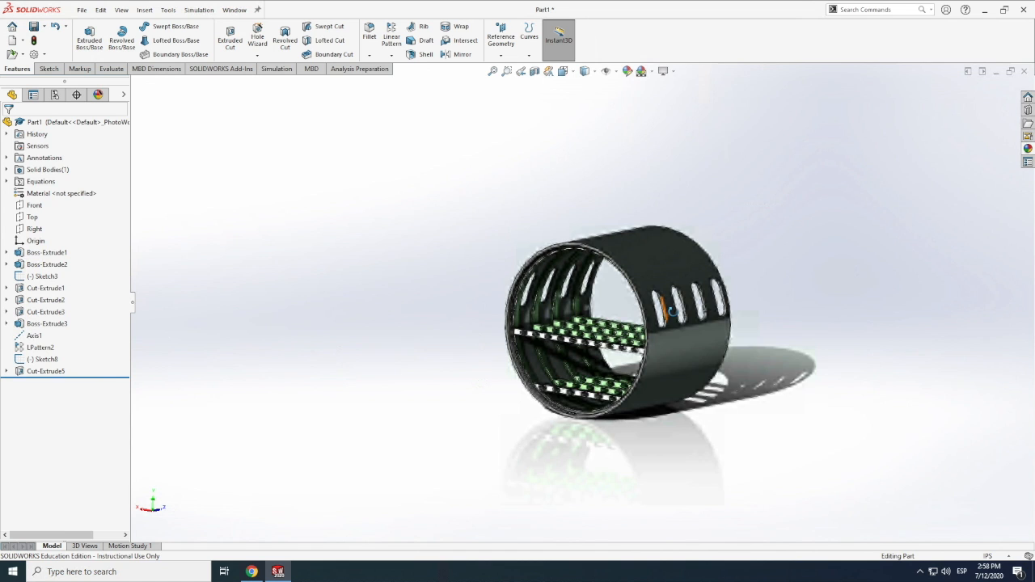
pyautogui.scroll(-3, 671, 310)
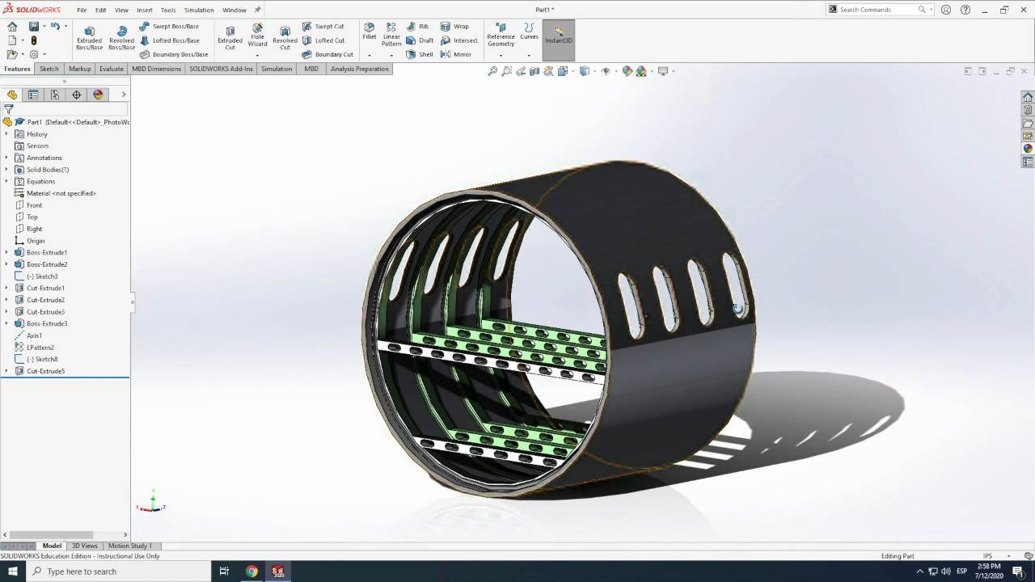
pyautogui.scroll(-1, 738, 308)
pyautogui.scroll(2, 716, 315)
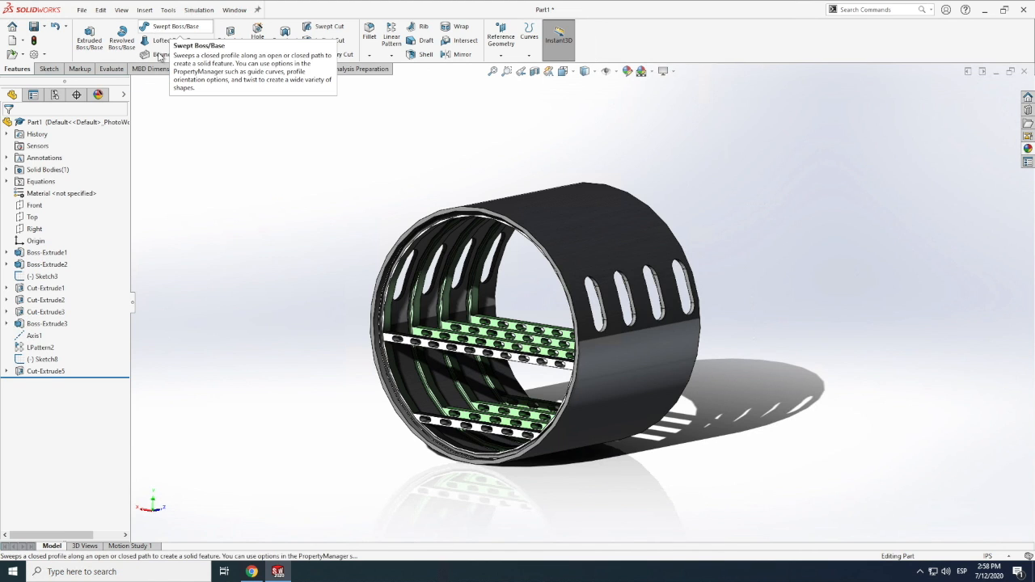
pyautogui.scroll(-1, 160, 55)
# Insert an auto-created design table that includes all the listed model dimensions
pyautogui.click(144, 9)
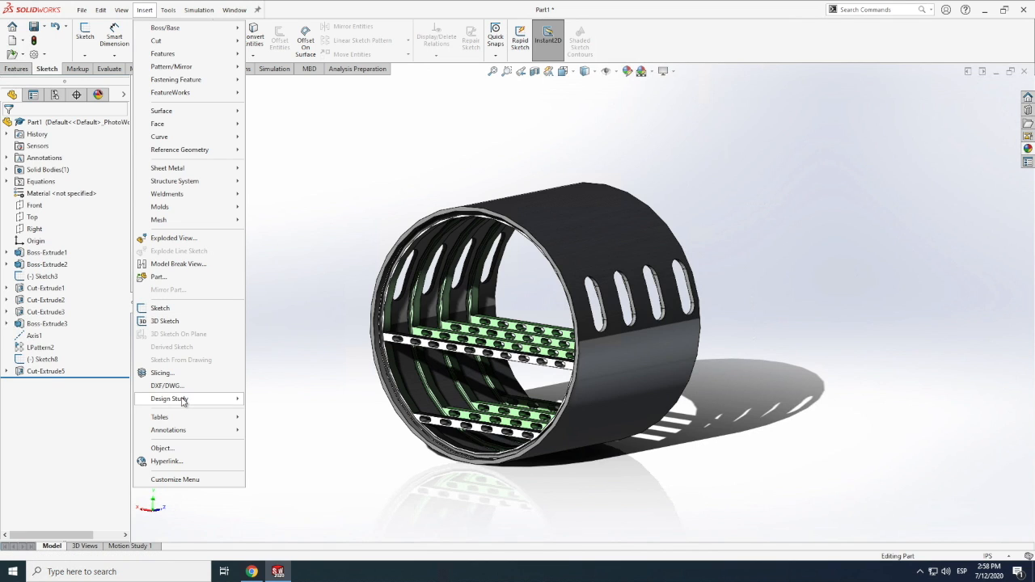
pyautogui.moveTo(172, 418)
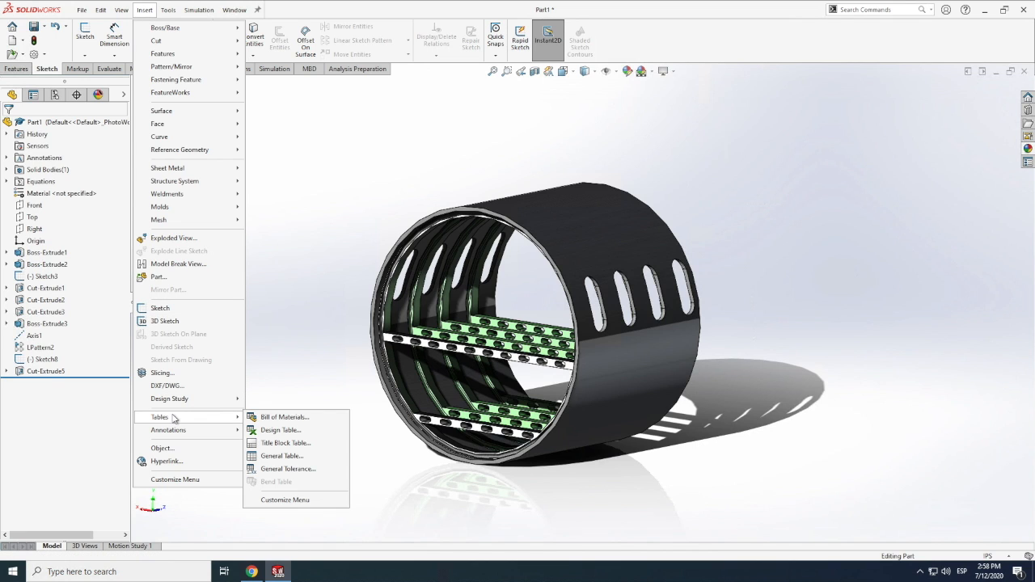
pyautogui.click(273, 430)
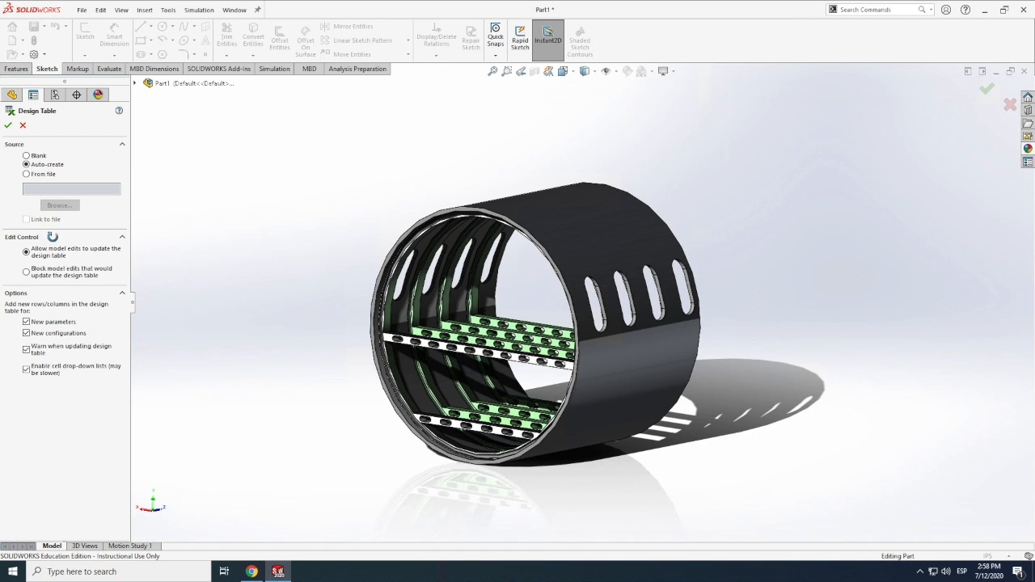
pyautogui.click(8, 126)
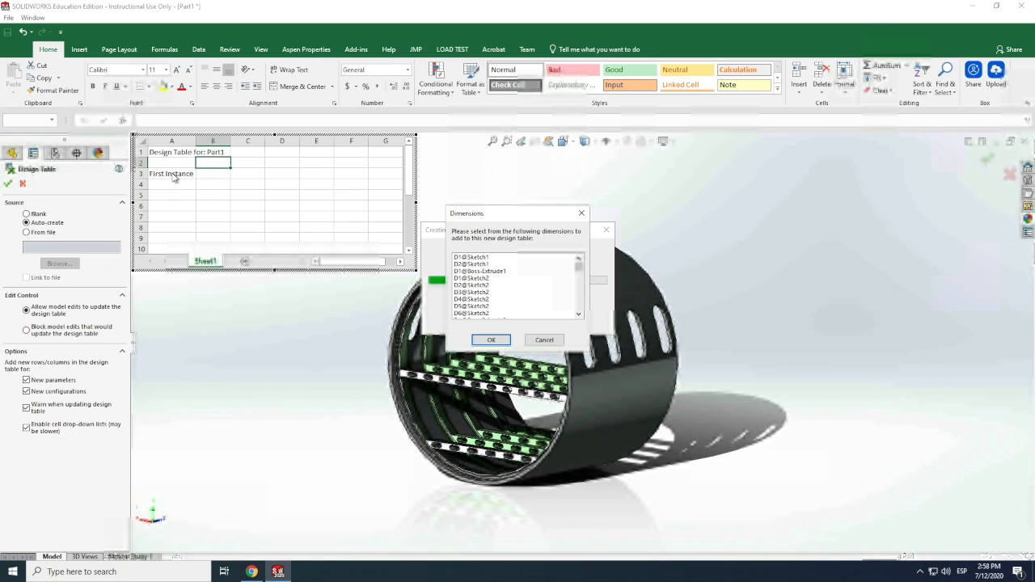
pyautogui.moveTo(504, 259); pyautogui.dragTo(502, 380)
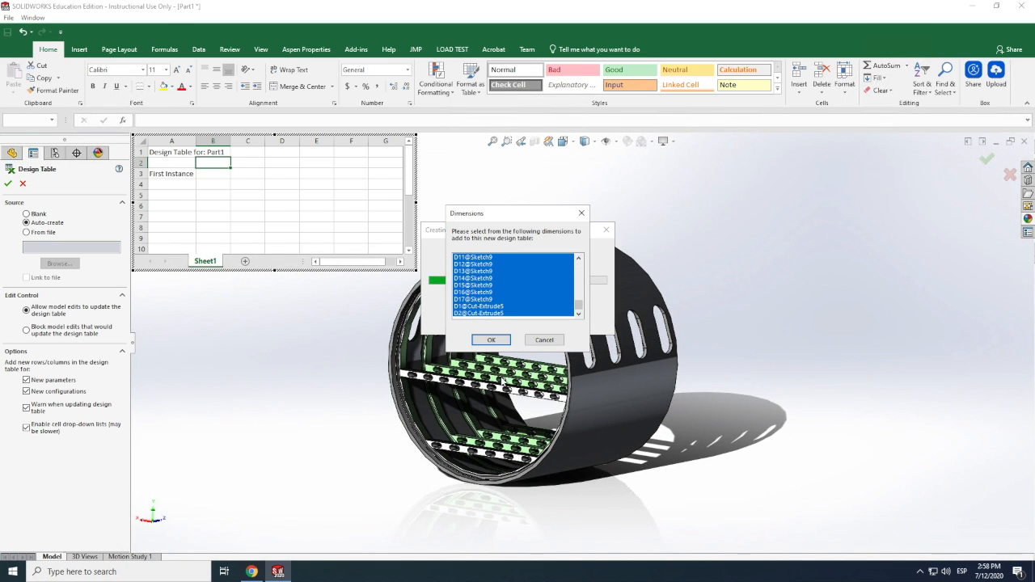
pyautogui.click(491, 341)
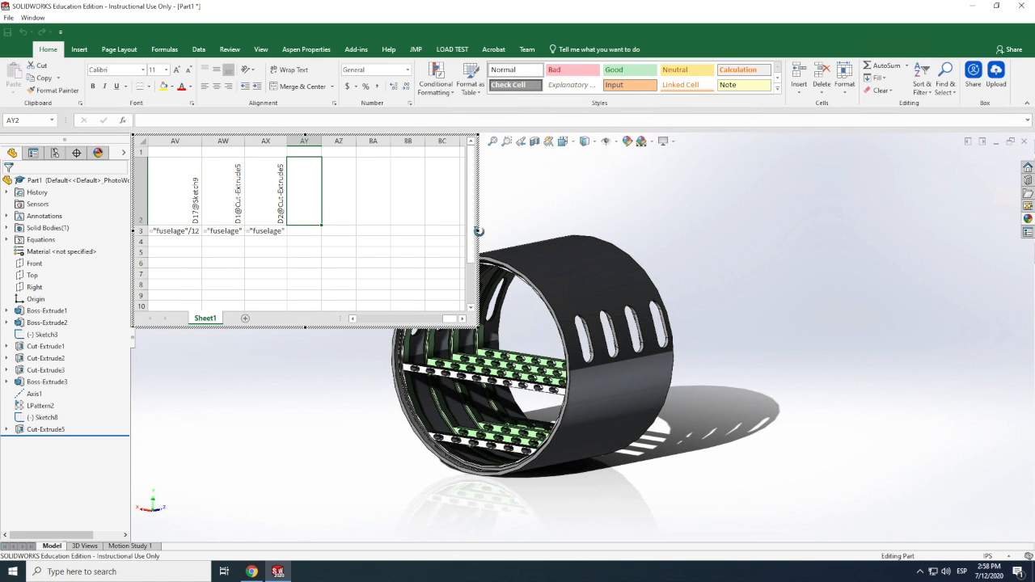
# Widen the design table window and bring its first columns into view
pyautogui.moveTo(485, 232); pyautogui.dragTo(604, 234)
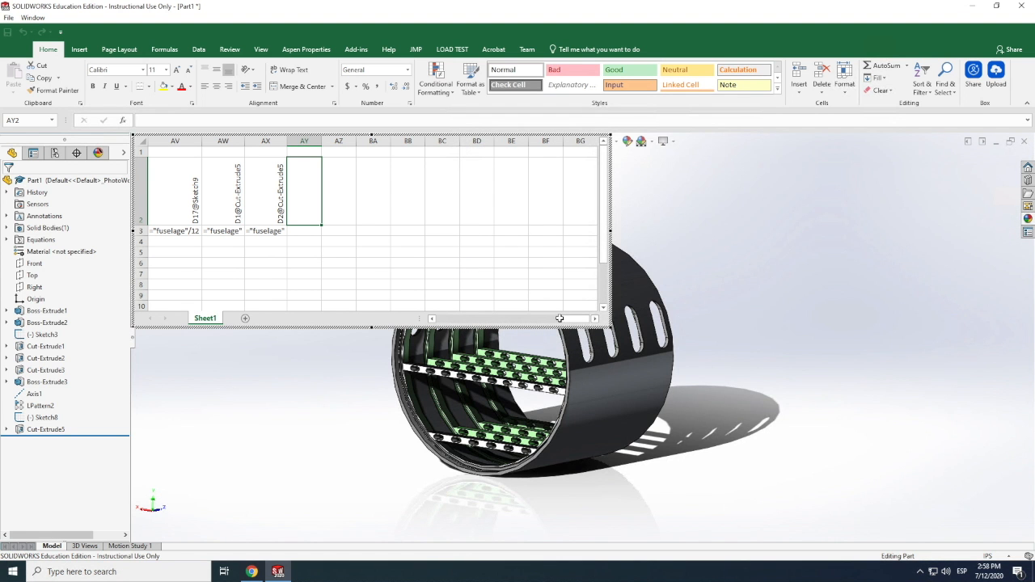
pyautogui.click(434, 320)
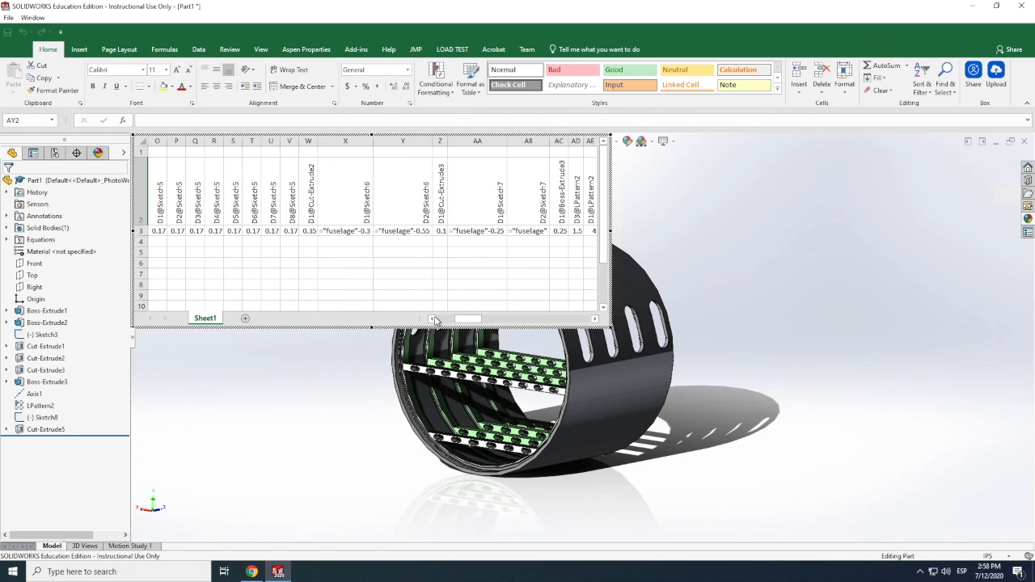
pyautogui.moveTo(434, 320); pyautogui.dragTo(422, 321)
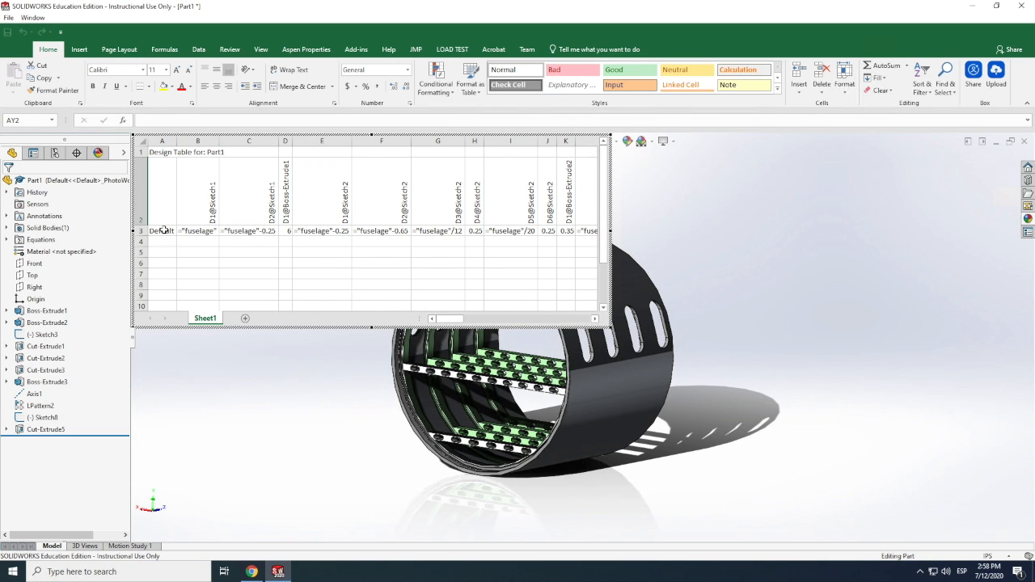
# Copy the entire Default configuration row, through D2@Cut-Extrude5, into rows 4, 5 and 6 of the design table
pyautogui.moveTo(161, 231); pyautogui.dragTo(617, 231)
pyautogui.moveTo(538, 231); pyautogui.dragTo(505, 231)
pyautogui.hotkey('ctrl', 'c')
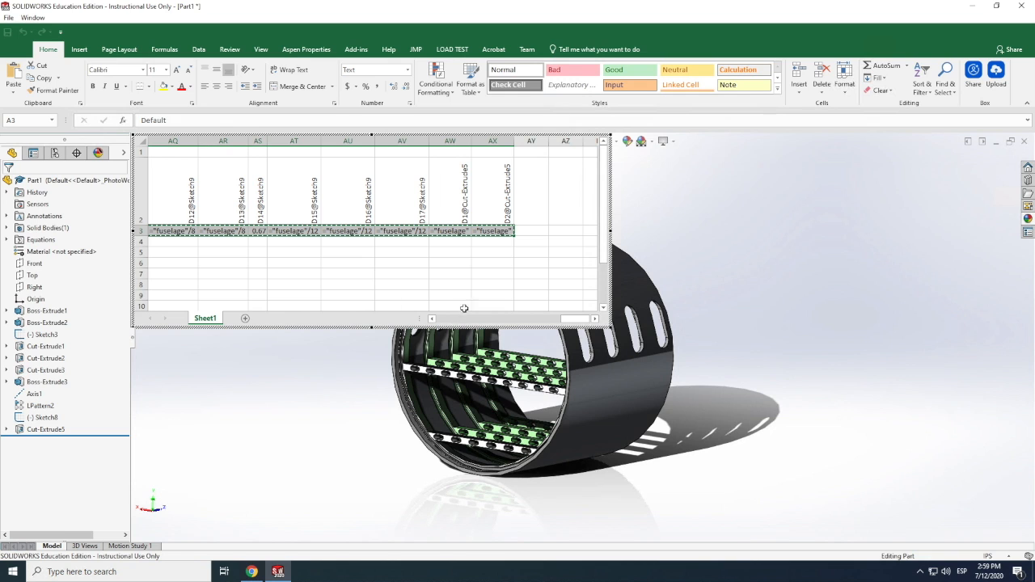
pyautogui.moveTo(576, 321); pyautogui.dragTo(431, 321)
pyautogui.click(162, 241)
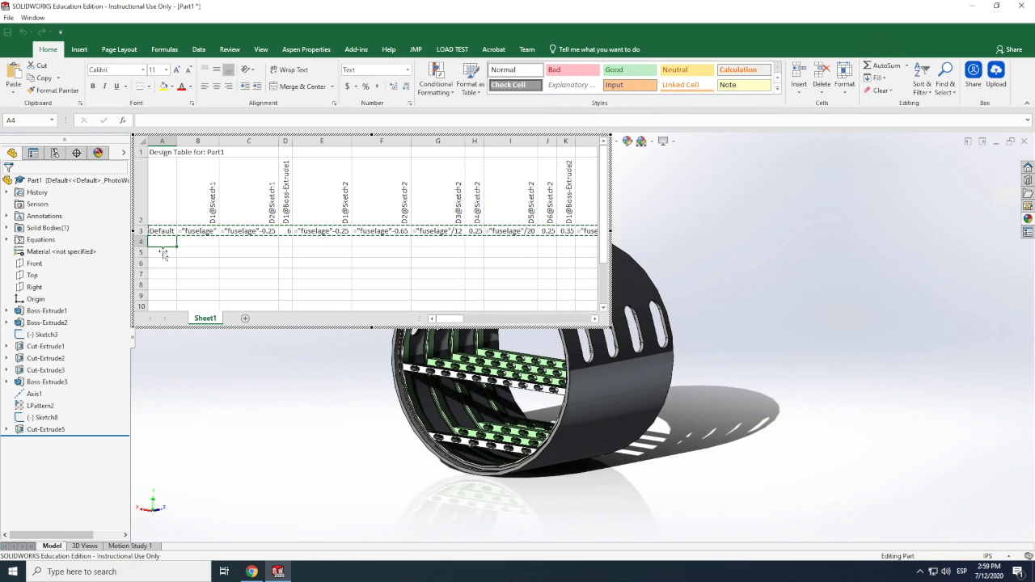
pyautogui.hotkey('ctrl', 'v')
pyautogui.click(162, 251)
pyautogui.hotkey('ctrl', 'v')
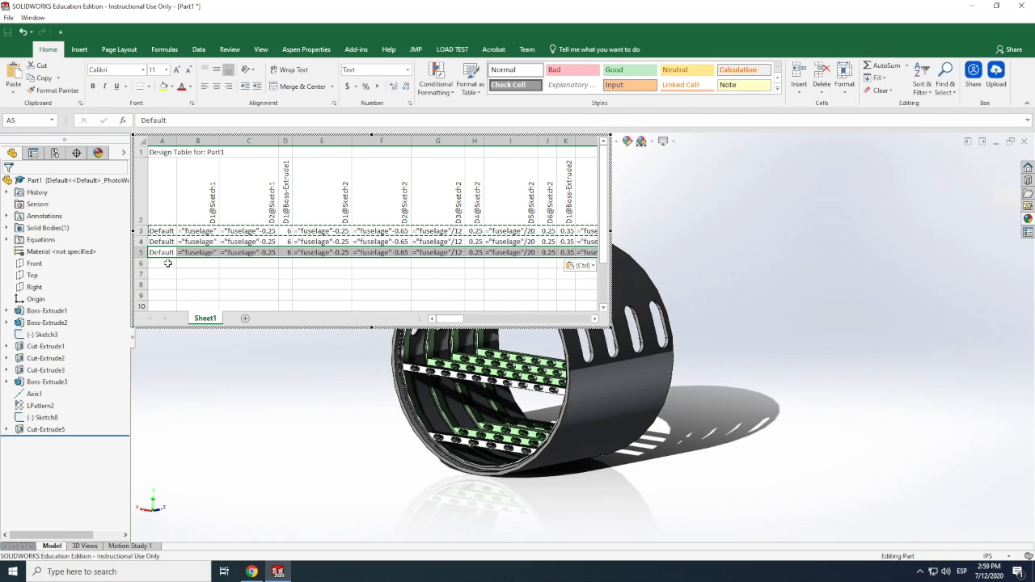
pyautogui.click(162, 263)
pyautogui.hotkey('ctrl', 'v')
# Rename the three copied configurations in rows 4 to 6 as Ar1, Ar2 and Ar3
pyautogui.doubleClick(162, 241)
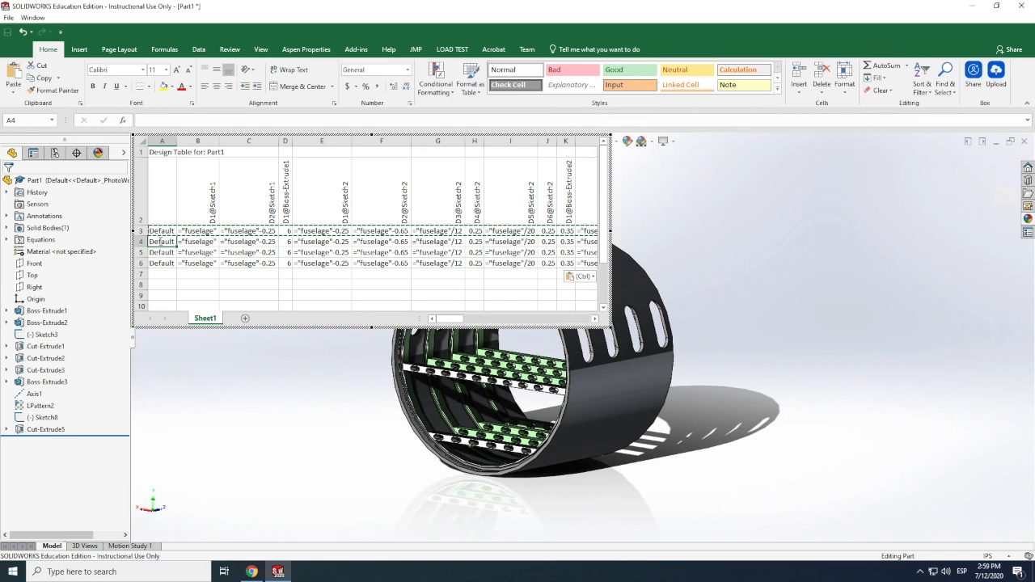
pyautogui.doubleClick(162, 240)
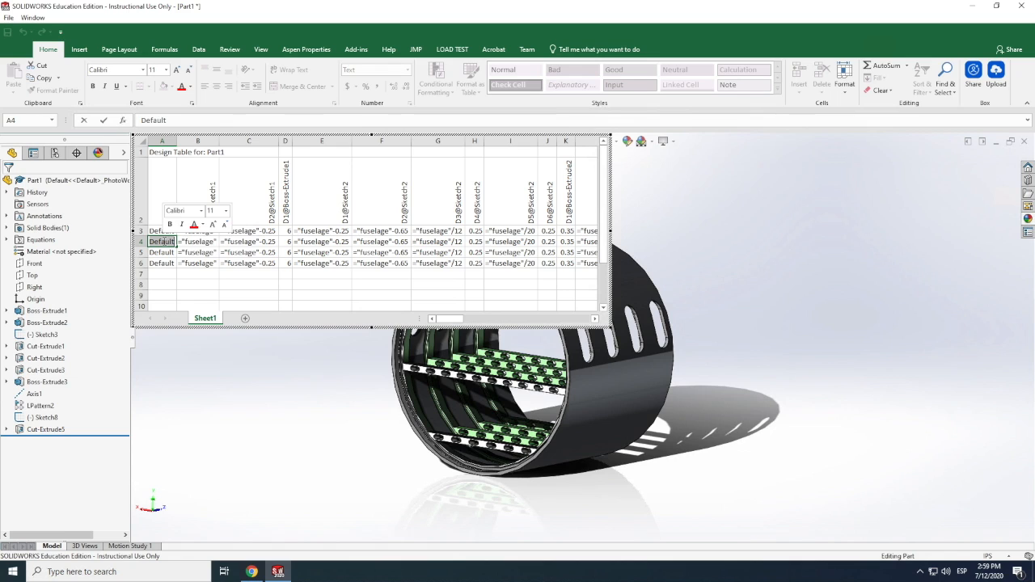
pyautogui.write('Ar1')
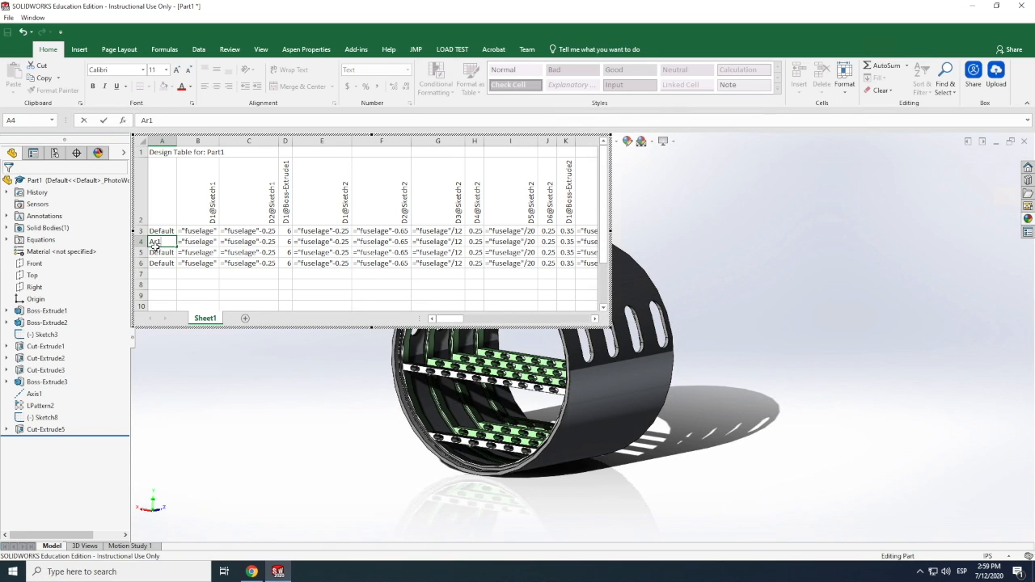
pyautogui.click(162, 252)
pyautogui.doubleClick(162, 252)
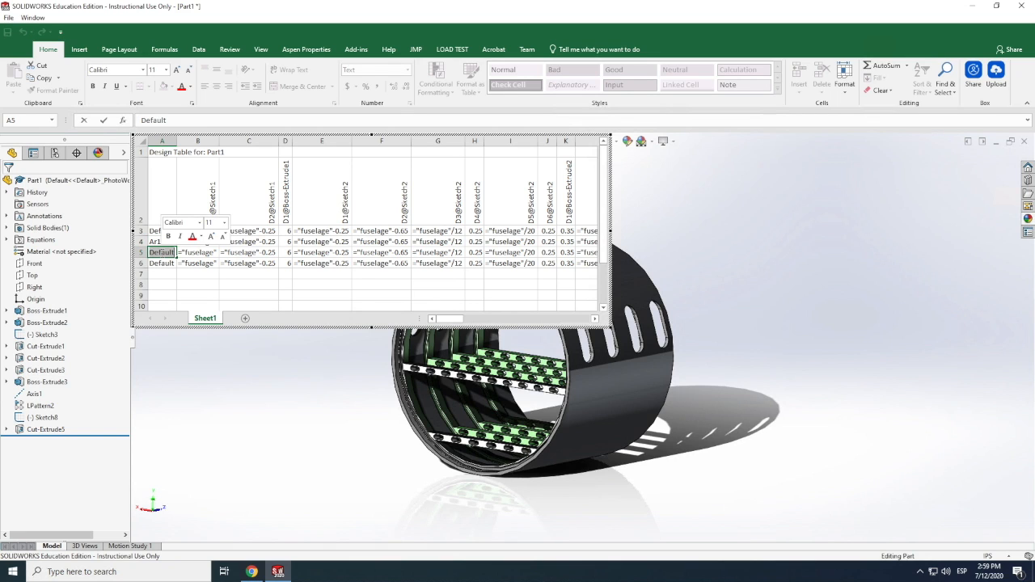
pyautogui.write('Ar1')
pyautogui.click(162, 262)
pyautogui.doubleClick(162, 262)
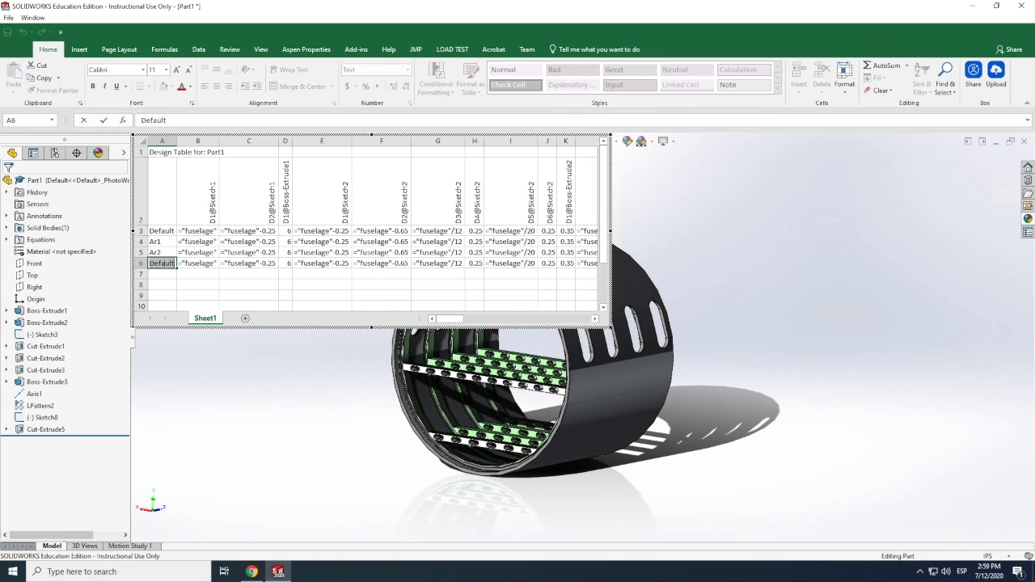
pyautogui.write('Ar3')
pyautogui.click(186, 282)
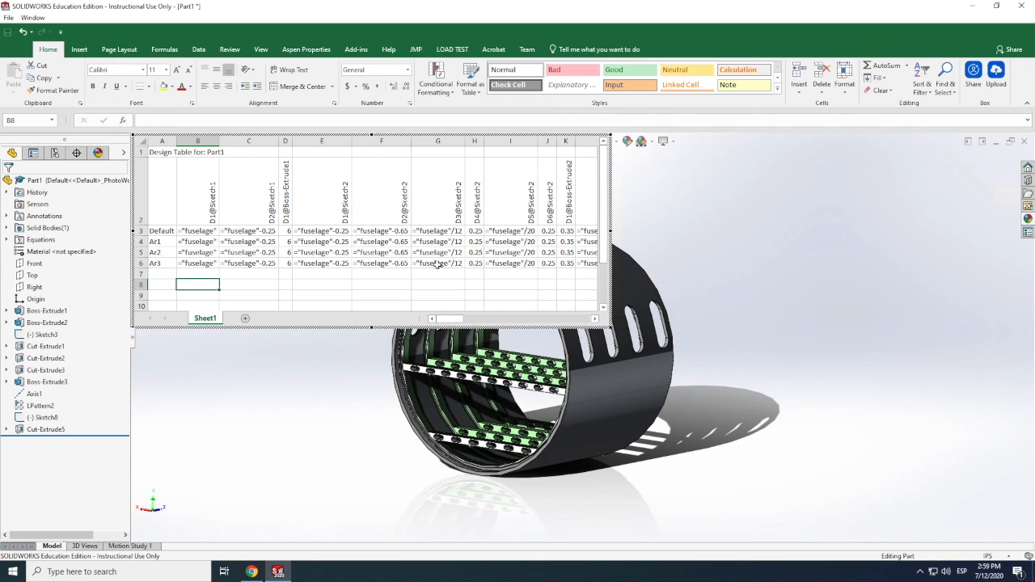
# Review the design table's dimension columns through D2@Cut-Extrude5 and close the table to apply it
pyautogui.moveTo(451, 323); pyautogui.dragTo(517, 319)
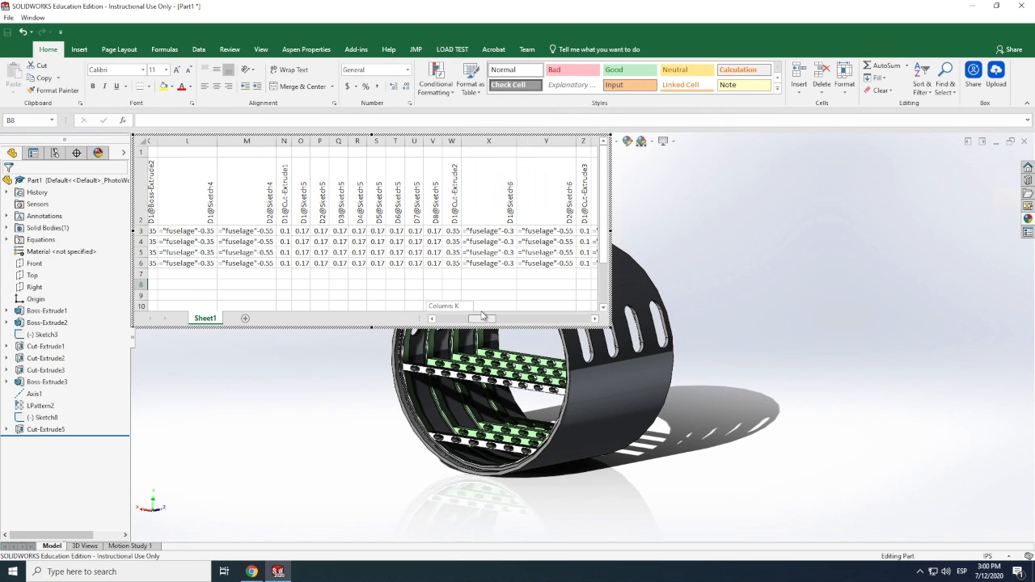
pyautogui.moveTo(495, 316); pyautogui.dragTo(578, 316)
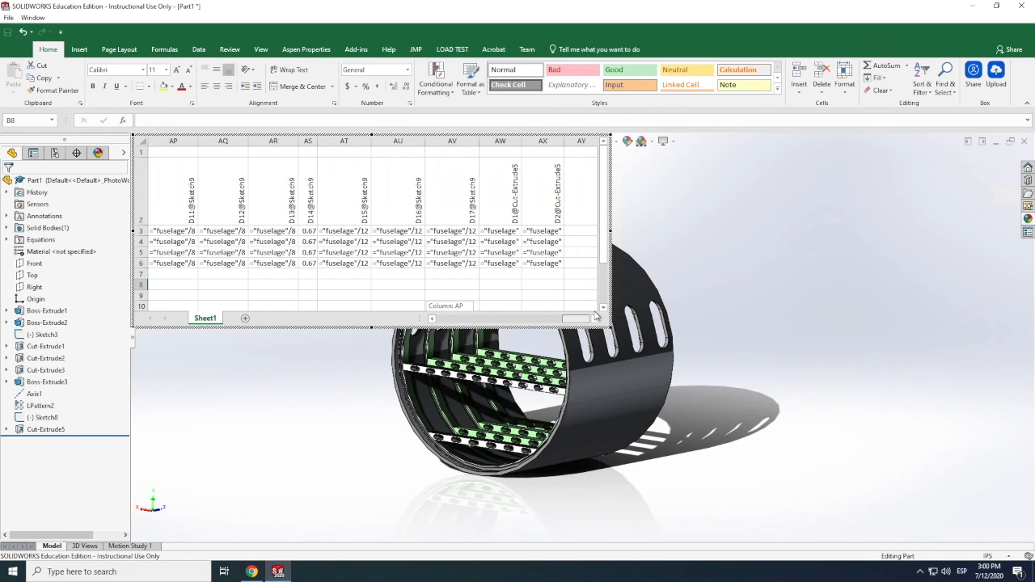
pyautogui.moveTo(596, 317); pyautogui.dragTo(431, 328)
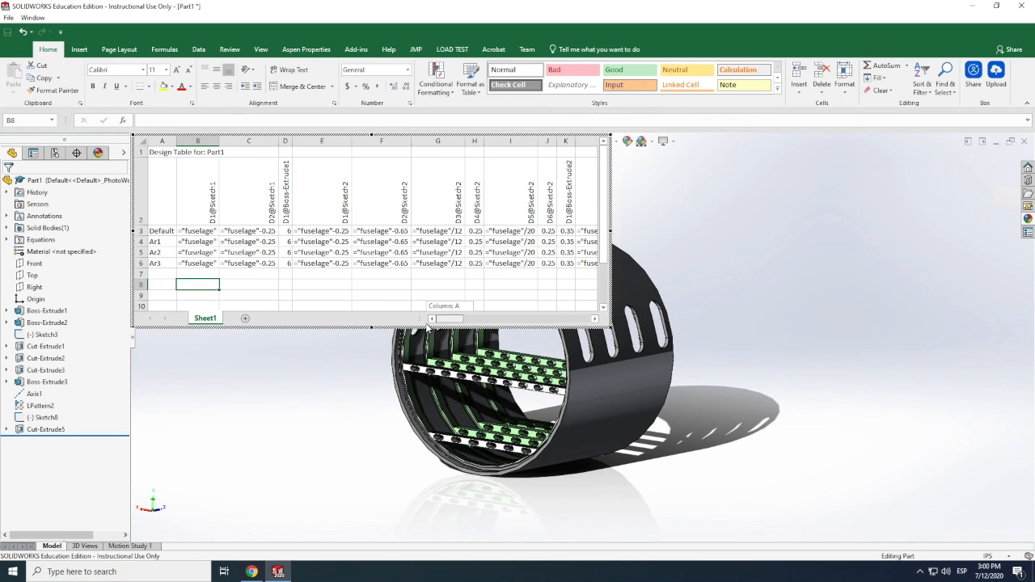
pyautogui.moveTo(504, 325); pyautogui.dragTo(599, 319)
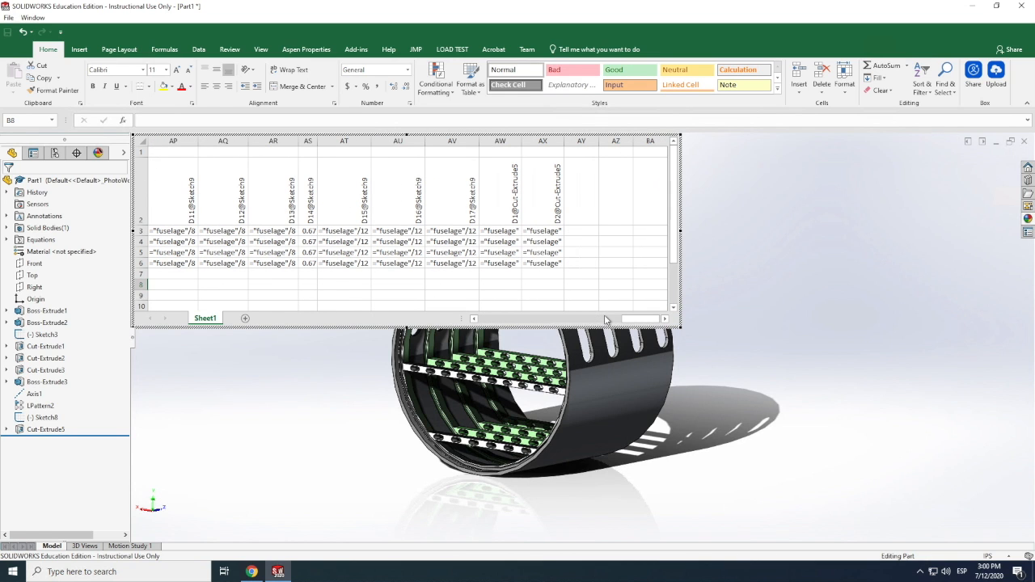
pyautogui.click(703, 237)
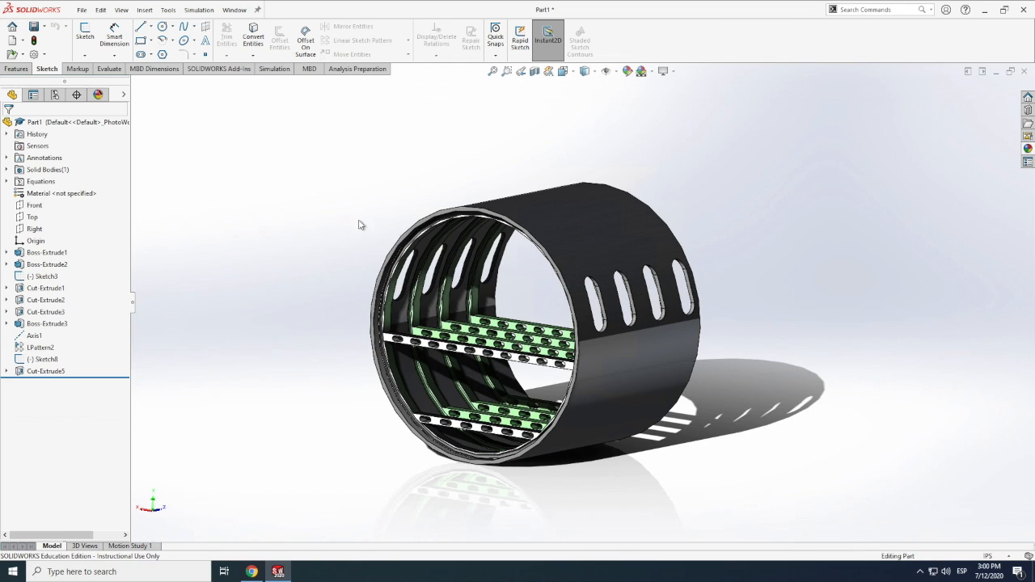
# Open the existing design table's feature settings from the configuration list and try to apply them
pyautogui.click(55, 95)
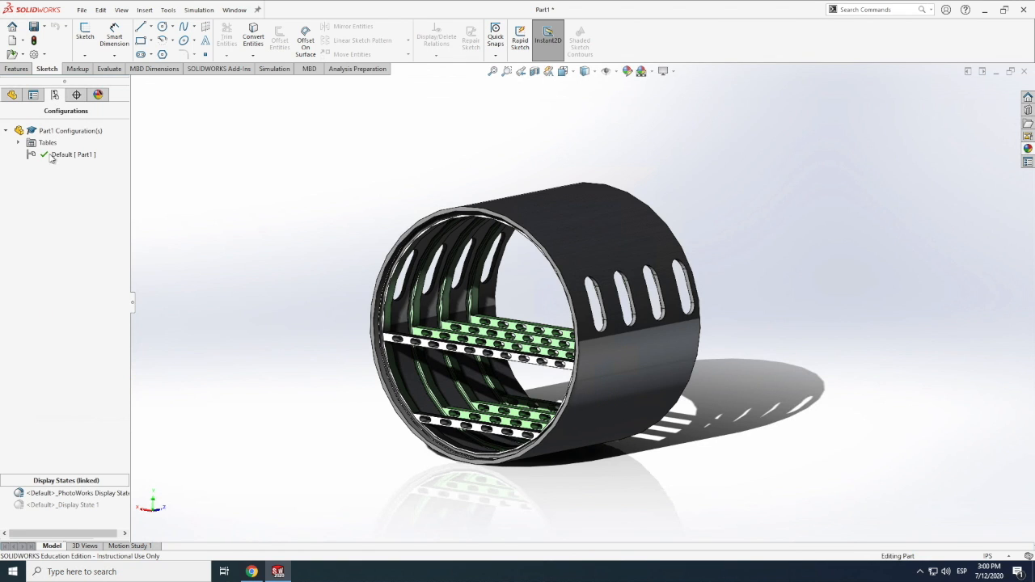
pyautogui.click(19, 142)
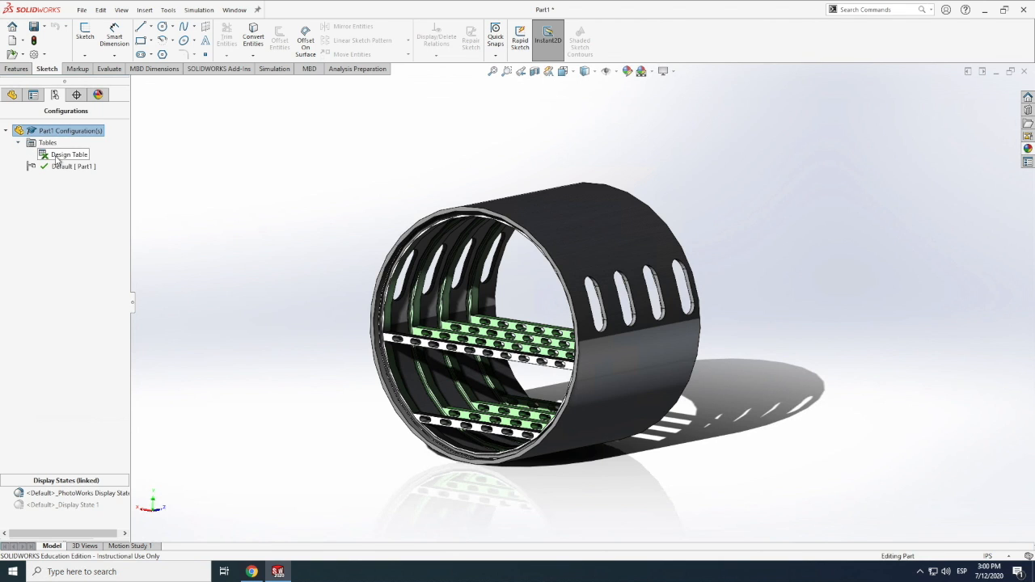
pyautogui.rightClick(57, 156)
pyautogui.click(88, 168)
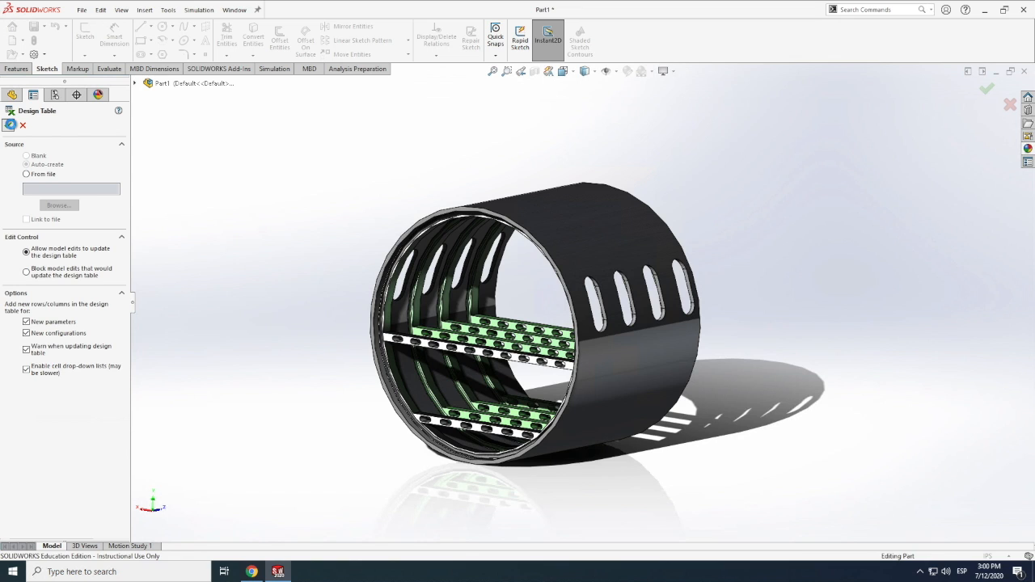
pyautogui.click(10, 125)
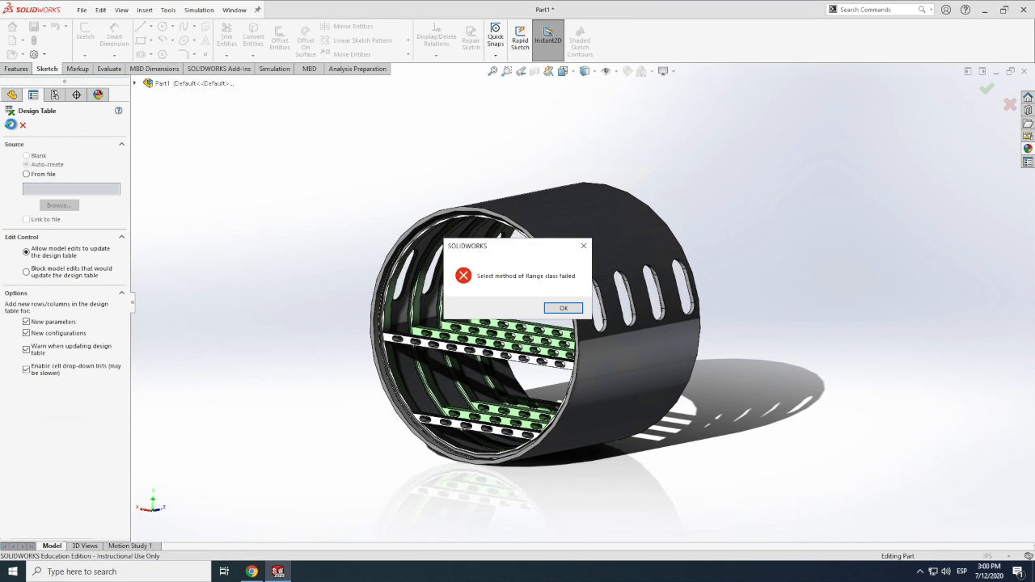
pyautogui.click(563, 307)
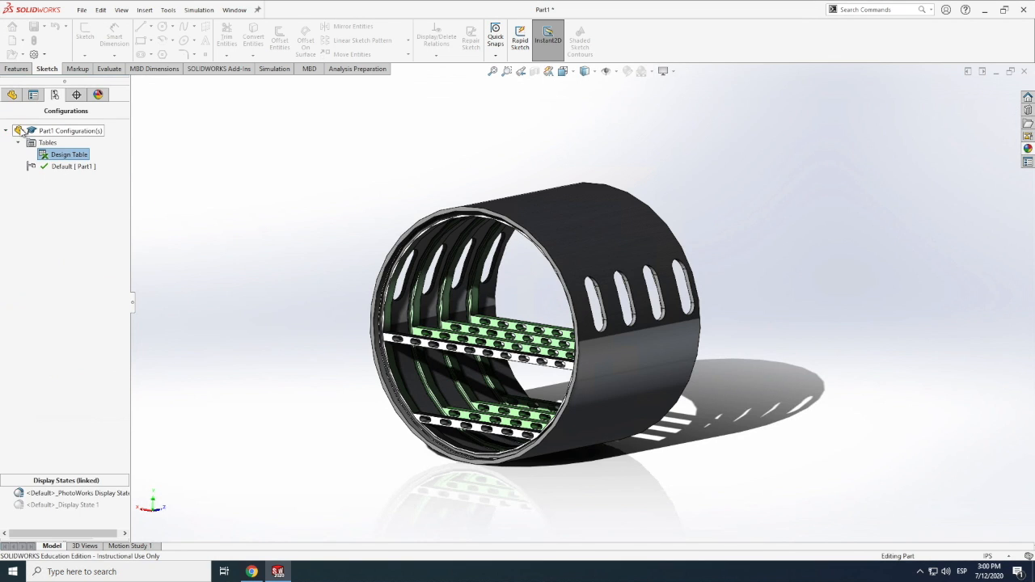
# Delete the existing design table from the part's configurations
pyautogui.rightClick(60, 154)
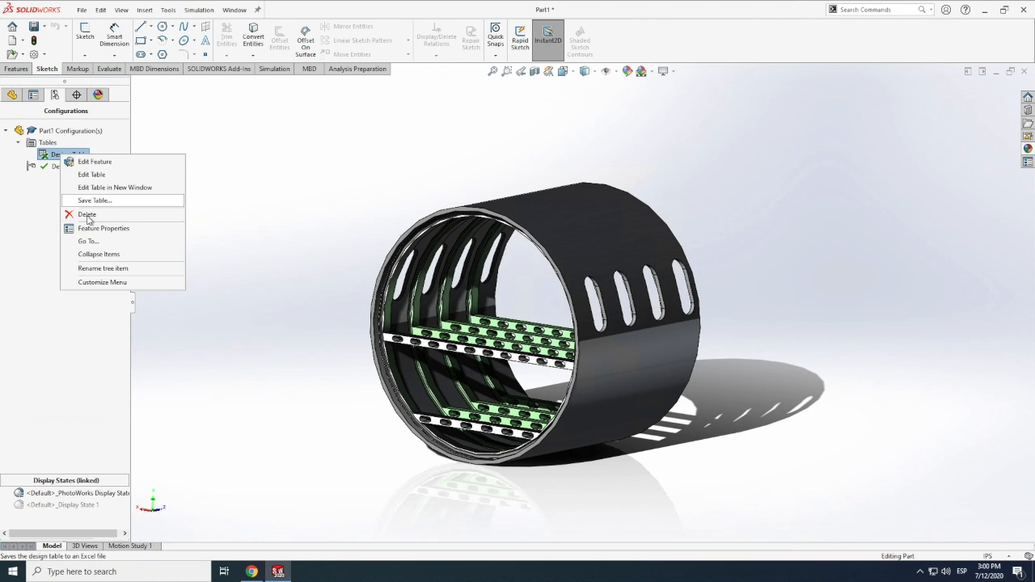
pyautogui.click(86, 214)
pyautogui.click(529, 281)
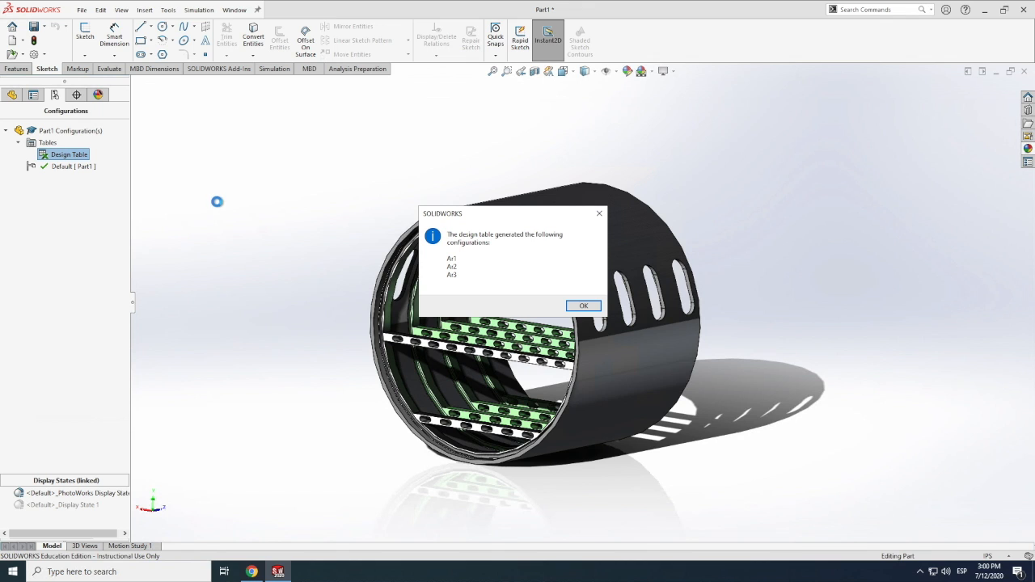
pyautogui.click(590, 307)
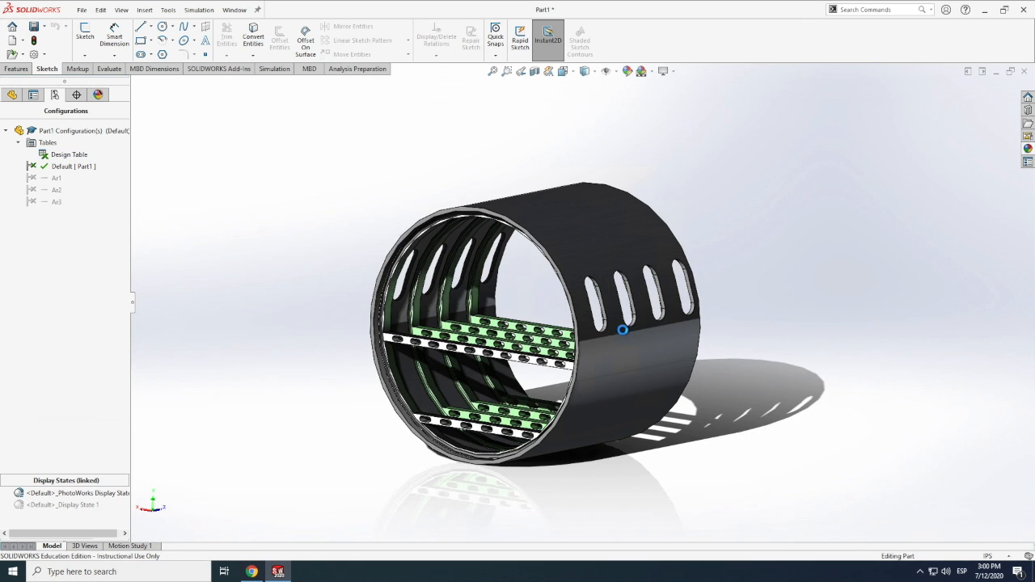
pyautogui.rightClick(47, 178)
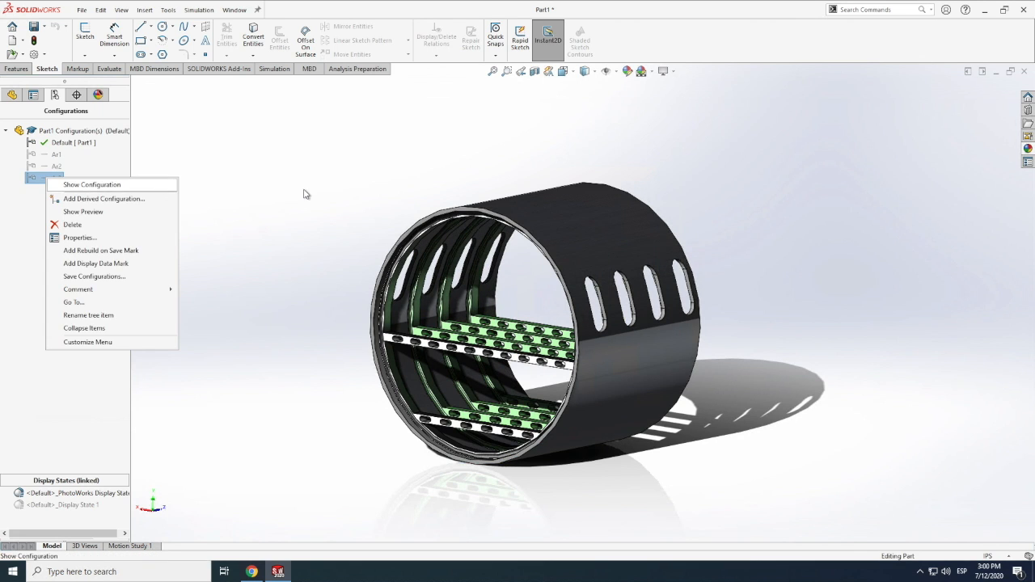
pyautogui.click(306, 192)
# Insert a new auto-created design table that allows model edits and adds new parameters and configurations
pyautogui.click(123, 11)
pyautogui.click(151, 14)
pyautogui.click(151, 14)
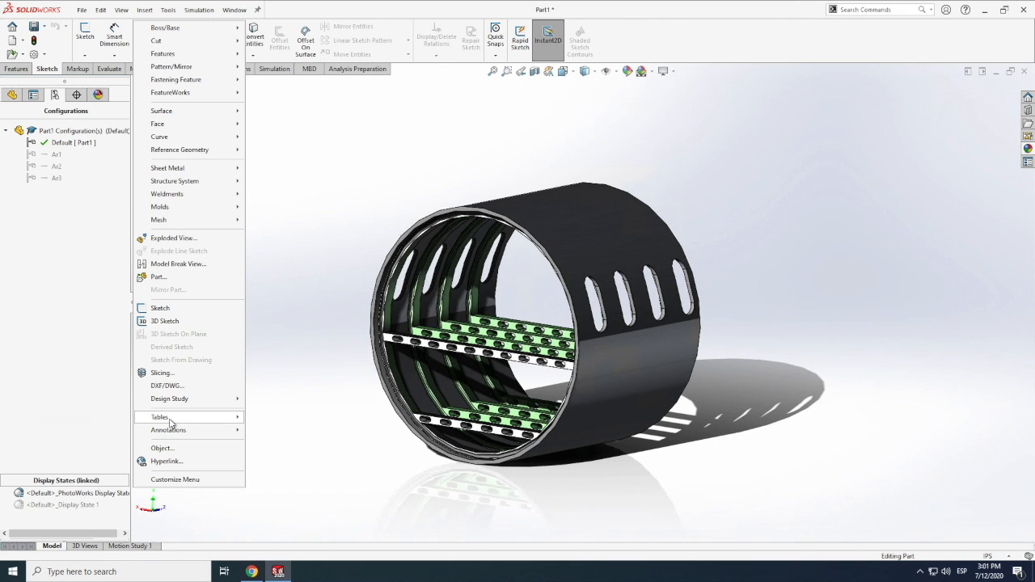
pyautogui.moveTo(172, 421)
pyautogui.click(285, 432)
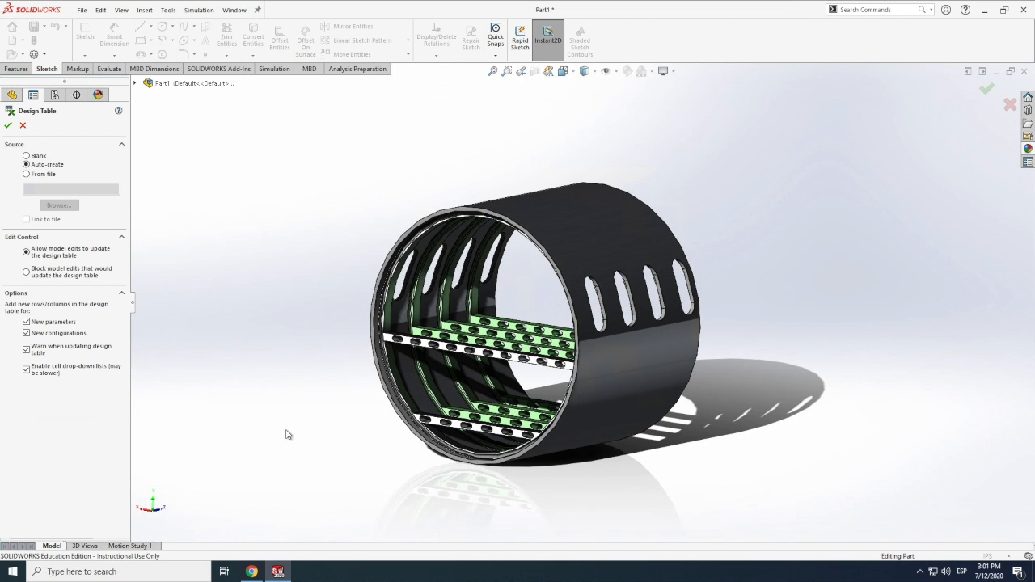
pyautogui.scroll(-2, 270, 421)
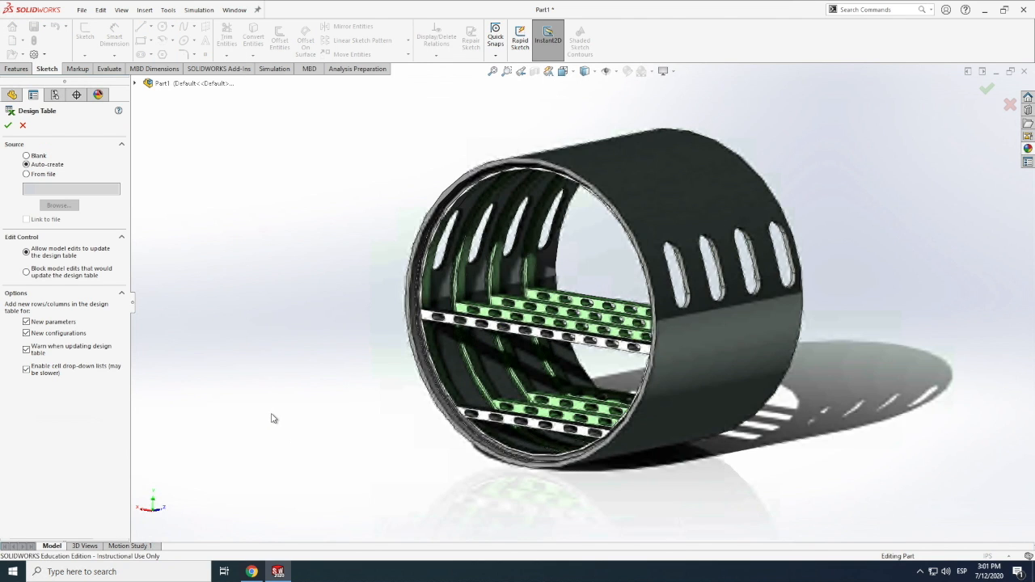
pyautogui.scroll(-2, 273, 413)
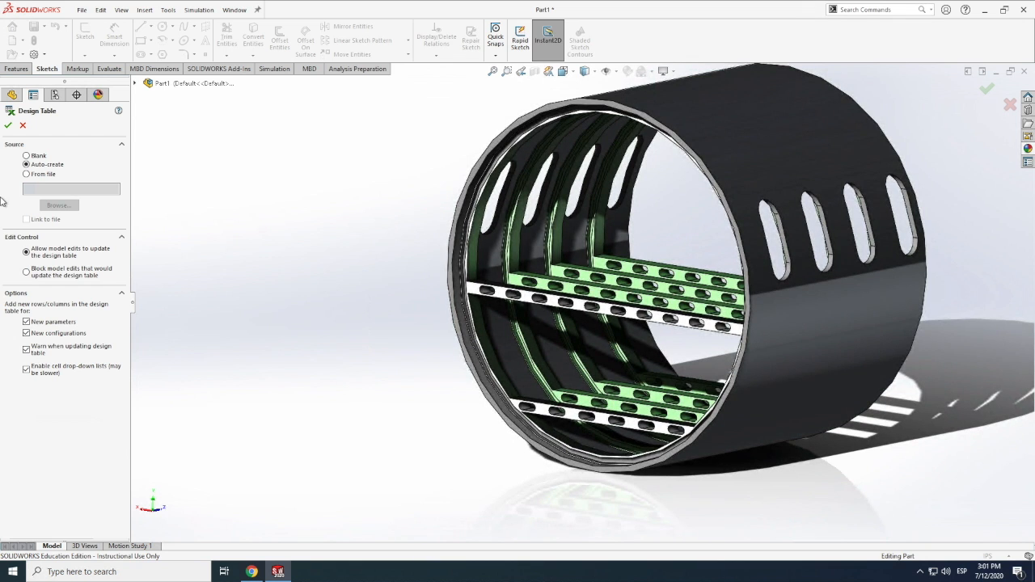
pyautogui.press('f')
pyautogui.click(8, 127)
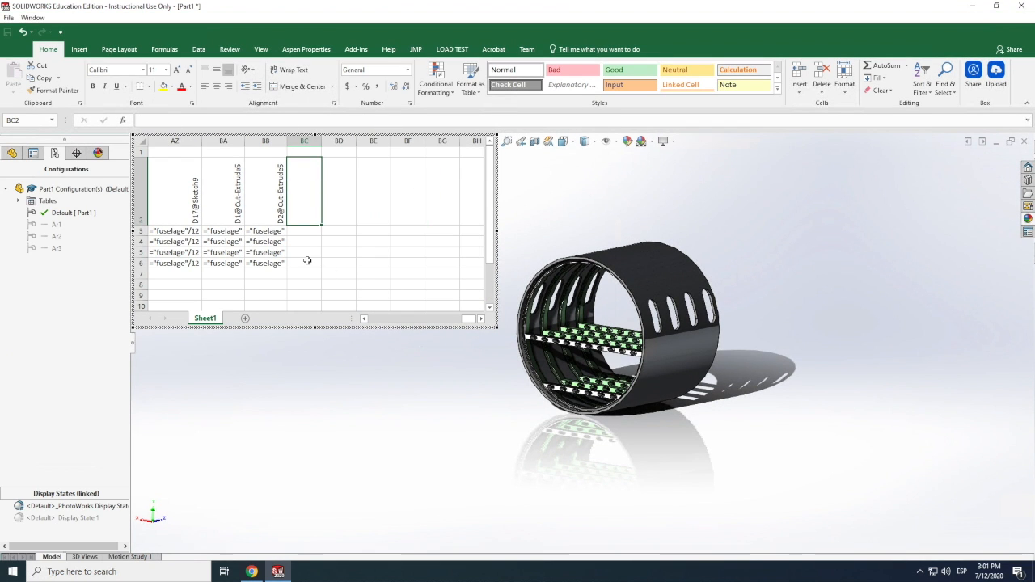
# Enter the header $VALUE@fuselage@equations in cell BC2, directly after the D2@Cut-Extrude5 column
pyautogui.moveTo(469, 319); pyautogui.dragTo(347, 321)
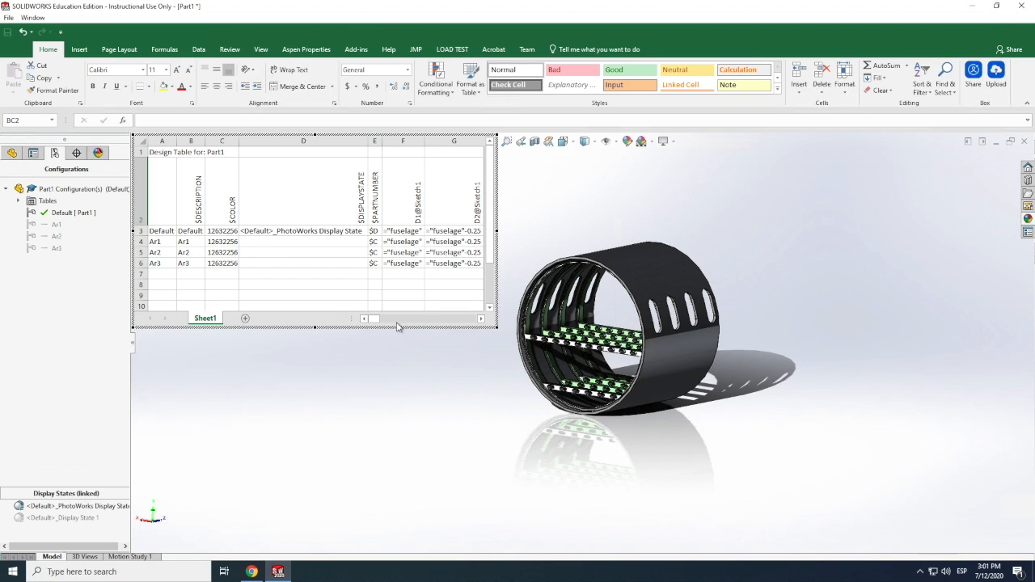
pyautogui.moveTo(376, 319)
pyautogui.mouseDown()
pyautogui.moveTo(484, 320)
pyautogui.moveTo(374, 320)
pyautogui.mouseUp()
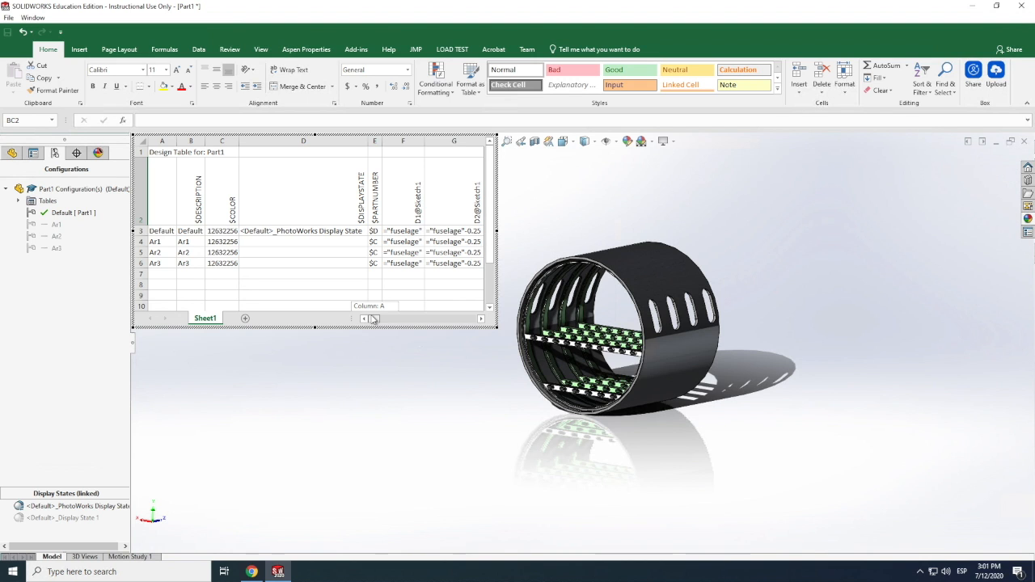
pyautogui.moveTo(379, 319); pyautogui.dragTo(475, 317)
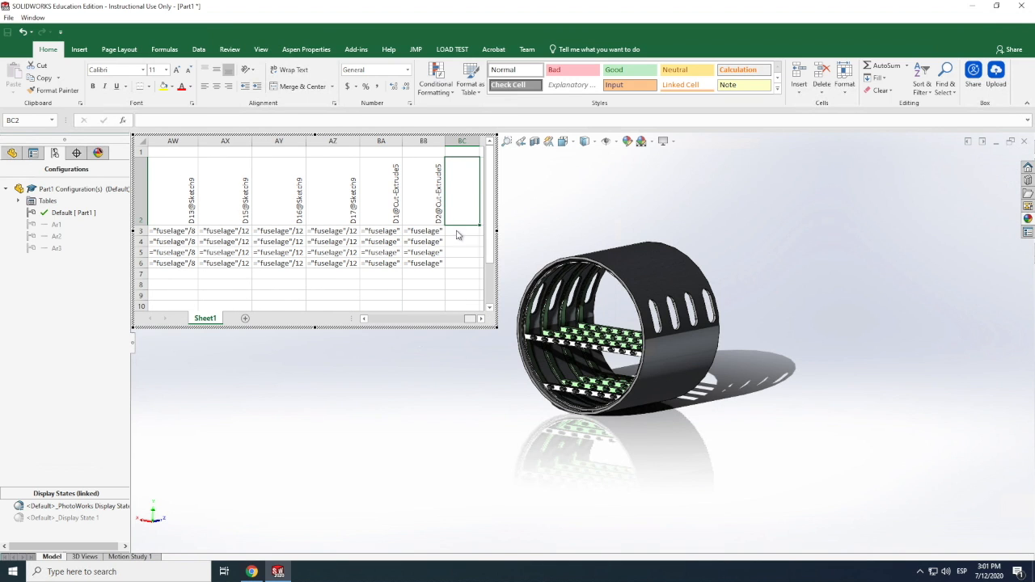
pyautogui.doubleClick(456, 209)
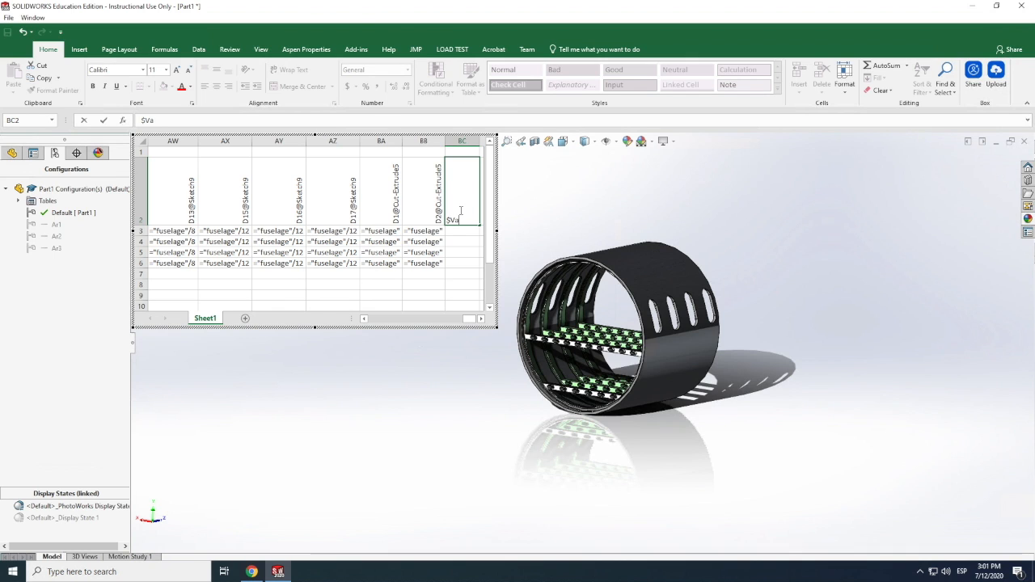
pyautogui.write('LUE@fuselage@e')
pyautogui.write('quations')
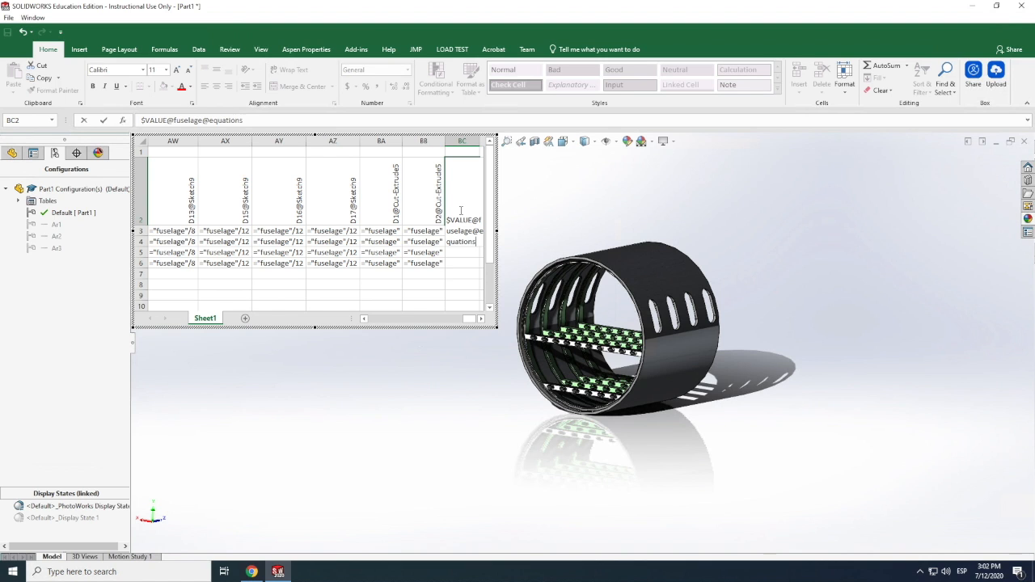
pyautogui.press('Return')
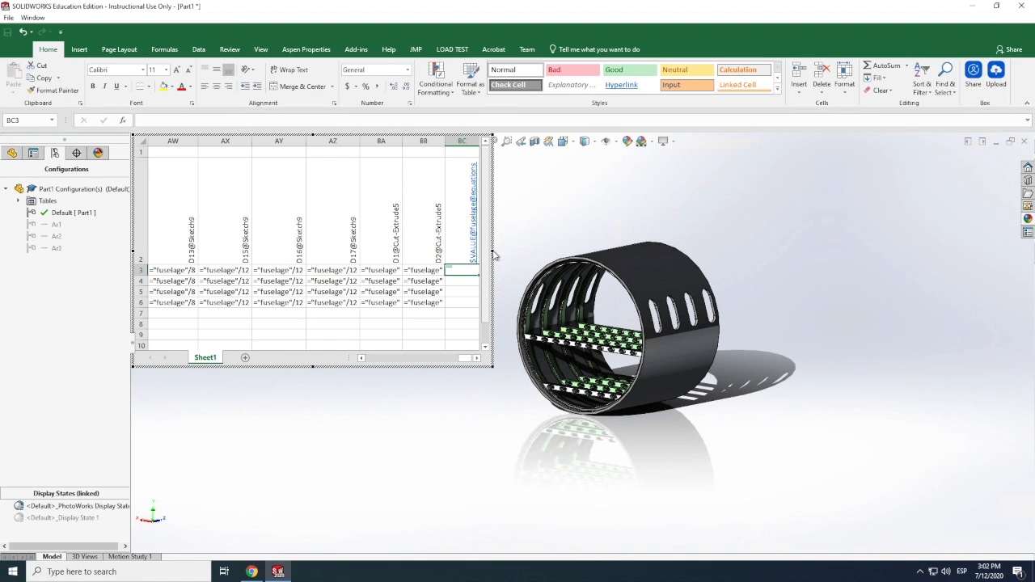
# Widen the design table window and remove the hyperlink from the $VALUE@fuselage@equations header
pyautogui.moveTo(501, 250); pyautogui.dragTo(562, 247)
pyautogui.click(568, 247)
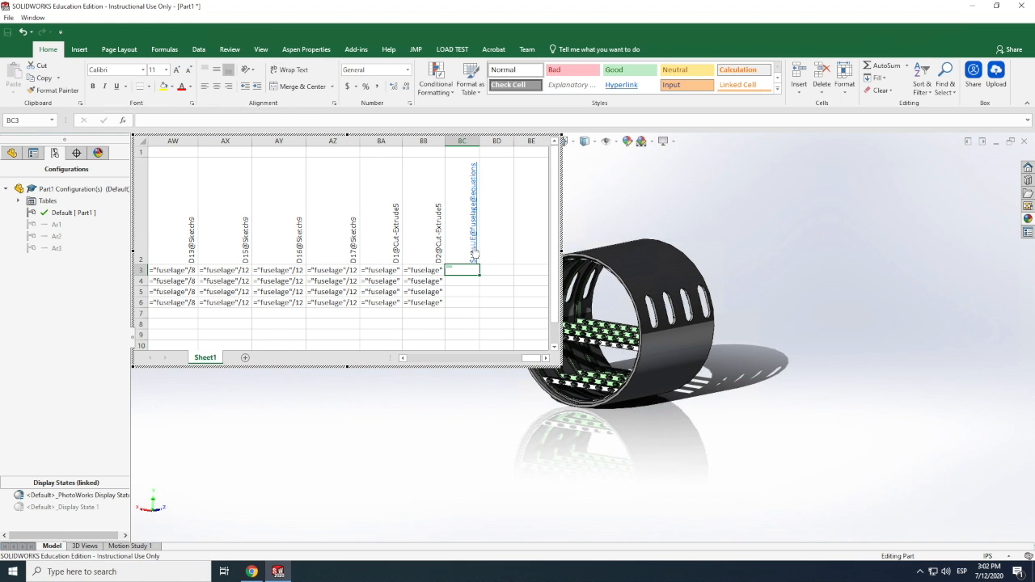
pyautogui.rightClick(474, 252)
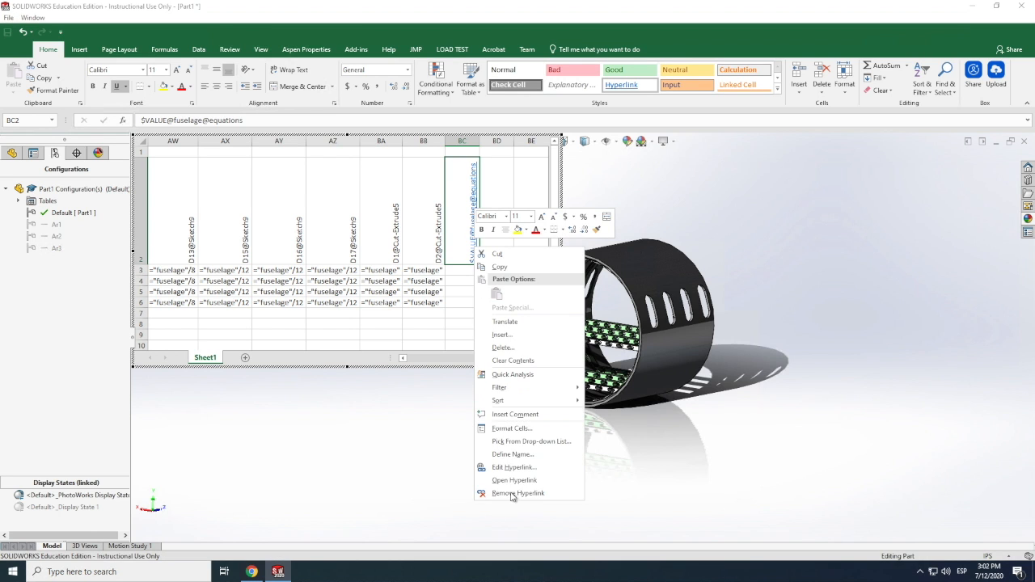
pyautogui.click(512, 493)
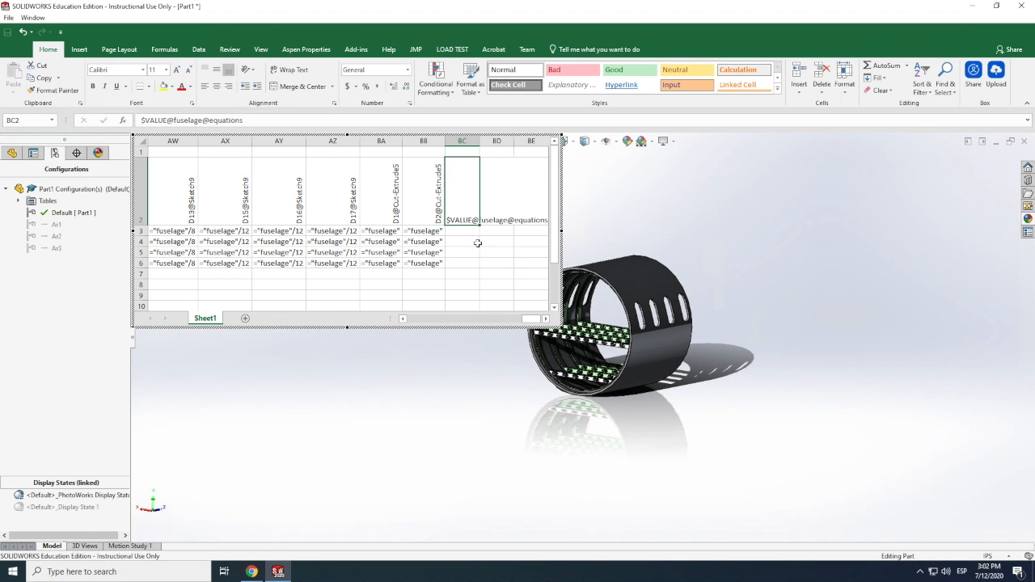
# Set the fuselage value for the Default configuration in BC3 to =8, stored as text
pyautogui.click(481, 242)
pyautogui.click(463, 230)
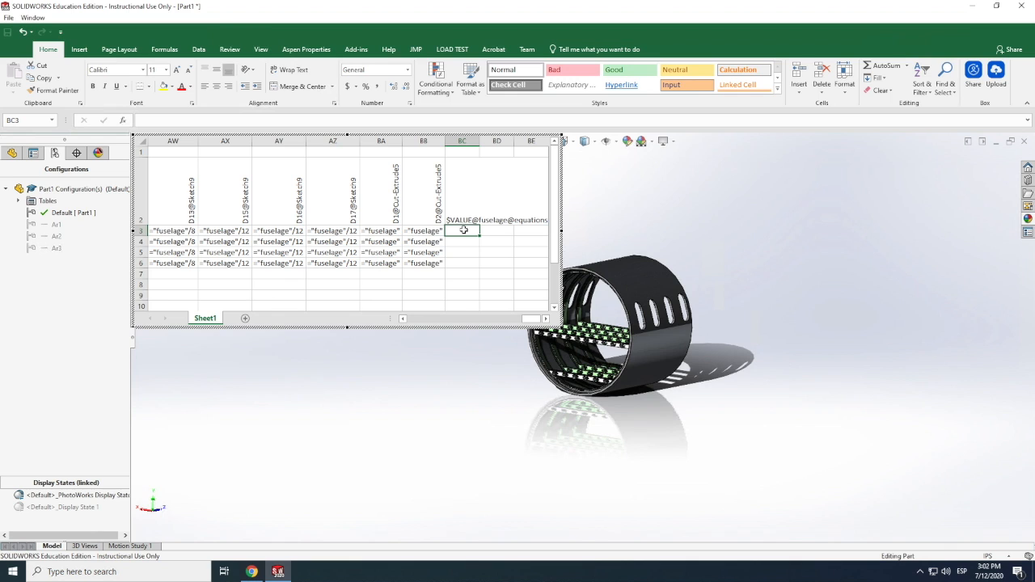
pyautogui.write('8')
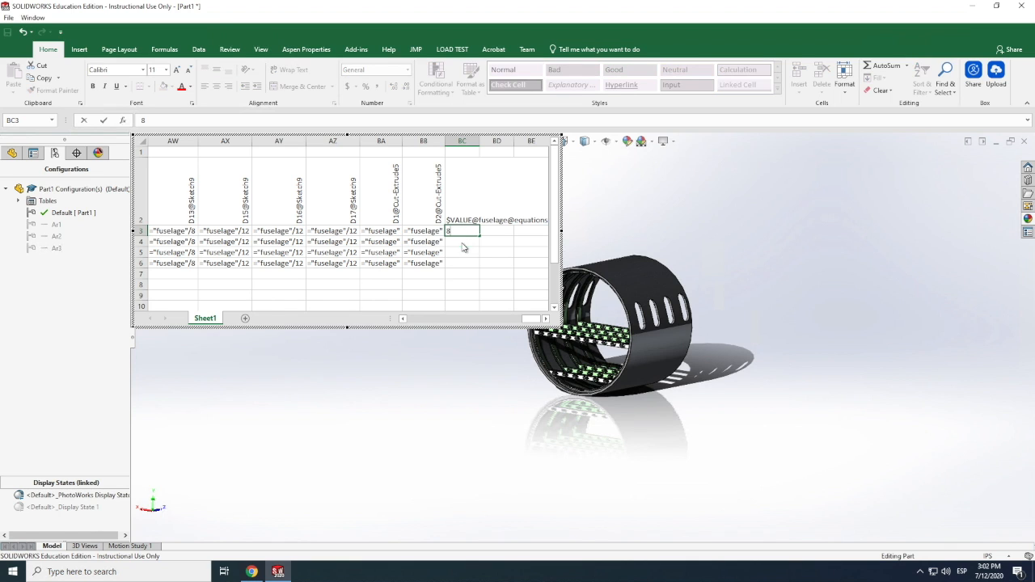
pyautogui.doubleClick(480, 231)
pyautogui.write('8')
pyautogui.press('Return')
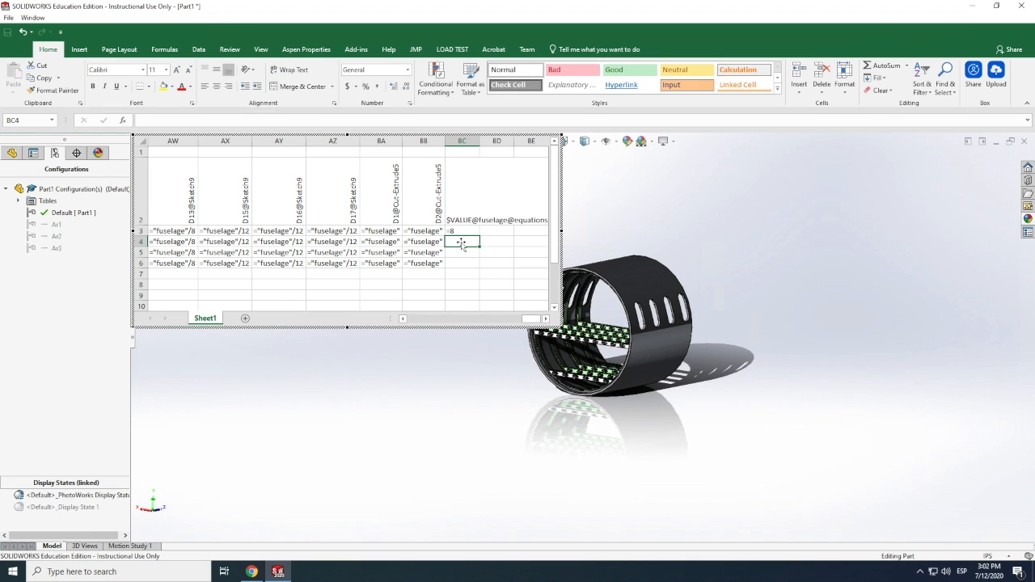
# Set the fuselage value for configuration Ar1 in BC4 to =7, stored as text
pyautogui.write('=')
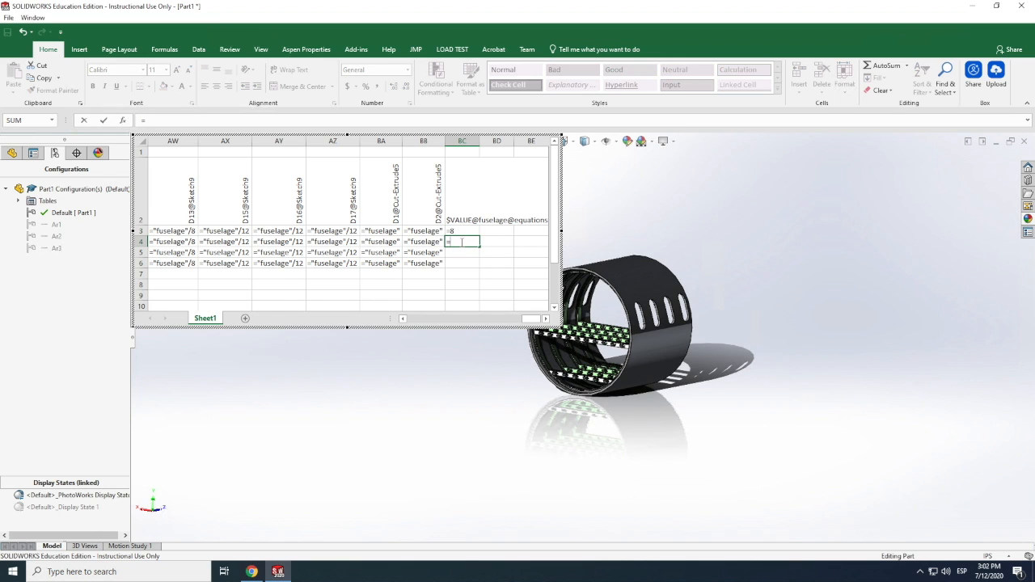
pyautogui.write('7')
pyautogui.press('Return')
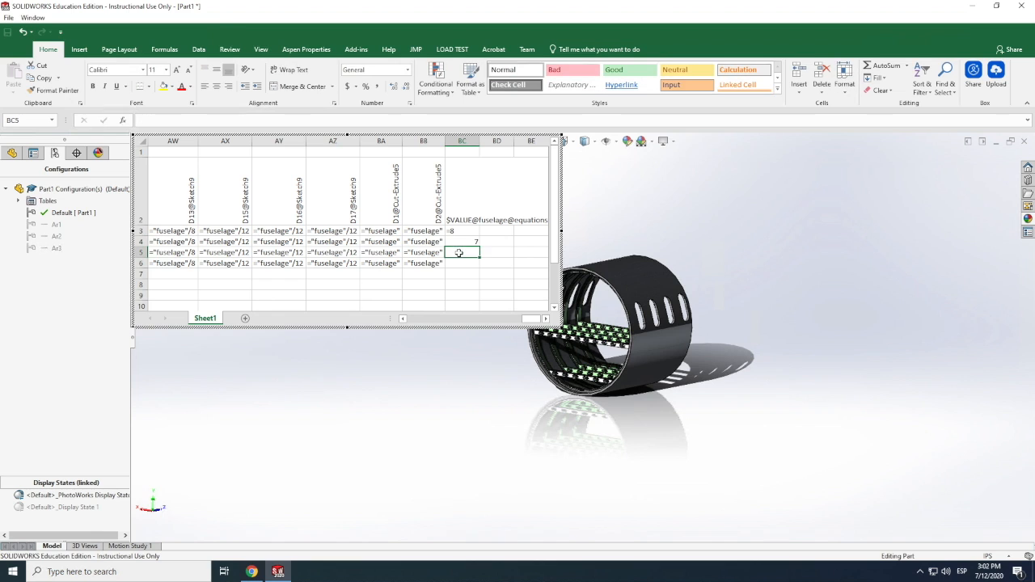
pyautogui.doubleClick(473, 242)
pyautogui.press('BackSpace')
pyautogui.press('BackSpace')
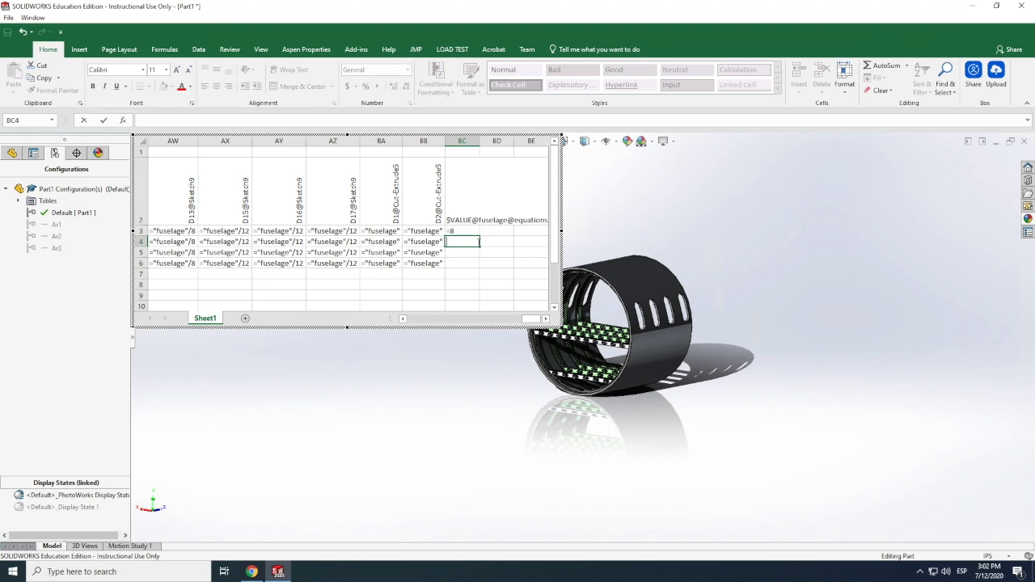
pyautogui.write("'=7")
pyautogui.press('Return')
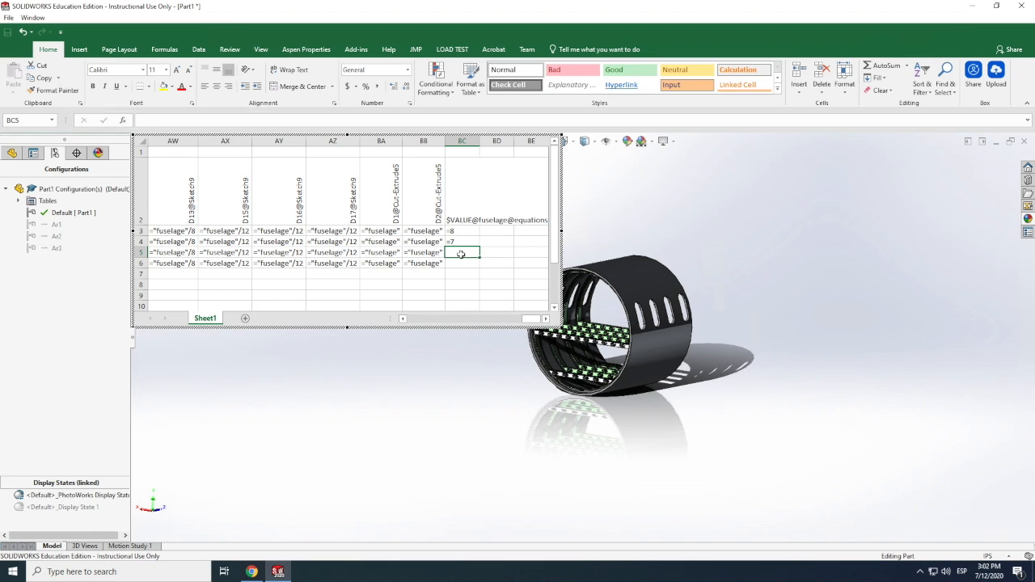
# Enter fuselage values =6 for Ar2 and =5 for Ar3 as text, and close the design table to apply it
pyautogui.write("'")
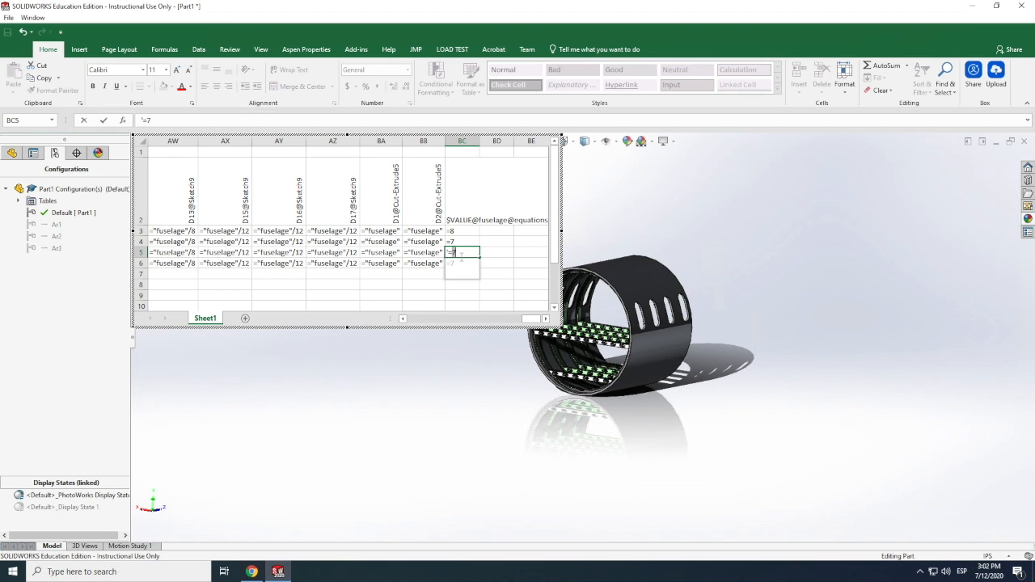
pyautogui.write('=6')
pyautogui.press('Return')
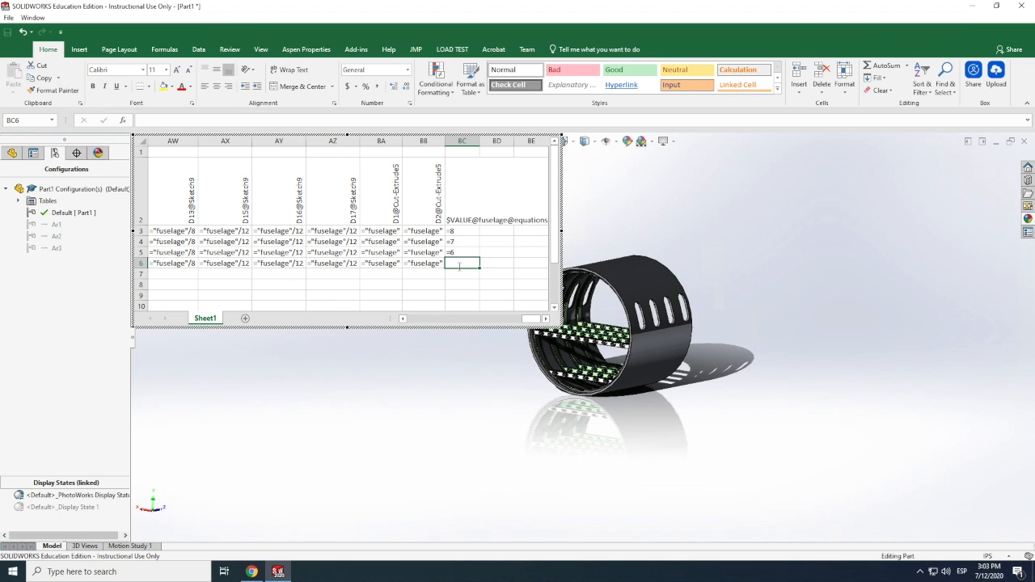
pyautogui.write("'=5")
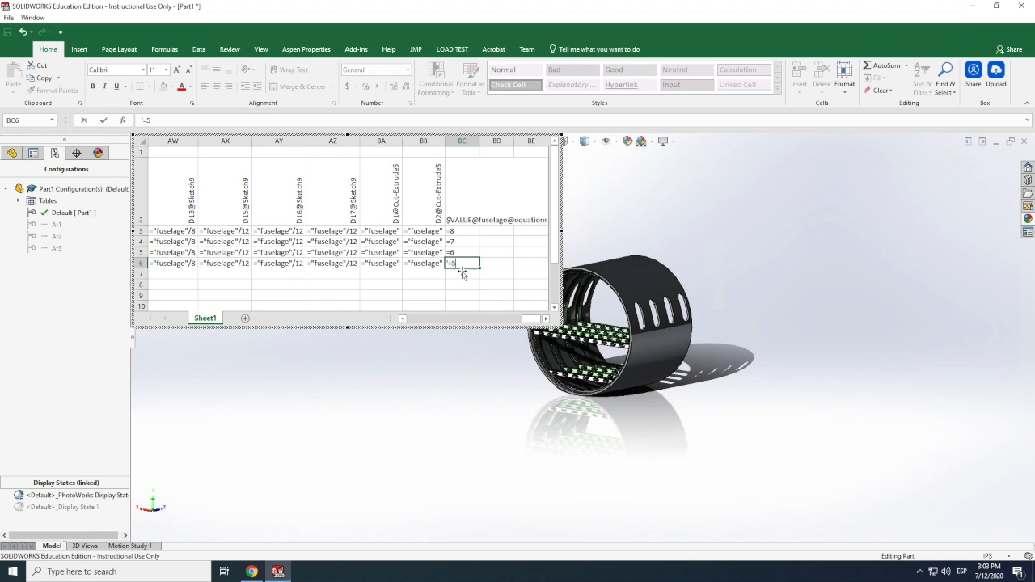
pyautogui.press('Return')
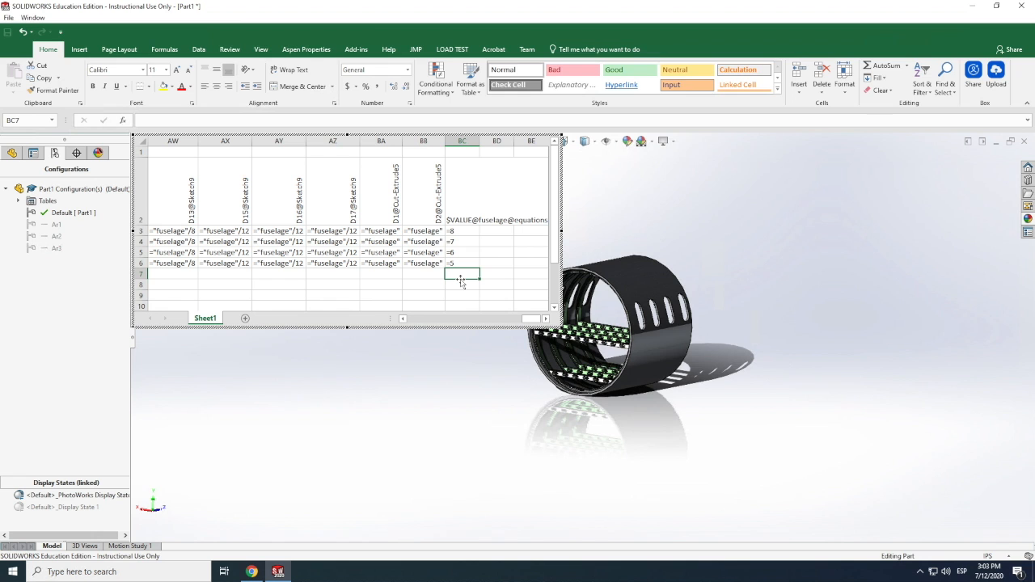
pyautogui.click(590, 208)
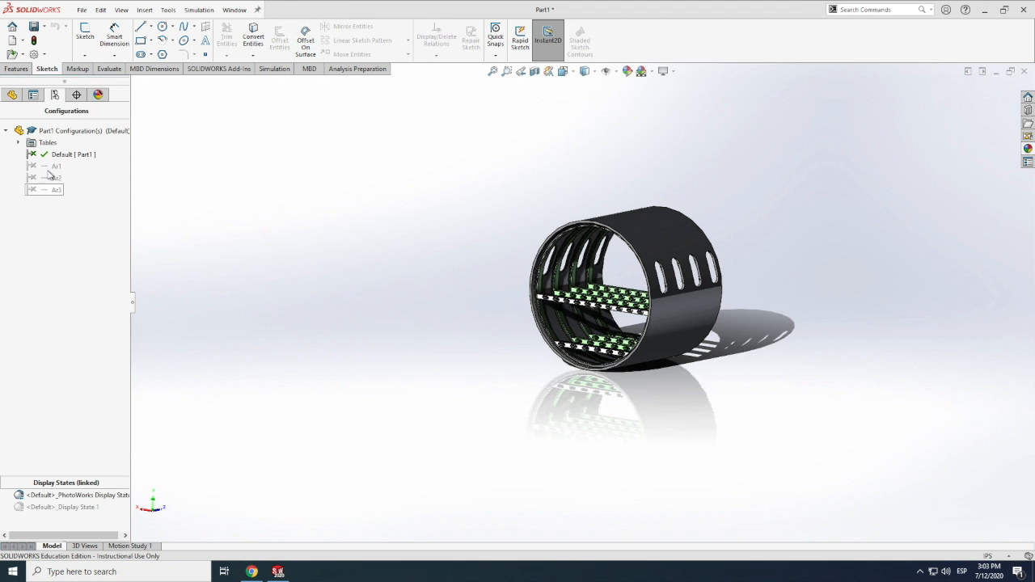
# Activate configurations Ar1, Ar2 and Ar3 in turn to check how the fuselage size responds
pyautogui.doubleClick(45, 167)
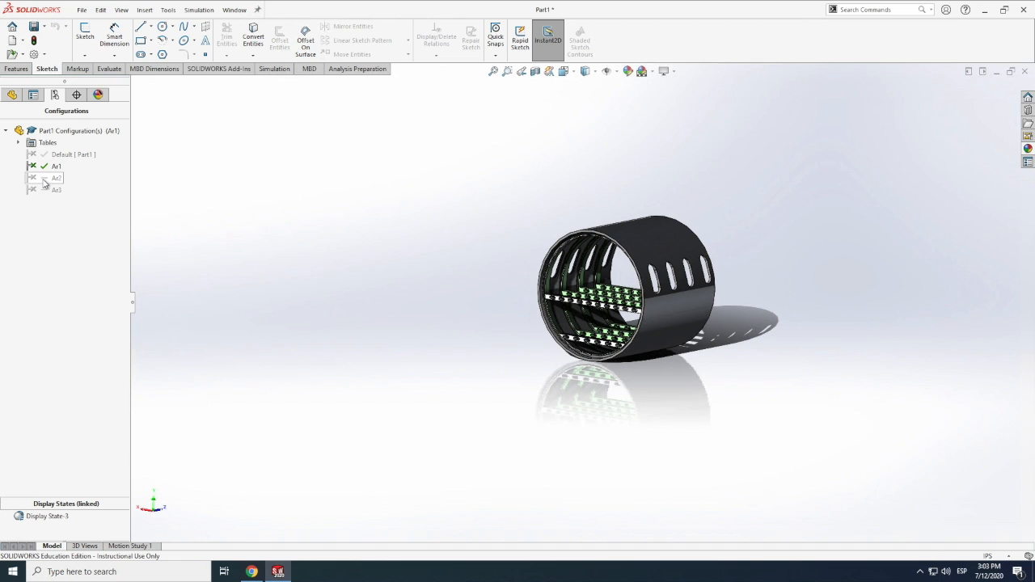
pyautogui.doubleClick(44, 180)
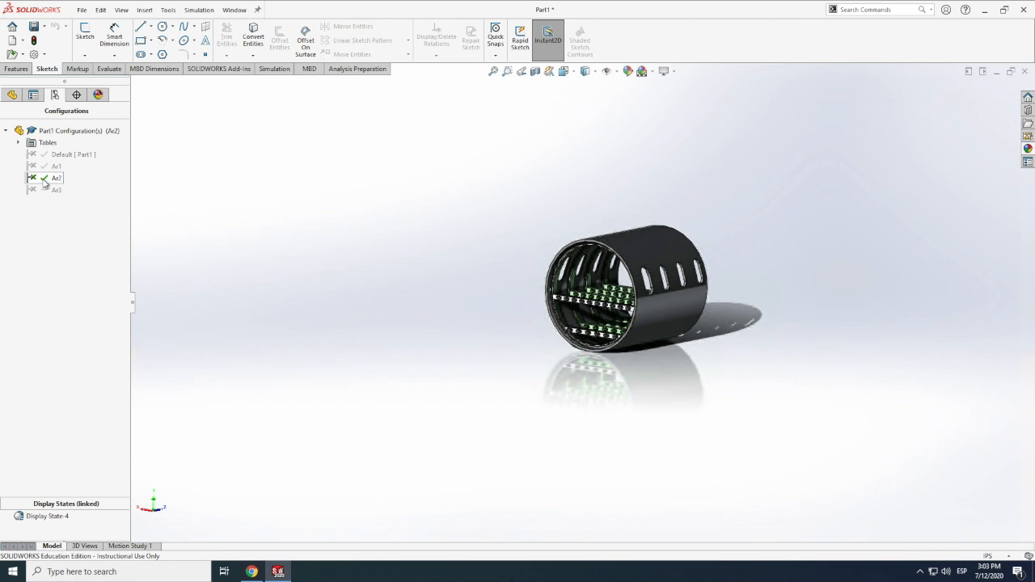
pyautogui.doubleClick(46, 191)
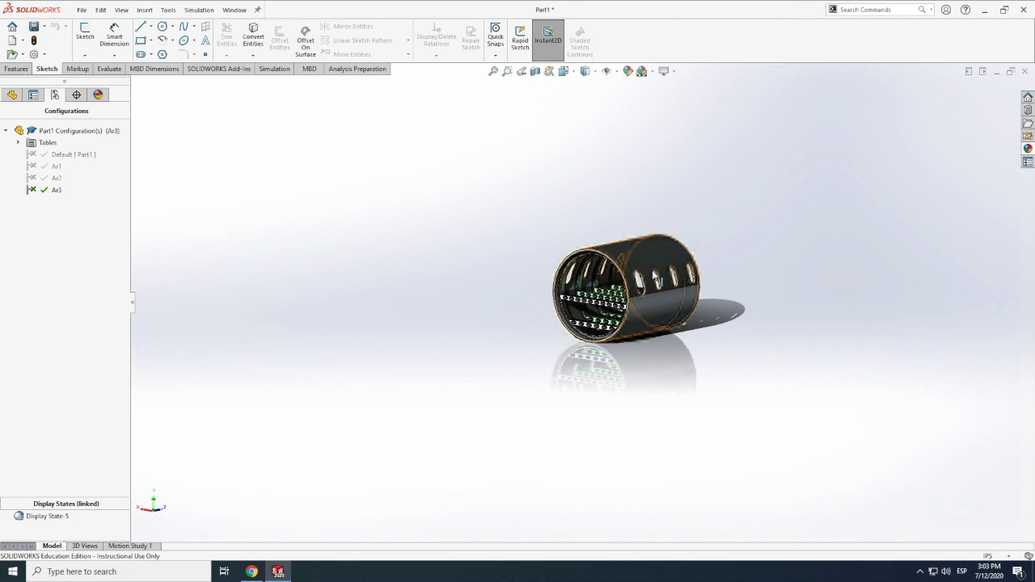
# Examine the Ar3 fuselage from several angles, including its window cutouts, inner frames and perforated floor beams
pyautogui.scroll(-5, 631, 285)
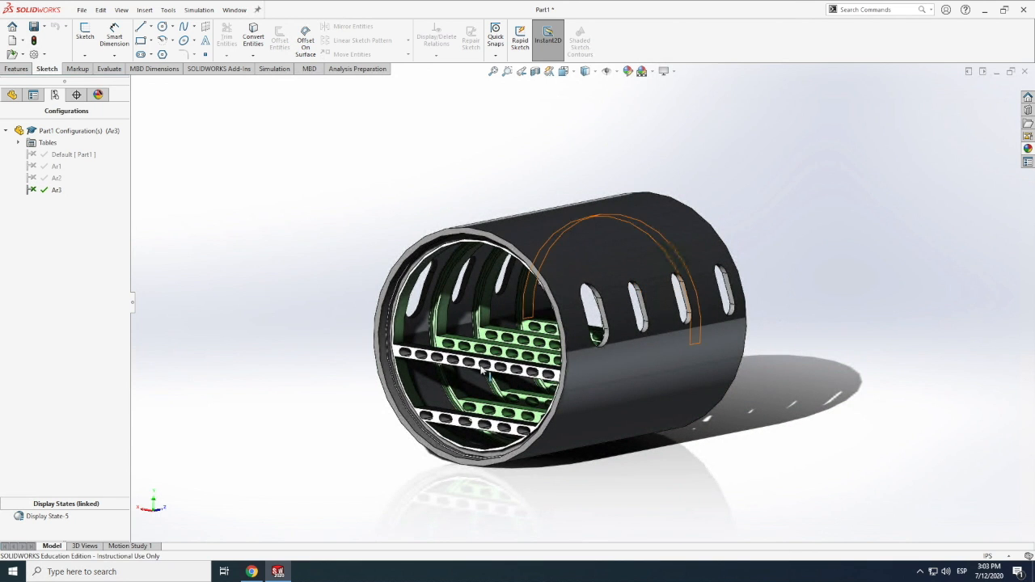
pyautogui.click(120, 11)
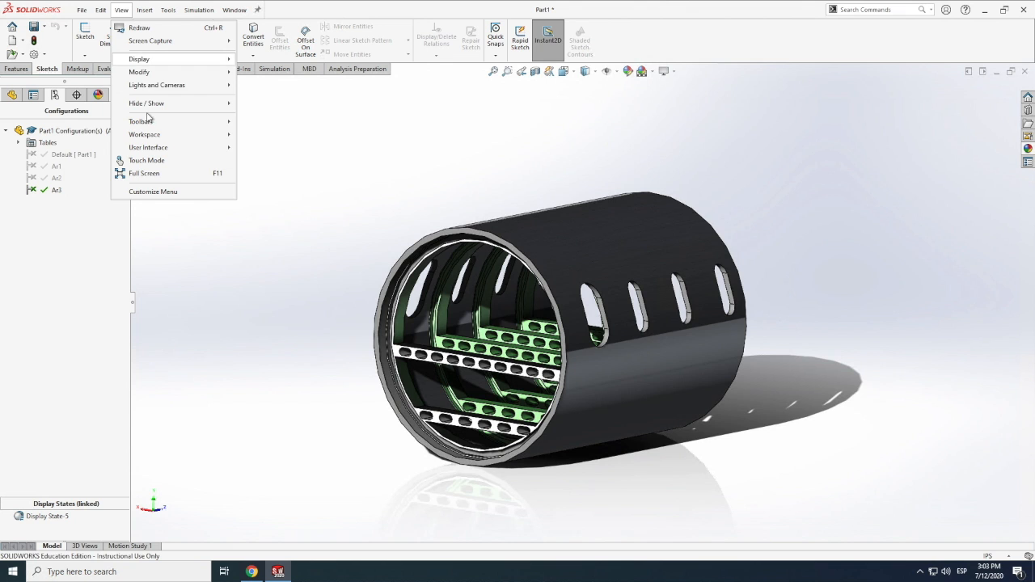
pyautogui.moveTo(143, 73)
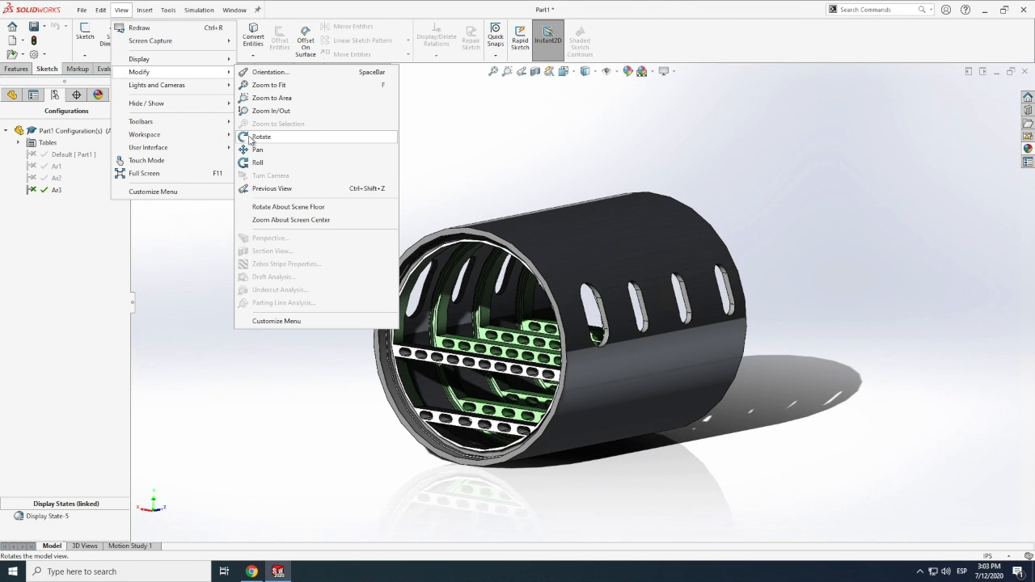
pyautogui.click(253, 137)
pyautogui.moveTo(448, 336); pyautogui.dragTo(616, 321)
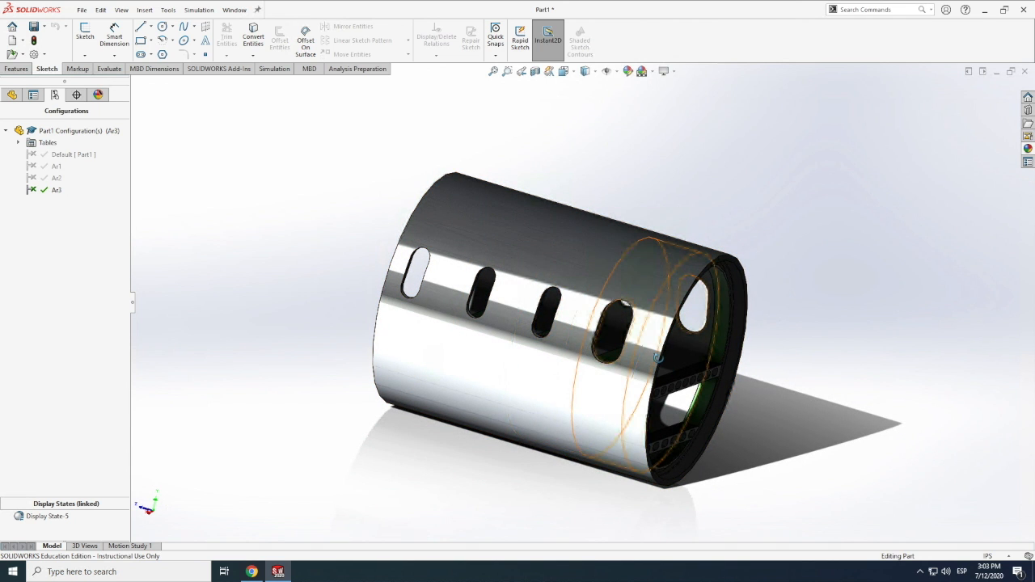
pyautogui.moveTo(615, 318); pyautogui.dragTo(543, 359)
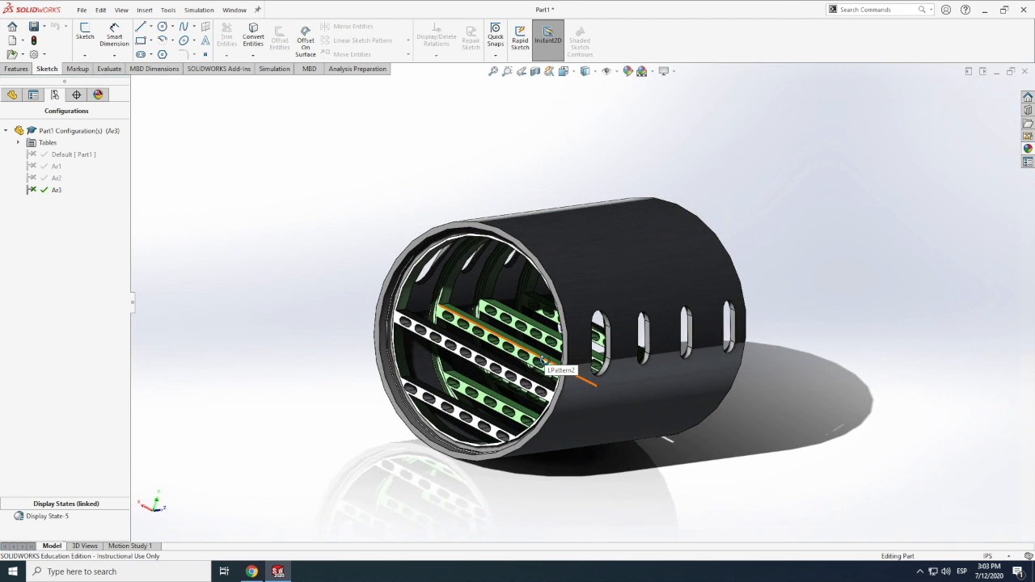
pyautogui.scroll(5, 545, 361)
pyautogui.moveTo(560, 360)
pyautogui.mouseDown(button='middle')
pyautogui.moveTo(584, 325)
pyautogui.moveTo(584, 358)
pyautogui.moveTo(566, 355)
pyautogui.mouseUp(button='middle')
pyautogui.scroll(-4, 551, 327)
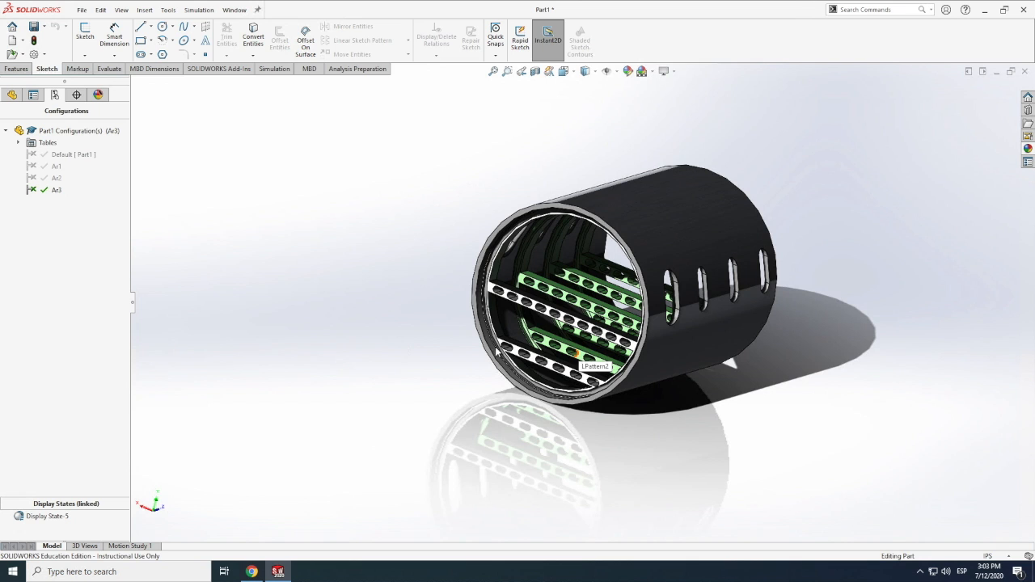
# Activate configurations Ar2, Ar1 and Default in turn to compare the fuselage proportions
pyautogui.doubleClick(46, 179)
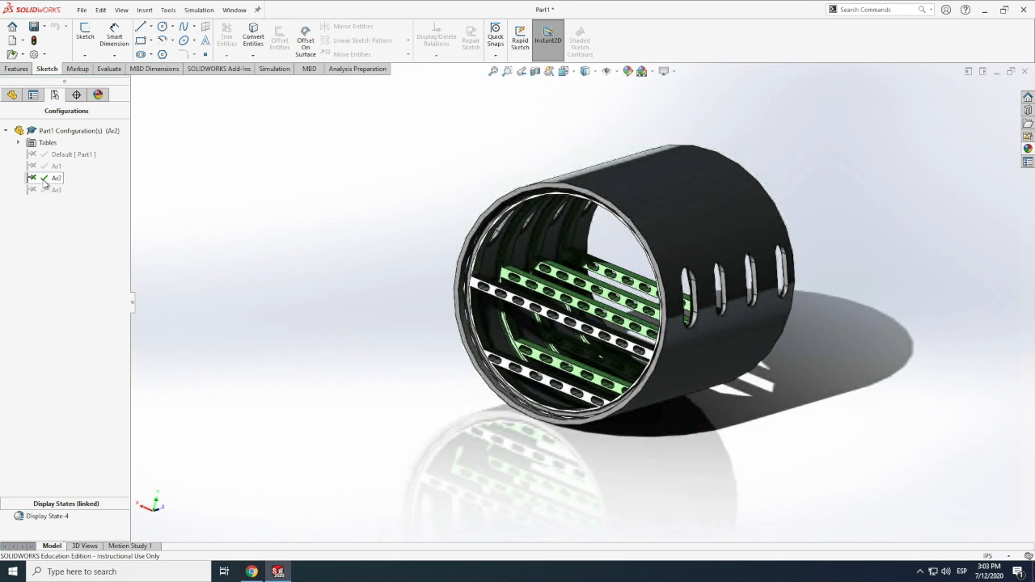
pyautogui.doubleClick(43, 166)
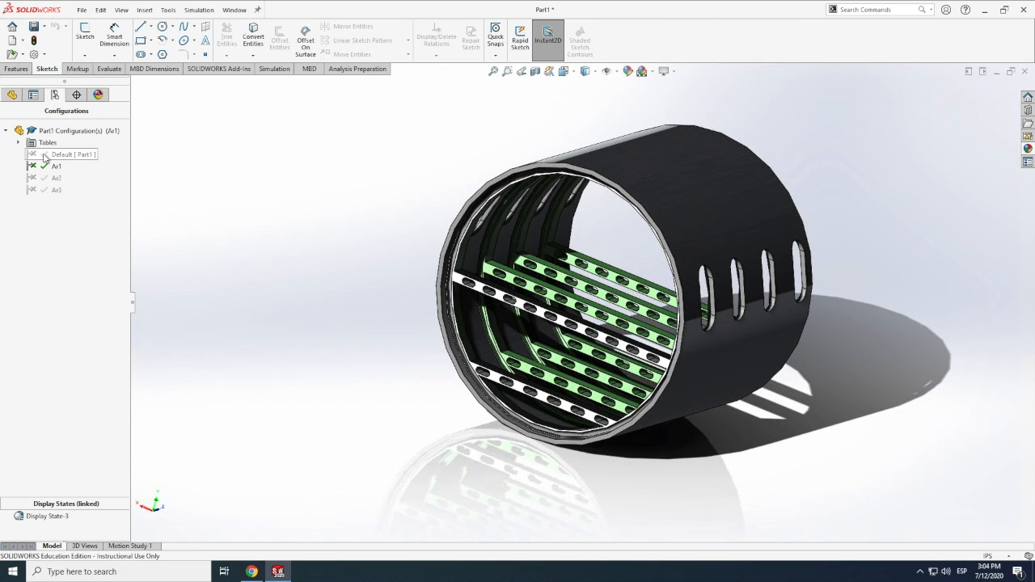
pyautogui.doubleClick(45, 155)
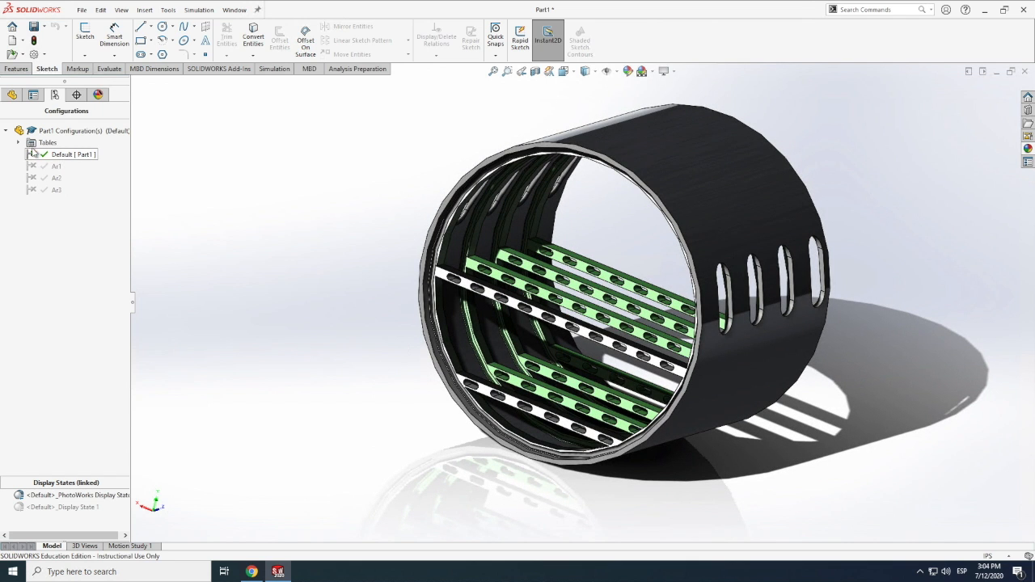
# Open the design table for editing and duplicate the Ar3 configuration row into row 7
pyautogui.click(19, 142)
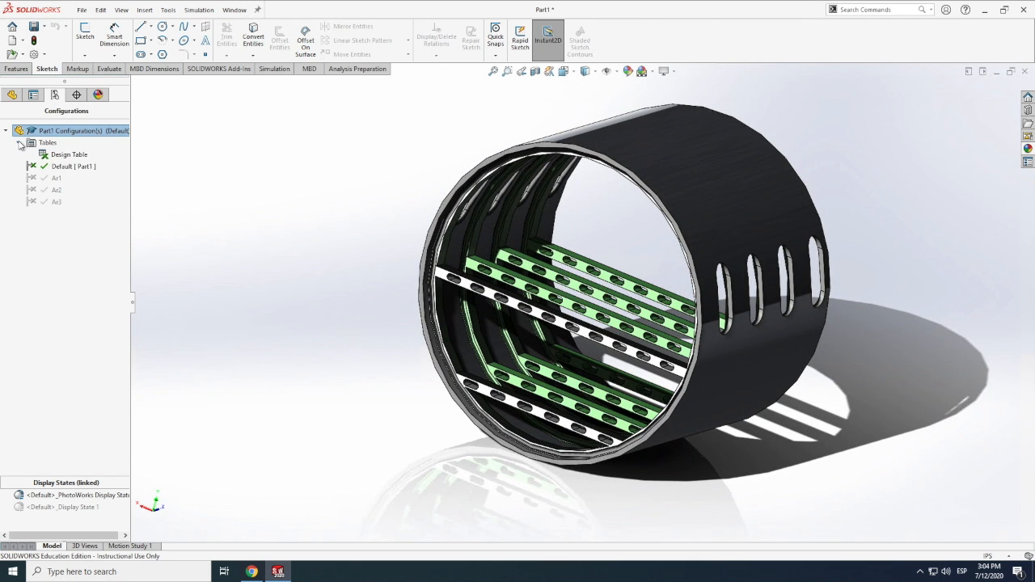
pyautogui.rightClick(66, 158)
pyautogui.click(93, 175)
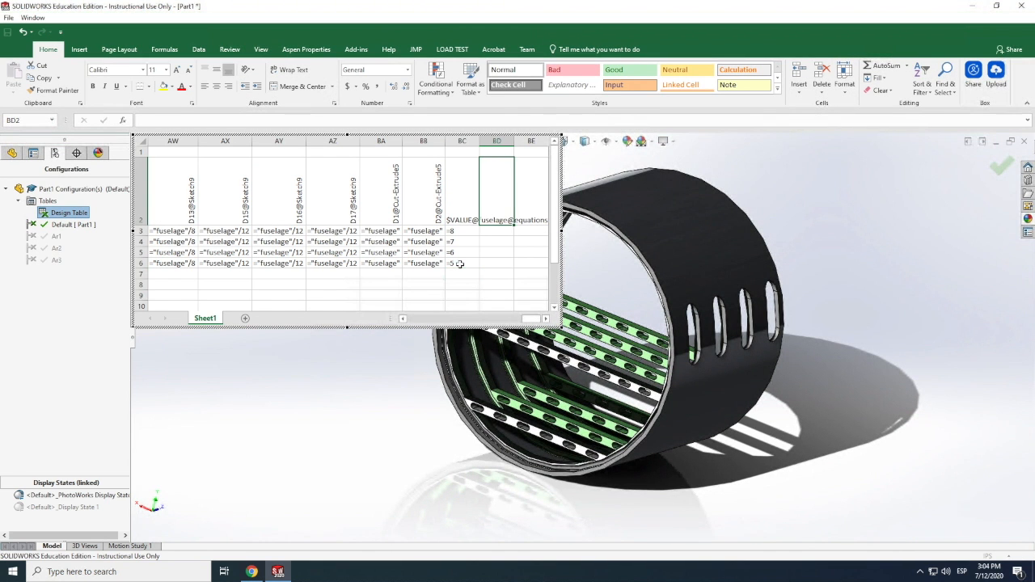
pyautogui.moveTo(459, 264); pyautogui.dragTo(56, 262)
pyautogui.hotkey('ctrl', 'c')
pyautogui.click(161, 274)
pyautogui.hotkey('ctrl', 'v')
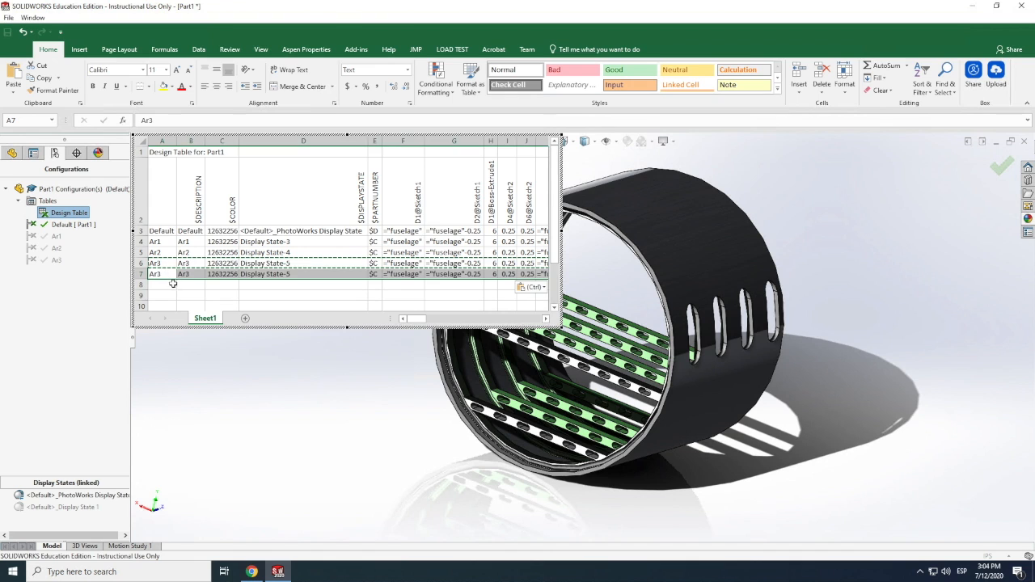
# Rename the configuration in row 7 as Ar4 and set its description to Ar4
pyautogui.click(162, 275)
pyautogui.doubleClick(162, 277)
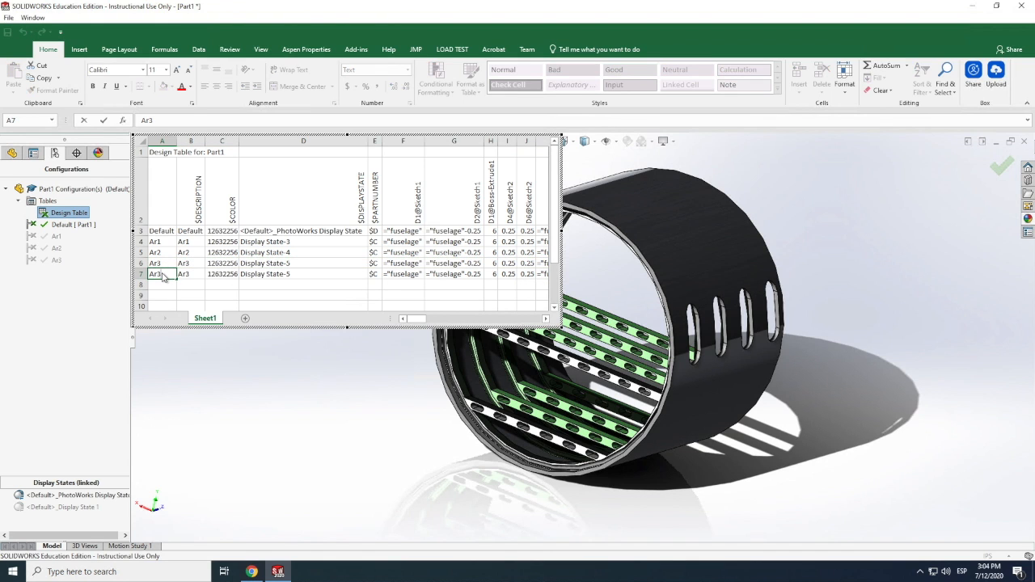
pyautogui.press('BackSpace')
pyautogui.click(191, 274)
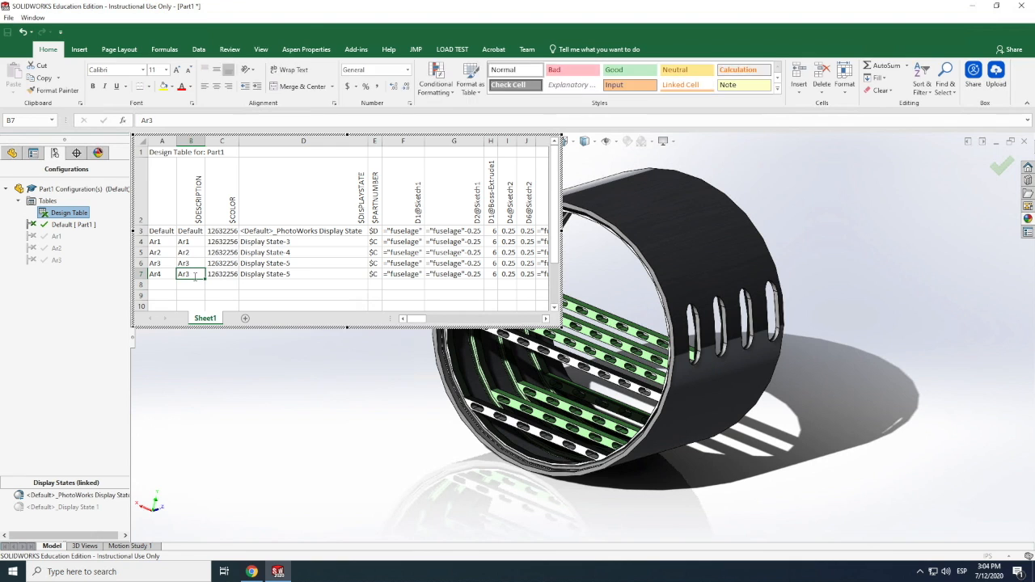
pyautogui.click(253, 295)
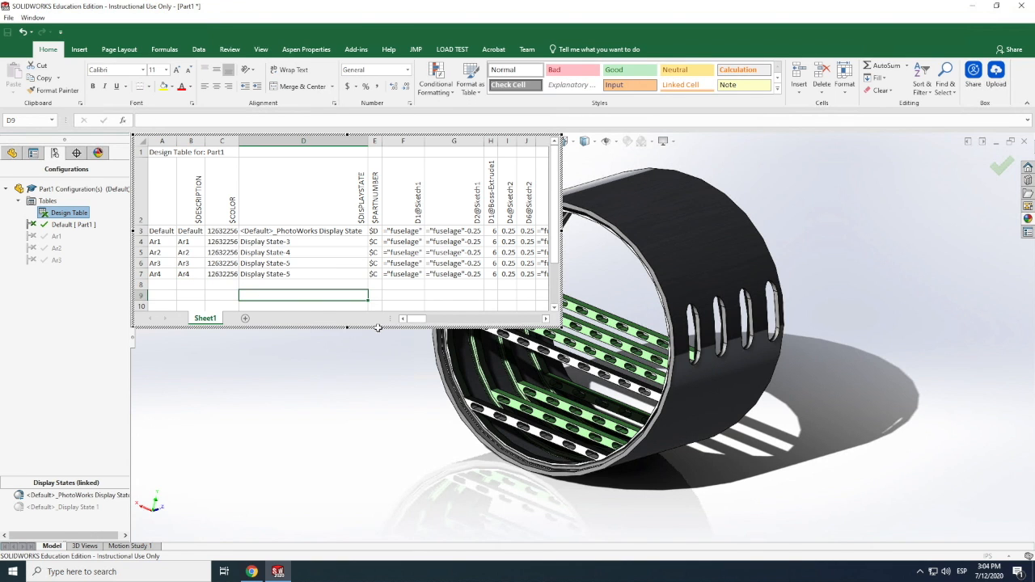
# Set the fuselage value for Ar4 in BC7 to =10 as text, and close the design table to generate the configuration
pyautogui.moveTo(414, 319); pyautogui.dragTo(540, 319)
pyautogui.doubleClick(511, 274)
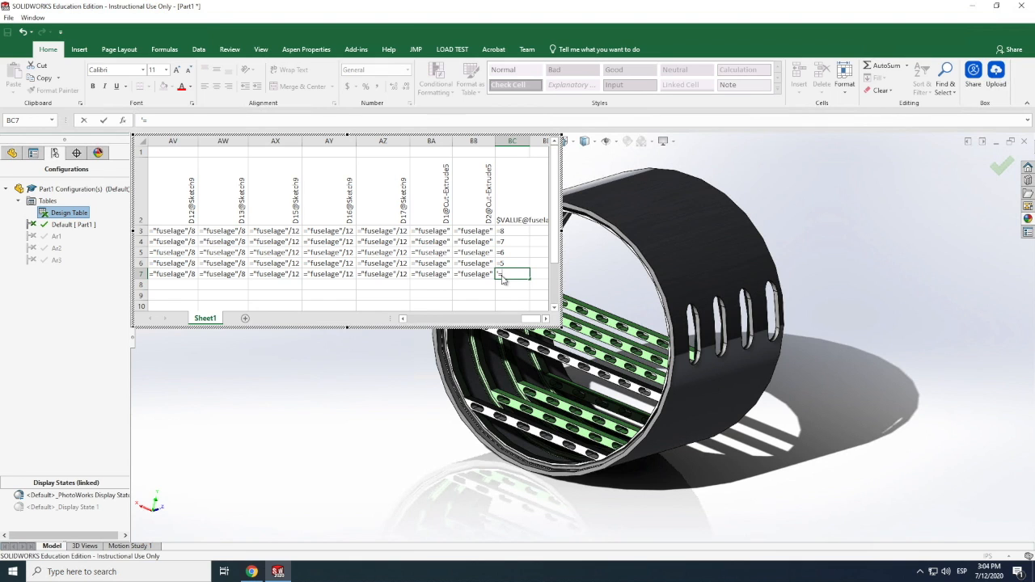
pyautogui.press('Return')
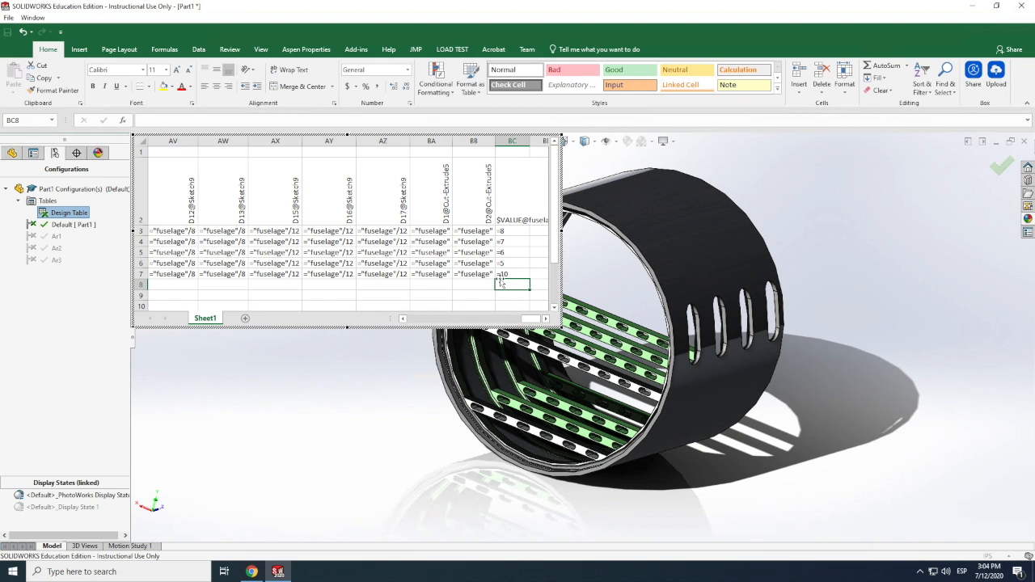
pyautogui.click(278, 388)
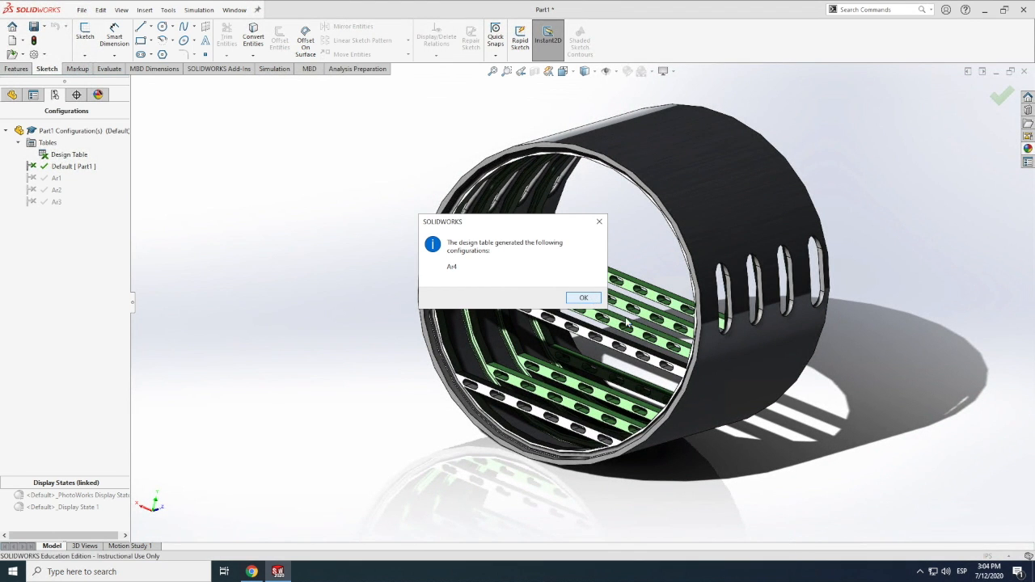
pyautogui.click(583, 297)
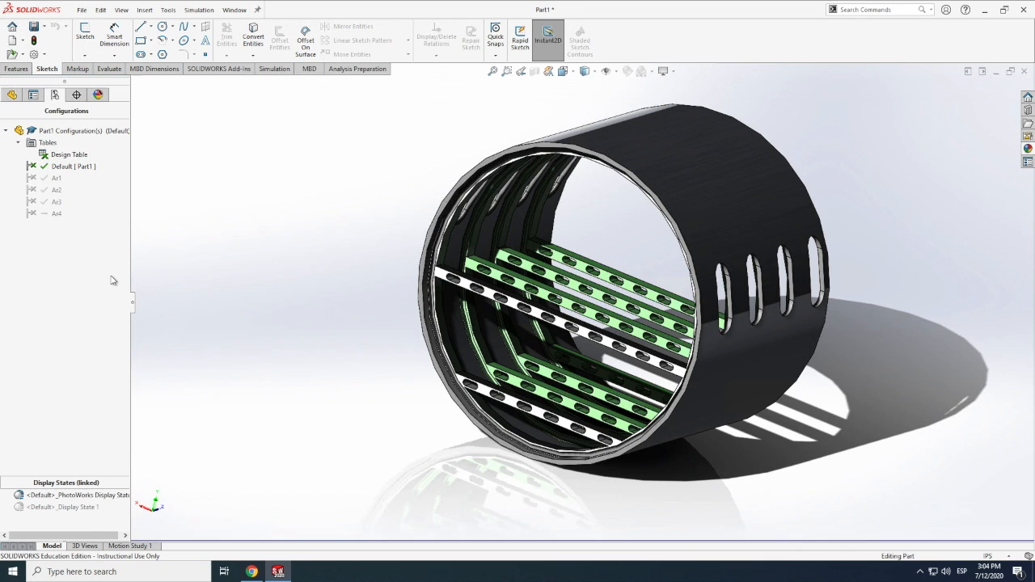
# Activate configuration Ar4 and inspect the whole fuselage section at its new size
pyautogui.doubleClick(46, 215)
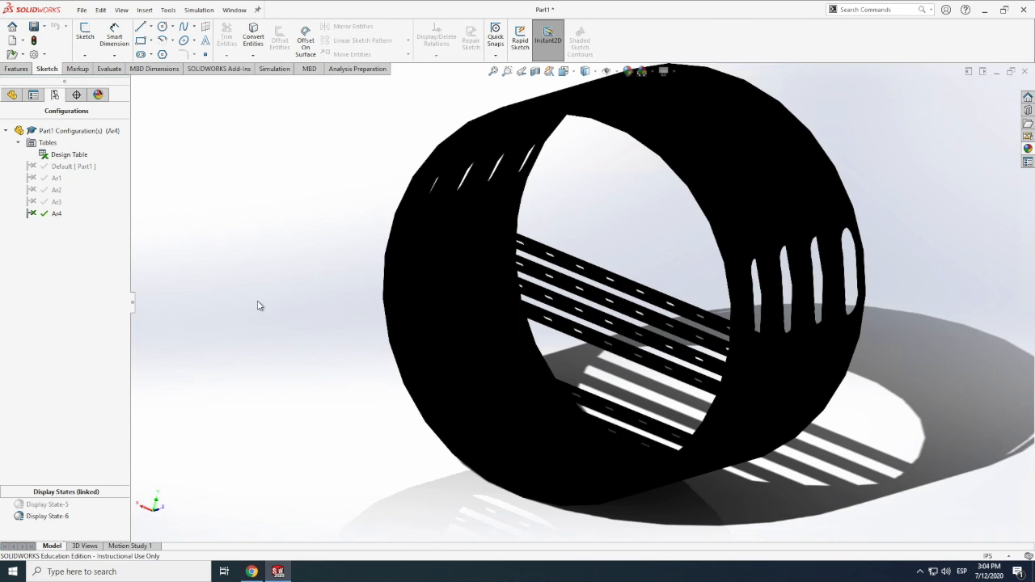
pyautogui.scroll(9, 648, 295)
pyautogui.scroll(-3, 666, 321)
pyautogui.scroll(3, 681, 328)
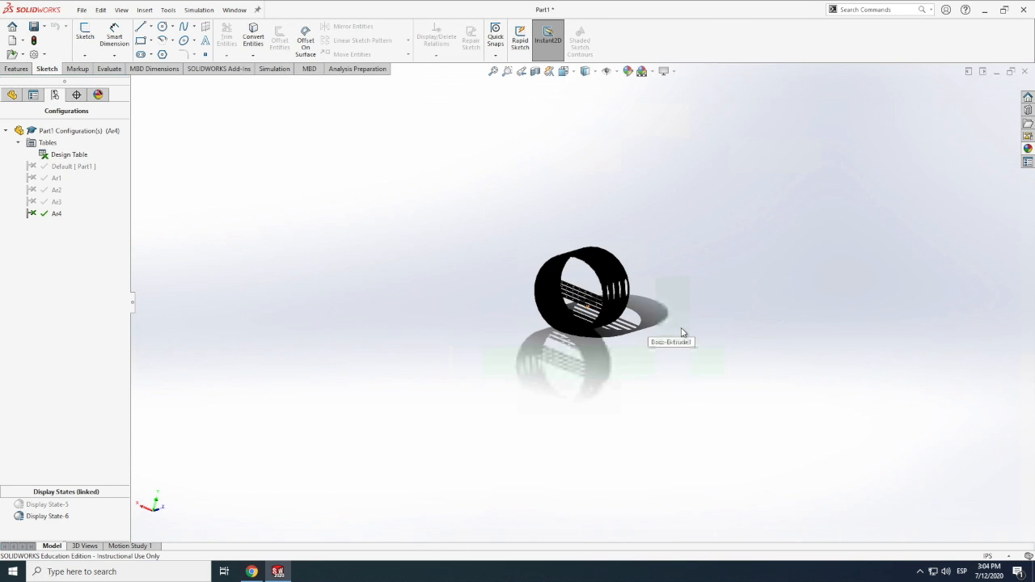
pyautogui.scroll(2, 684, 334)
pyautogui.scroll(-4, 574, 307)
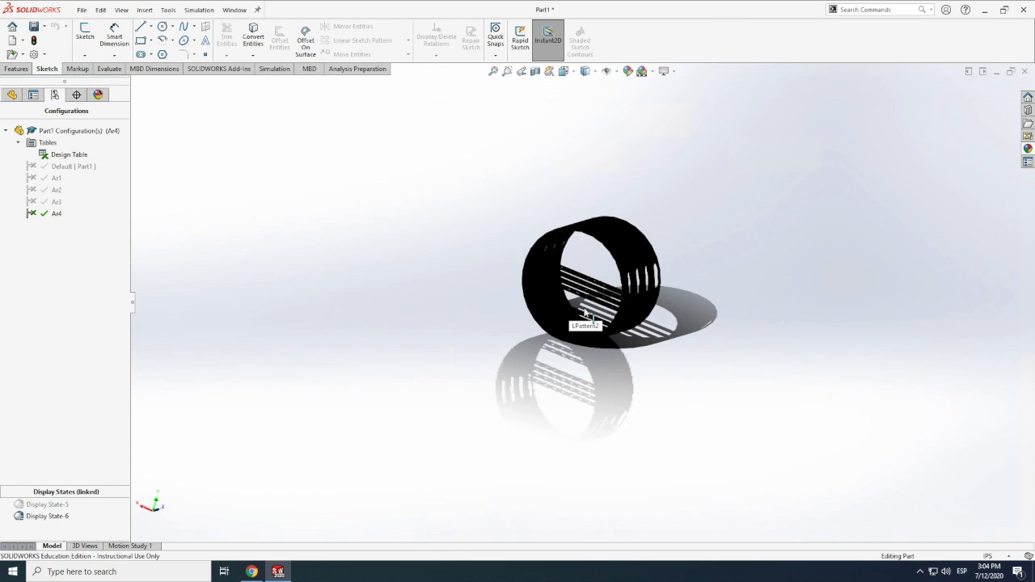
# Try to switch configuration Ar4 to Display State-5, and check its appearance from another angle
pyautogui.doubleClick(35, 506)
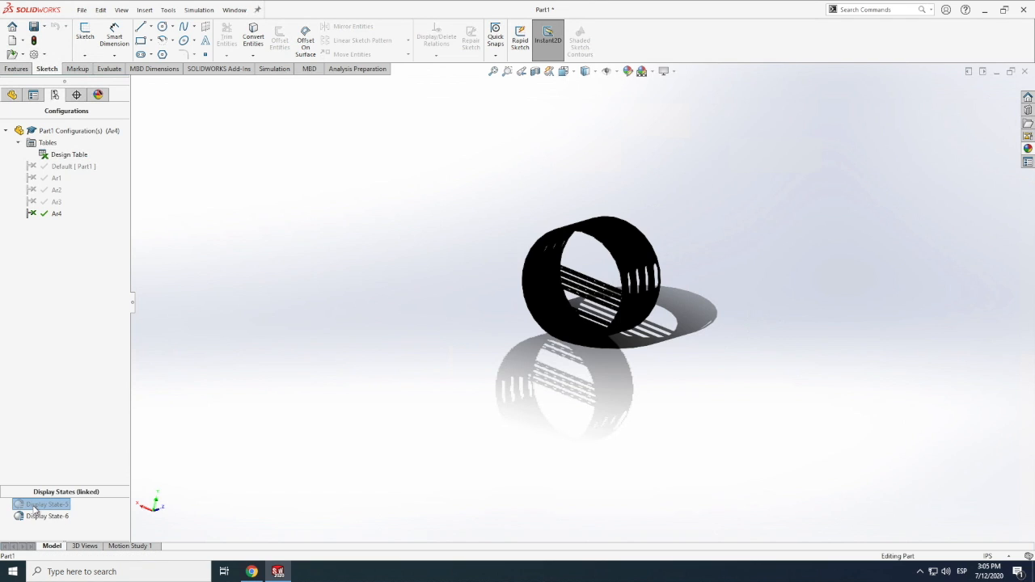
pyautogui.doubleClick(32, 505)
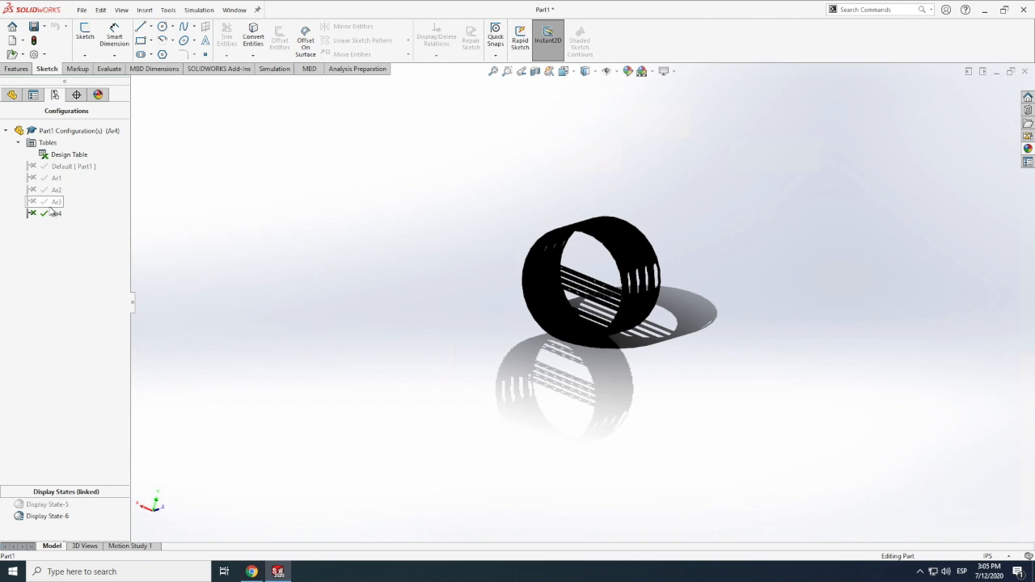
pyautogui.click(121, 10)
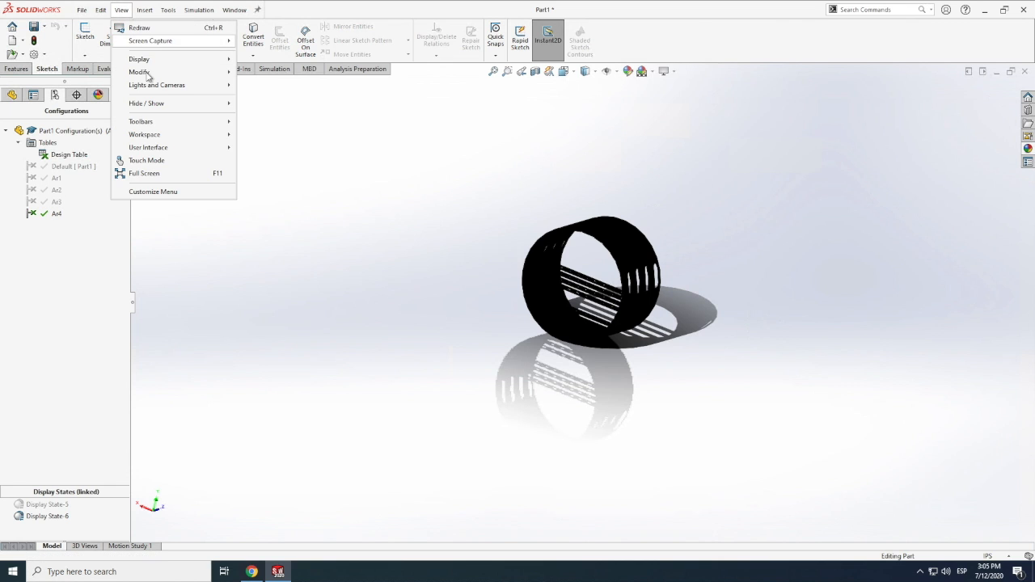
pyautogui.moveTo(142, 72)
pyautogui.click(280, 139)
pyautogui.moveTo(598, 279); pyautogui.dragTo(563, 296)
# Reactivate the Default configuration and inspect the fuselage section's appearance and floor beams
pyautogui.doubleClick(46, 168)
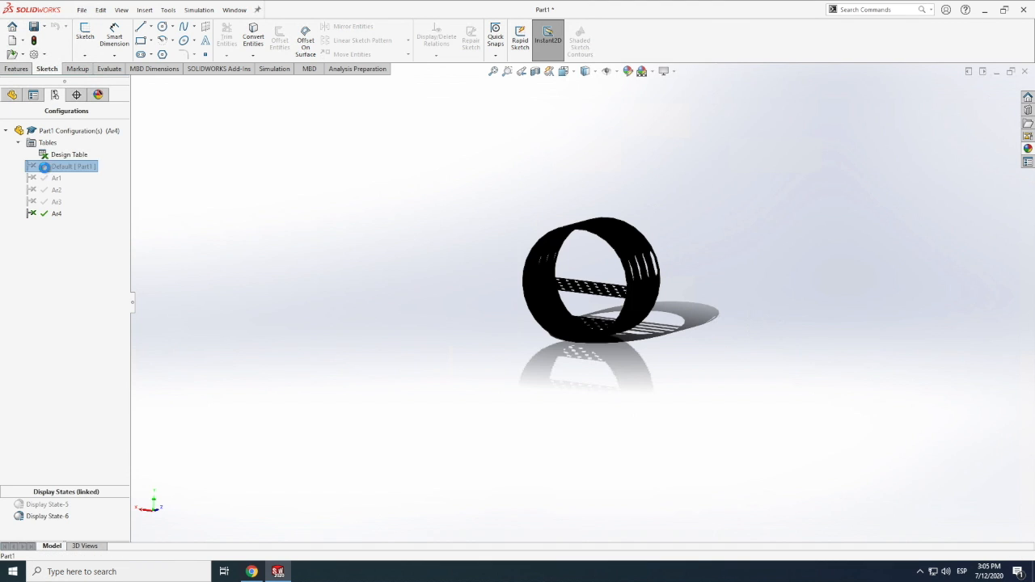
pyautogui.scroll(-3, 572, 288)
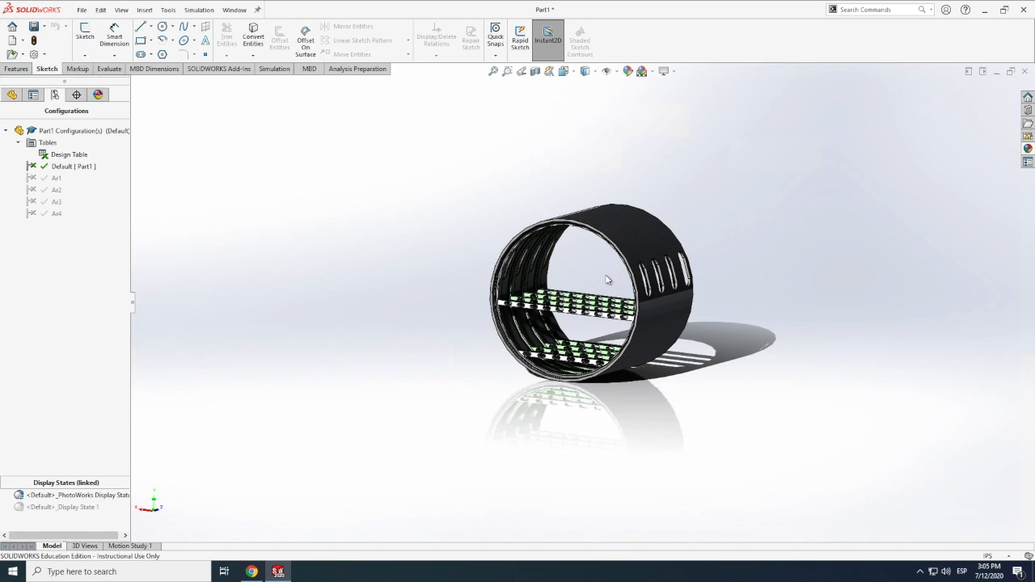
pyautogui.scroll(-2, 607, 280)
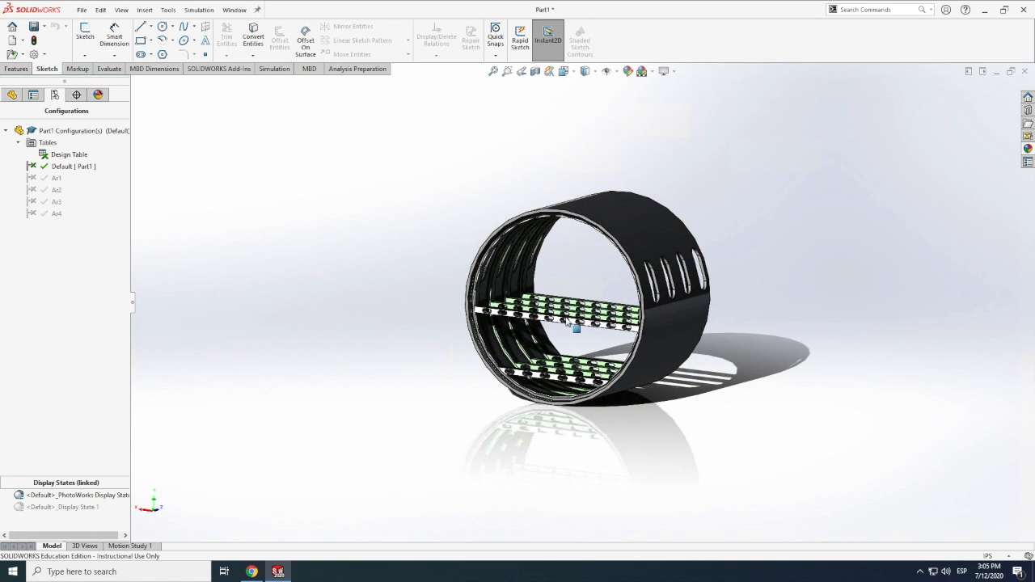